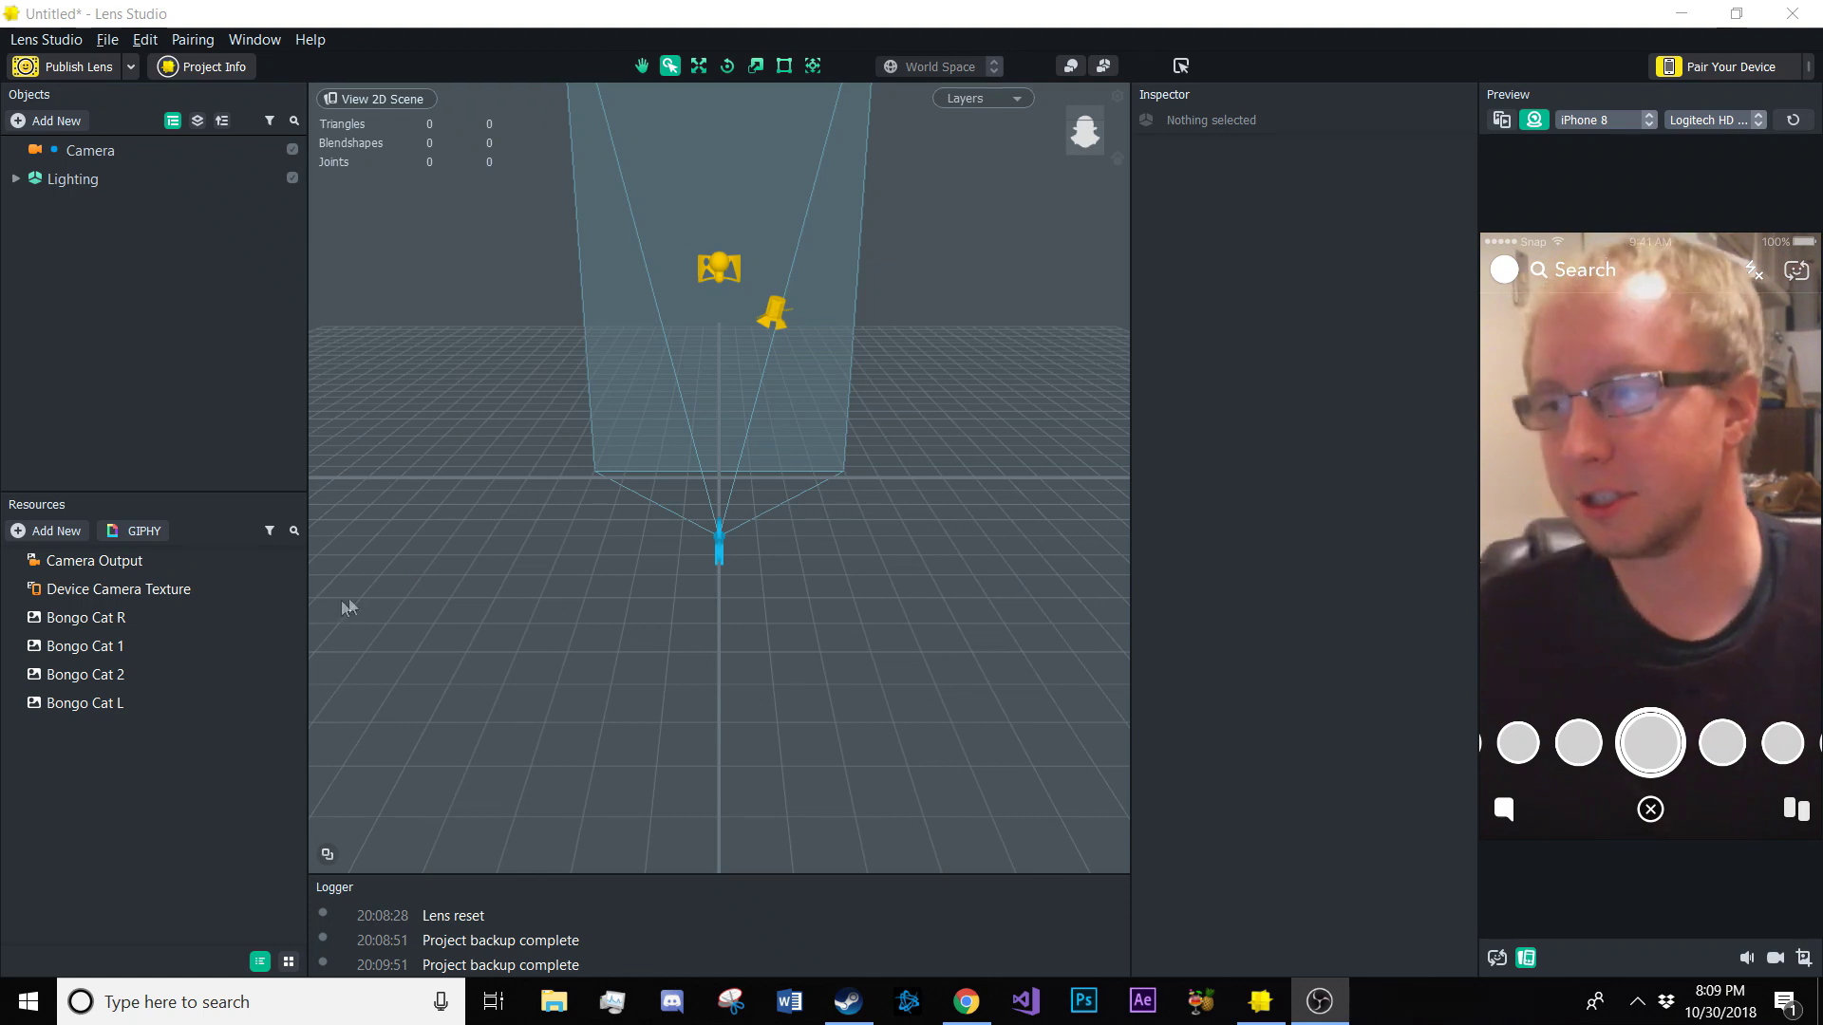
Preview the Bongo Cat 1, Bongo Cat 2, Bongo Cat R and Bongo Cat L images
left_click(144, 647)
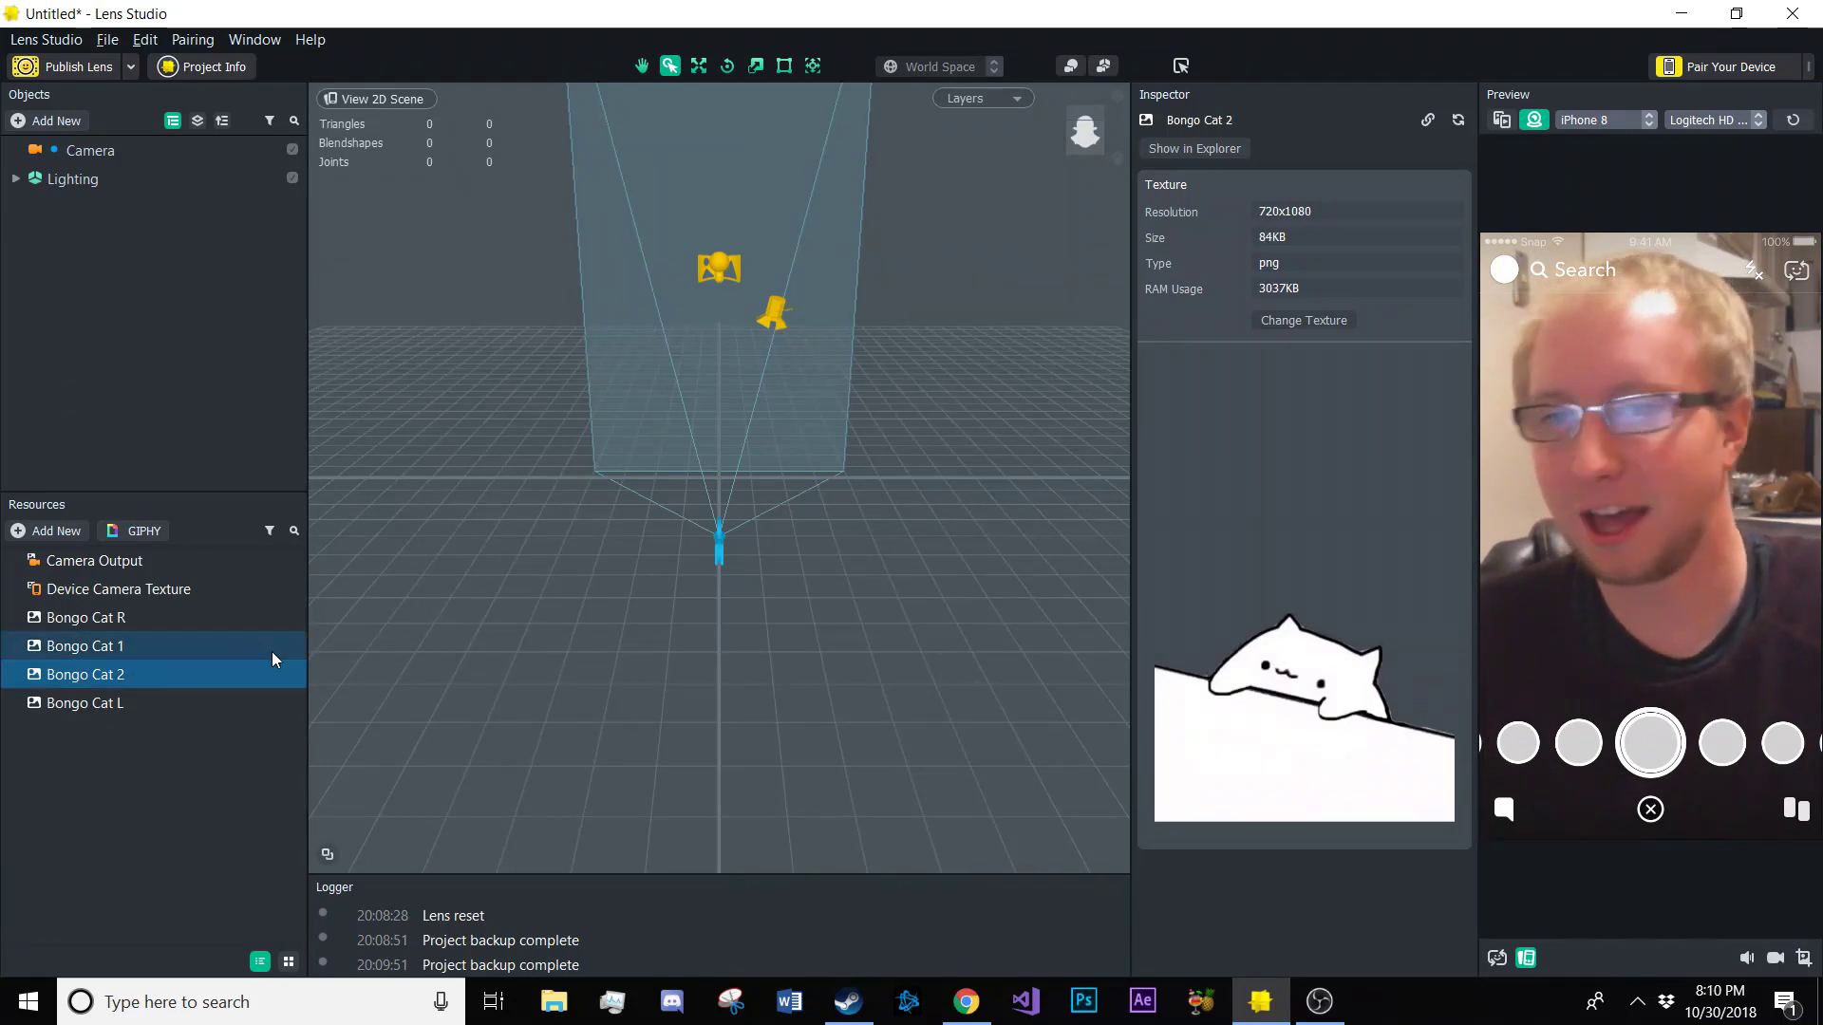
left_click(218, 674)
left_click(134, 619)
left_click(133, 707)
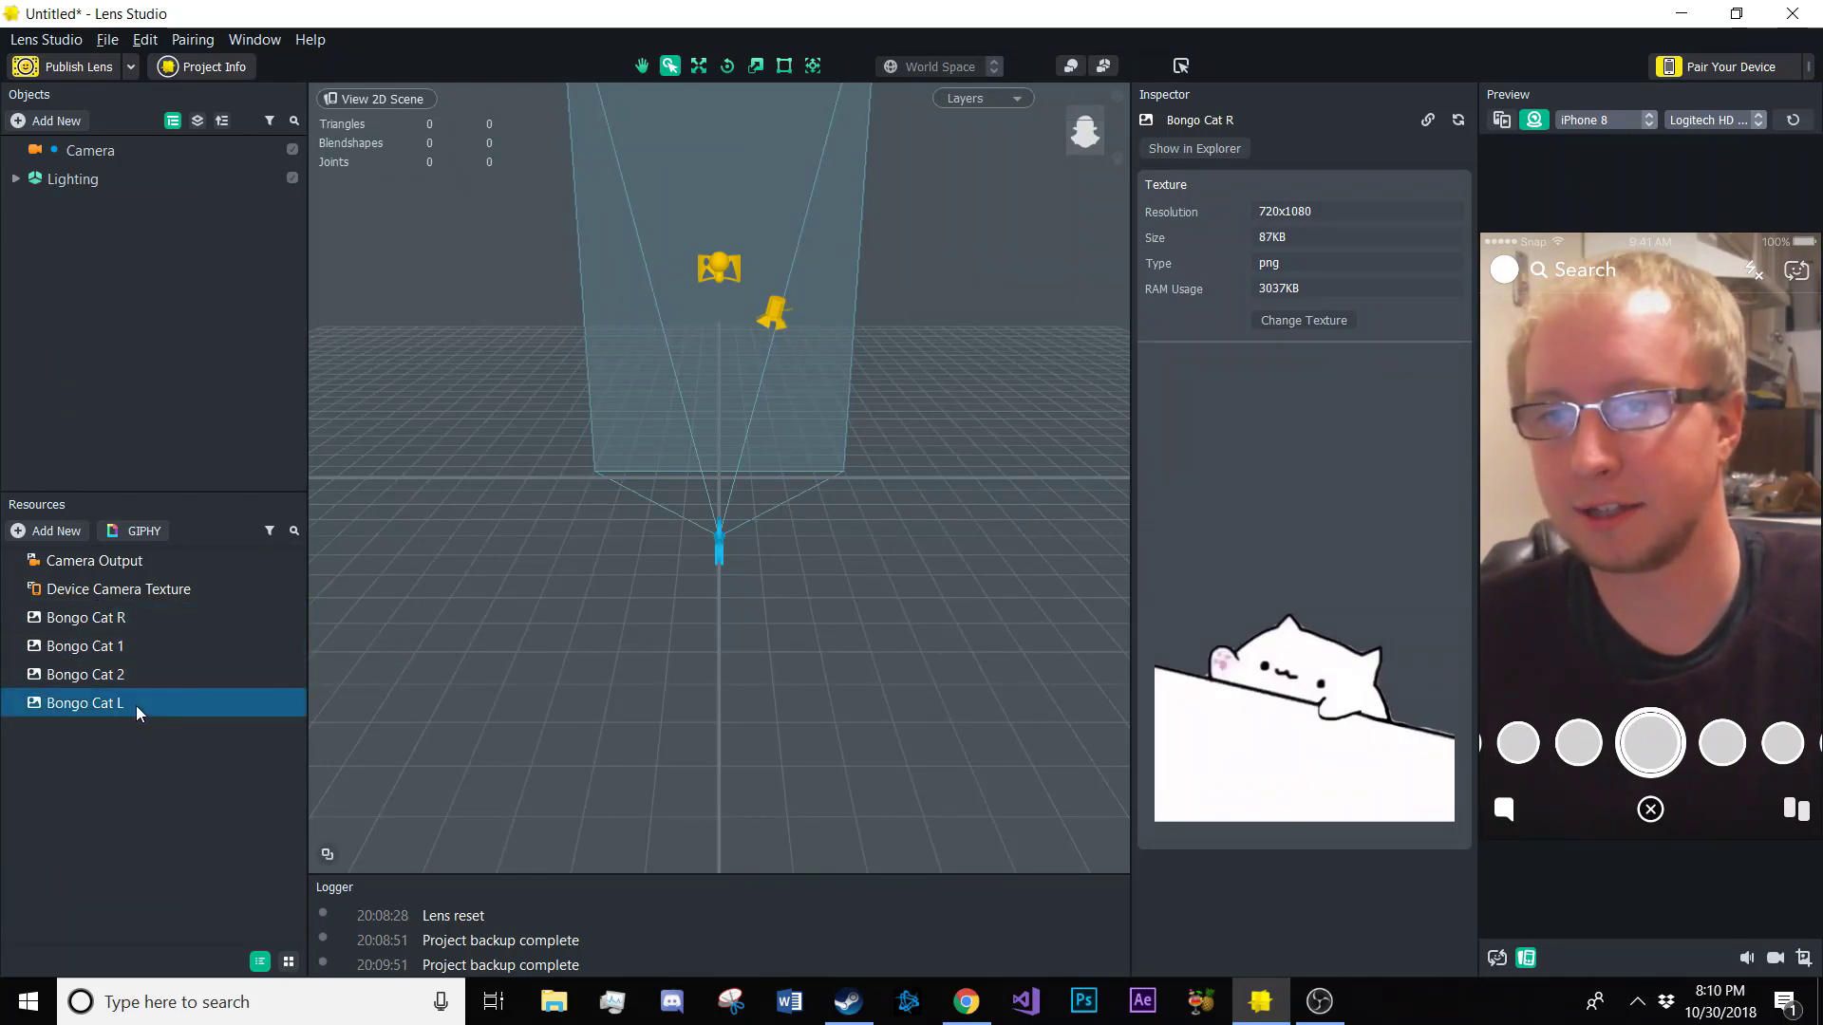
Add an Orthographic Camera with a 2D sprite and rename 2D Sprite 1 to 'Up'
left_click(19, 118)
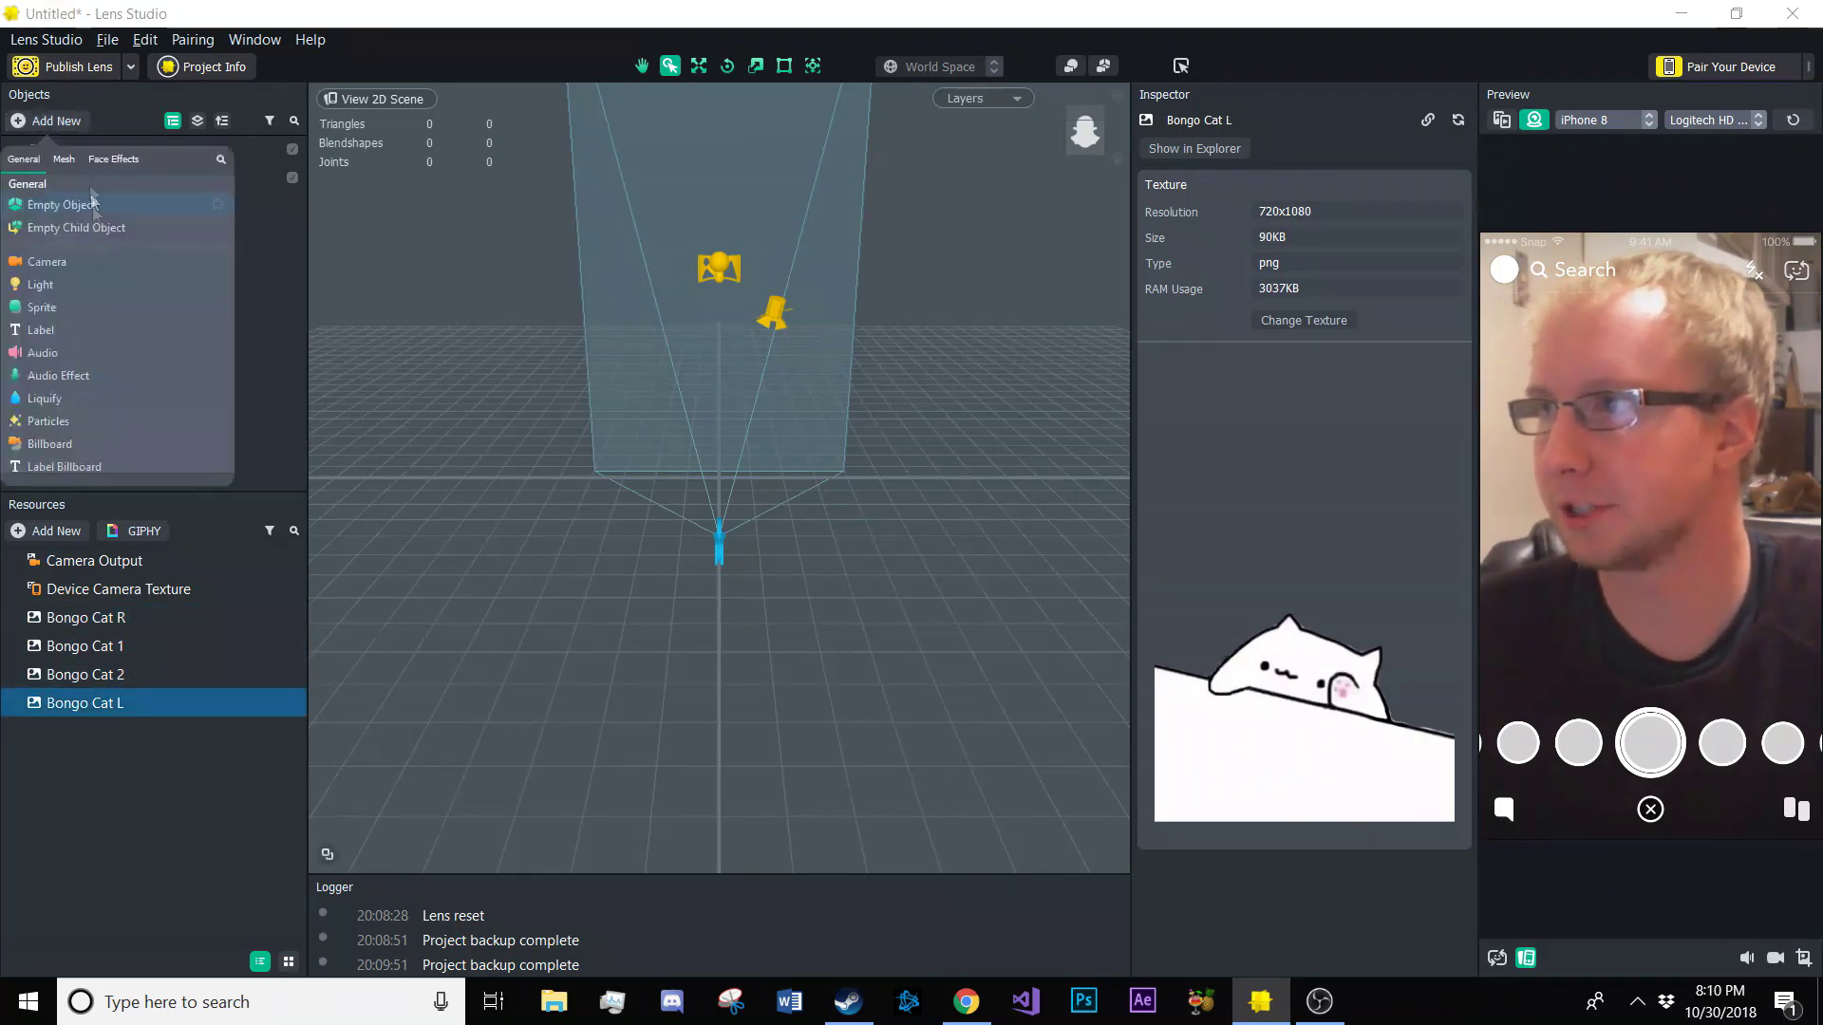
left_click(90, 420)
left_click(15, 207)
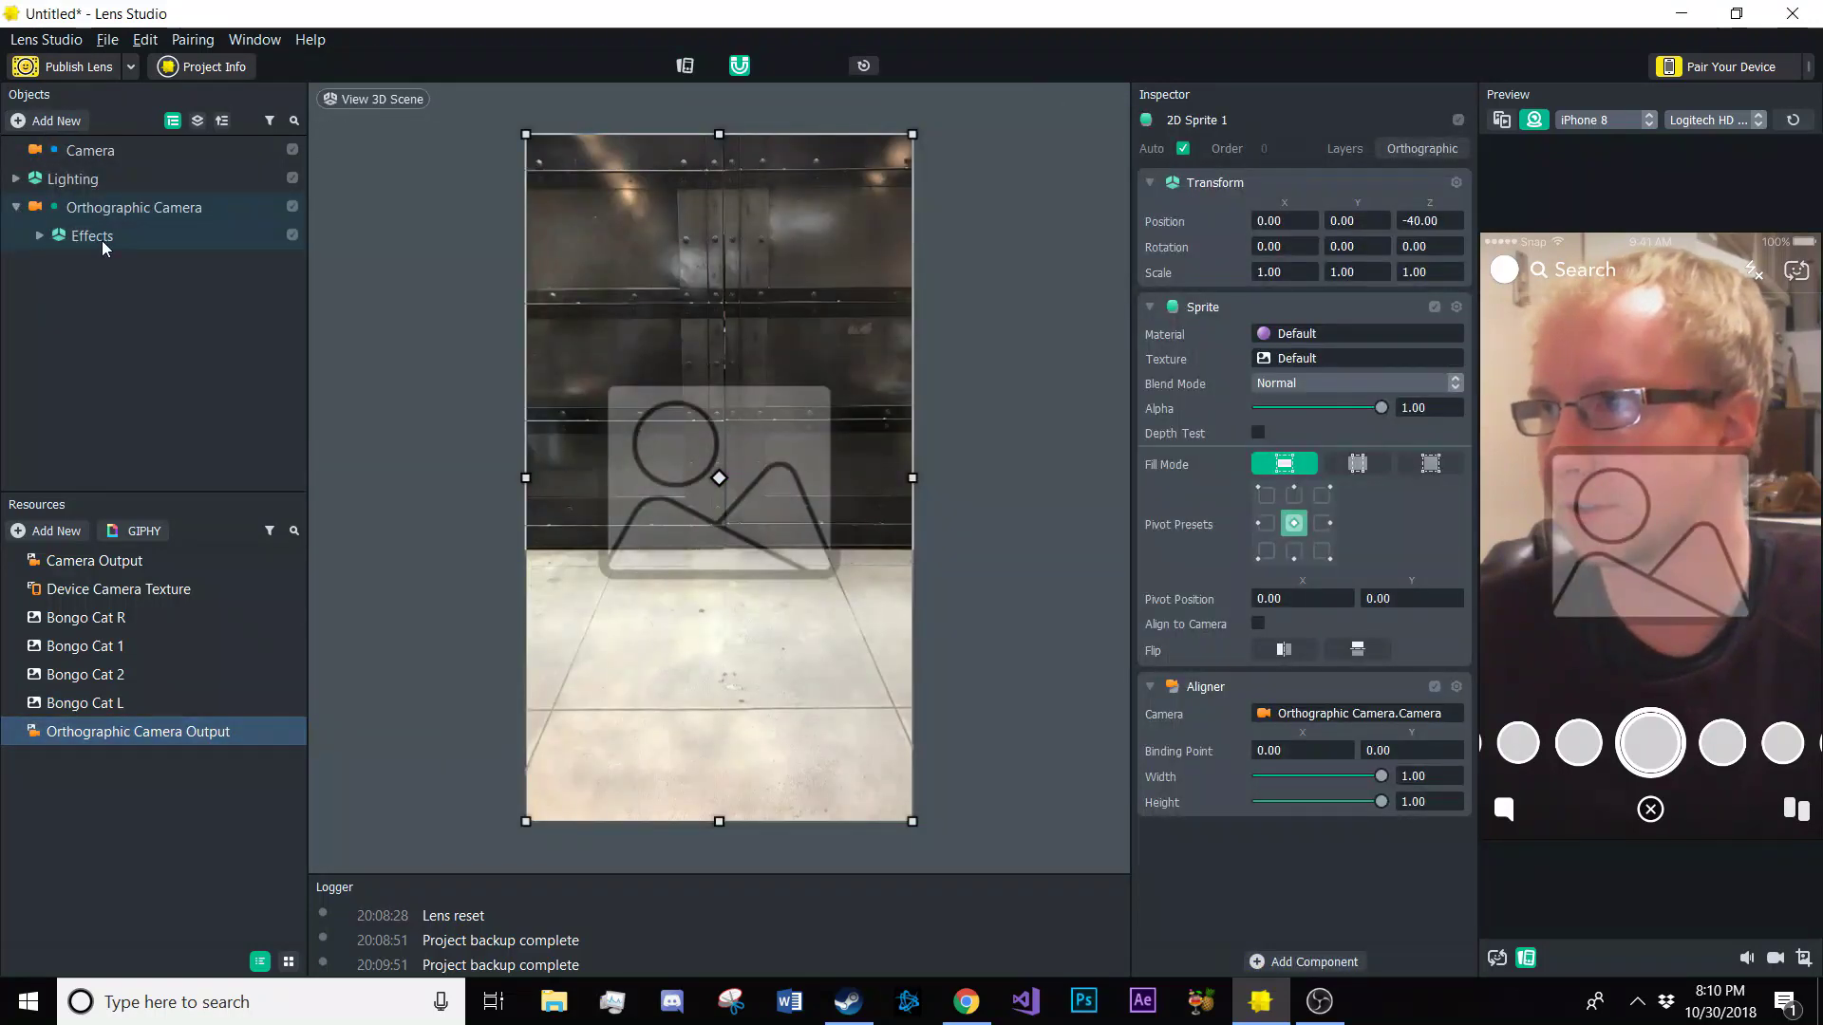
left_click(90, 236)
left_click(40, 236)
left_click(121, 266)
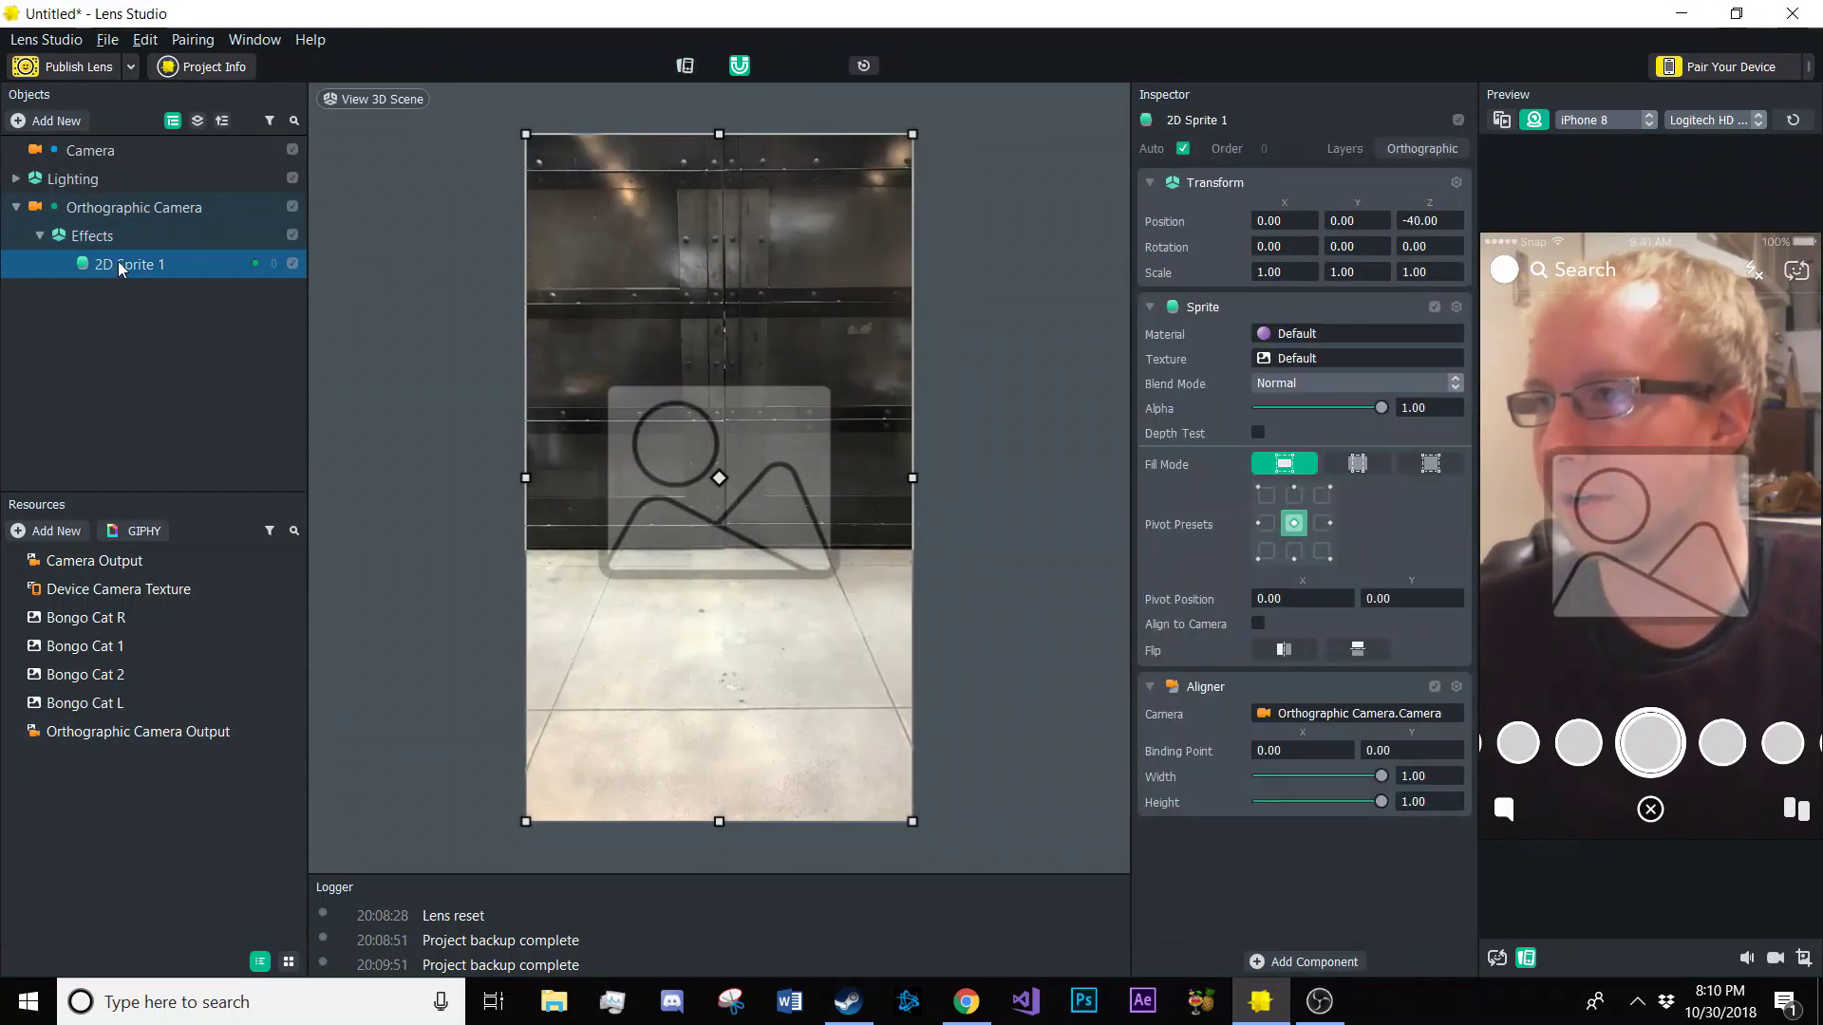
double_click(121, 266)
type("Up")
key("Return")
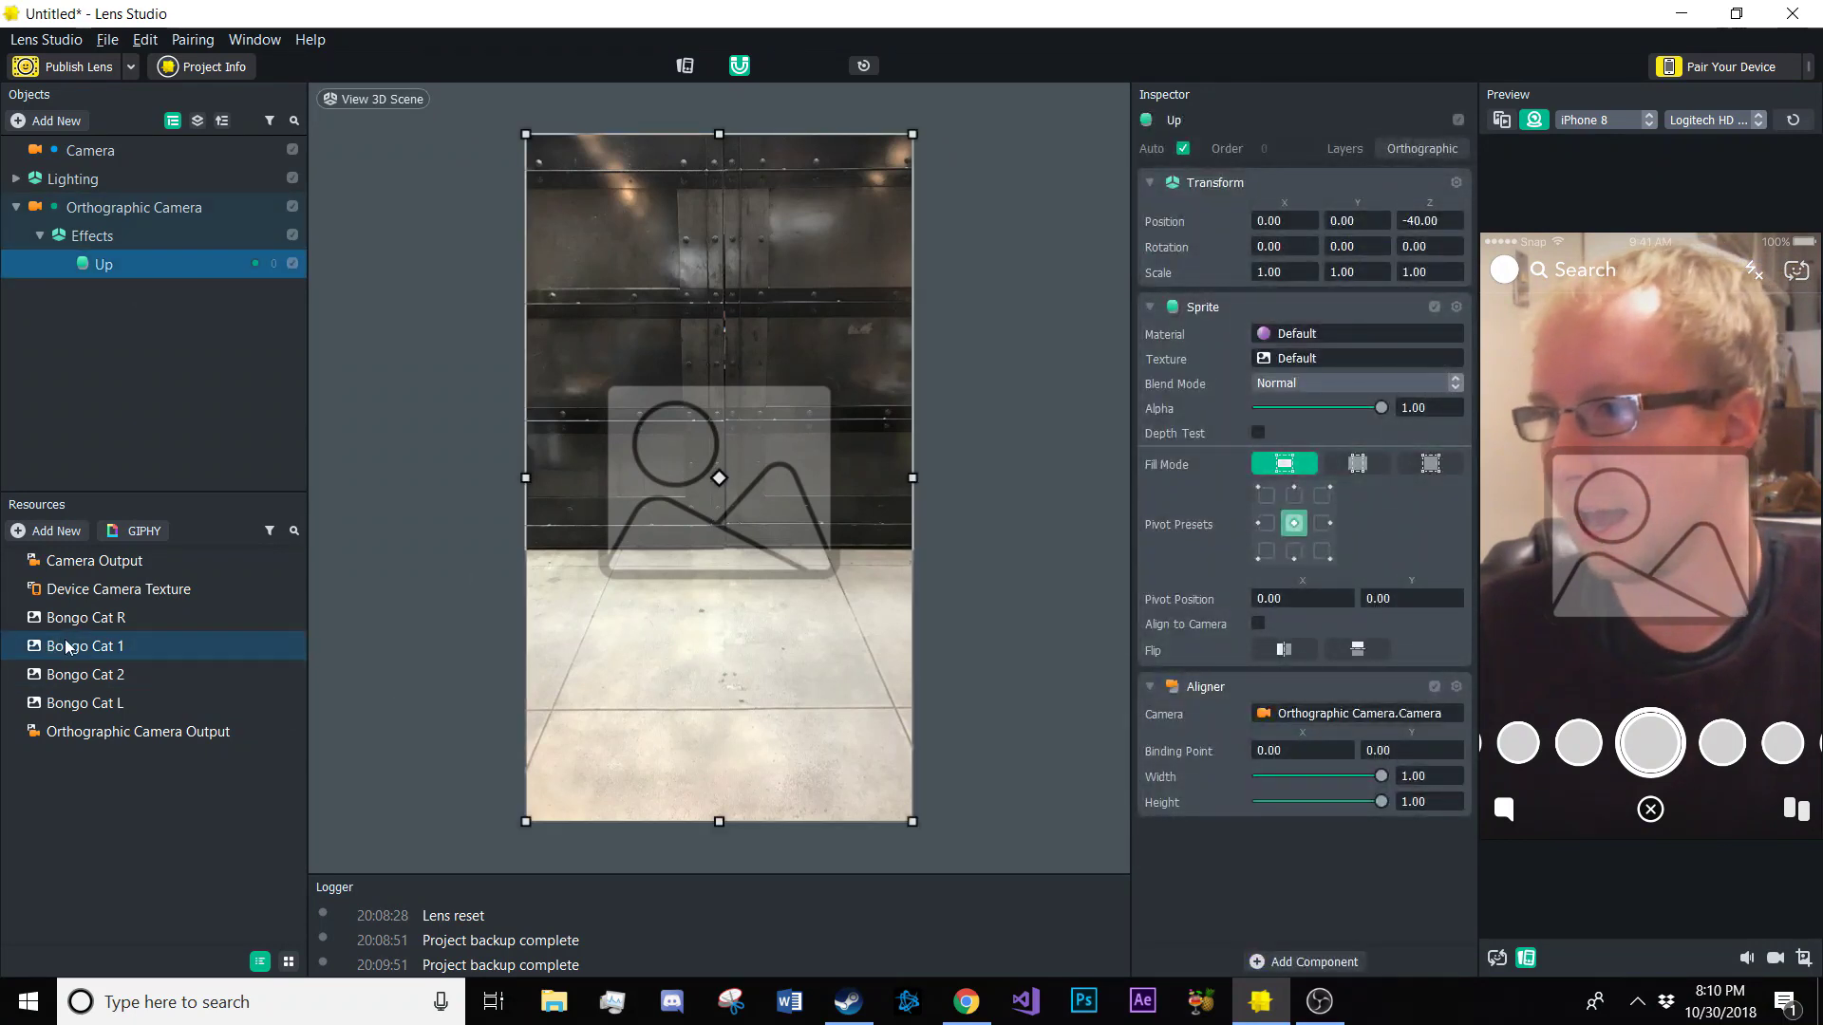
Give the Up sprite the Bongo Cat 1 texture, using the second Fill Mode to fill the frame
left_click_drag(44, 648, 1156, 355)
left_click_drag(1287, 359, 1291, 359)
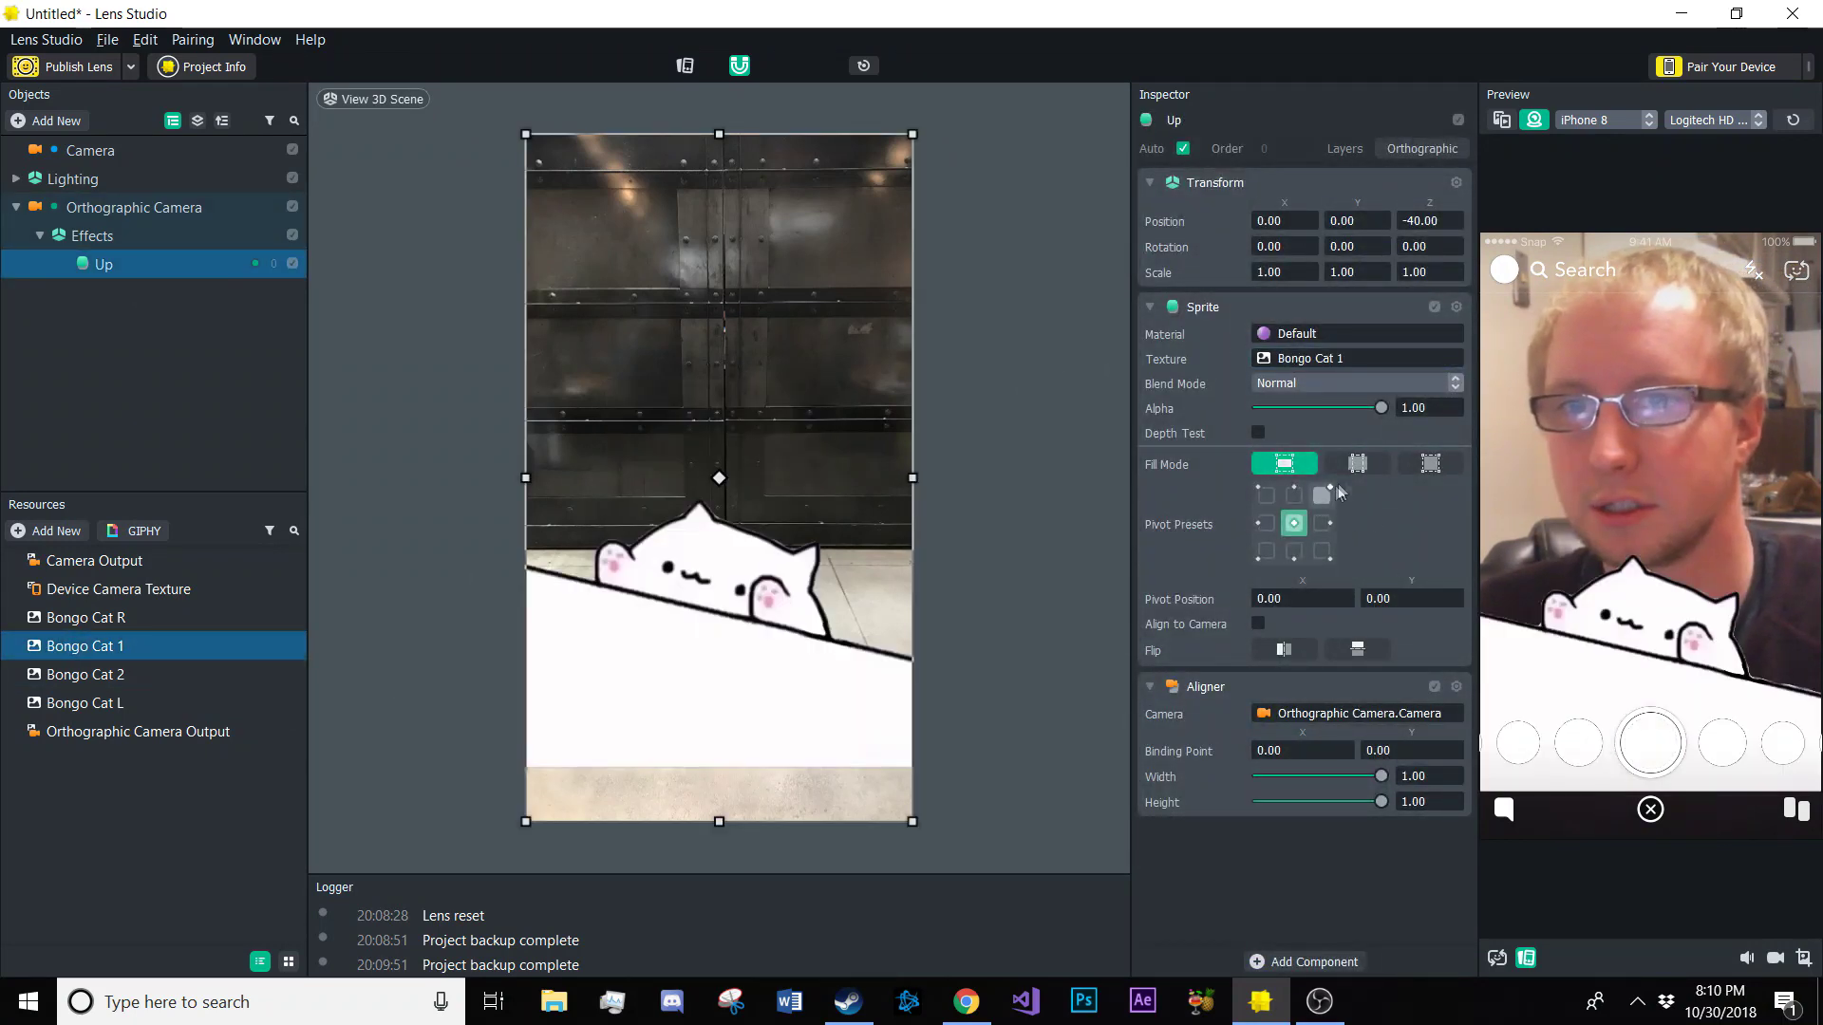
left_click(1357, 465)
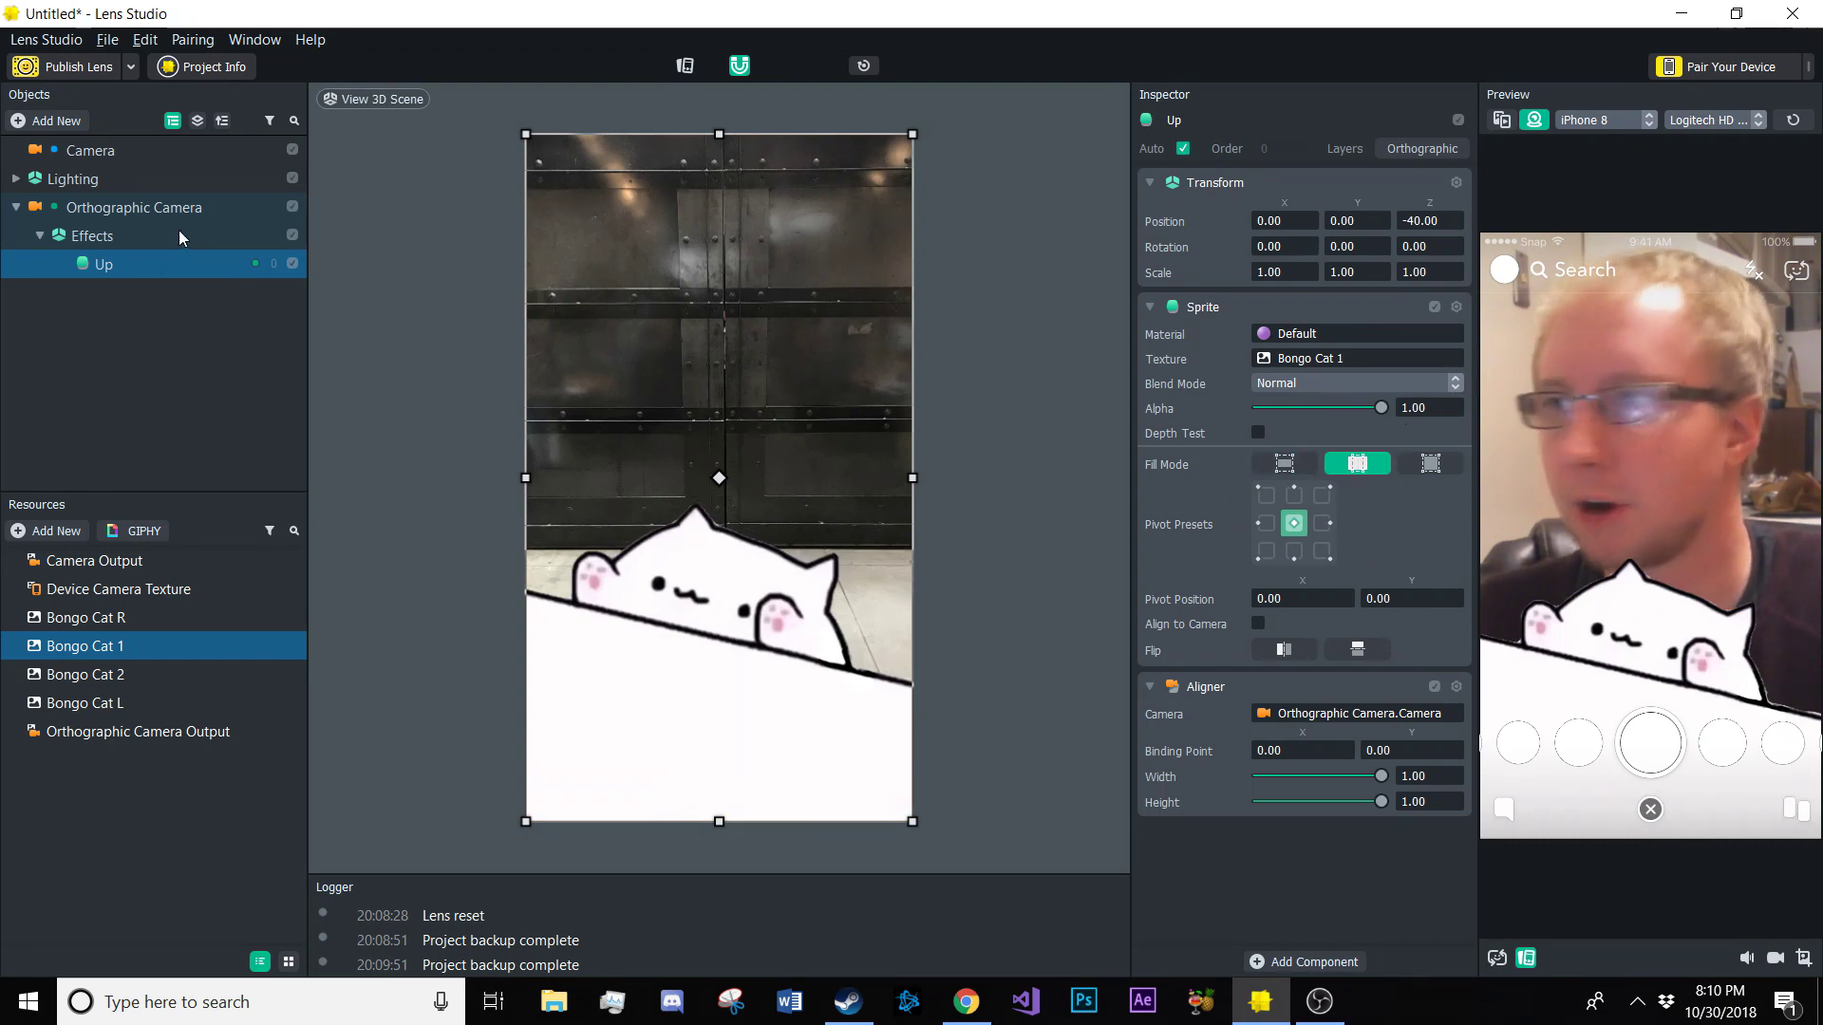
right_click(124, 262)
Duplicate Up, rename the copy 'Down' and give it the Bongo Cat 2 texture
left_click(235, 347)
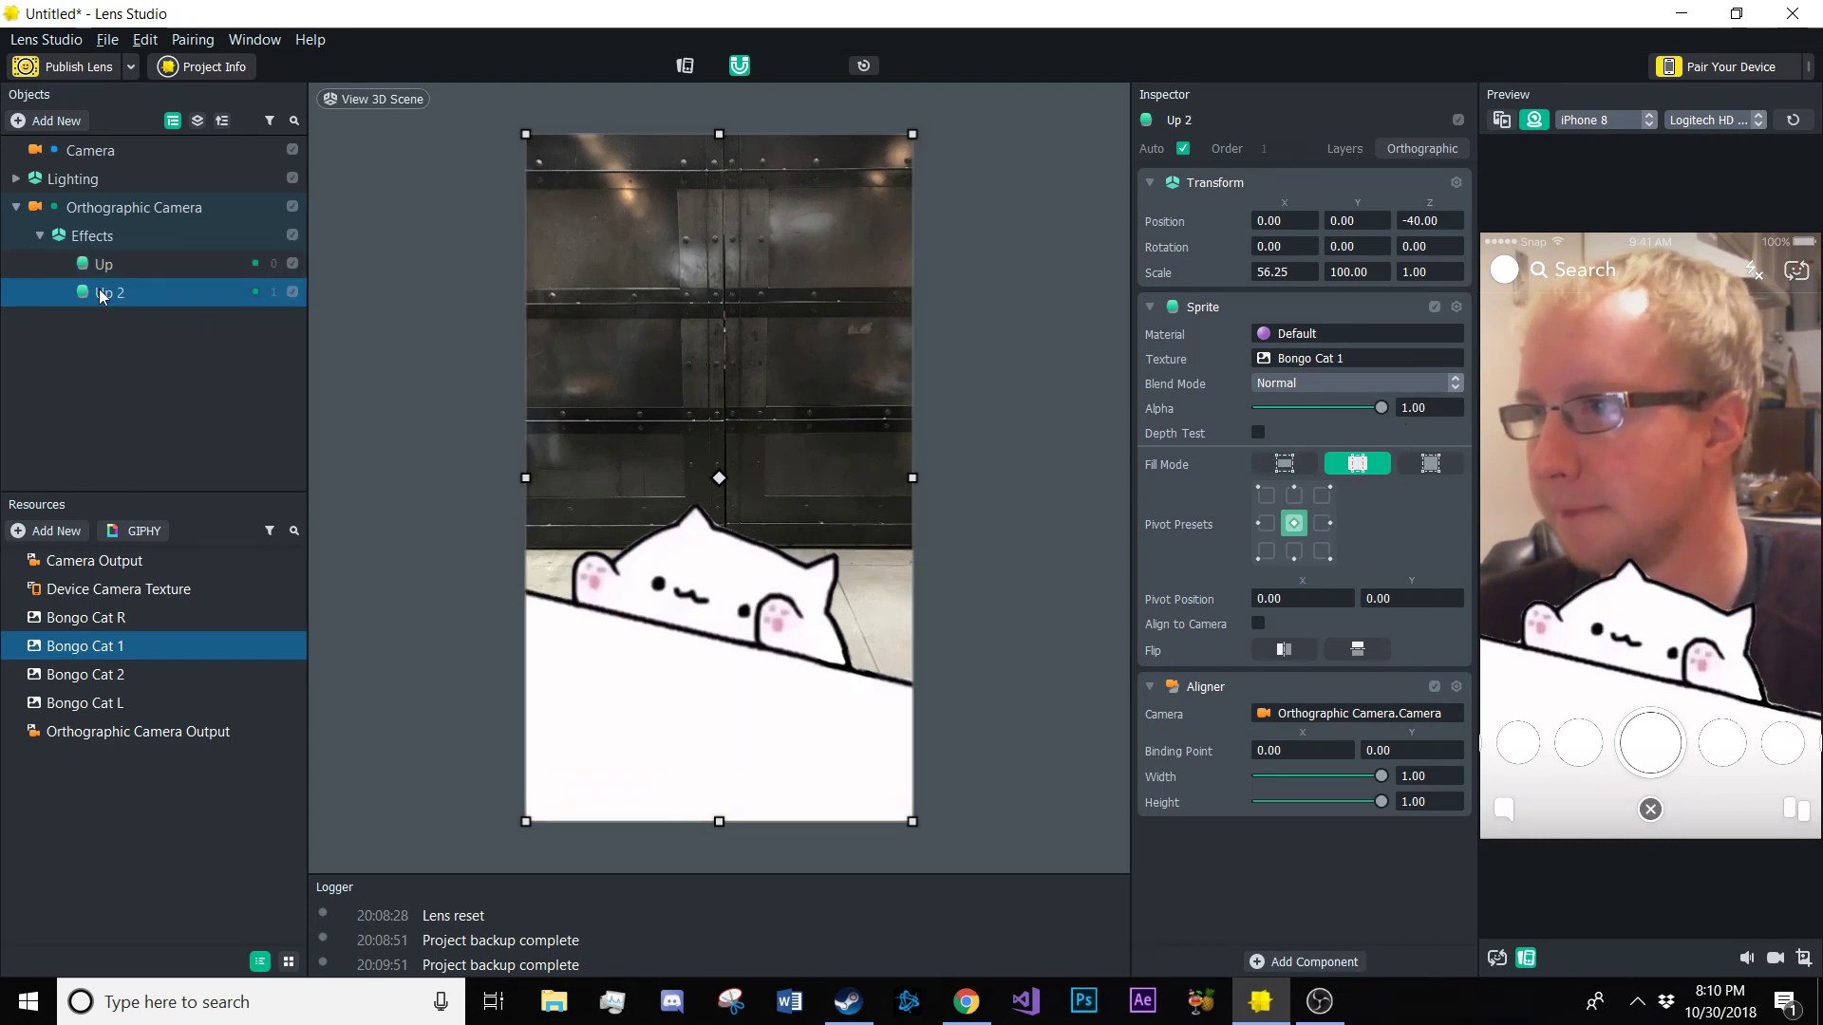
double_click(103, 295)
right_click(124, 293)
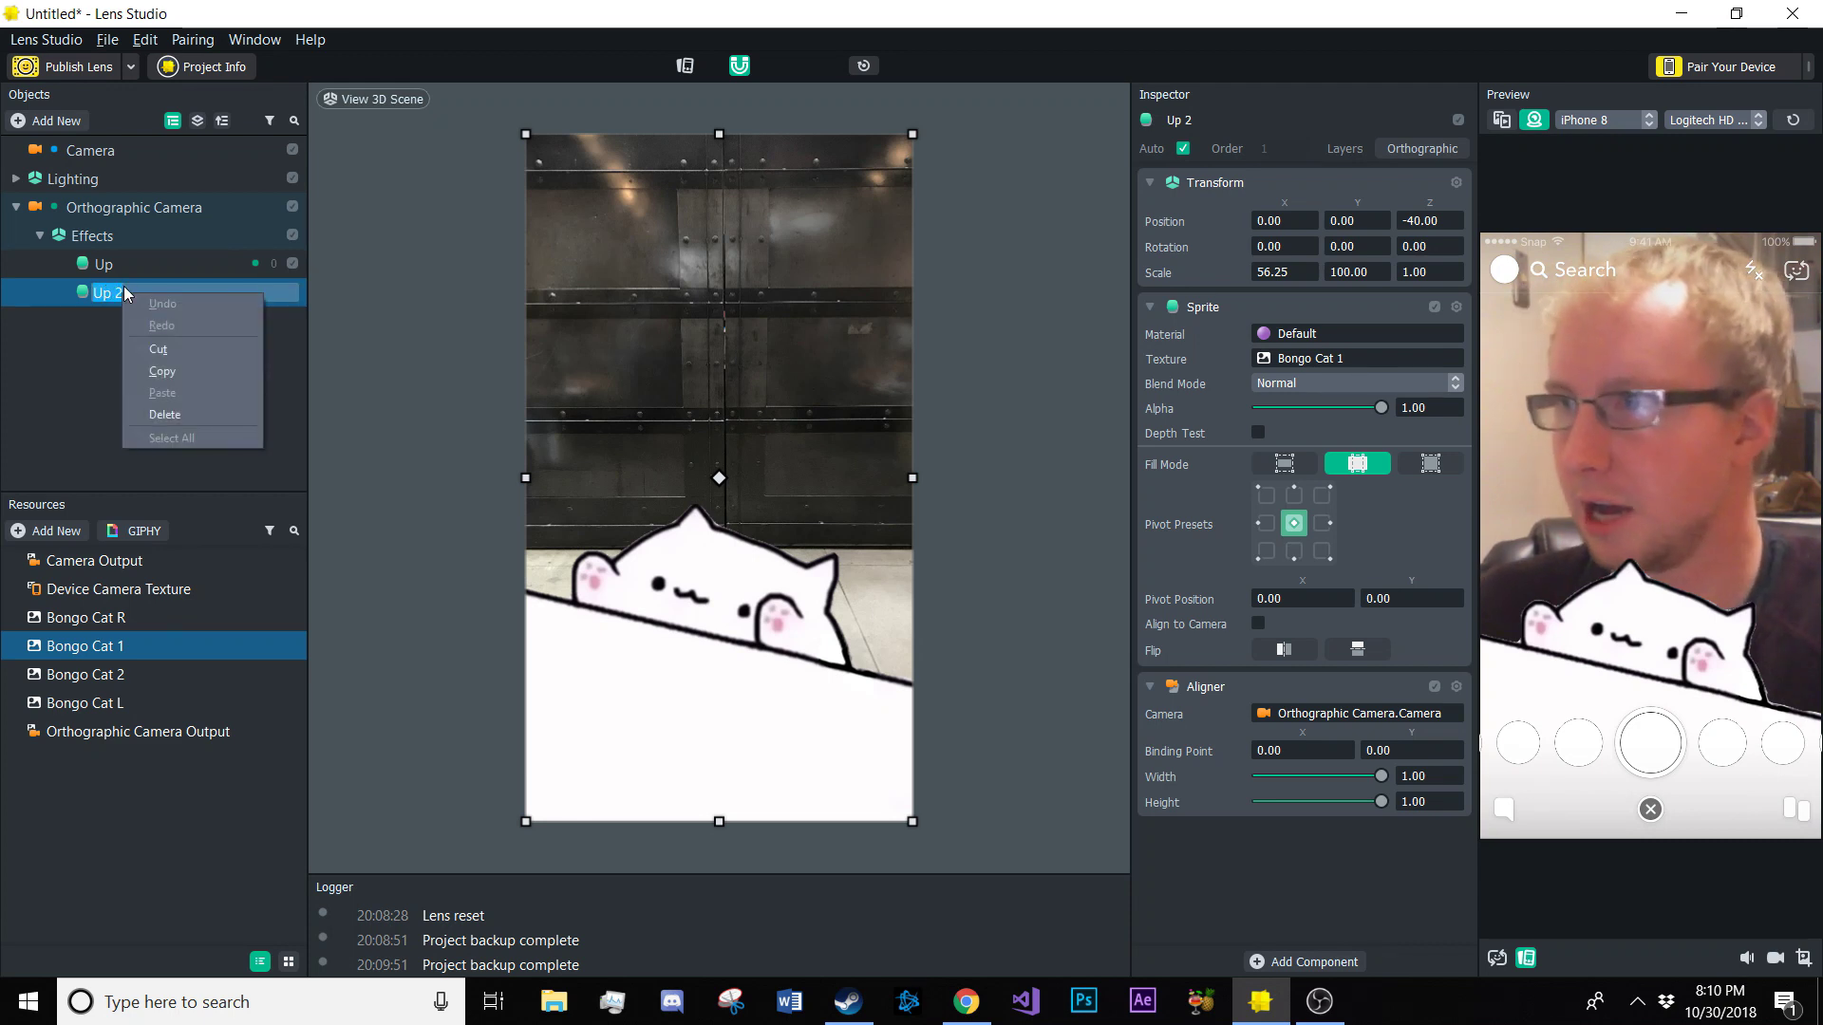
left_click(132, 288)
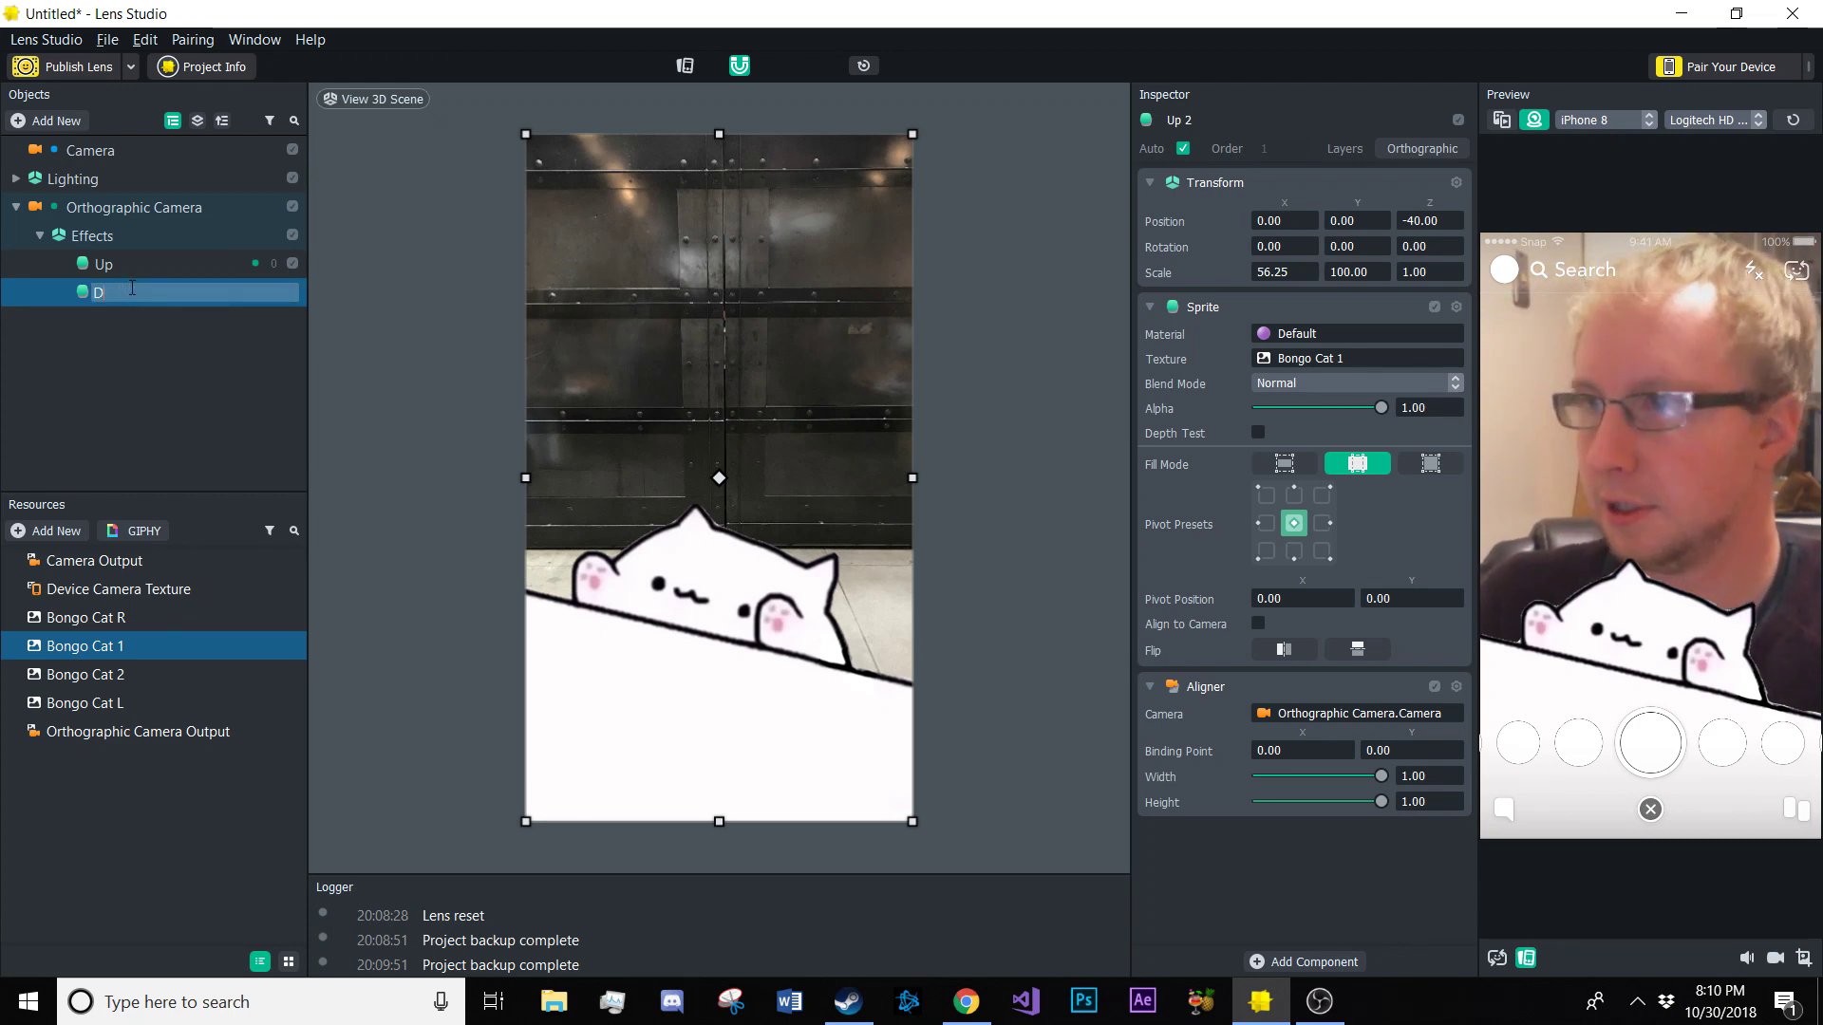
type("Down")
key("Return")
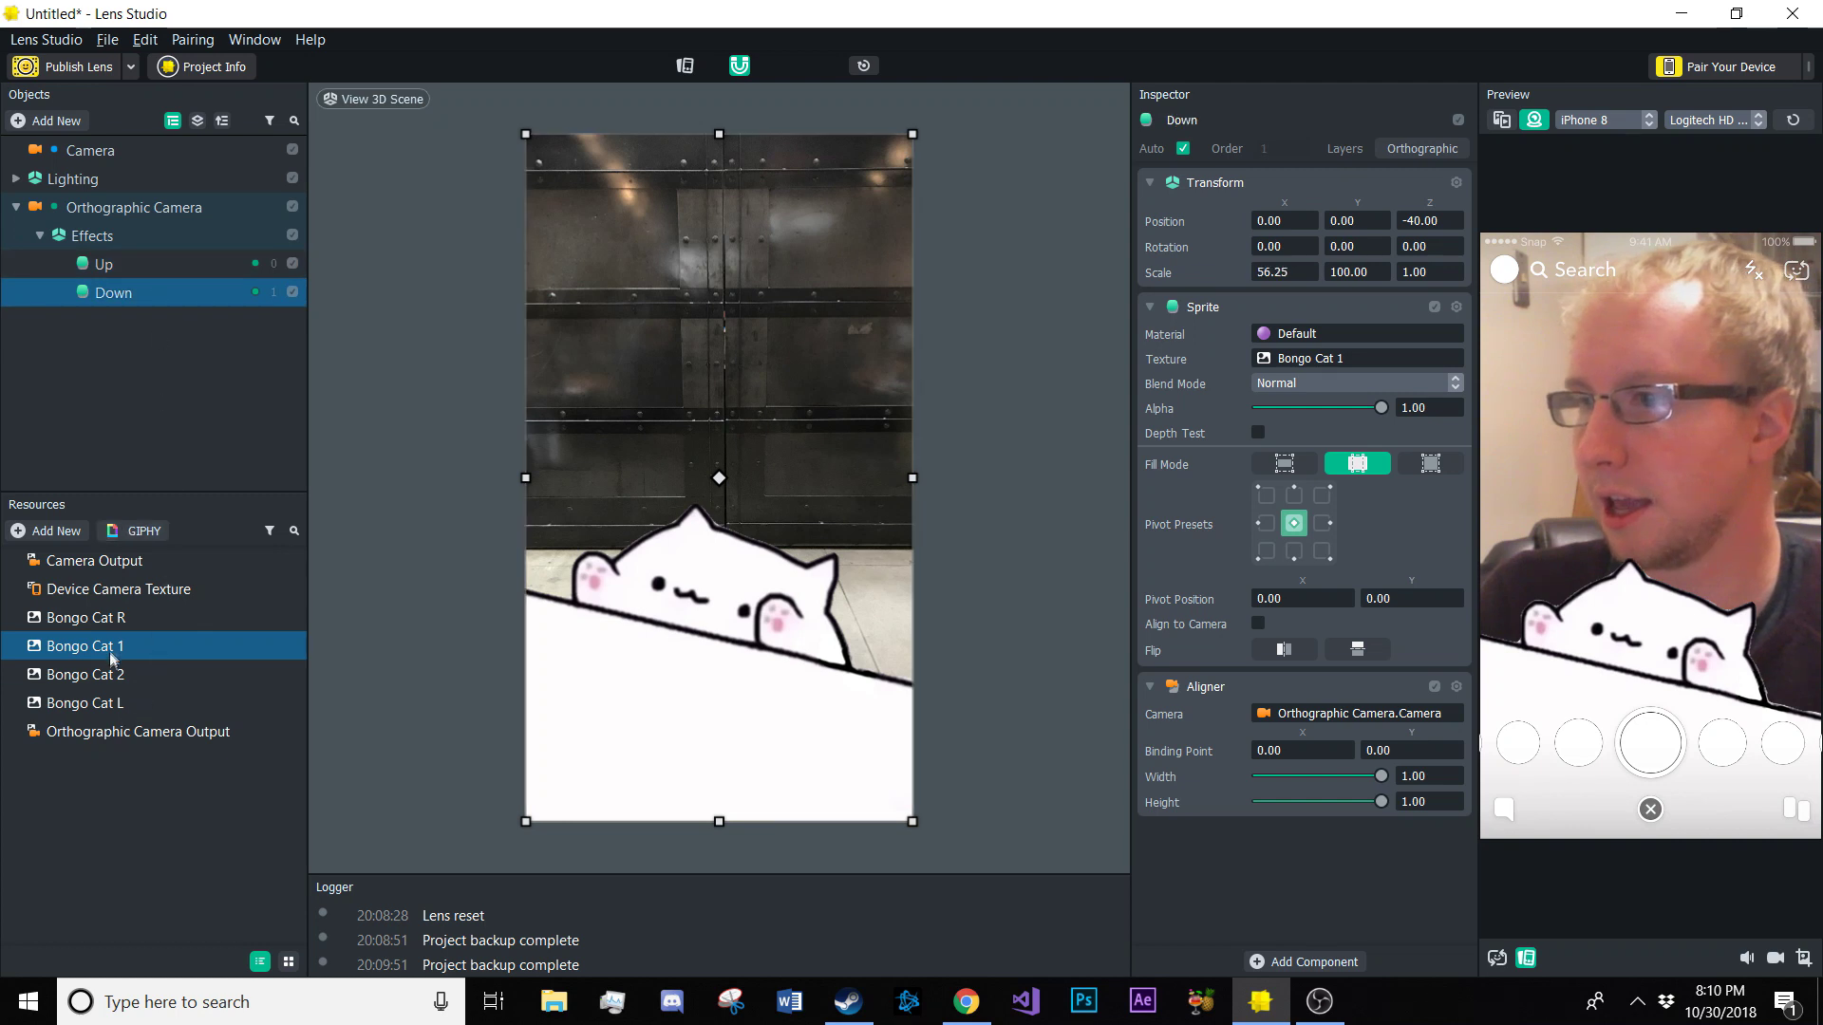
left_click_drag(91, 675, 1307, 367)
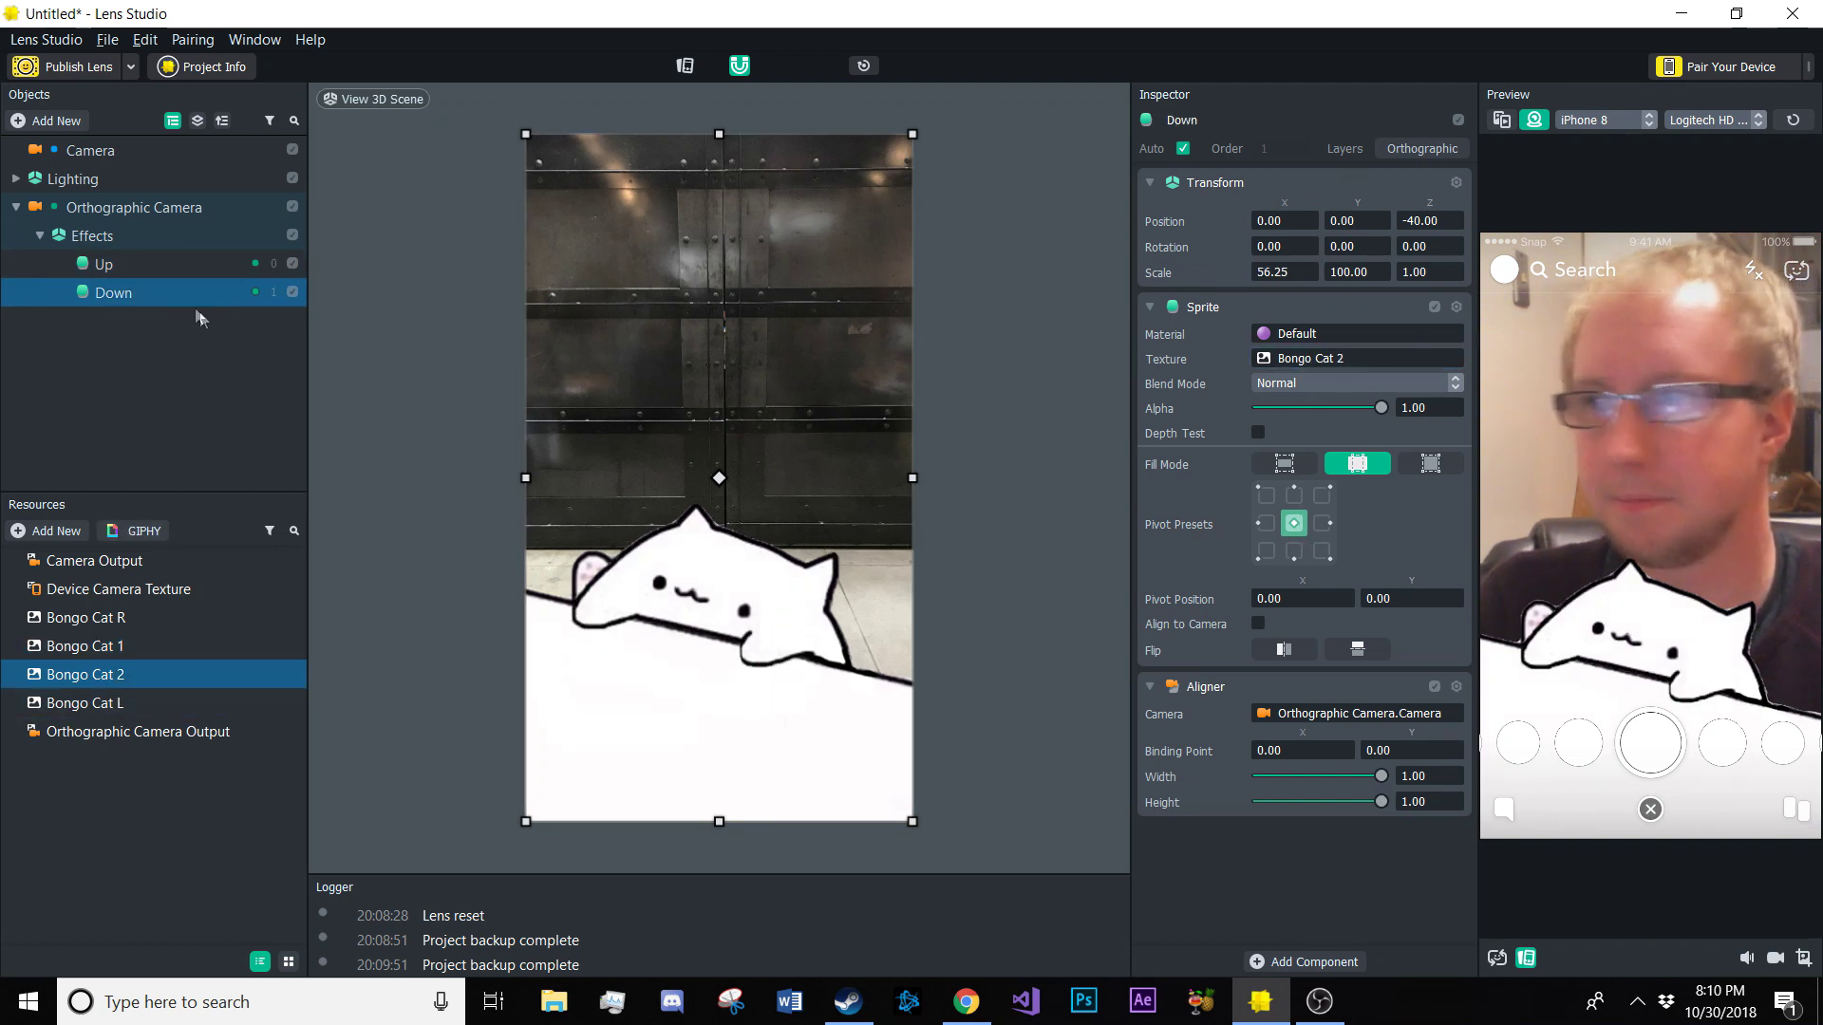
Duplicate Down, rename the copy 'Left' and give it the Bongo Cat L texture
right_click(126, 295)
left_click(190, 373)
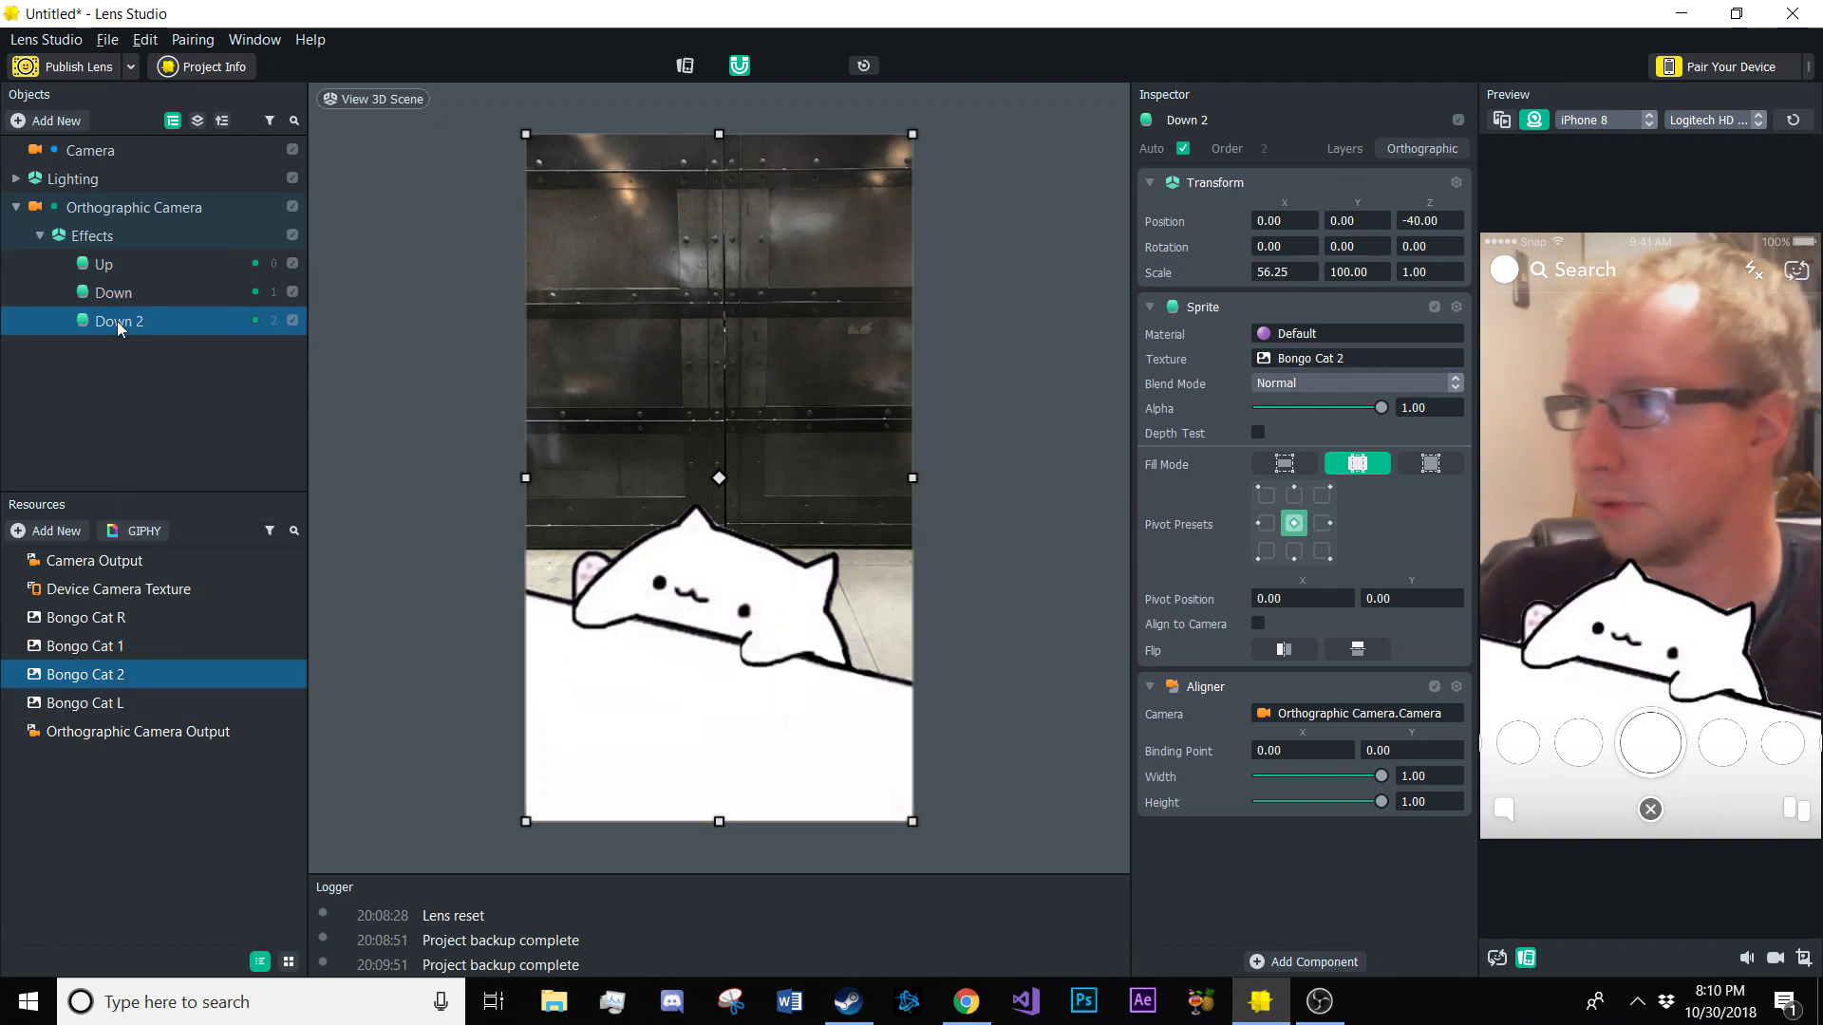
double_click(119, 323)
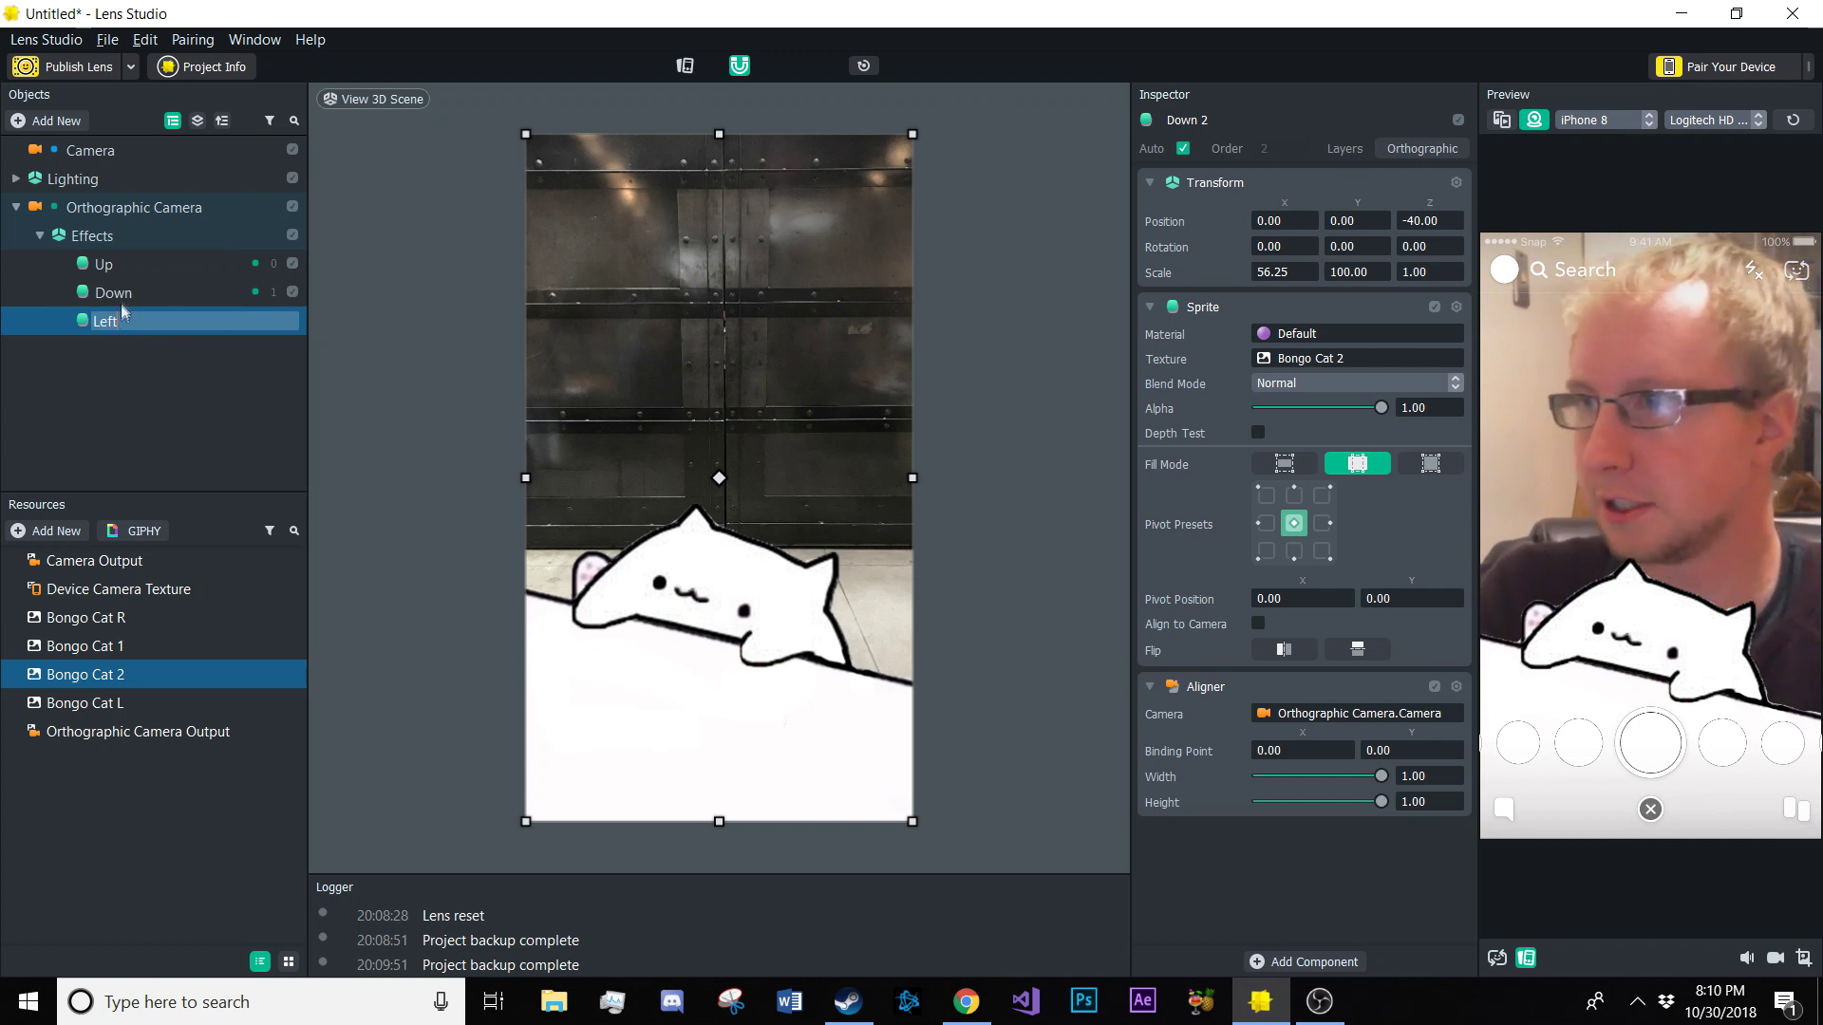
key("Return")
left_click_drag(86, 702, 1207, 537)
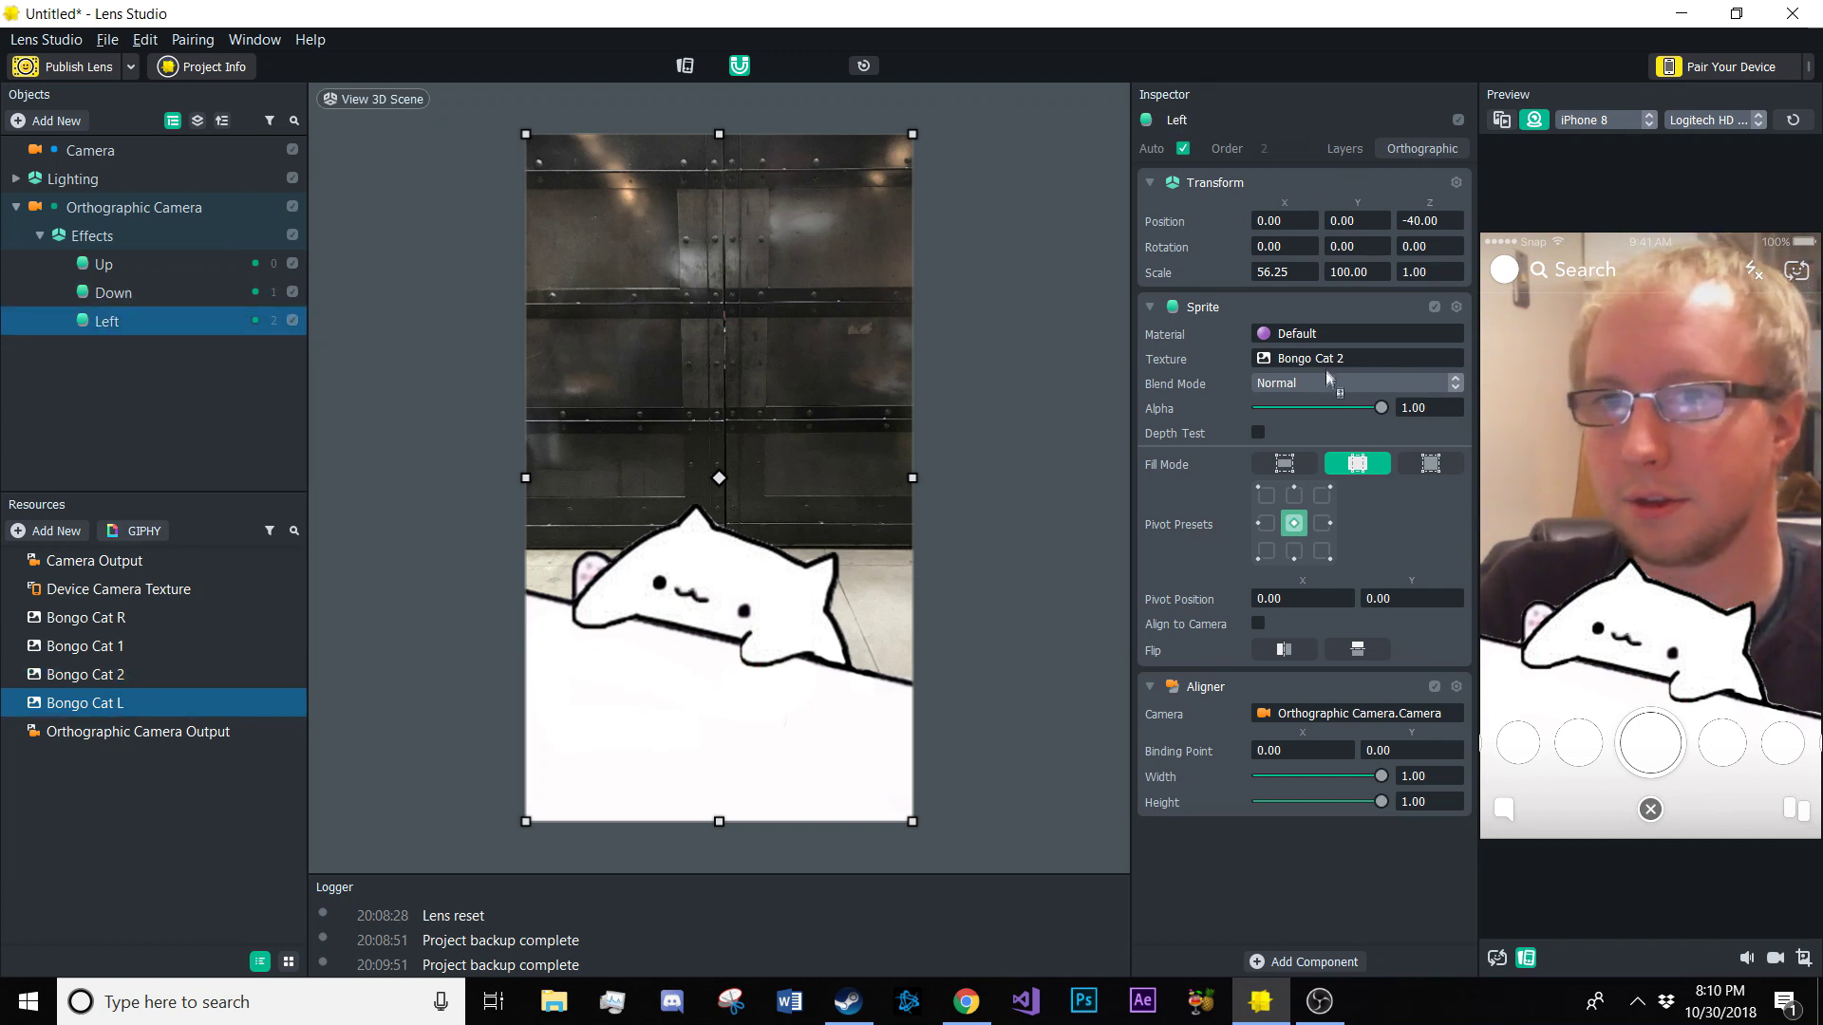
left_click_drag(1325, 368, 1325, 369)
Duplicate Left as 'Right' with the Bongo Cat R texture, then recheck Left and Down textures
right_click(123, 325)
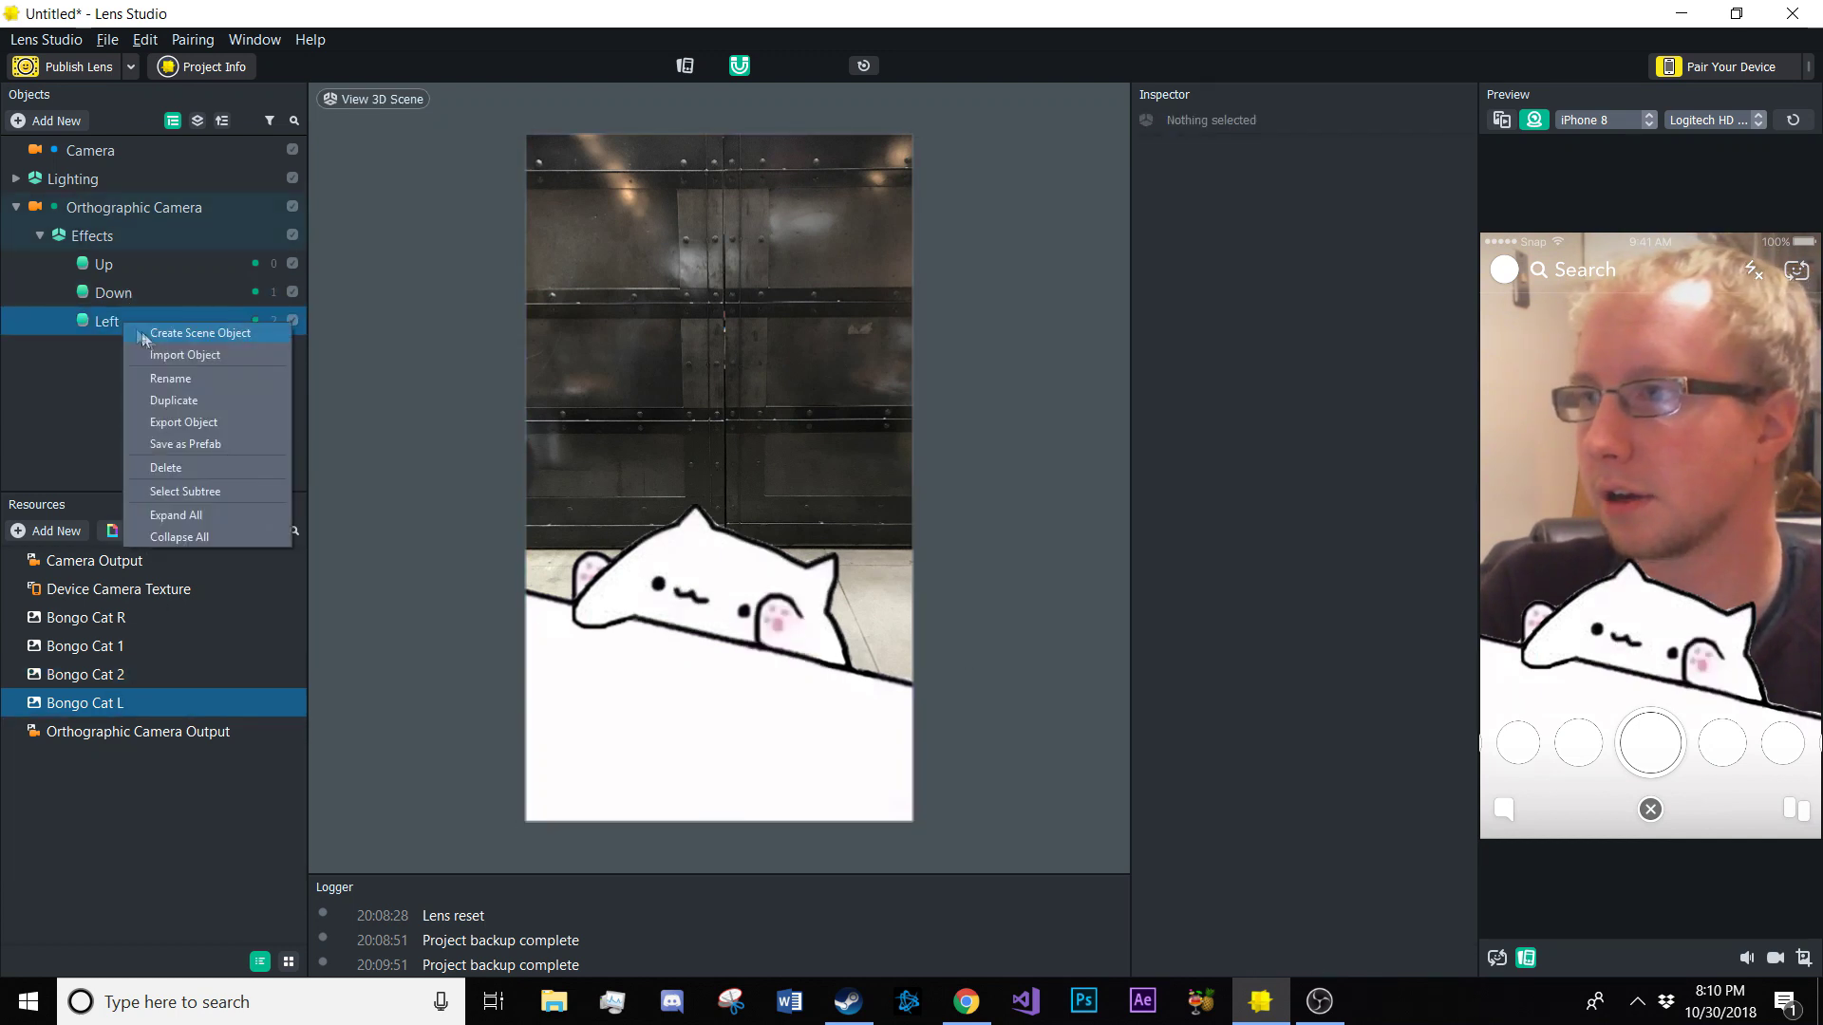
left_click(169, 400)
double_click(114, 351)
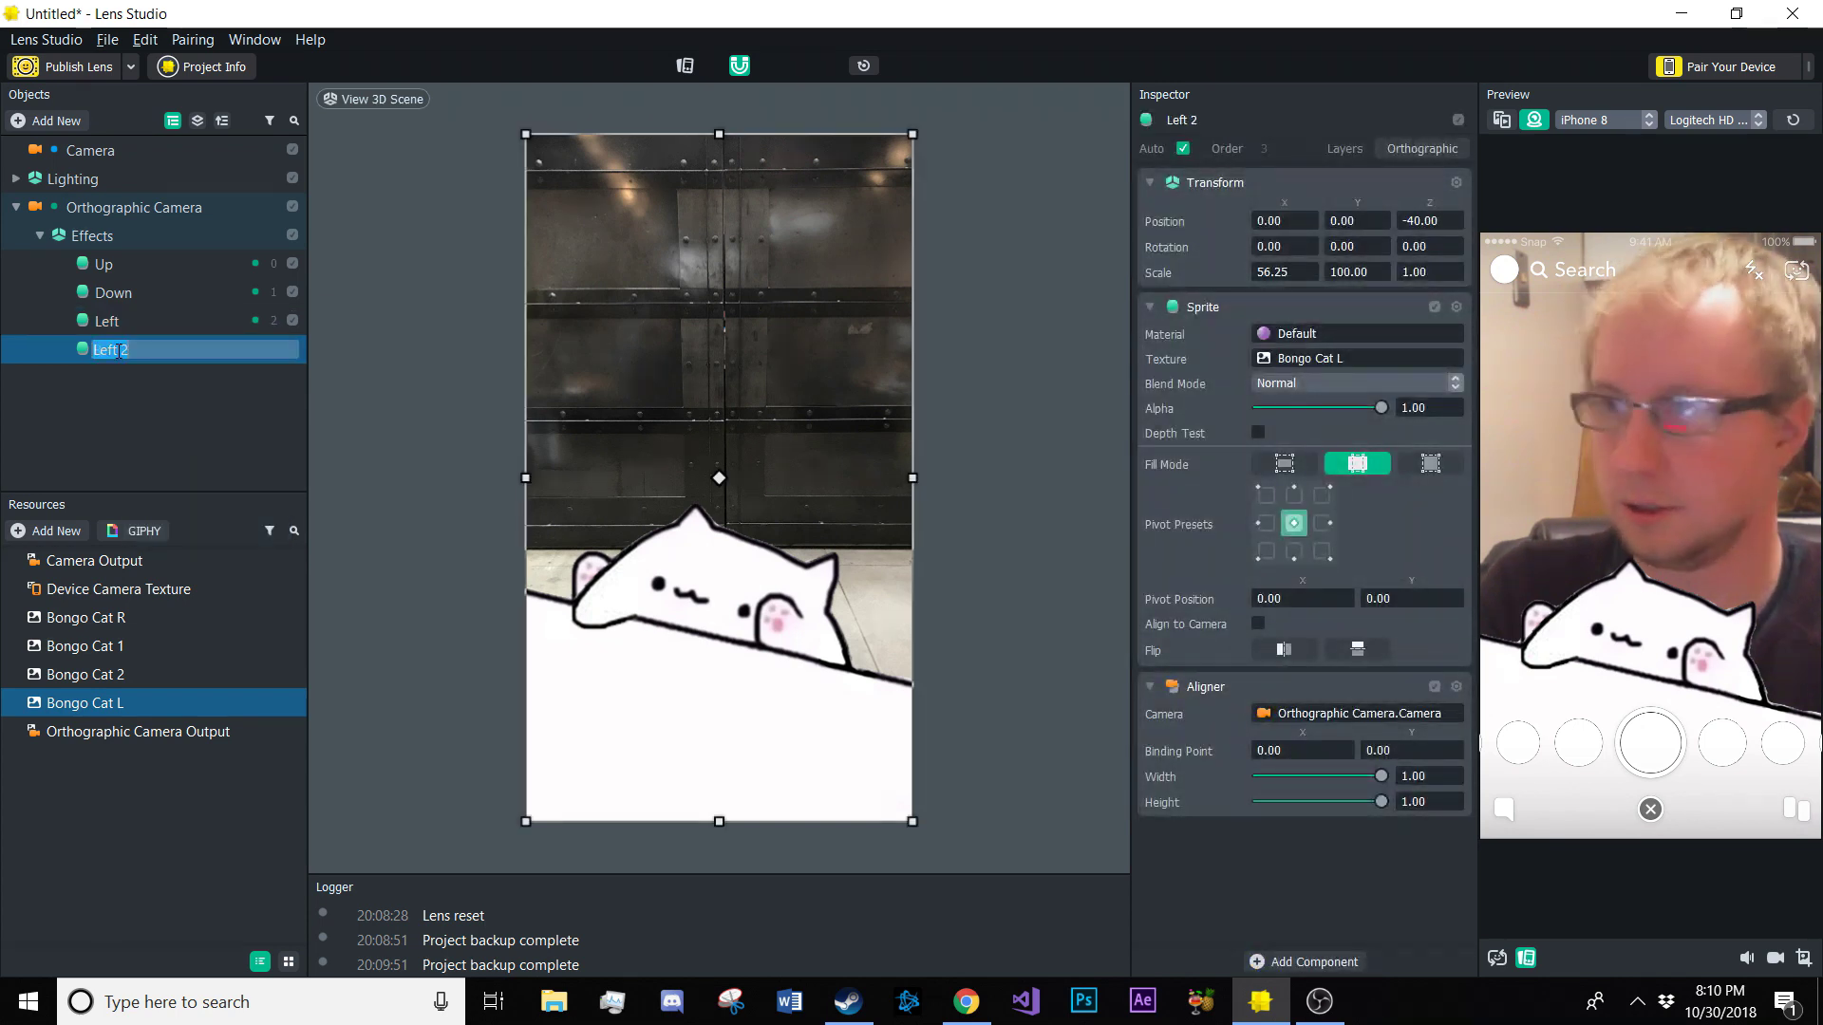
type("Right")
key("Return")
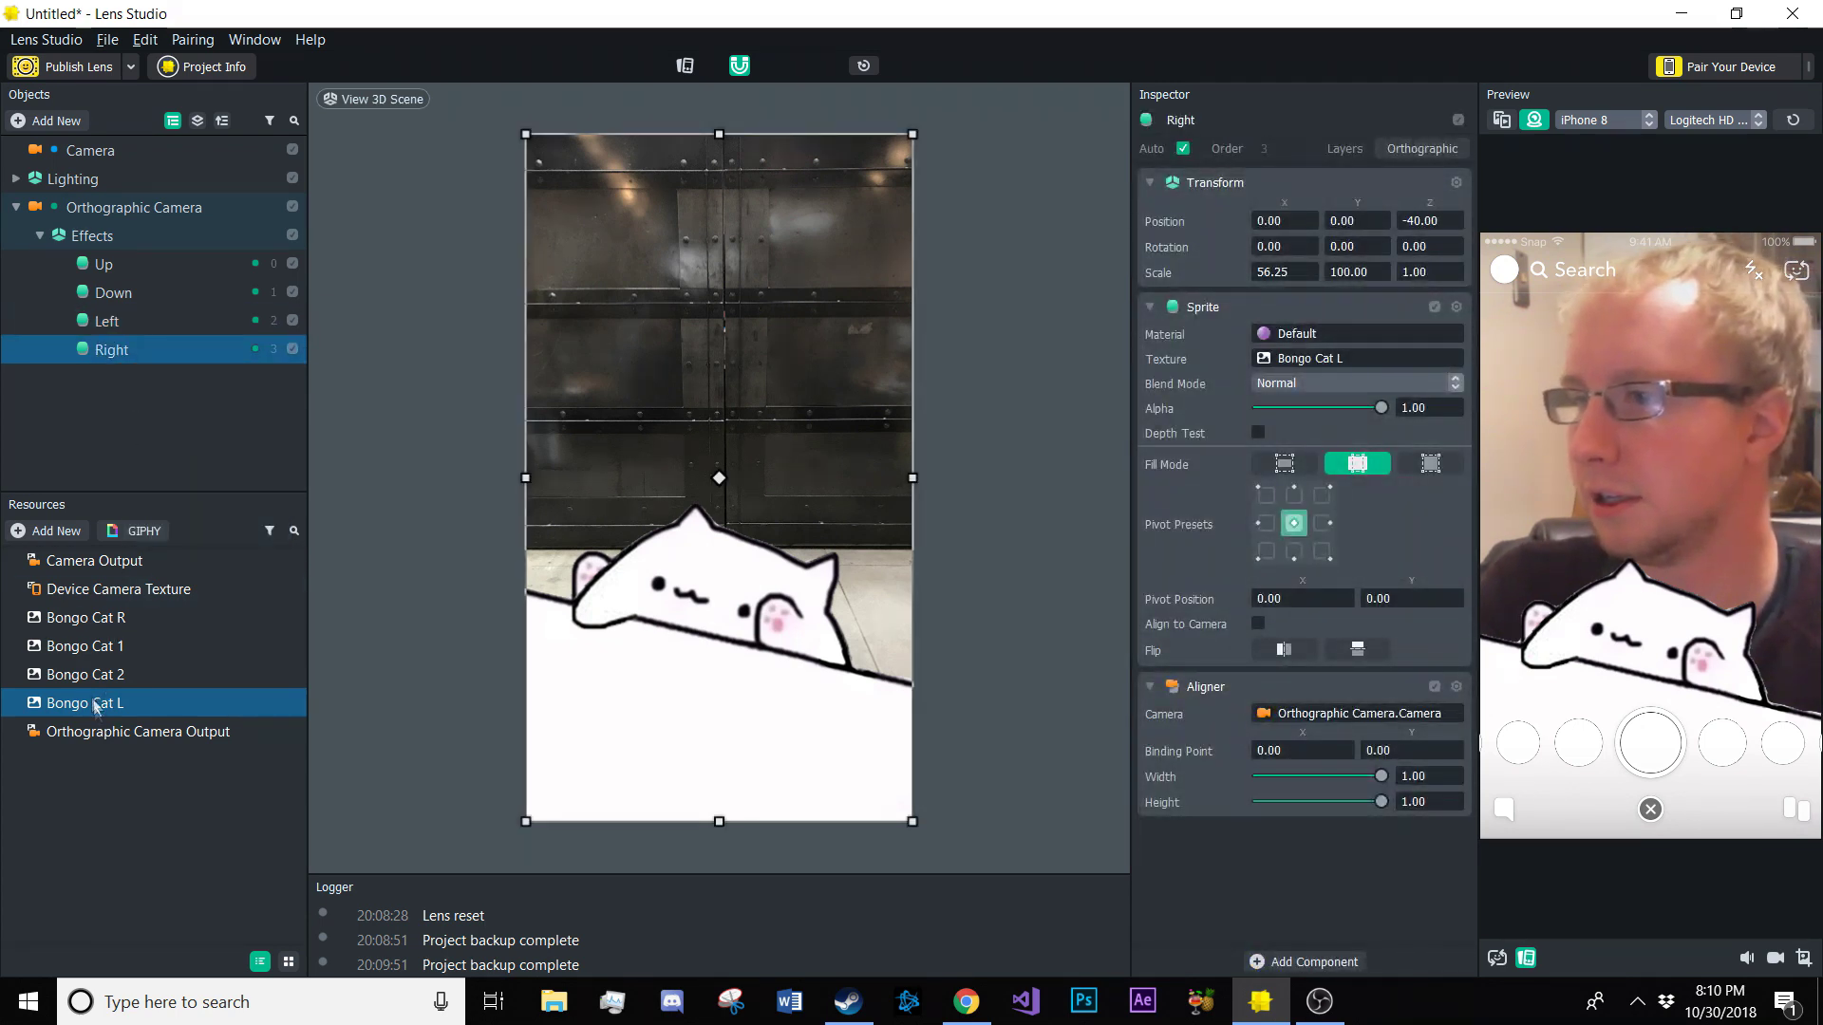
left_click_drag(85, 617, 1346, 355)
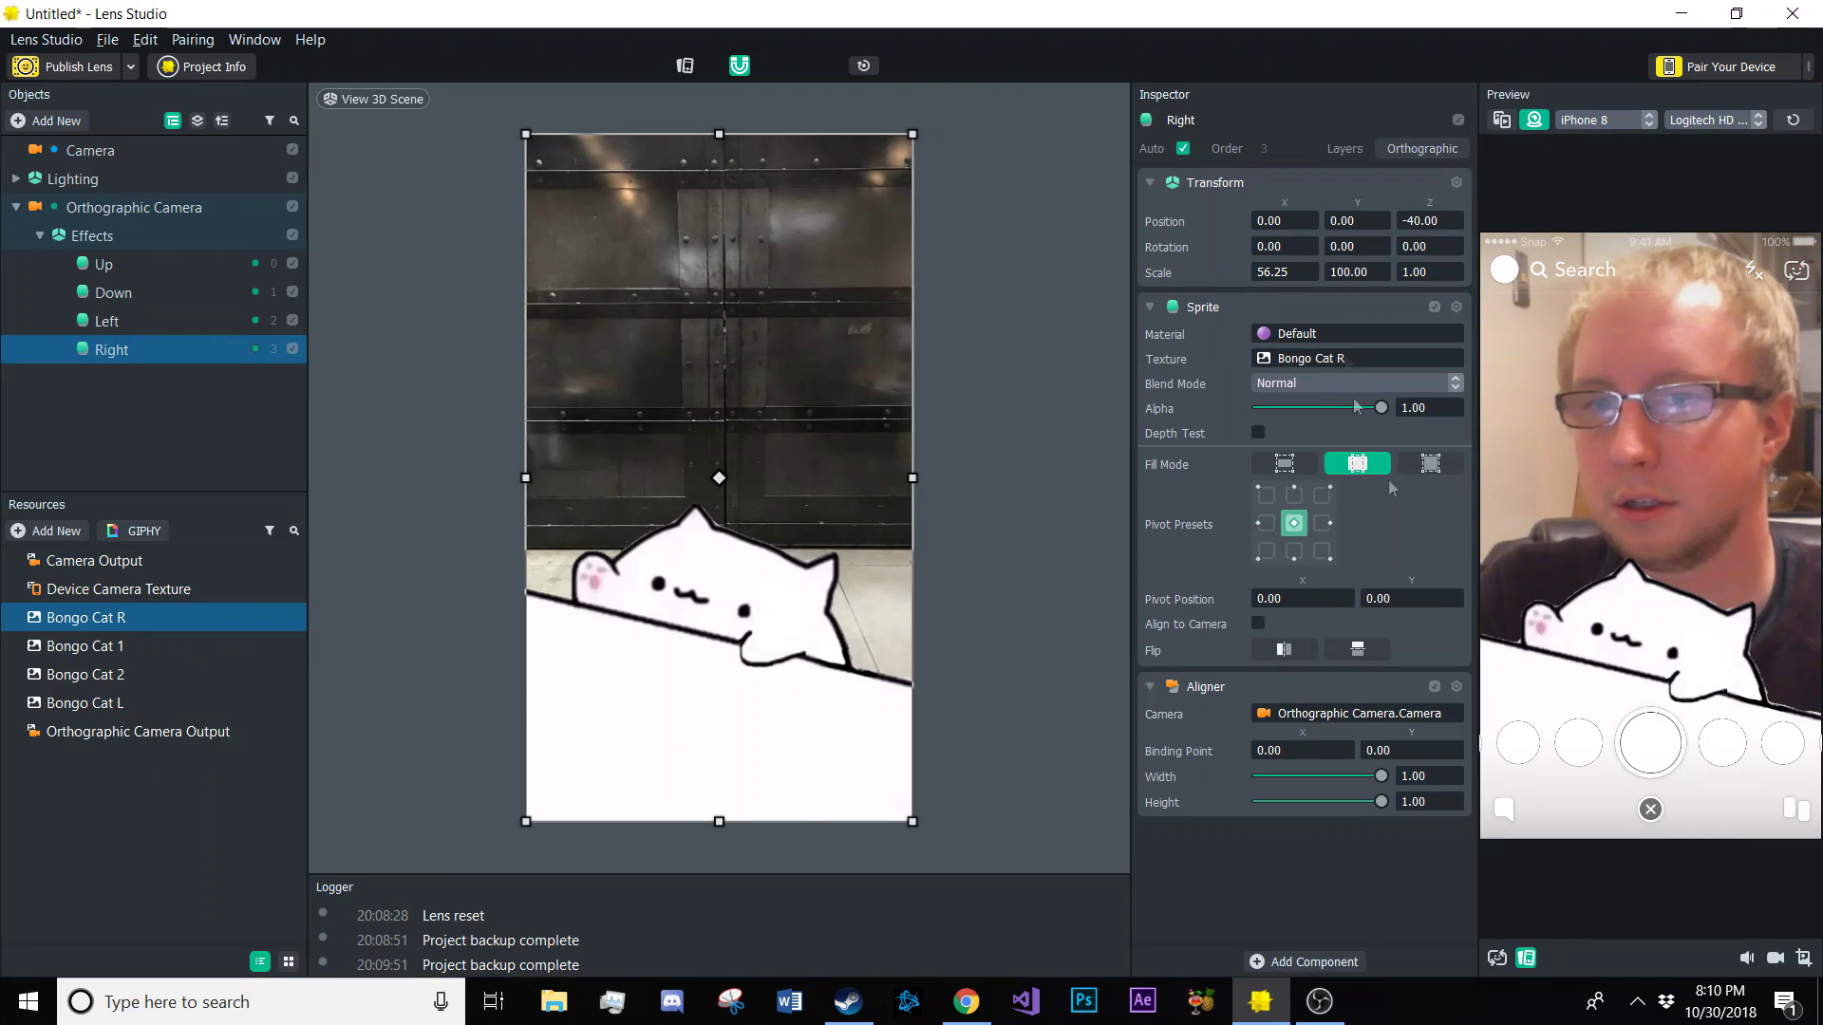
left_click(138, 313)
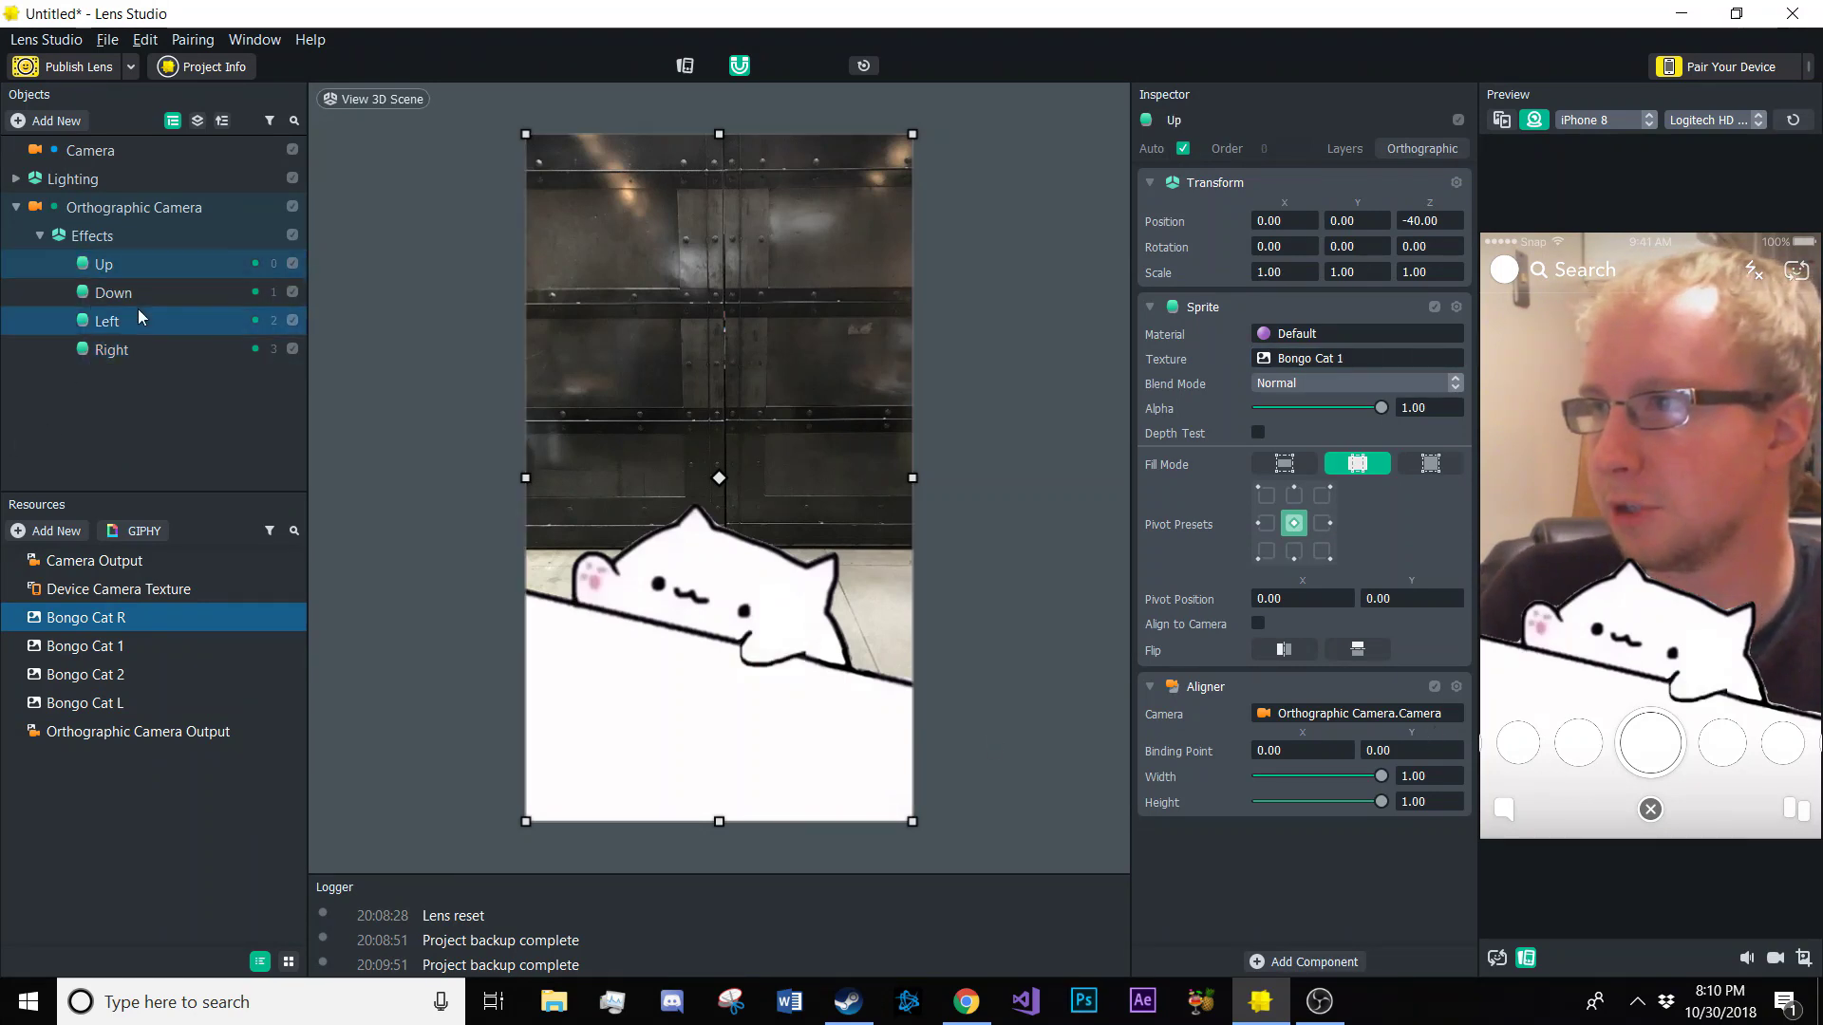
left_click(139, 298)
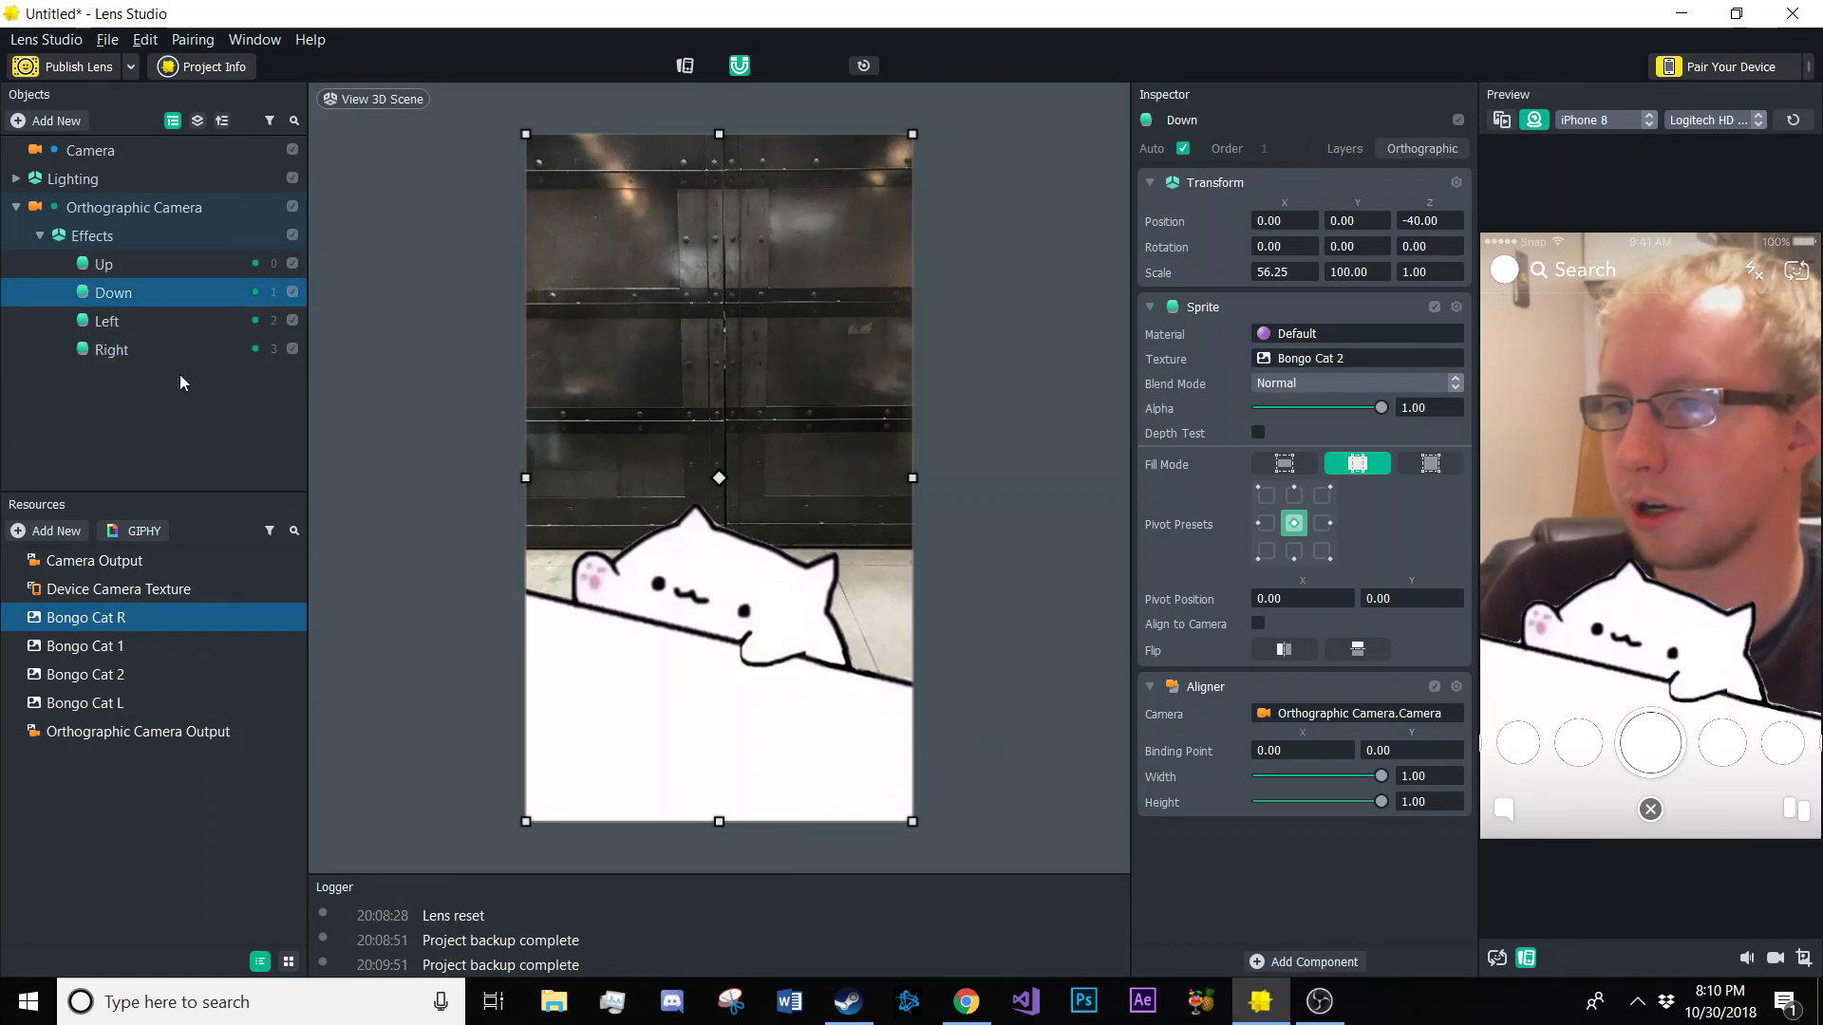
Add a Plane mesh under the Down sprite and set its X rotation to 0
left_click(180, 292)
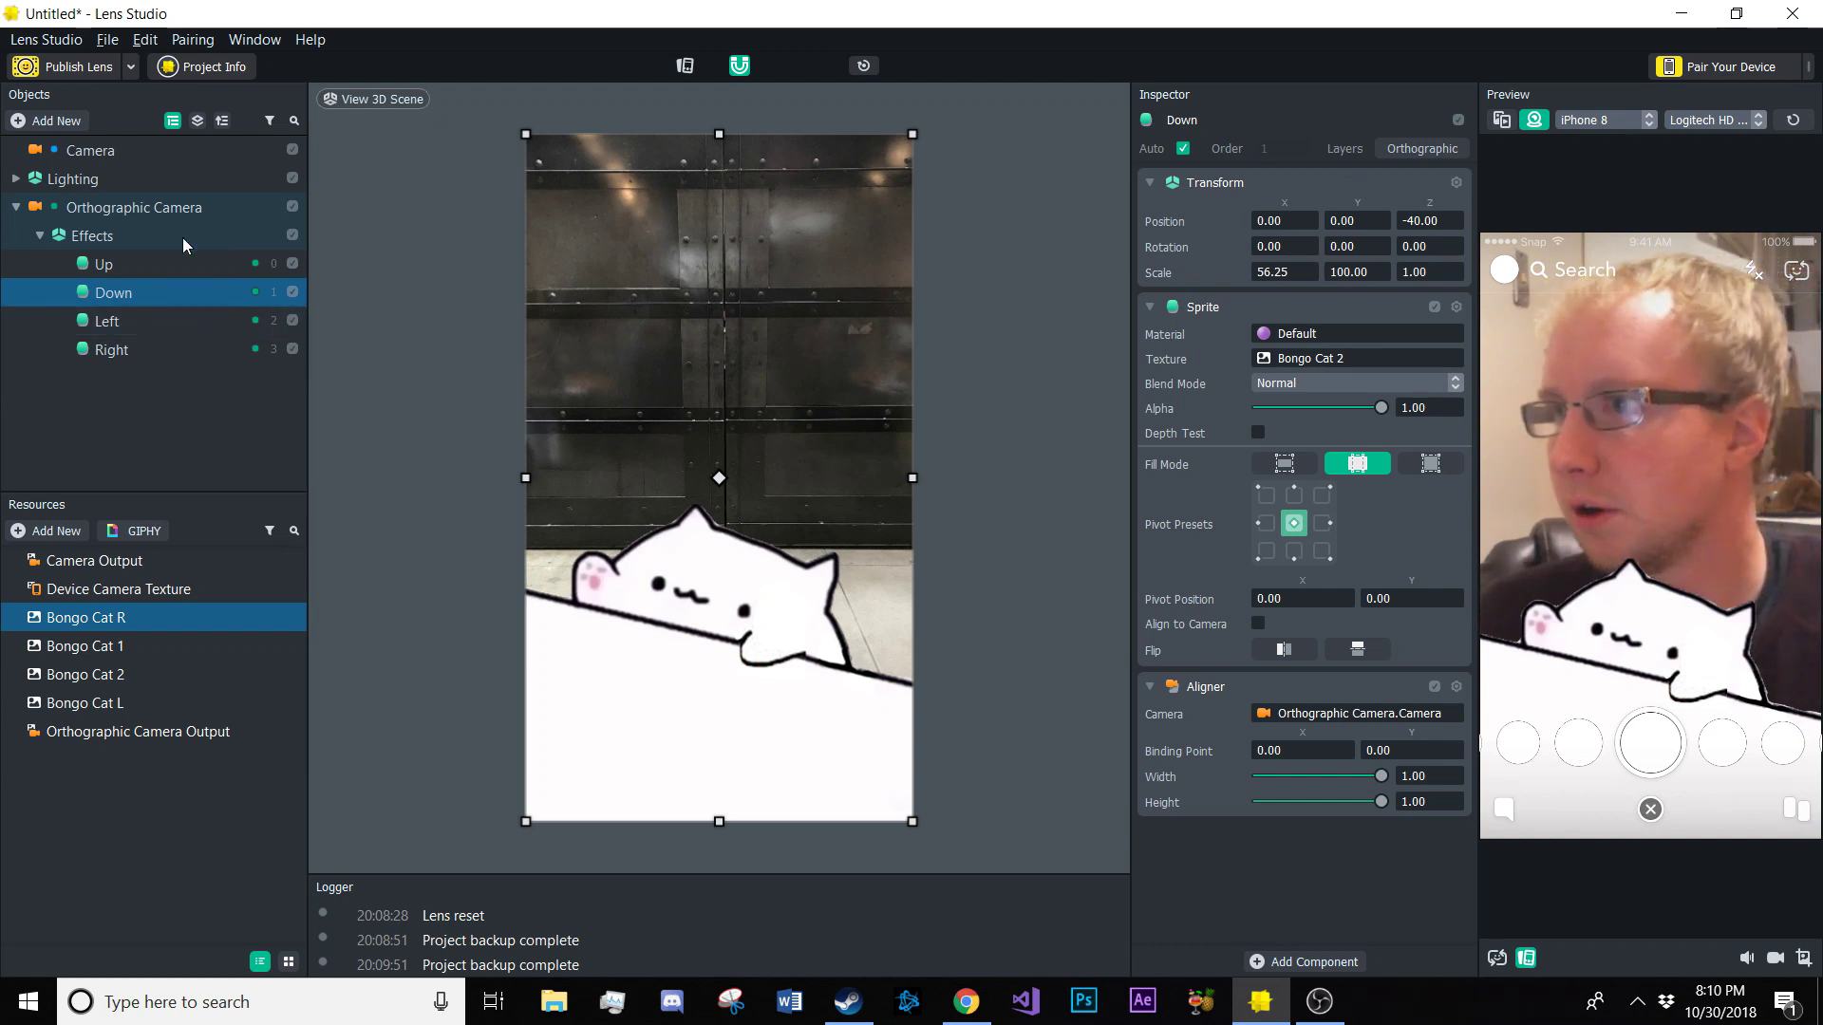
left_click(50, 121)
left_click(61, 158)
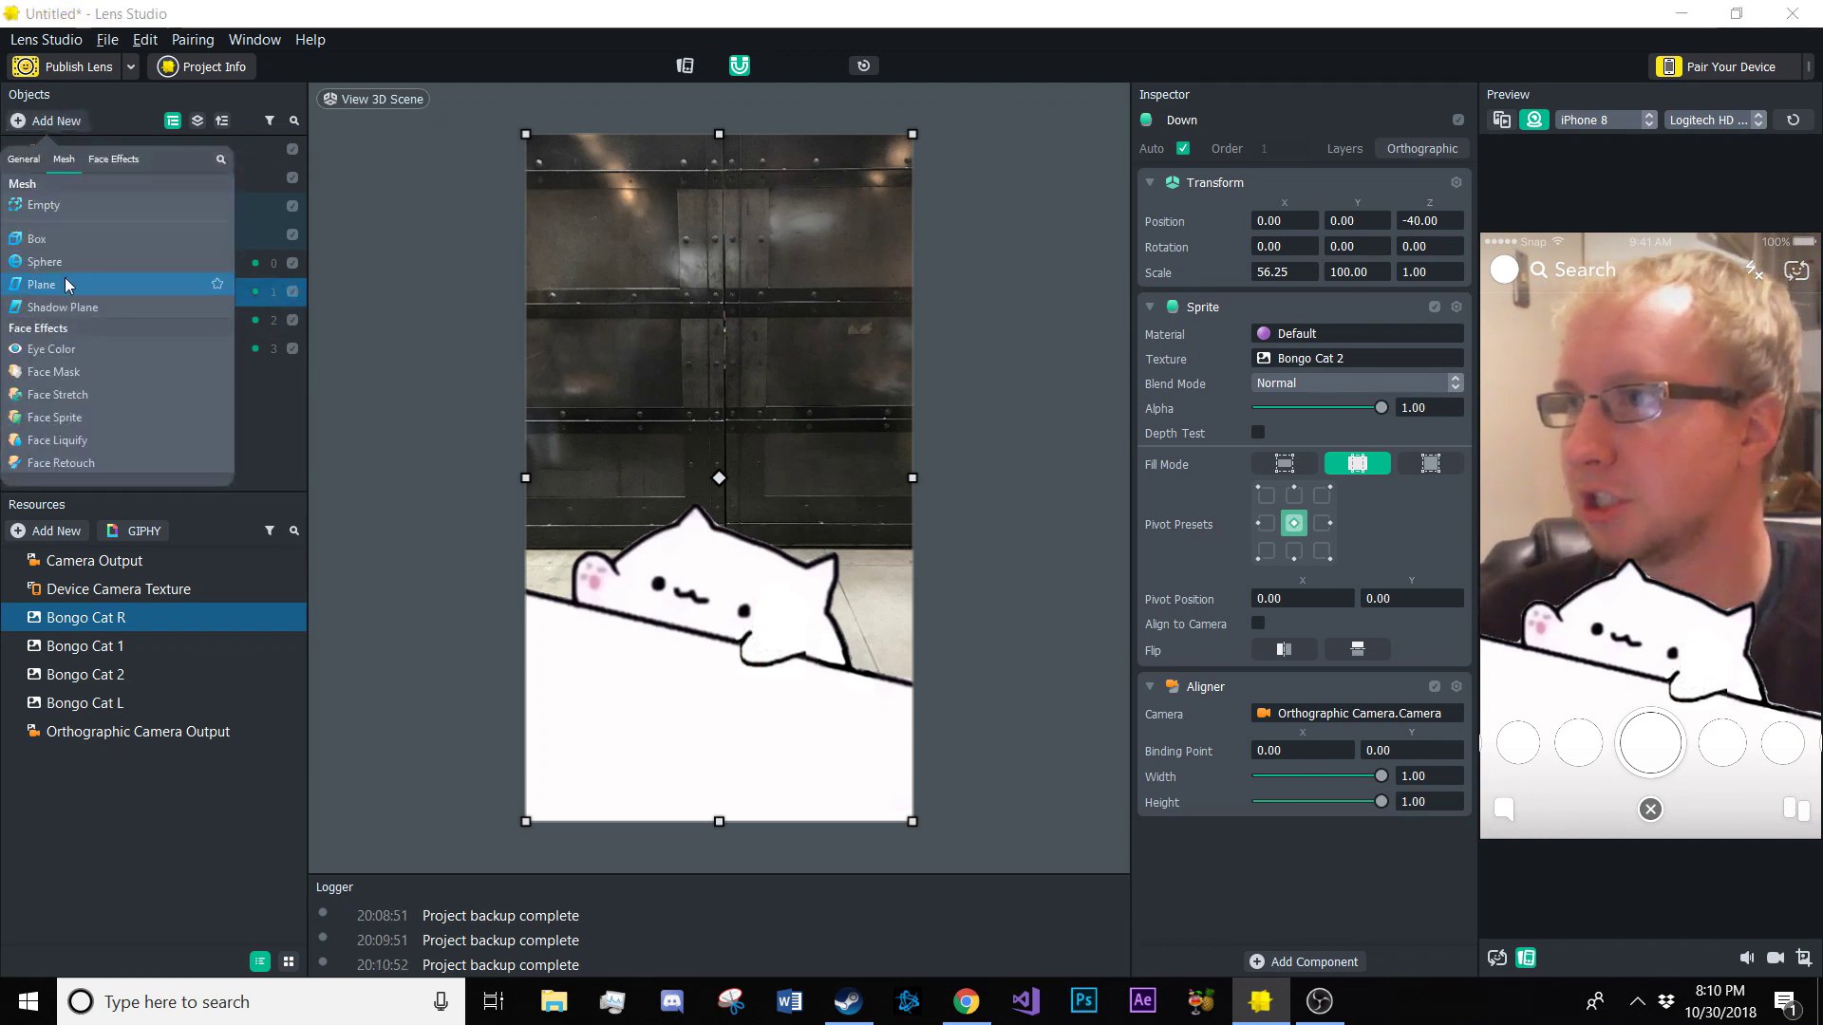
left_click(65, 281)
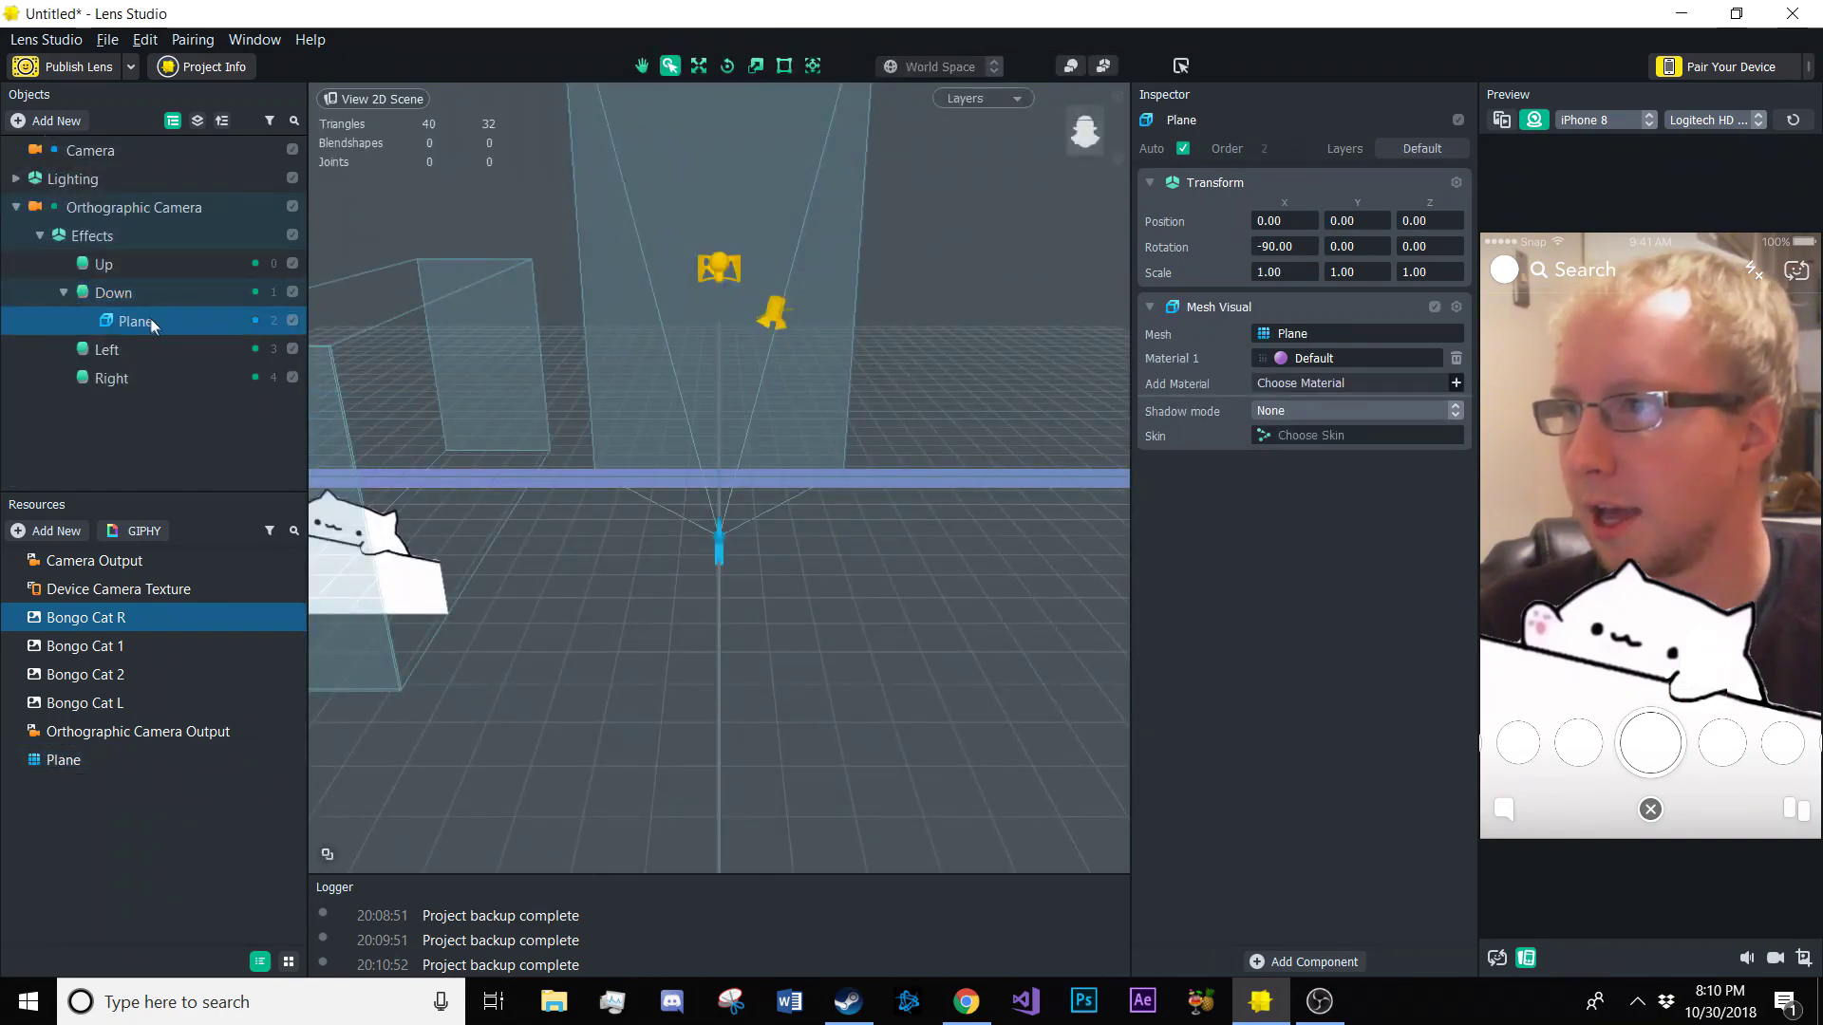
left_click_drag(554, 516, 984, 377, "alt")
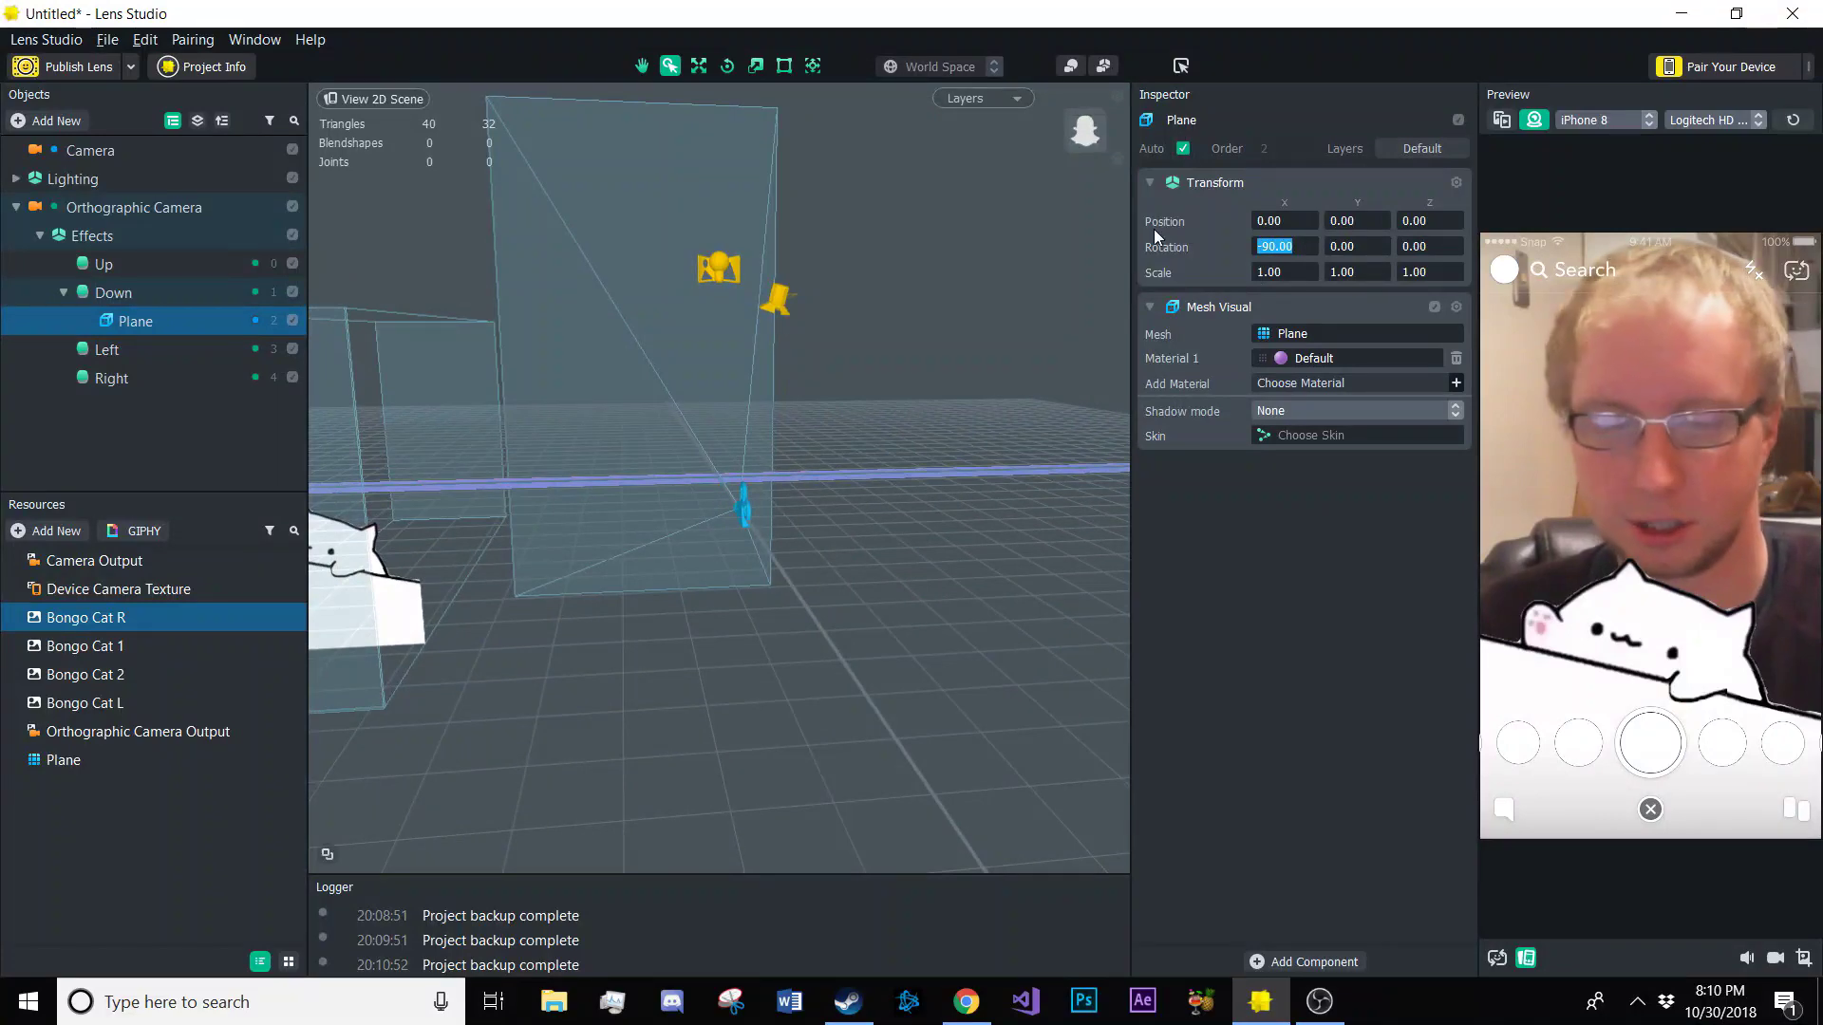
type("0")
key("Tab")
scroll(856, 383, "up", 5)
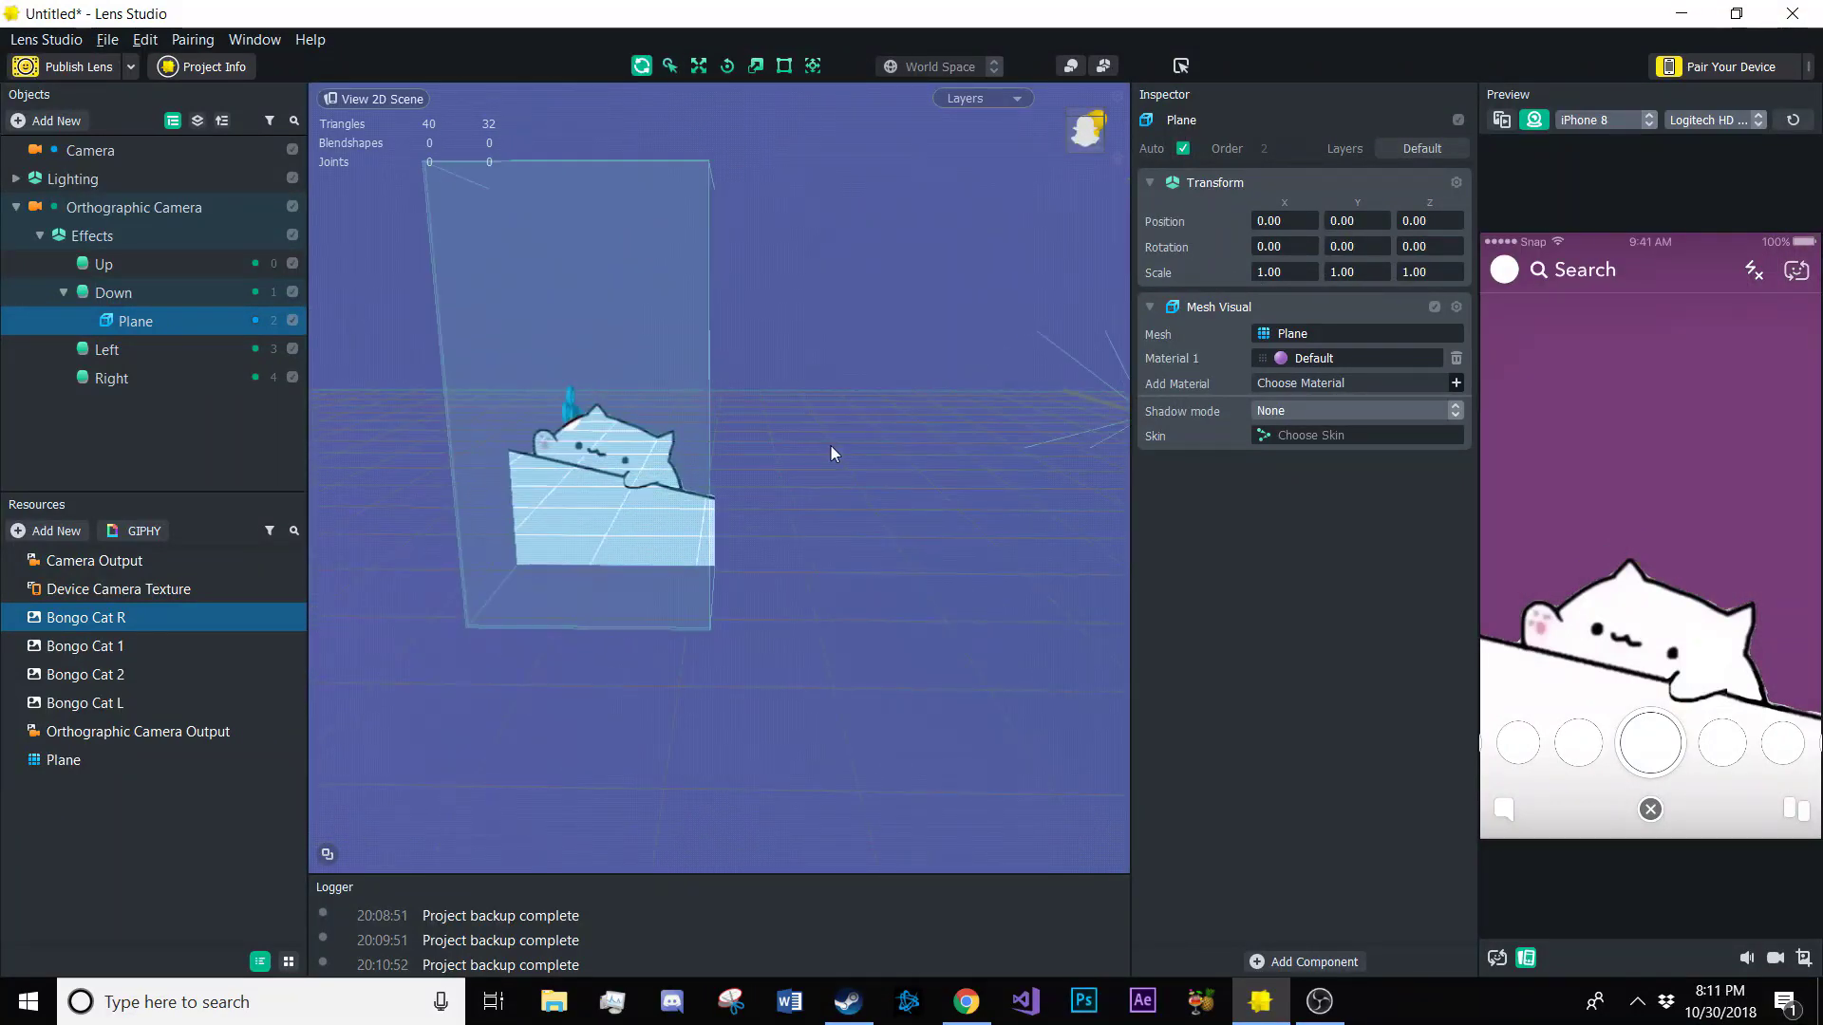
Scale the plane into a thin 0.1175 × 0.0373 strip and raise it above the cat
left_click(756, 66)
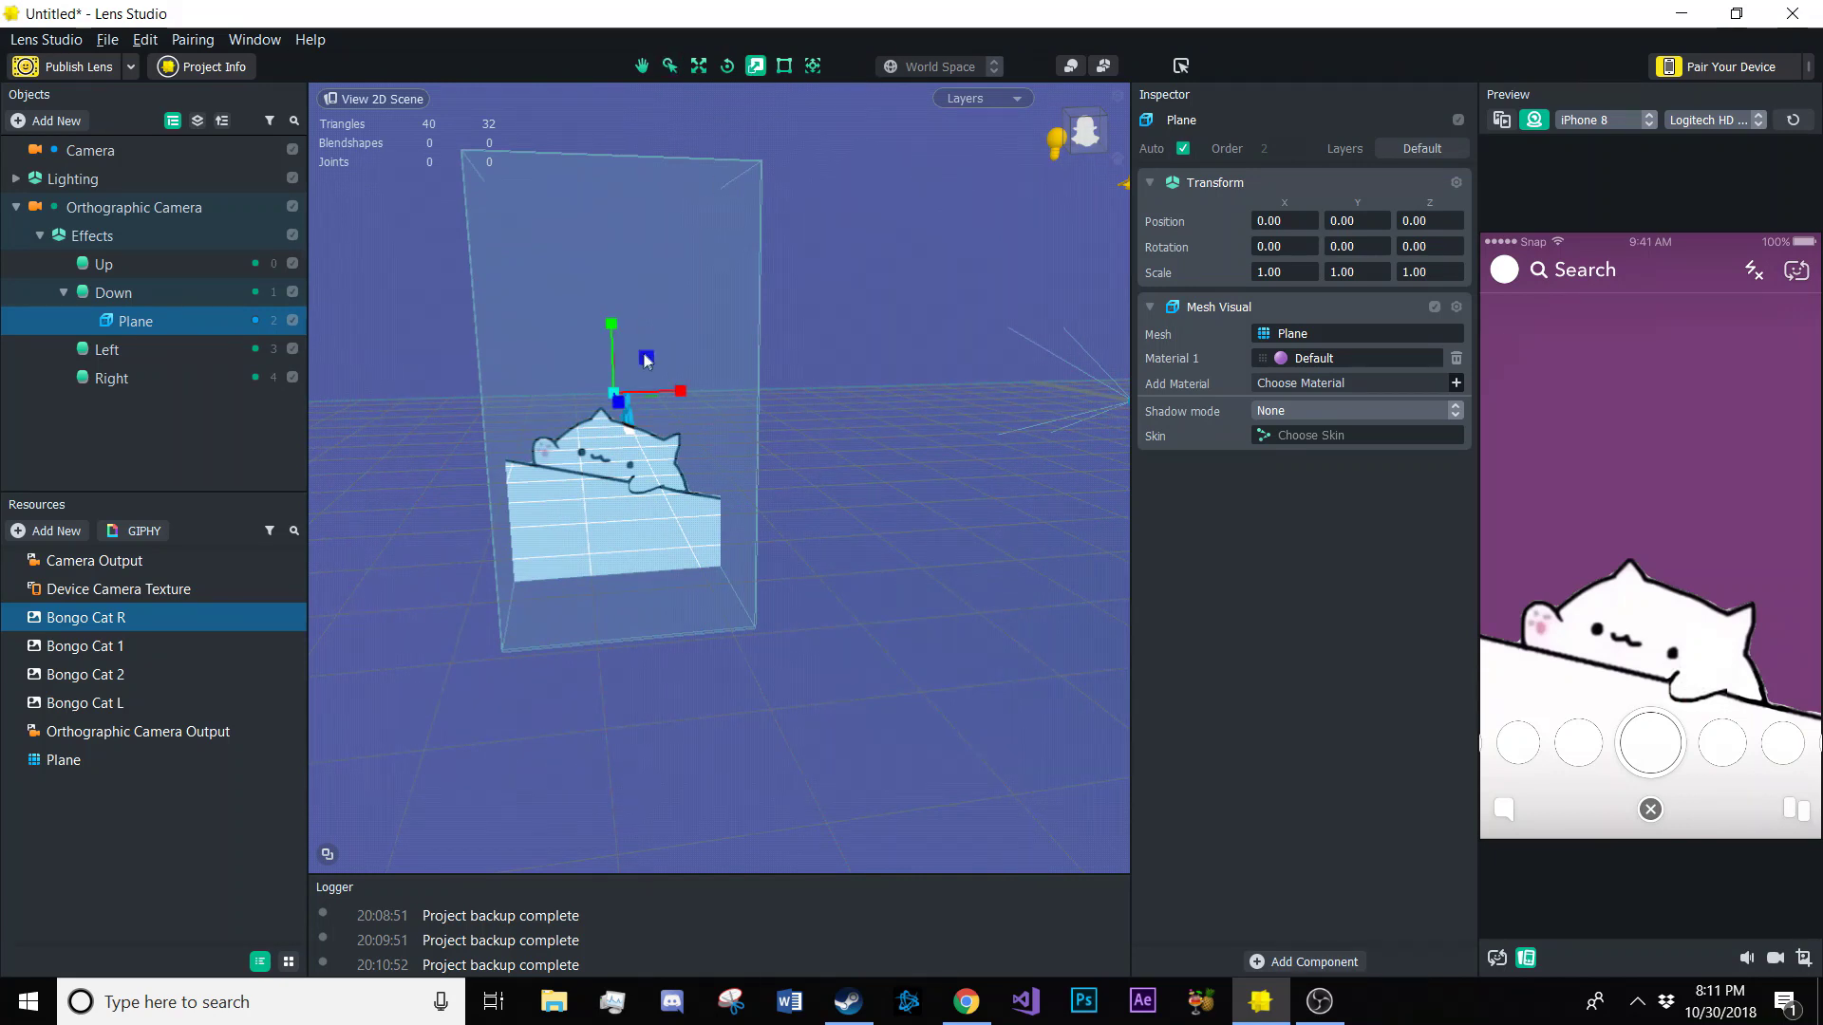
left_click_drag(650, 366, 607, 338)
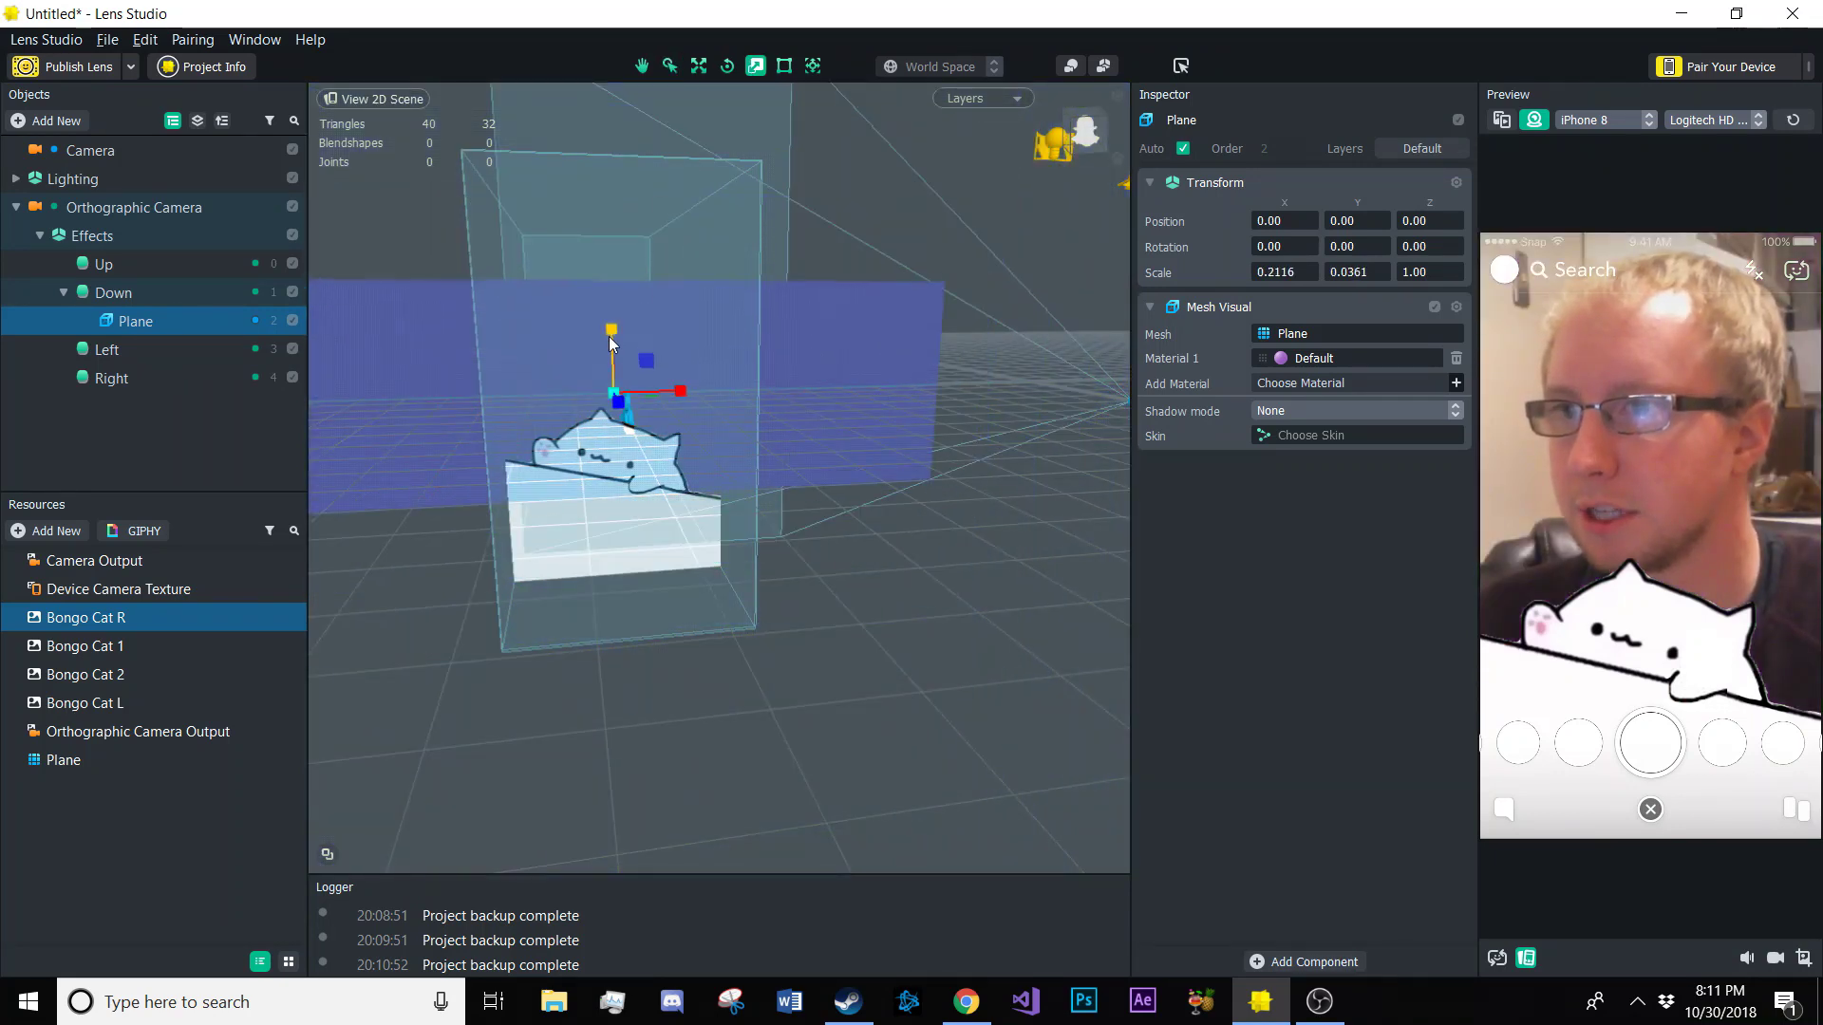
mouse_move(679, 391)
left_mouse_down()
mouse_move(646, 391)
mouse_move(731, 429)
mouse_move(686, 397)
mouse_move(703, 406)
left_mouse_up()
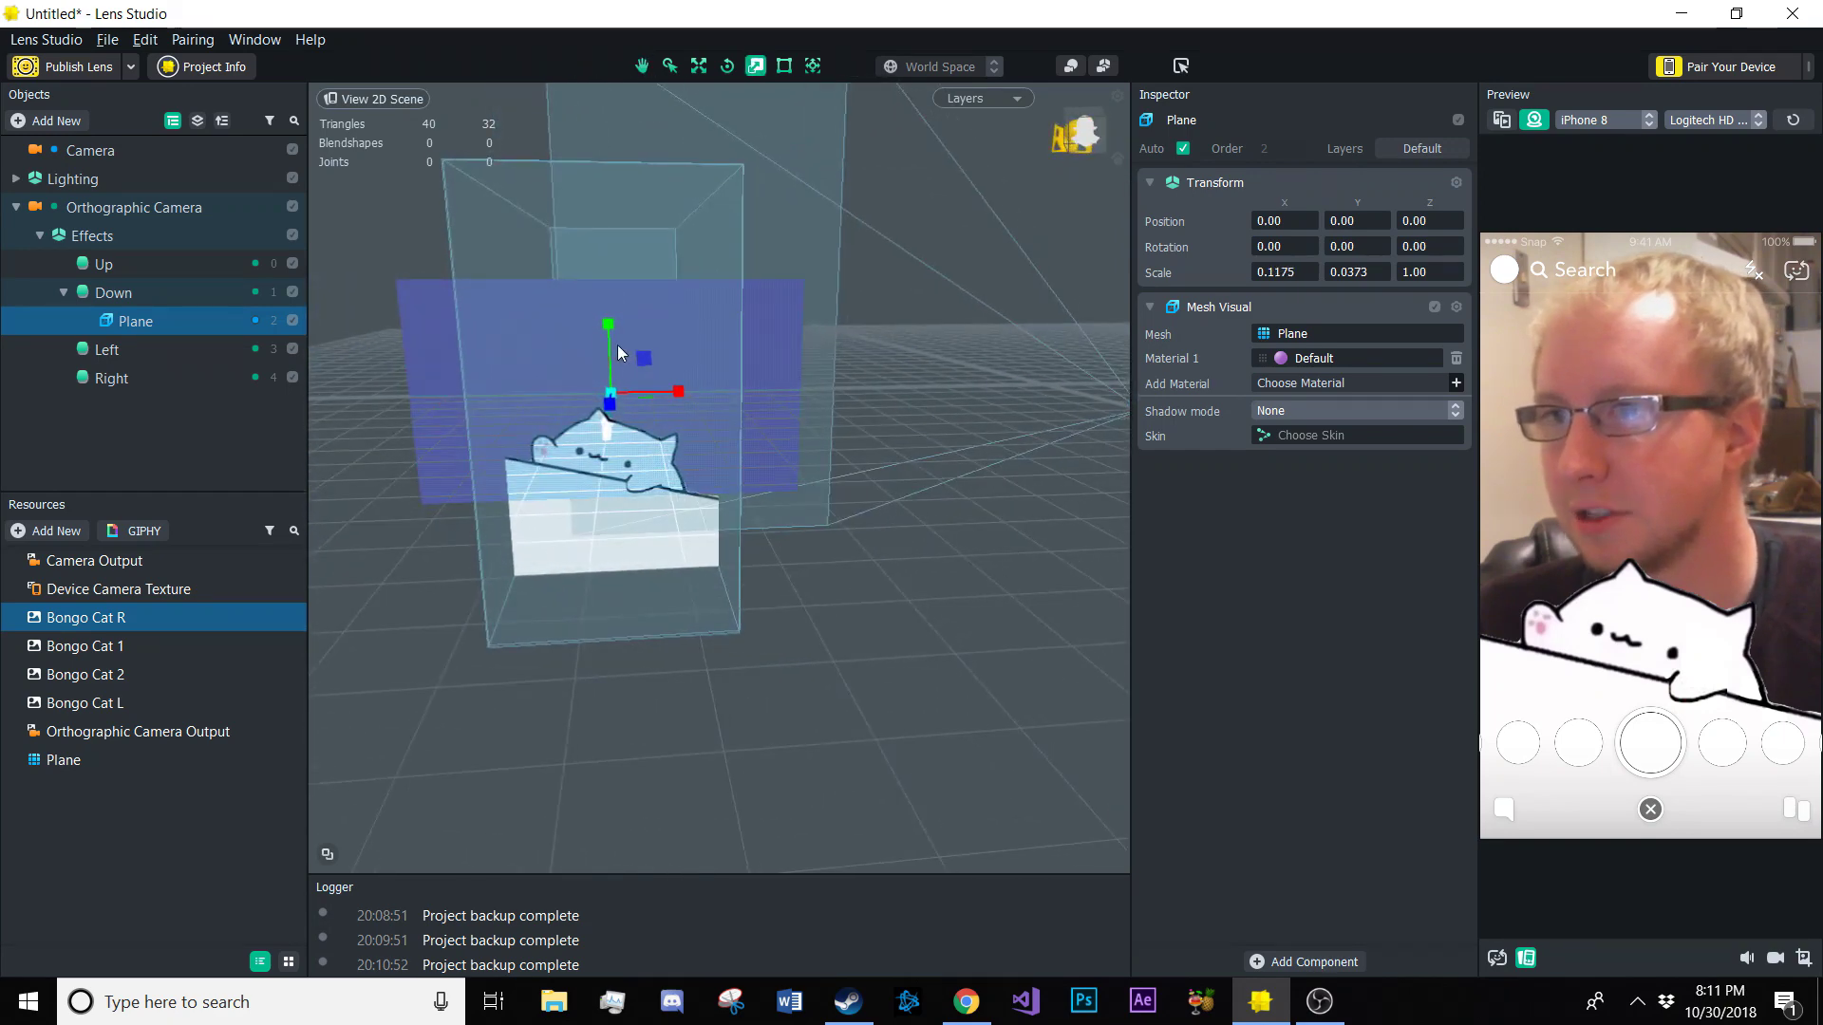
left_click(696, 66)
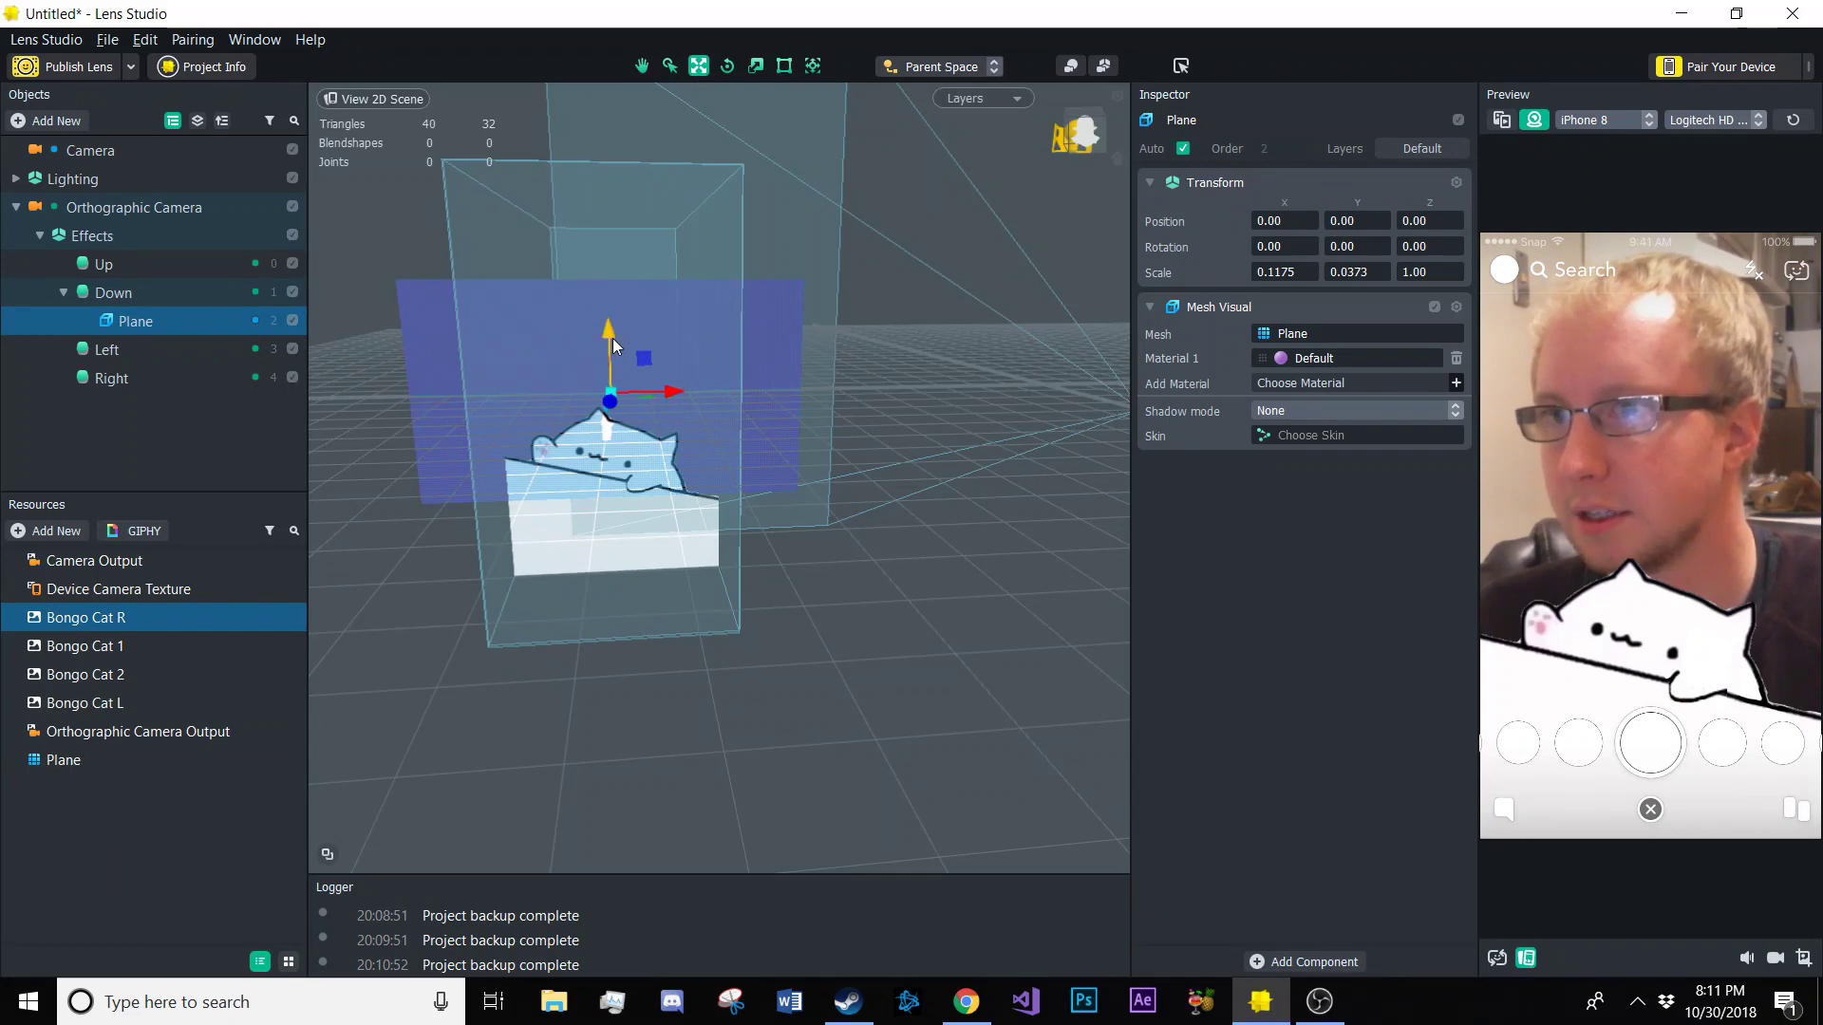
left_click_drag(617, 328, 590, 156)
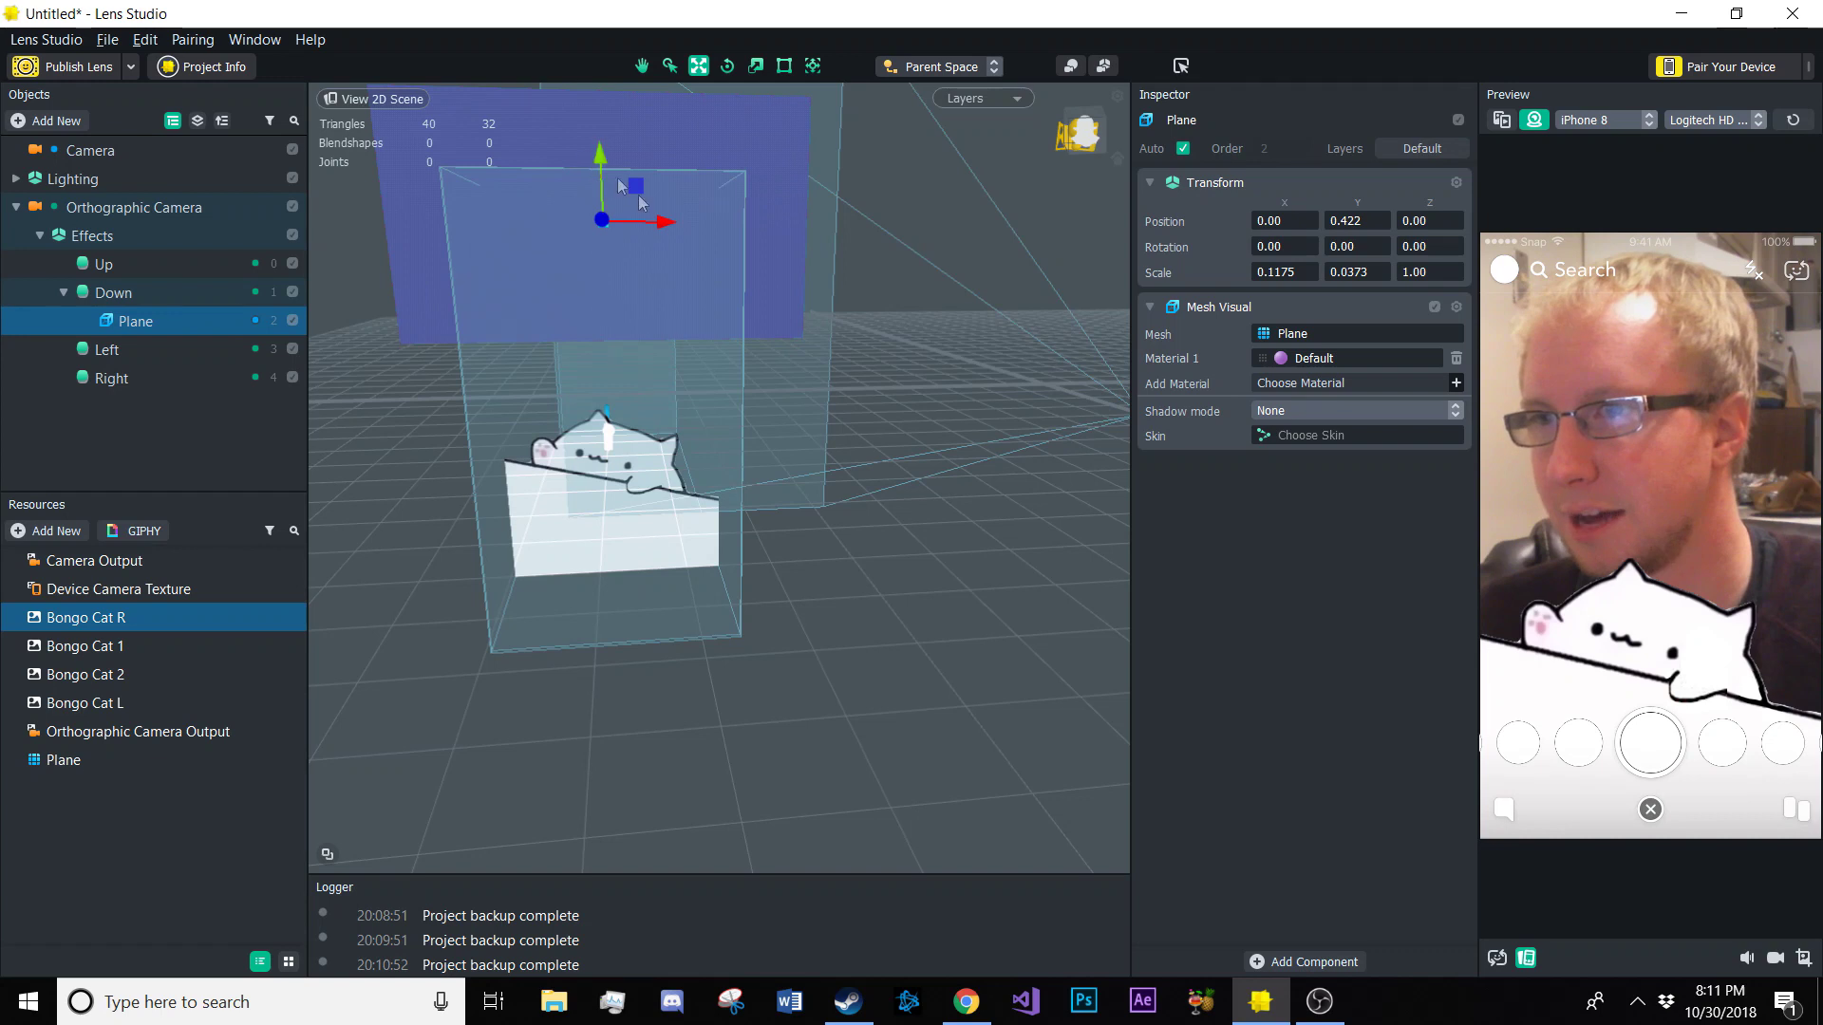
right_click(123, 323)
Duplicate the Plane as Plane 2 under Left, scaled 0.0886 × 0.0817 at X -0.7092
left_click(173, 403)
left_click_drag(126, 347, 124, 381)
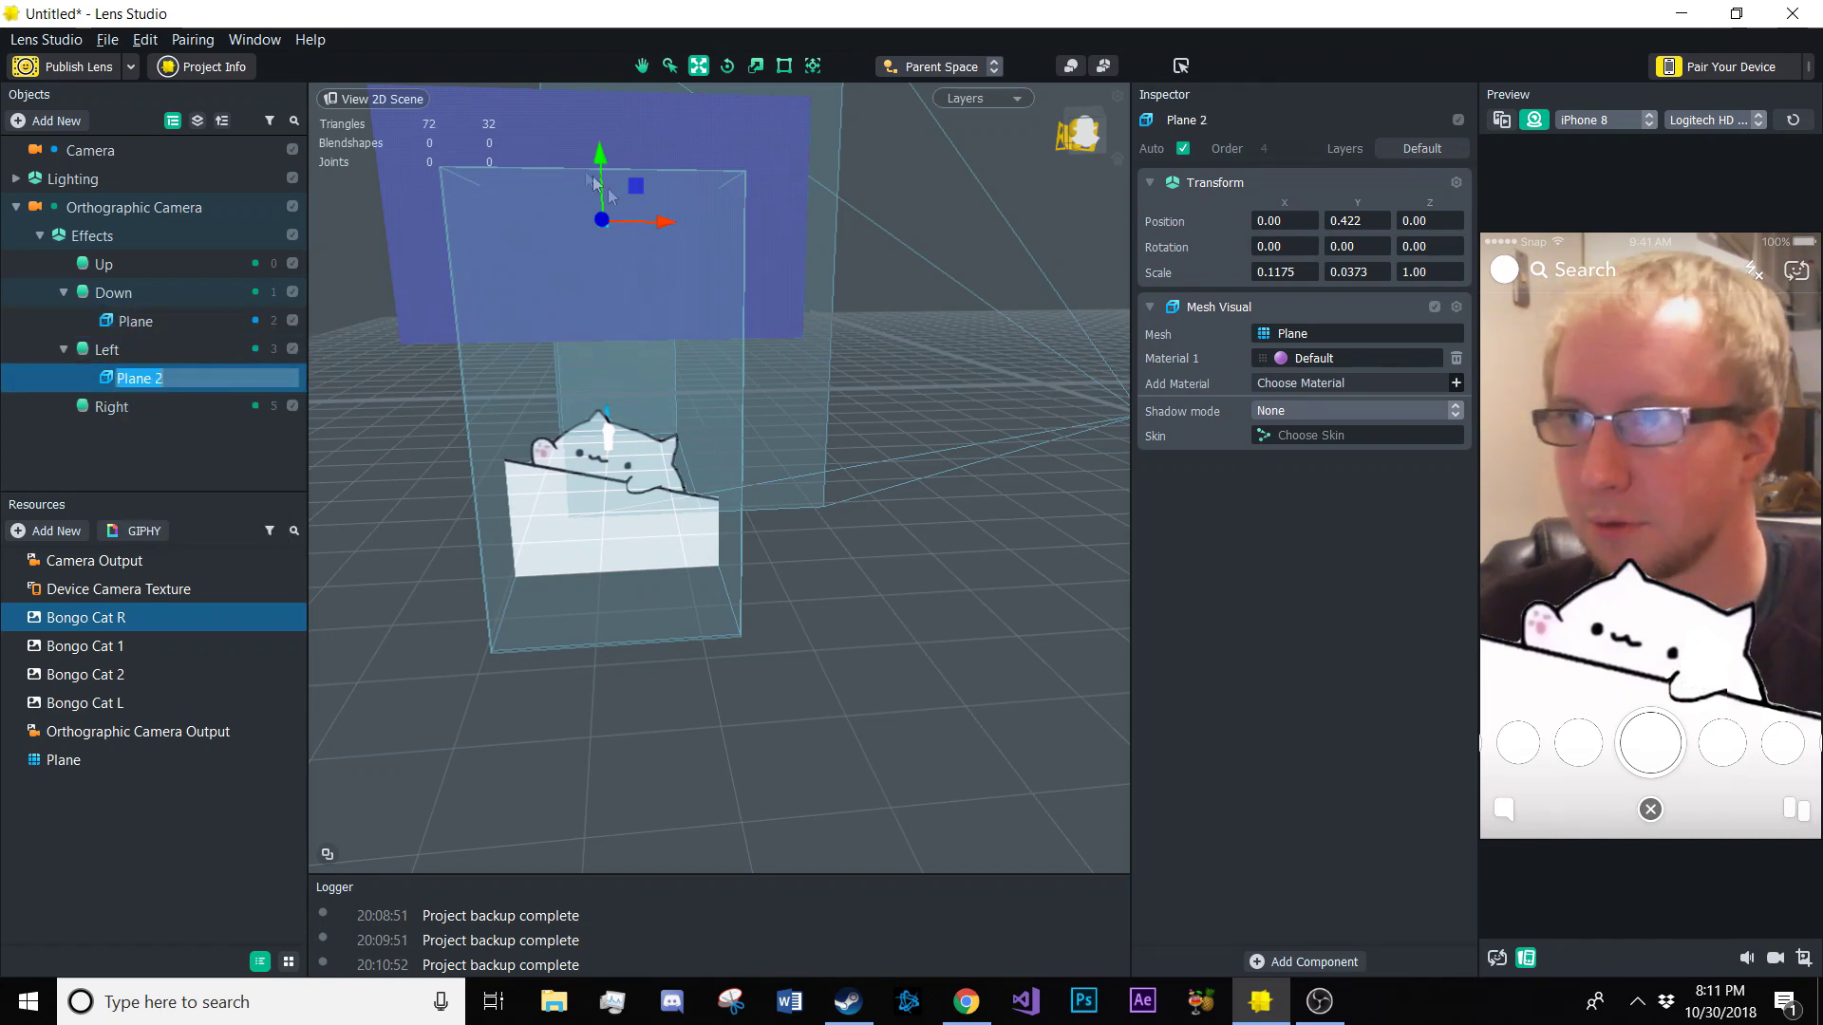
left_click_drag(600, 157, 639, 389)
left_click(756, 66)
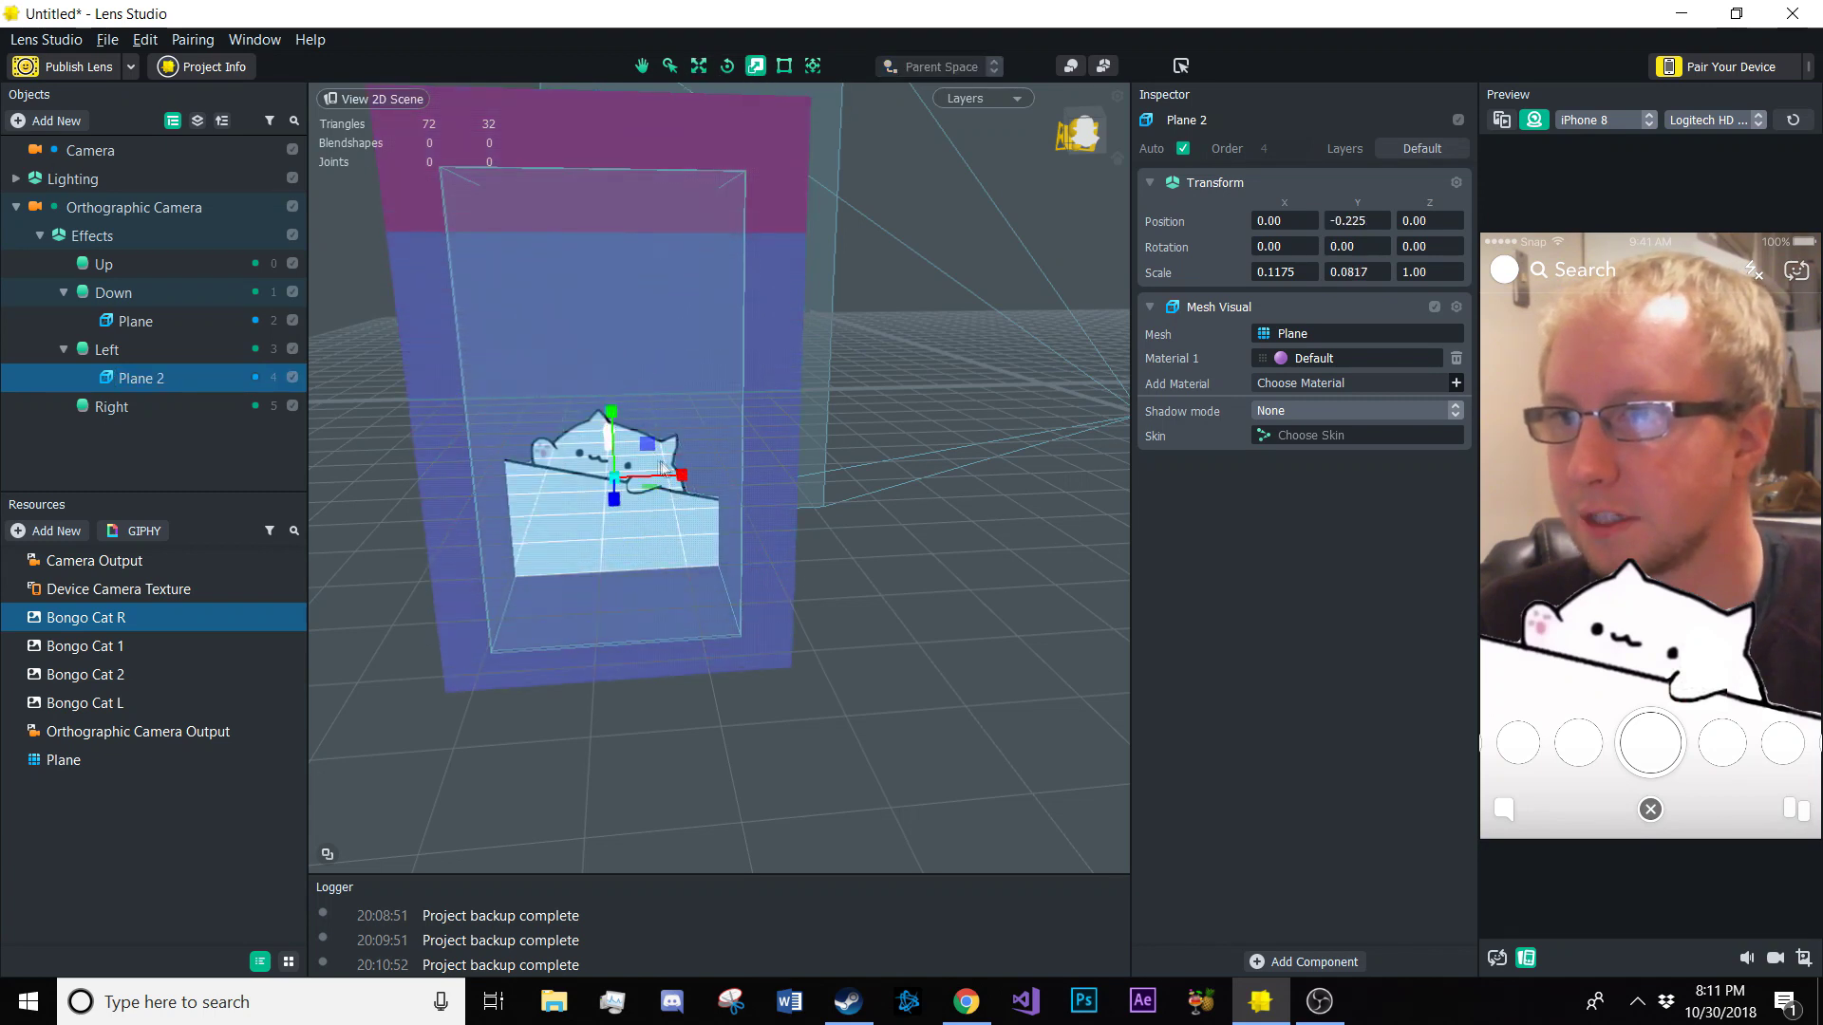
left_click_drag(661, 466, 557, 570)
left_click(695, 70)
scroll(634, 509, "up", 3)
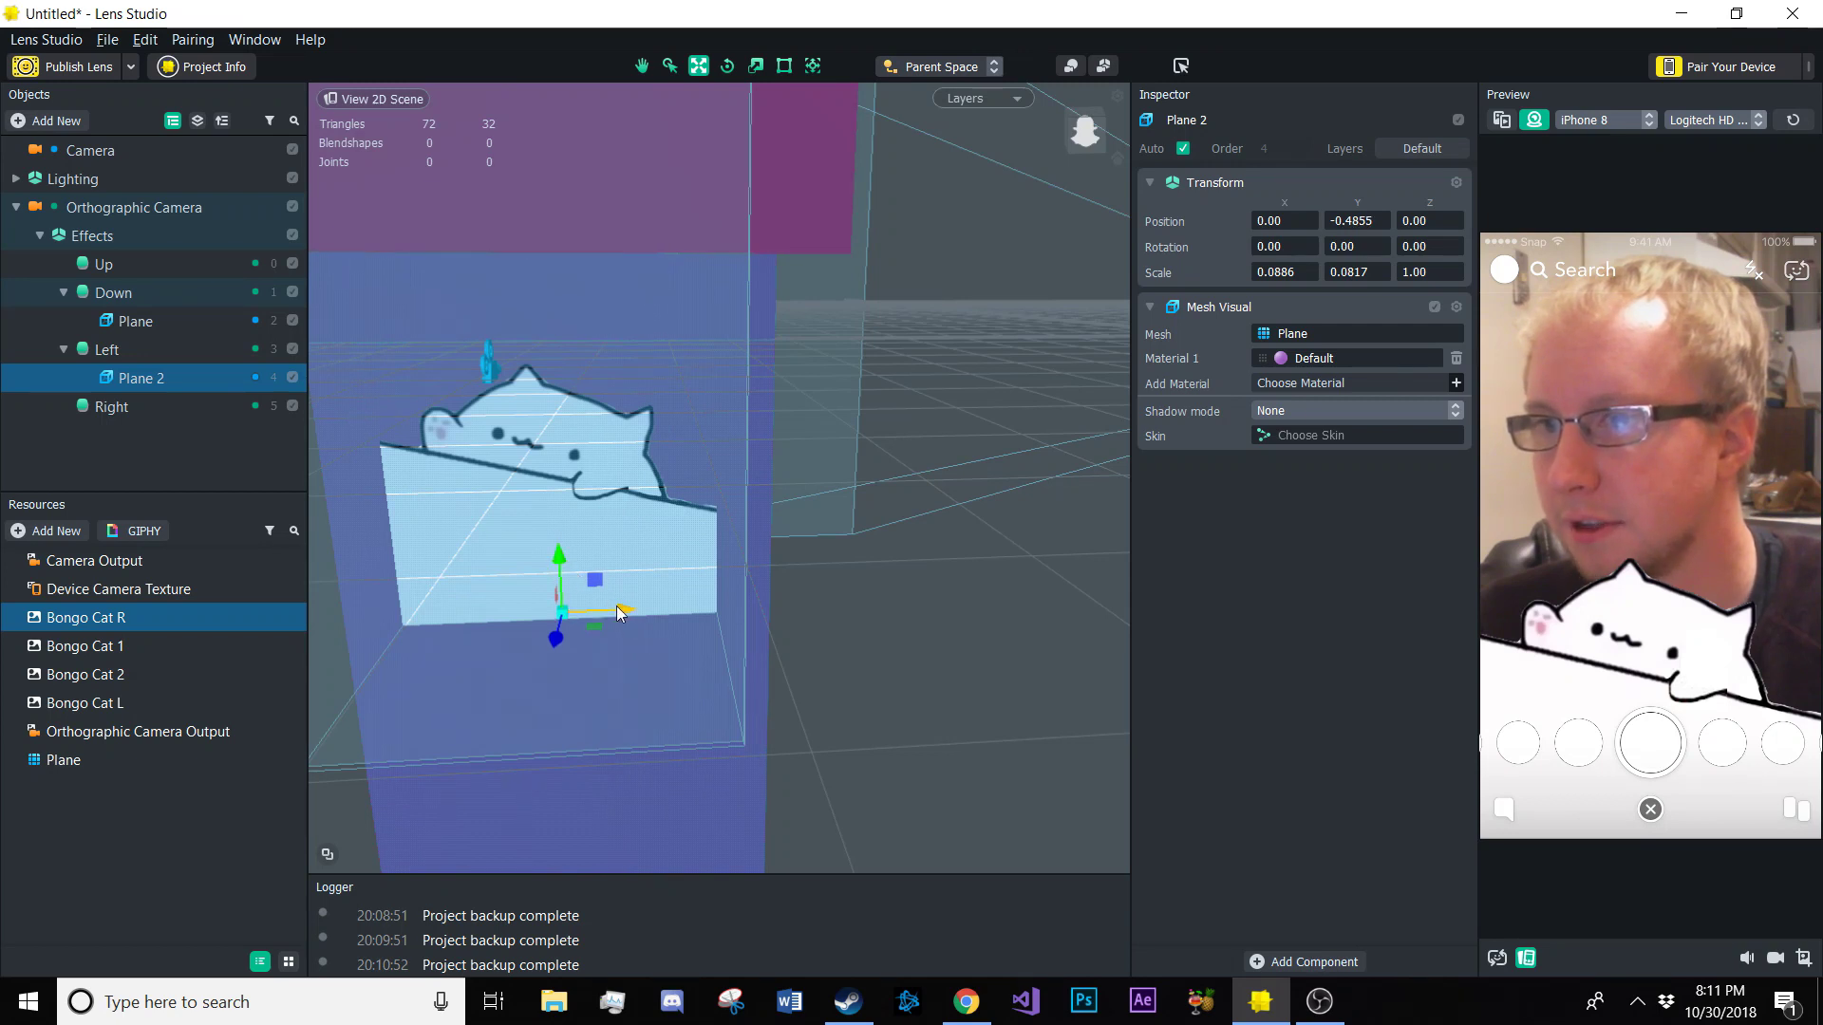
left_click_drag(619, 613, 375, 619)
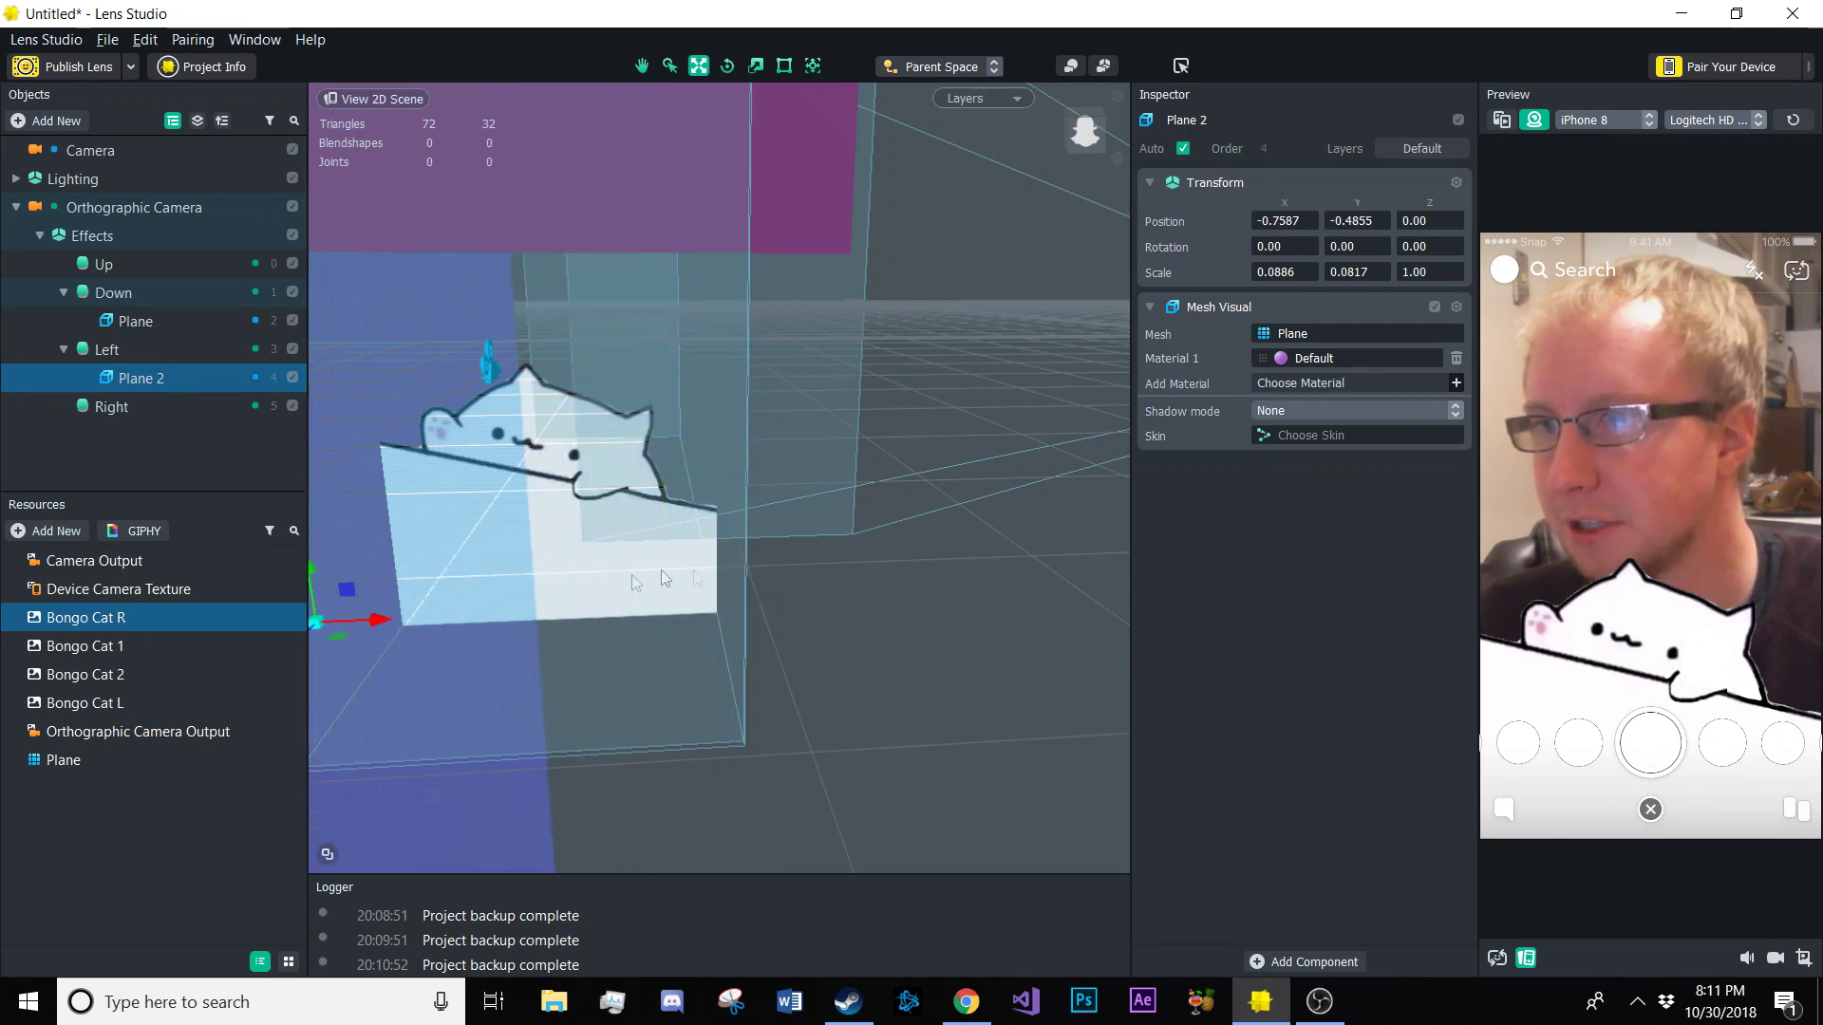
right_click_drag(665, 577, 498, 562)
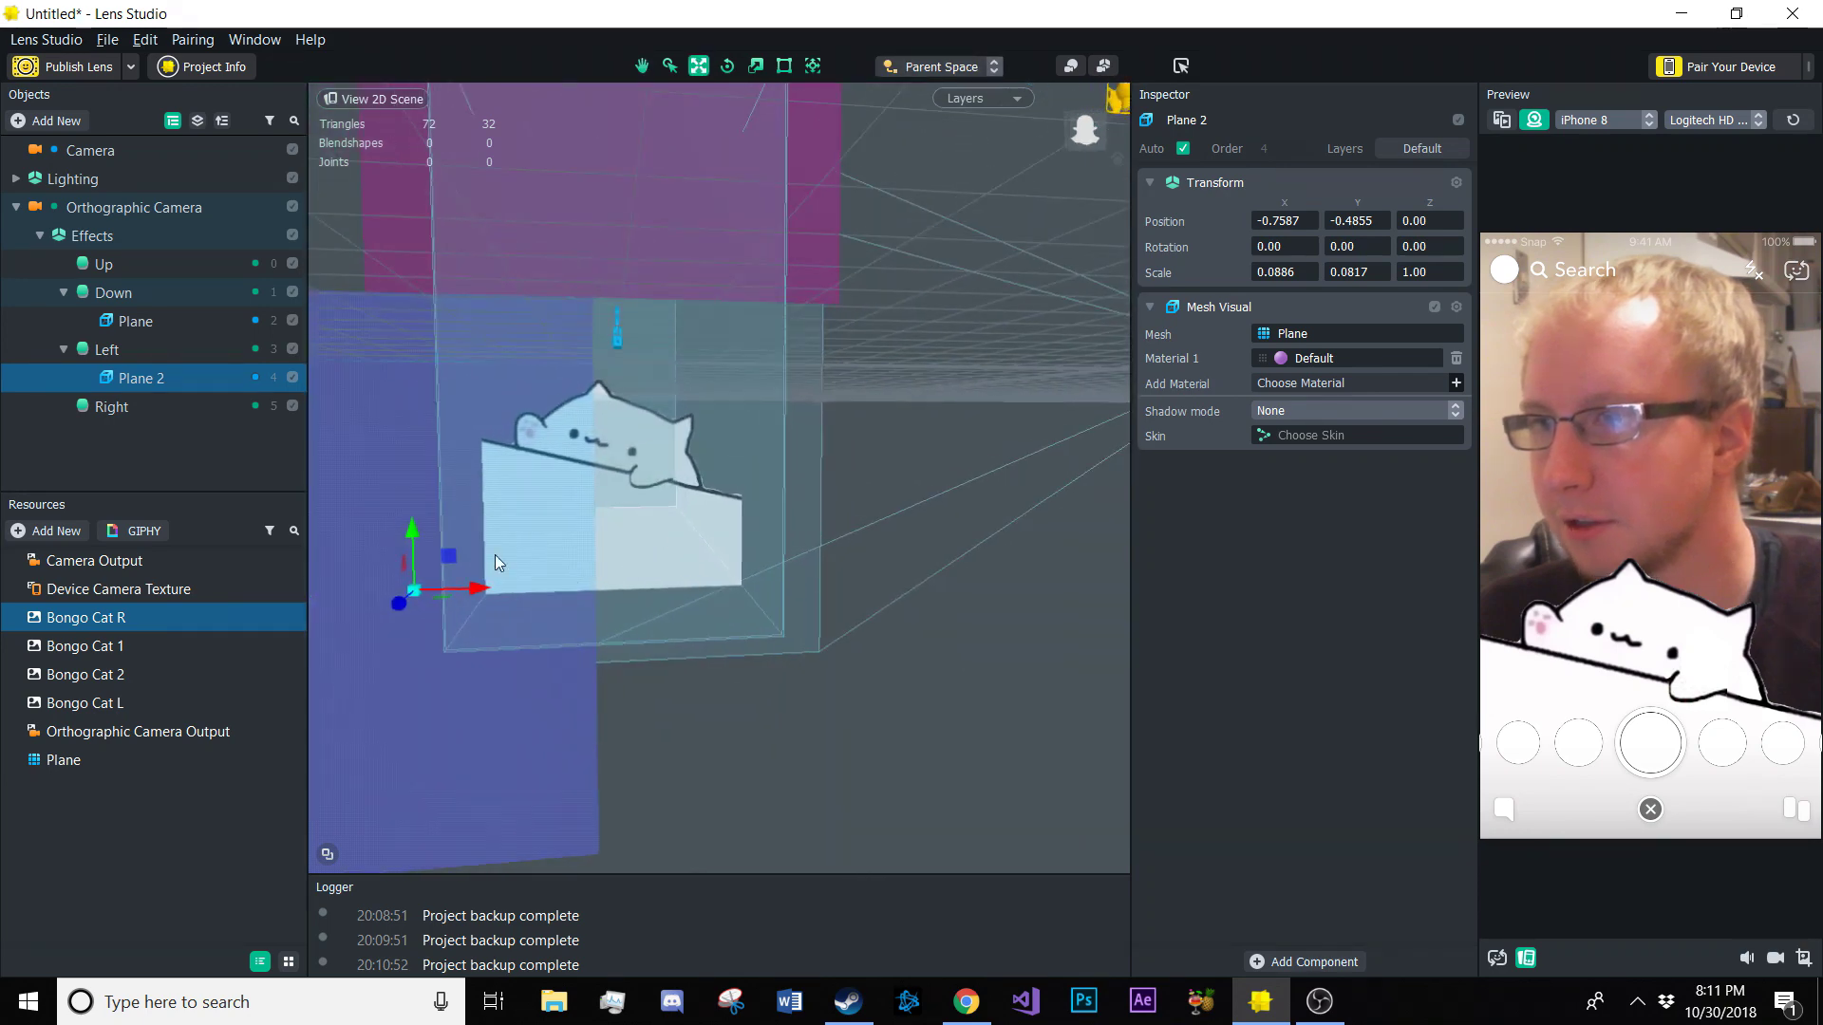
left_click_drag(481, 591, 487, 592)
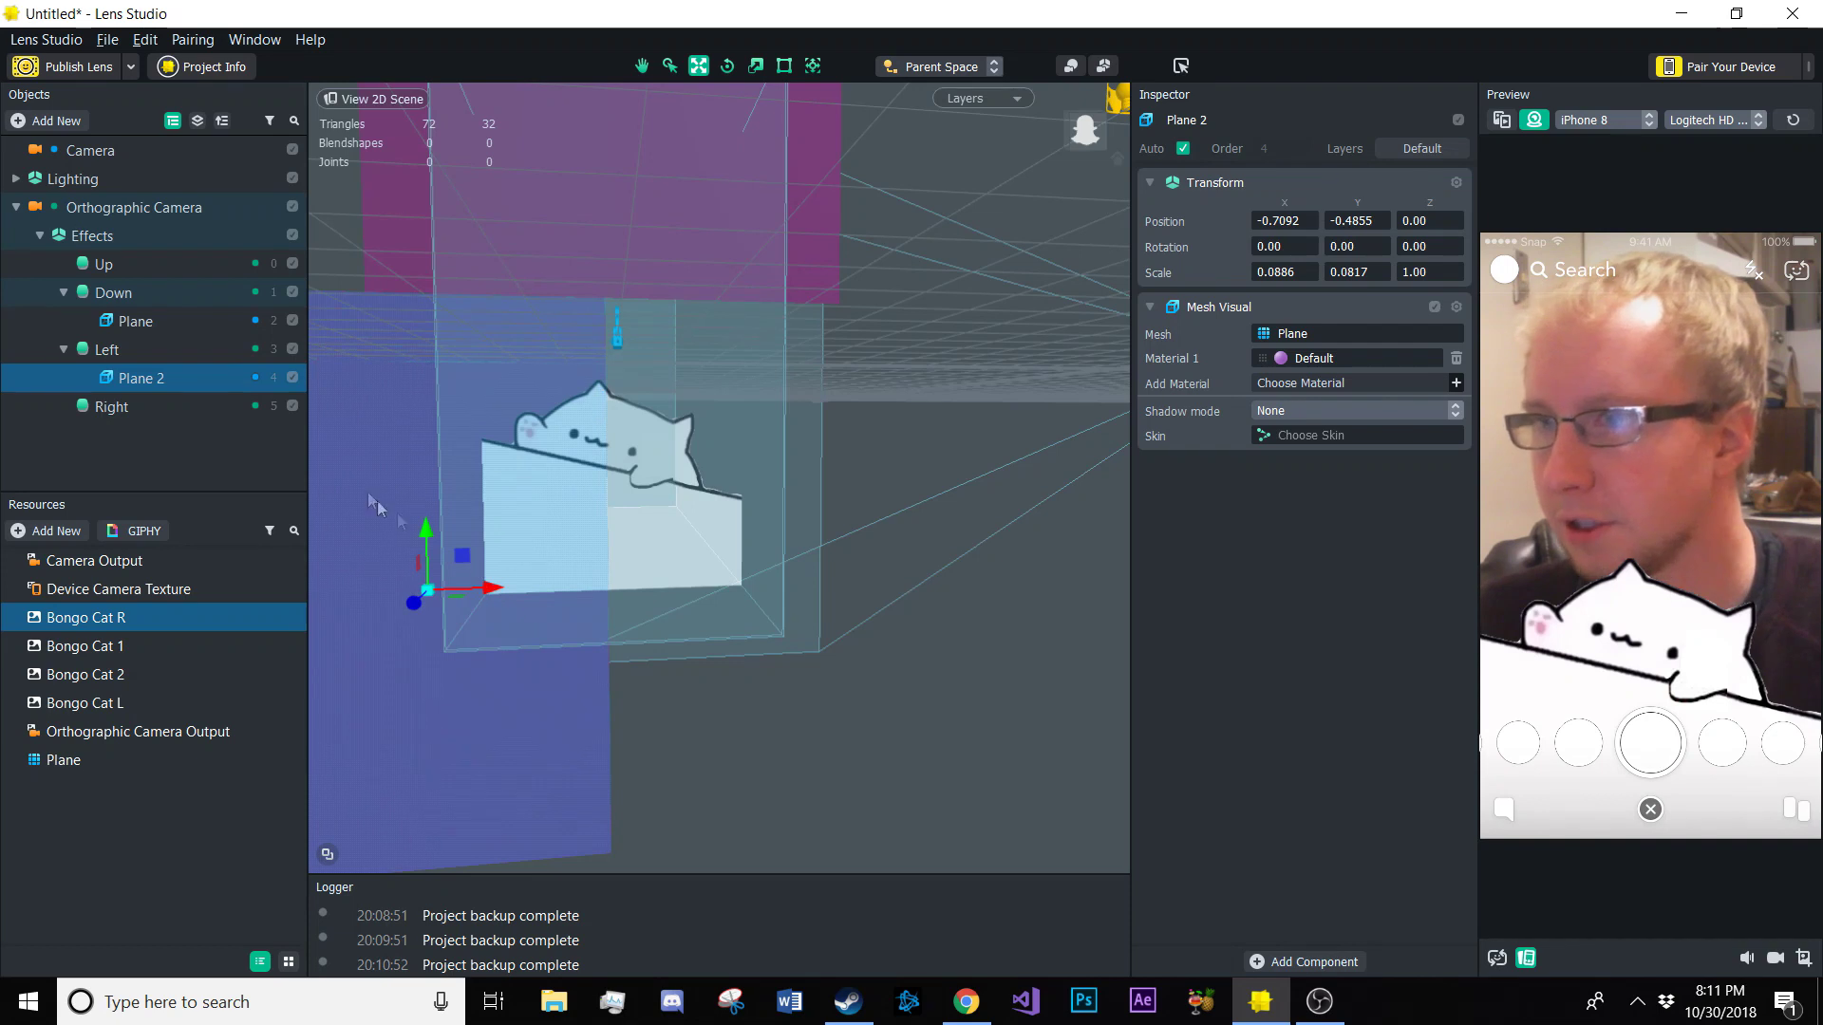
Duplicate Plane 2 as Plane 3 under Right and move it to the cat's right side
right_click(169, 394)
left_click(233, 465)
left_click_drag(141, 408, 140, 446)
left_click_drag(466, 589, 813, 581)
left_click(952, 556)
scroll(992, 536, "down", 5)
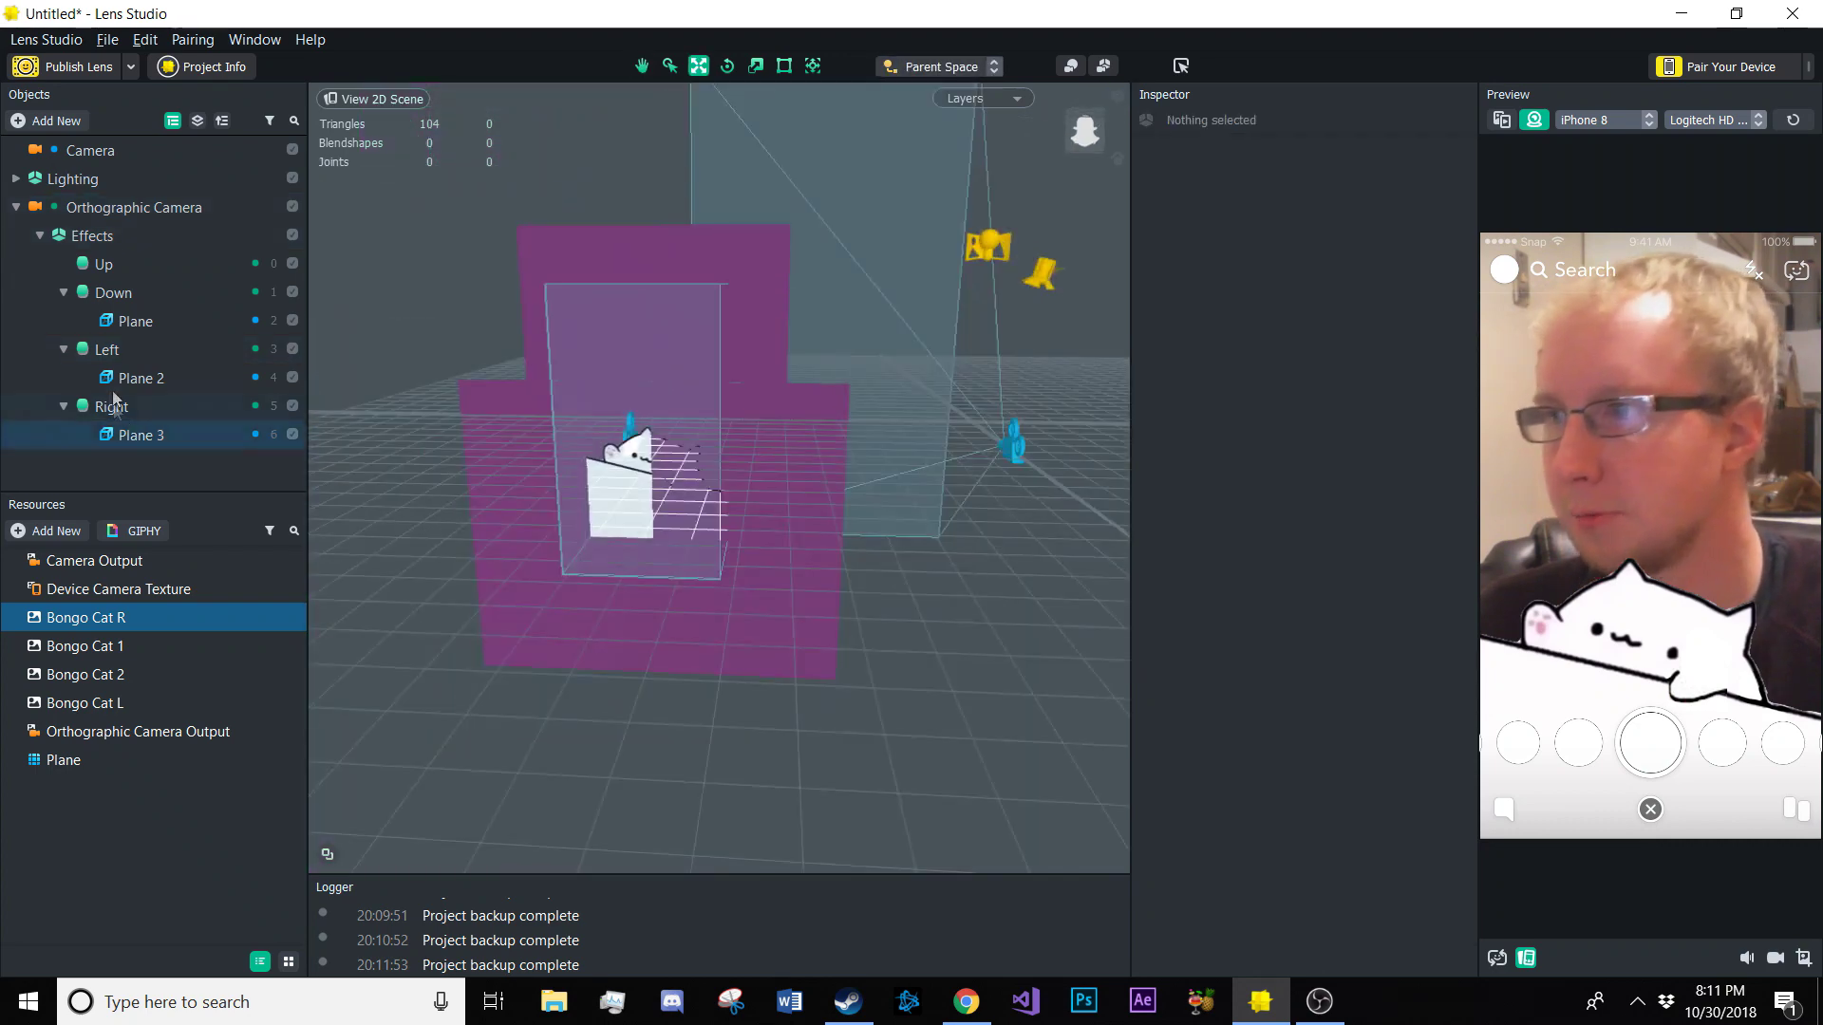
Add a Touch component to Down, Left and Right using the Orthographic Camera
left_click(63, 406)
left_click(63, 292)
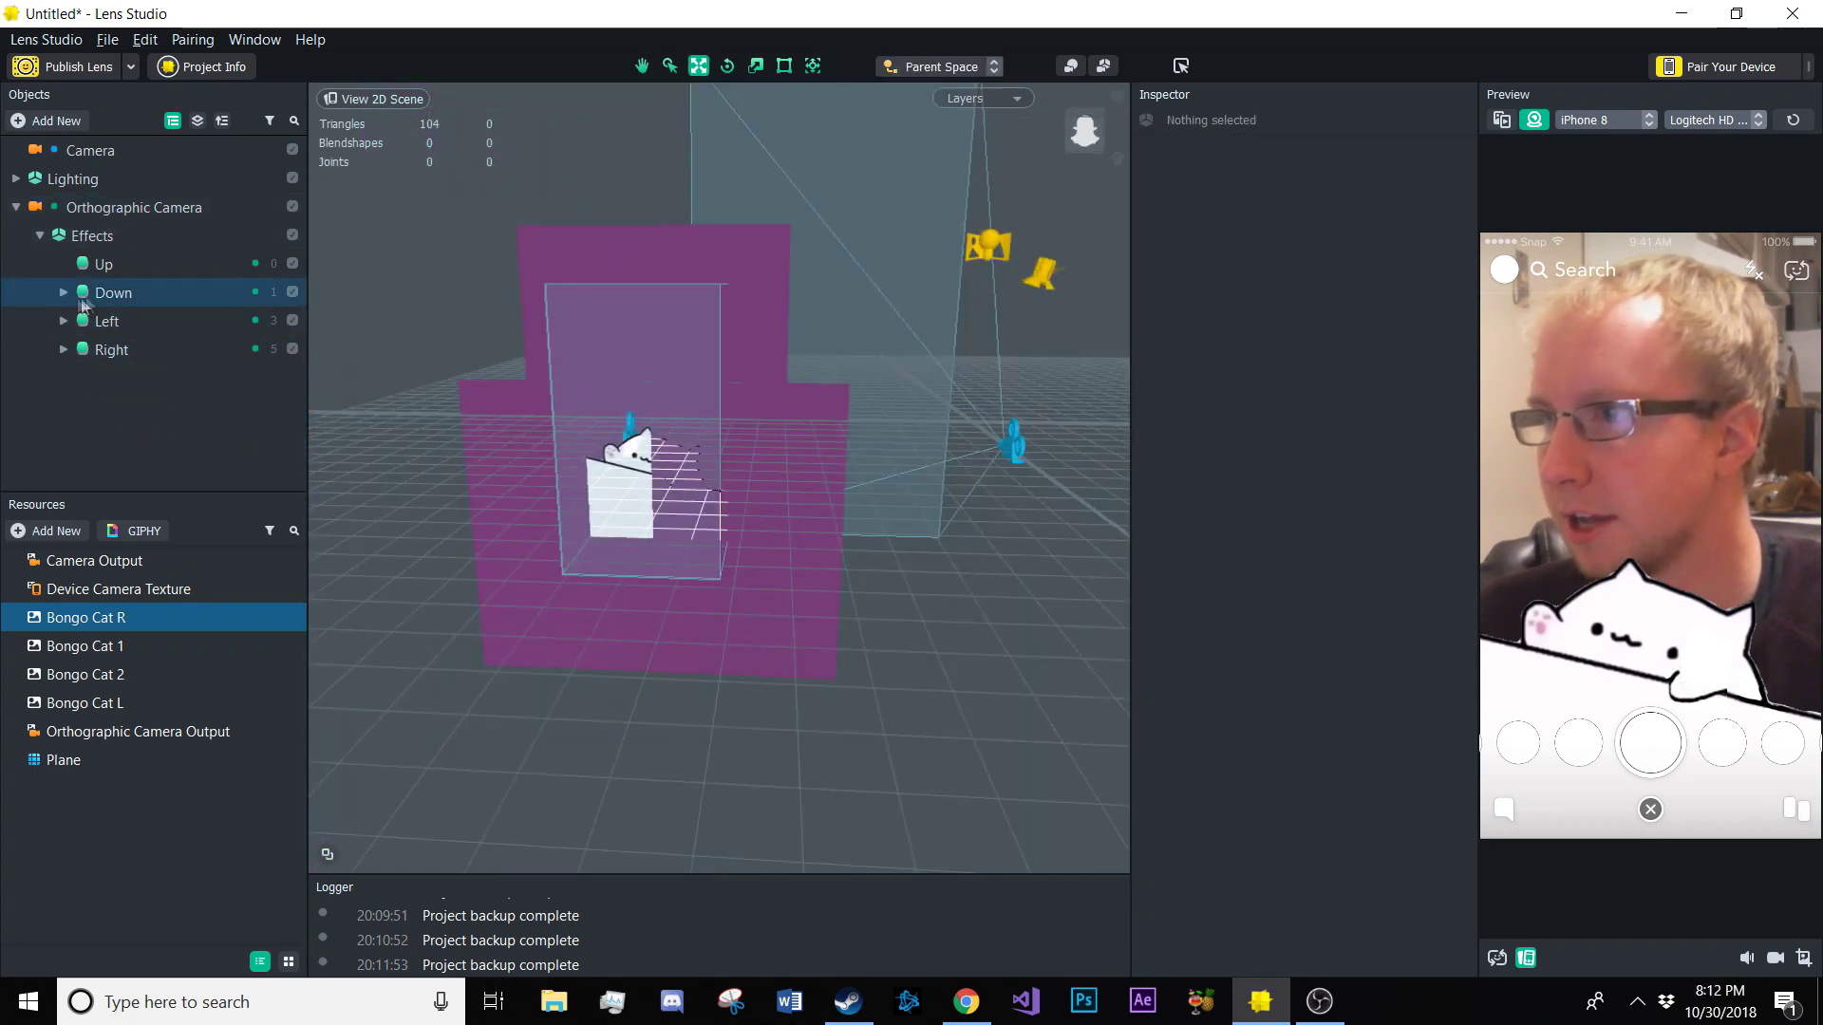
left_click(114, 292)
left_click(163, 355, "shift")
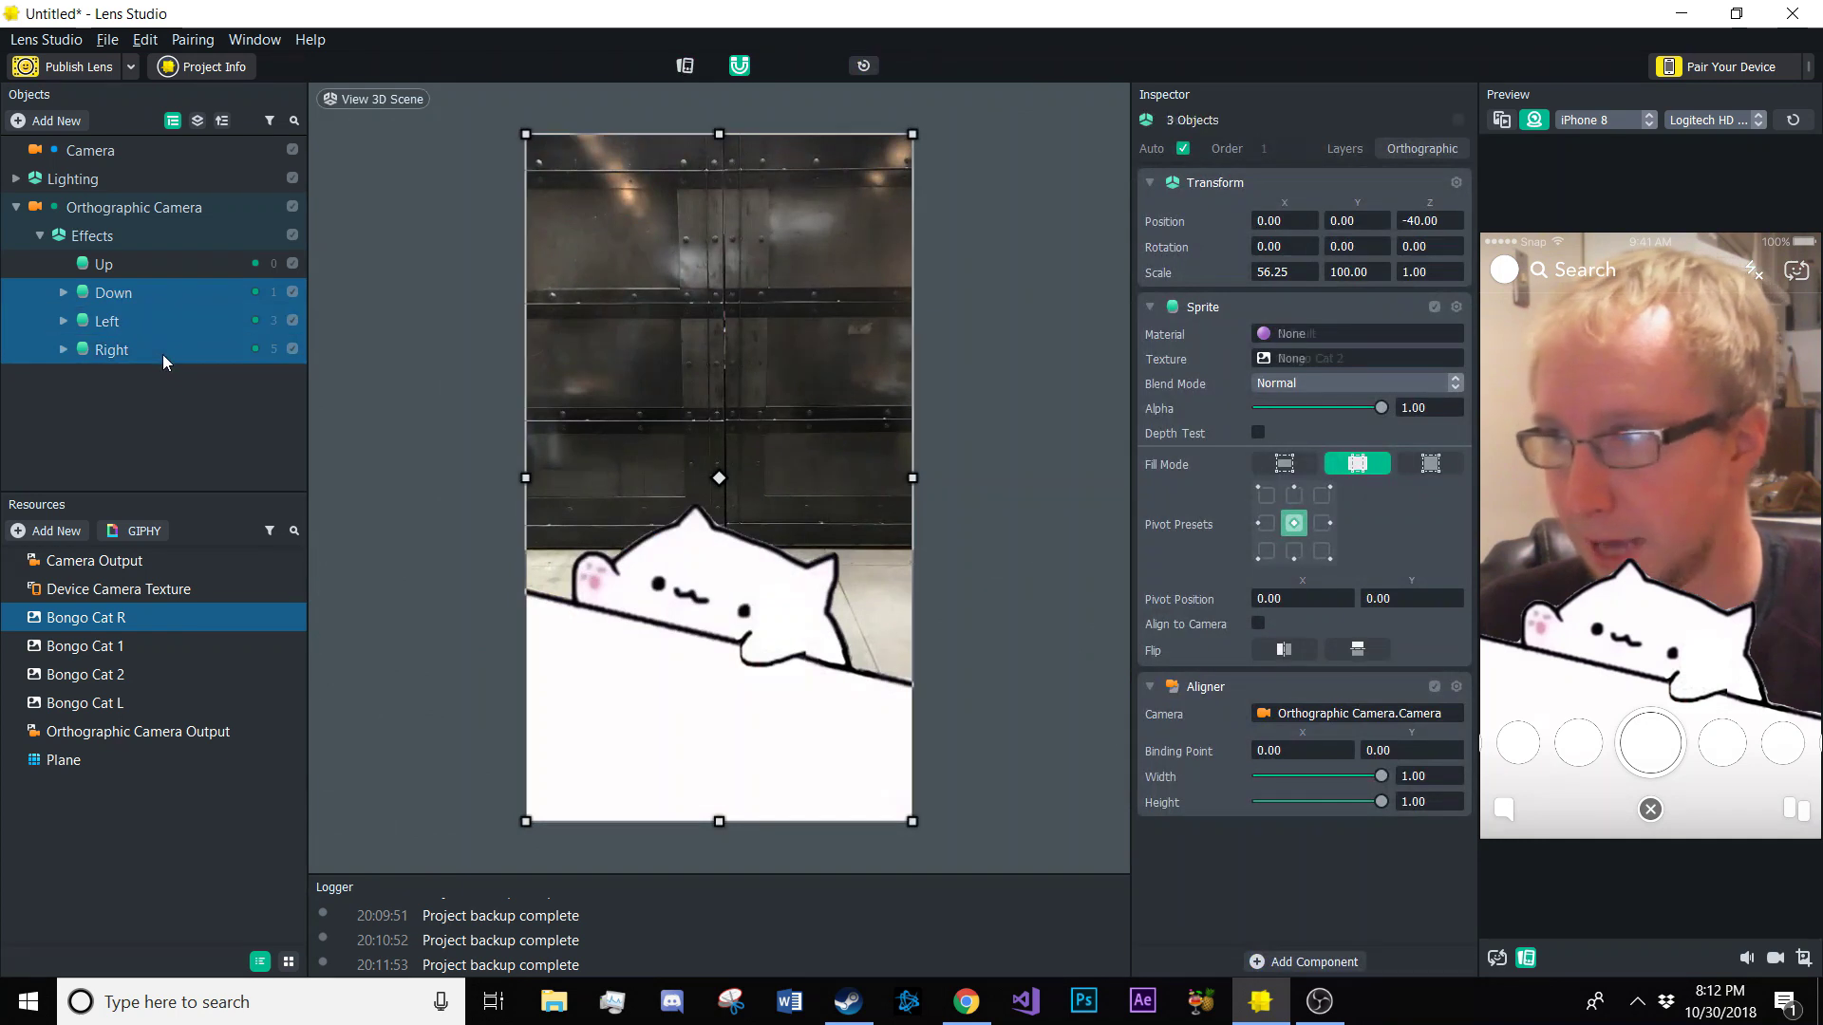
left_click(1302, 962)
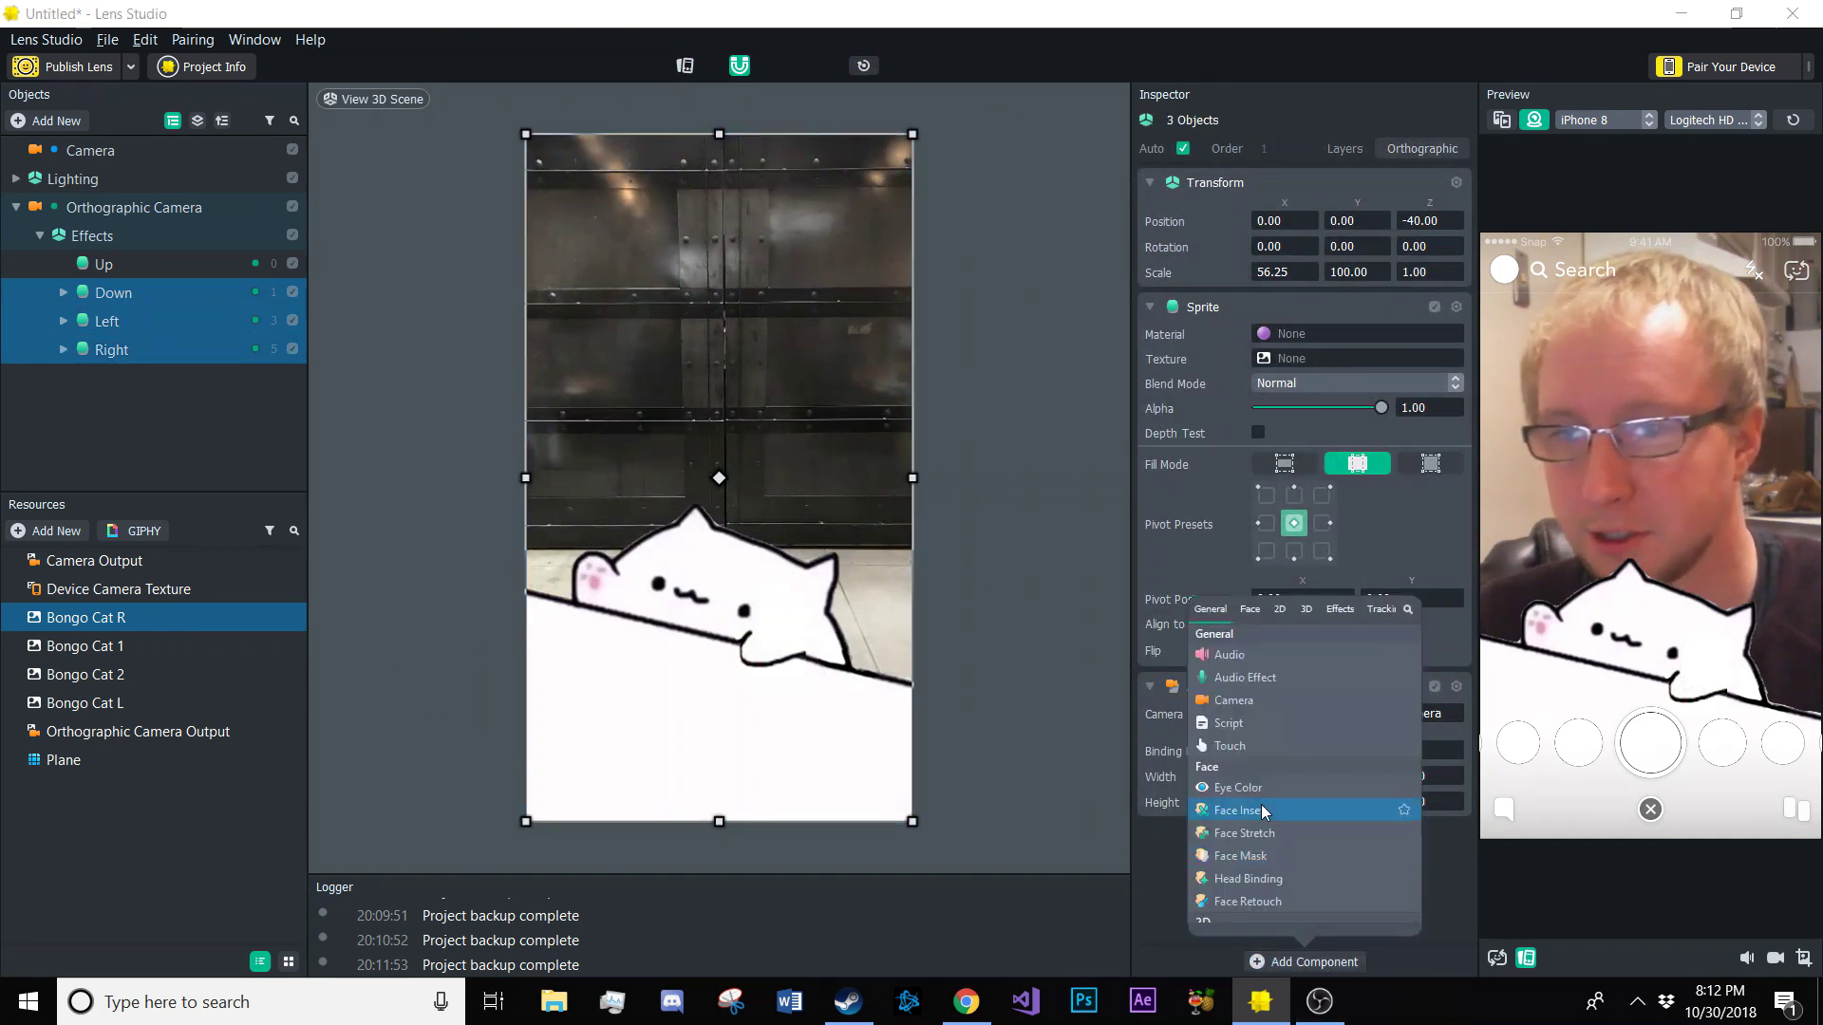
left_click(1263, 748)
left_click(1312, 865)
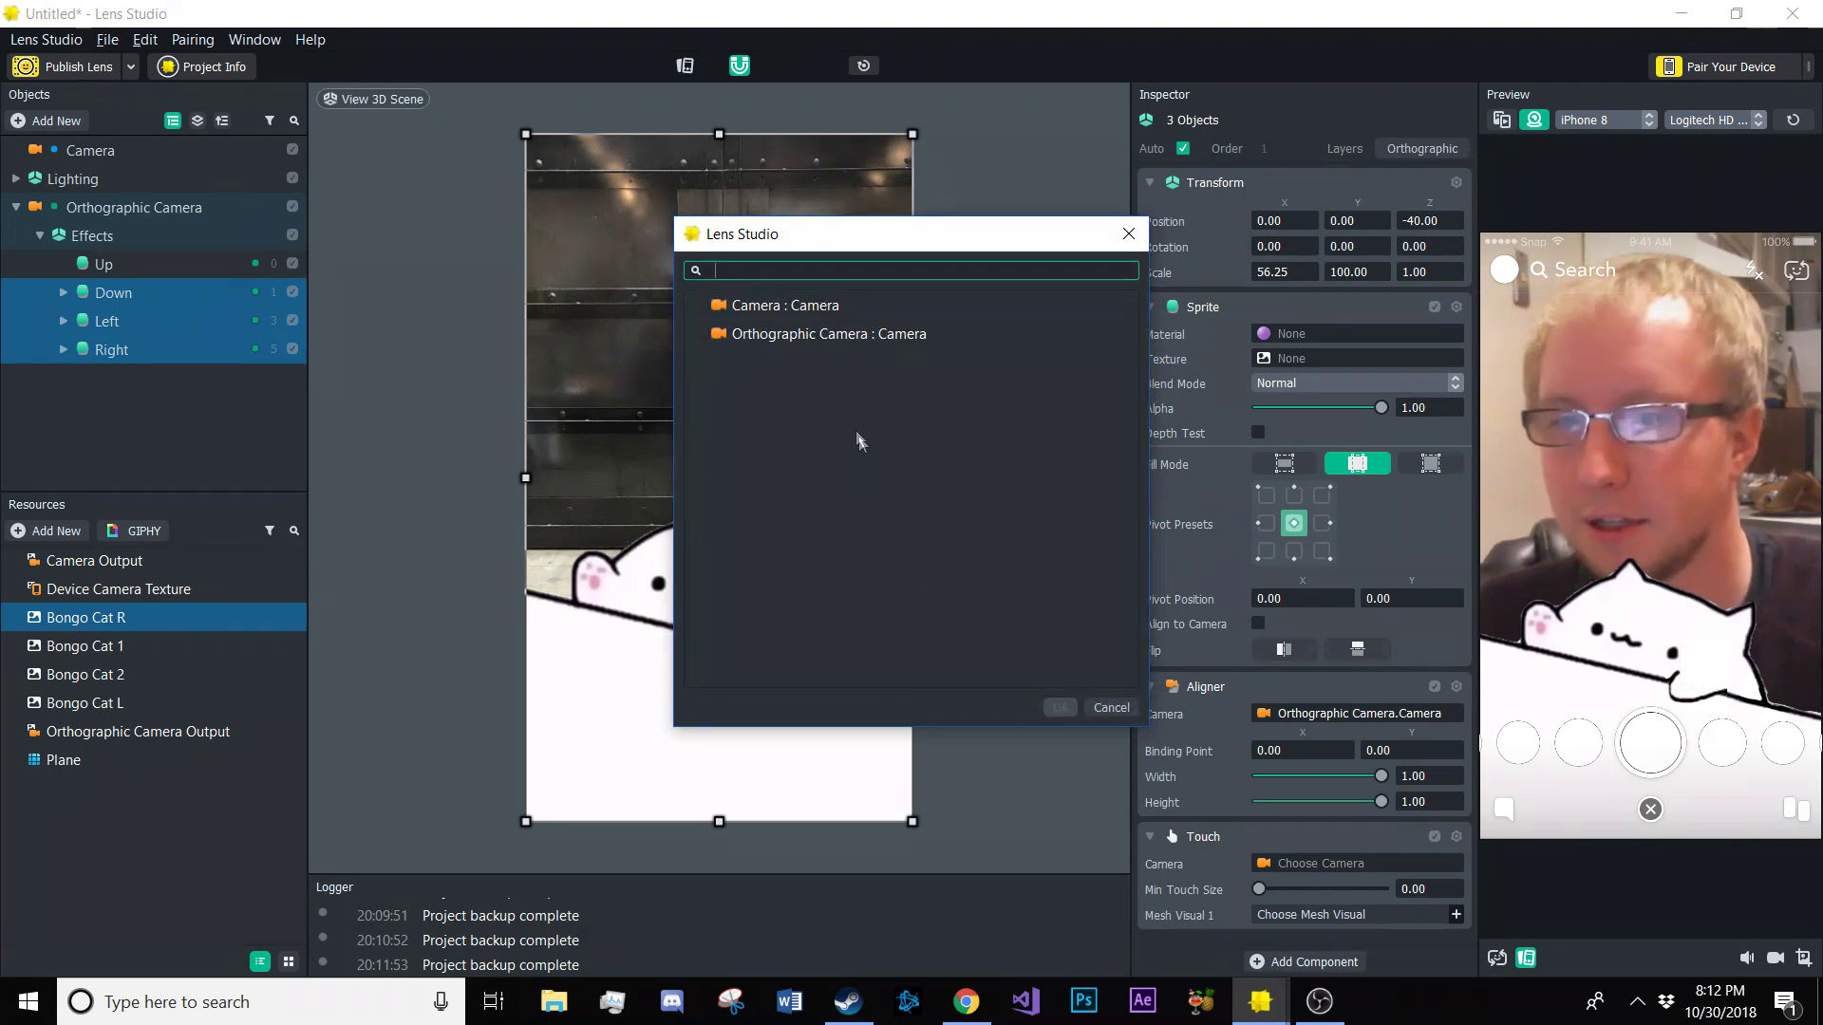
double_click(823, 340)
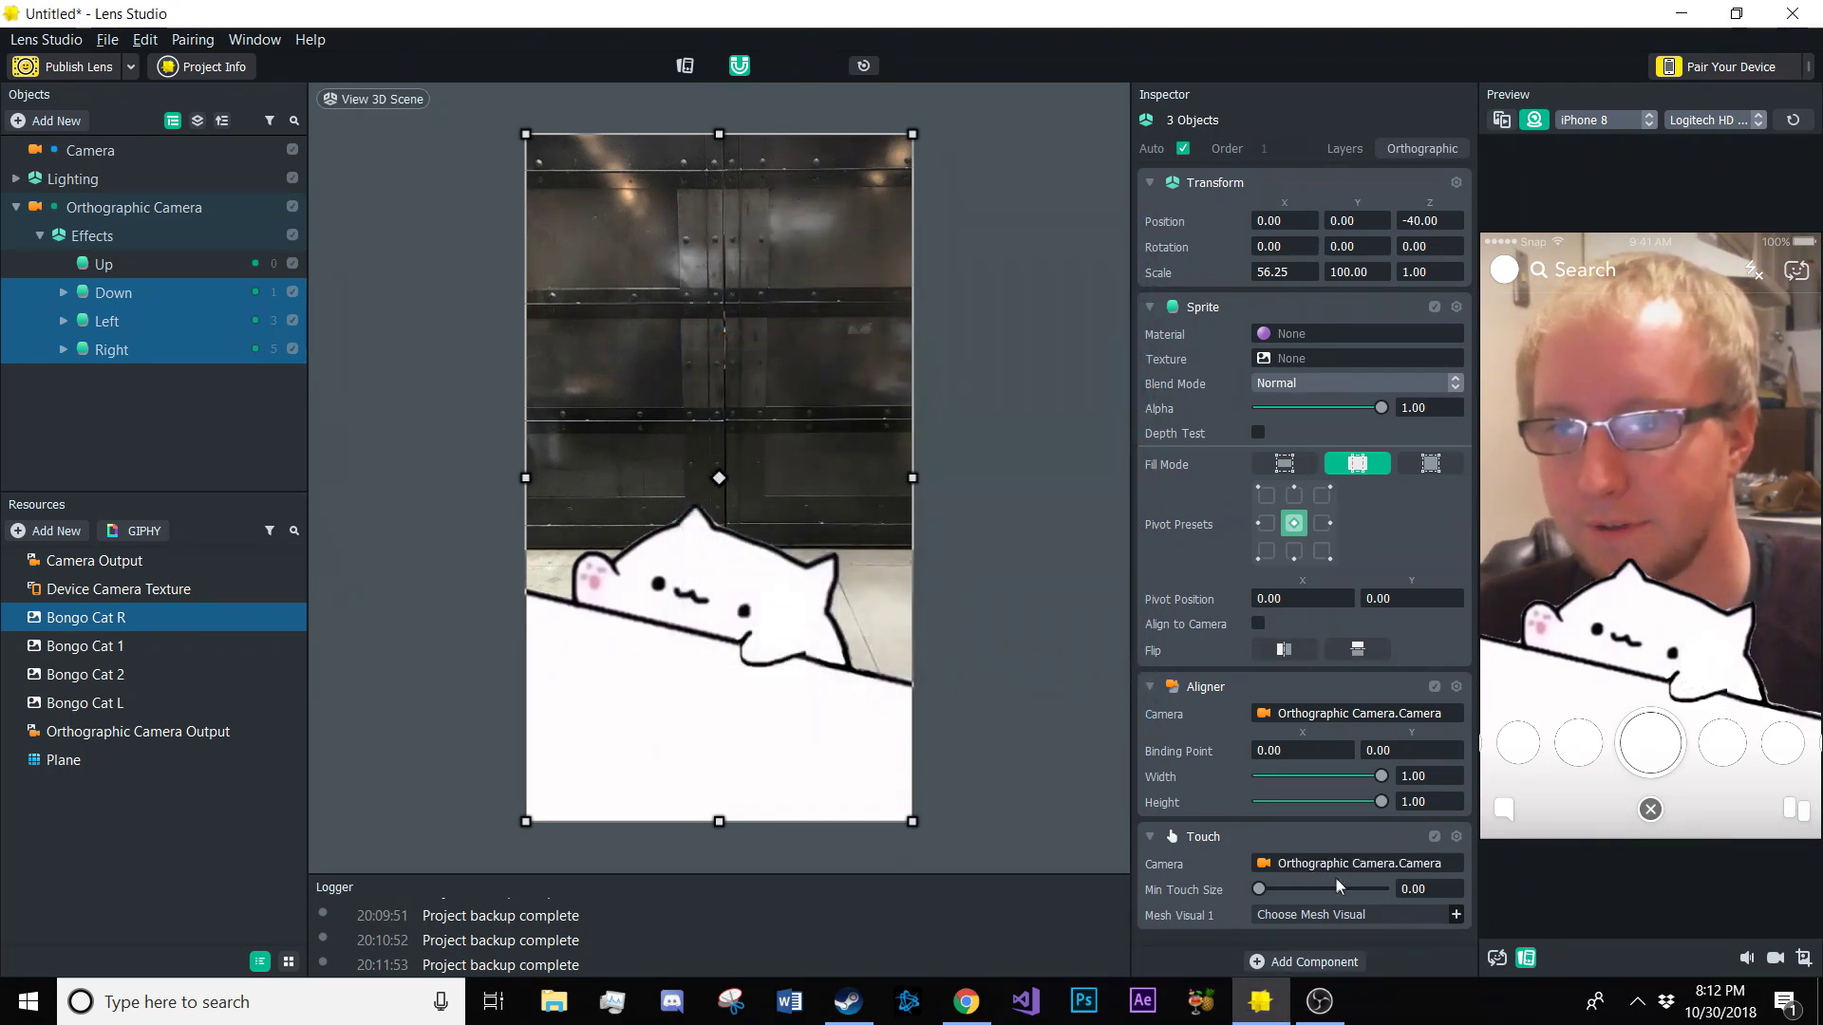
Set Down's touch mesh visual to Plane
left_click(197, 296)
left_click(198, 300)
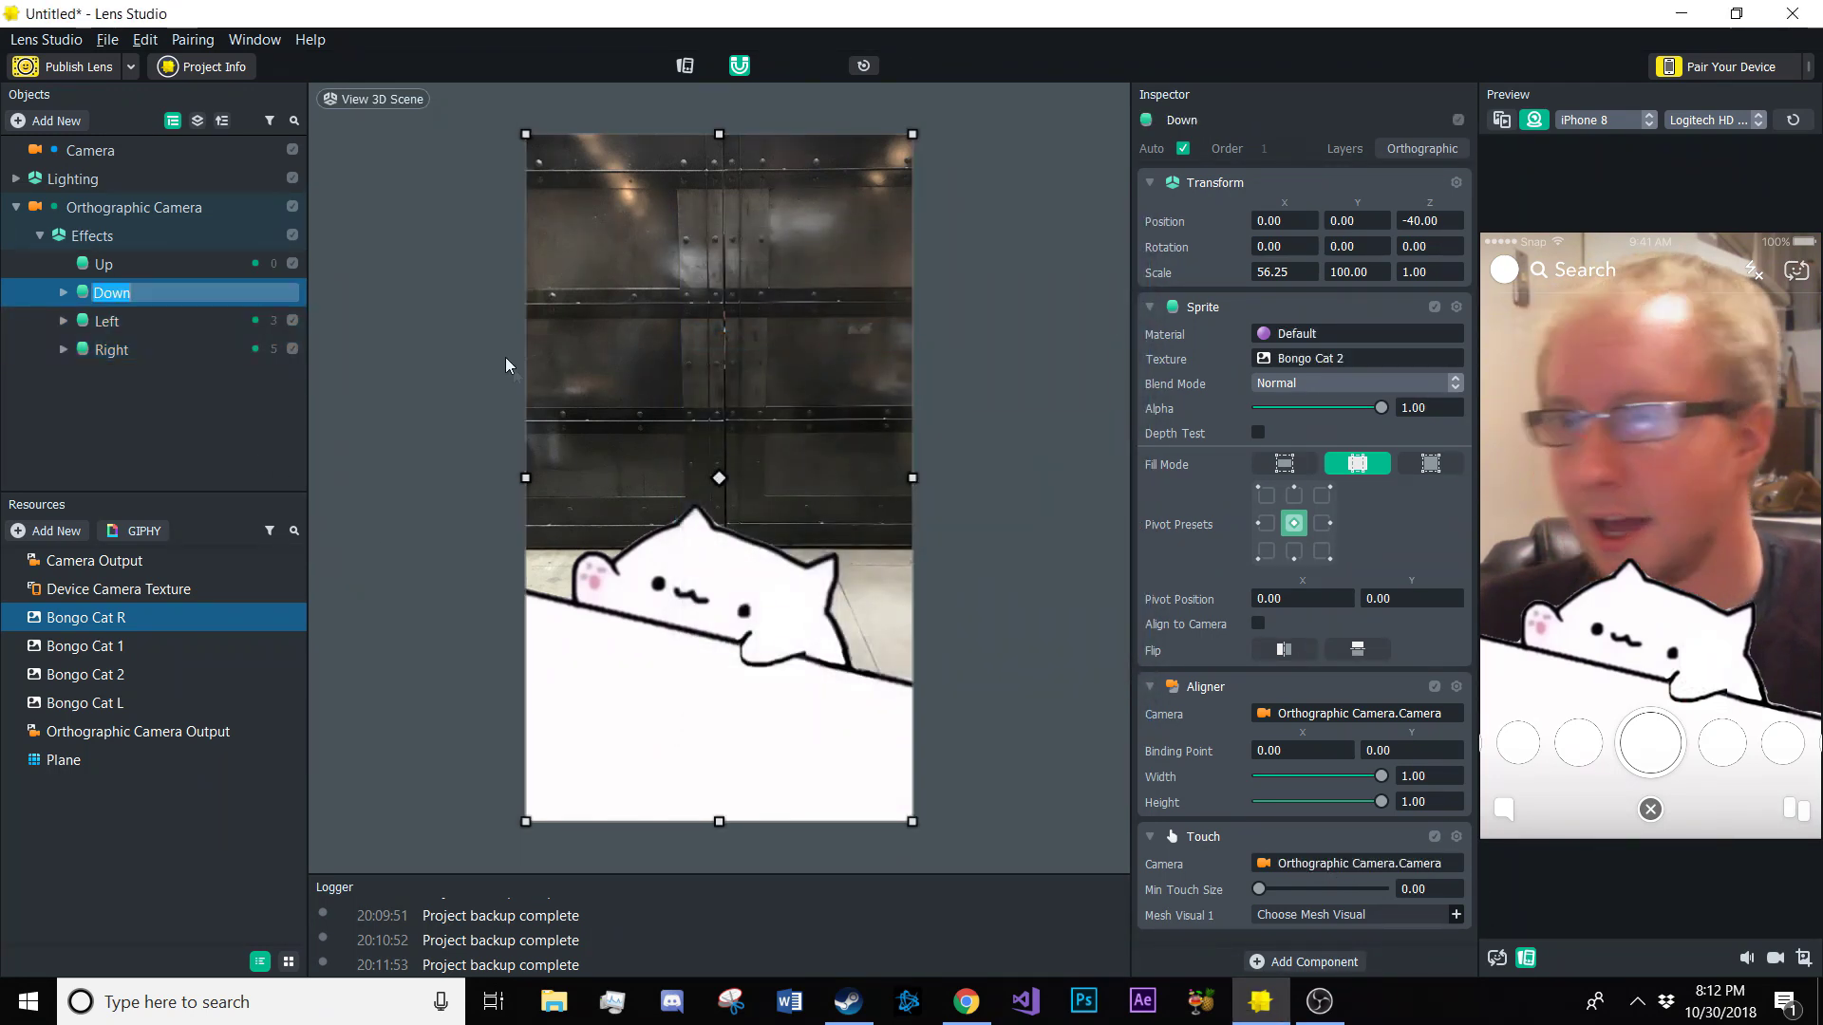
left_click(1279, 916)
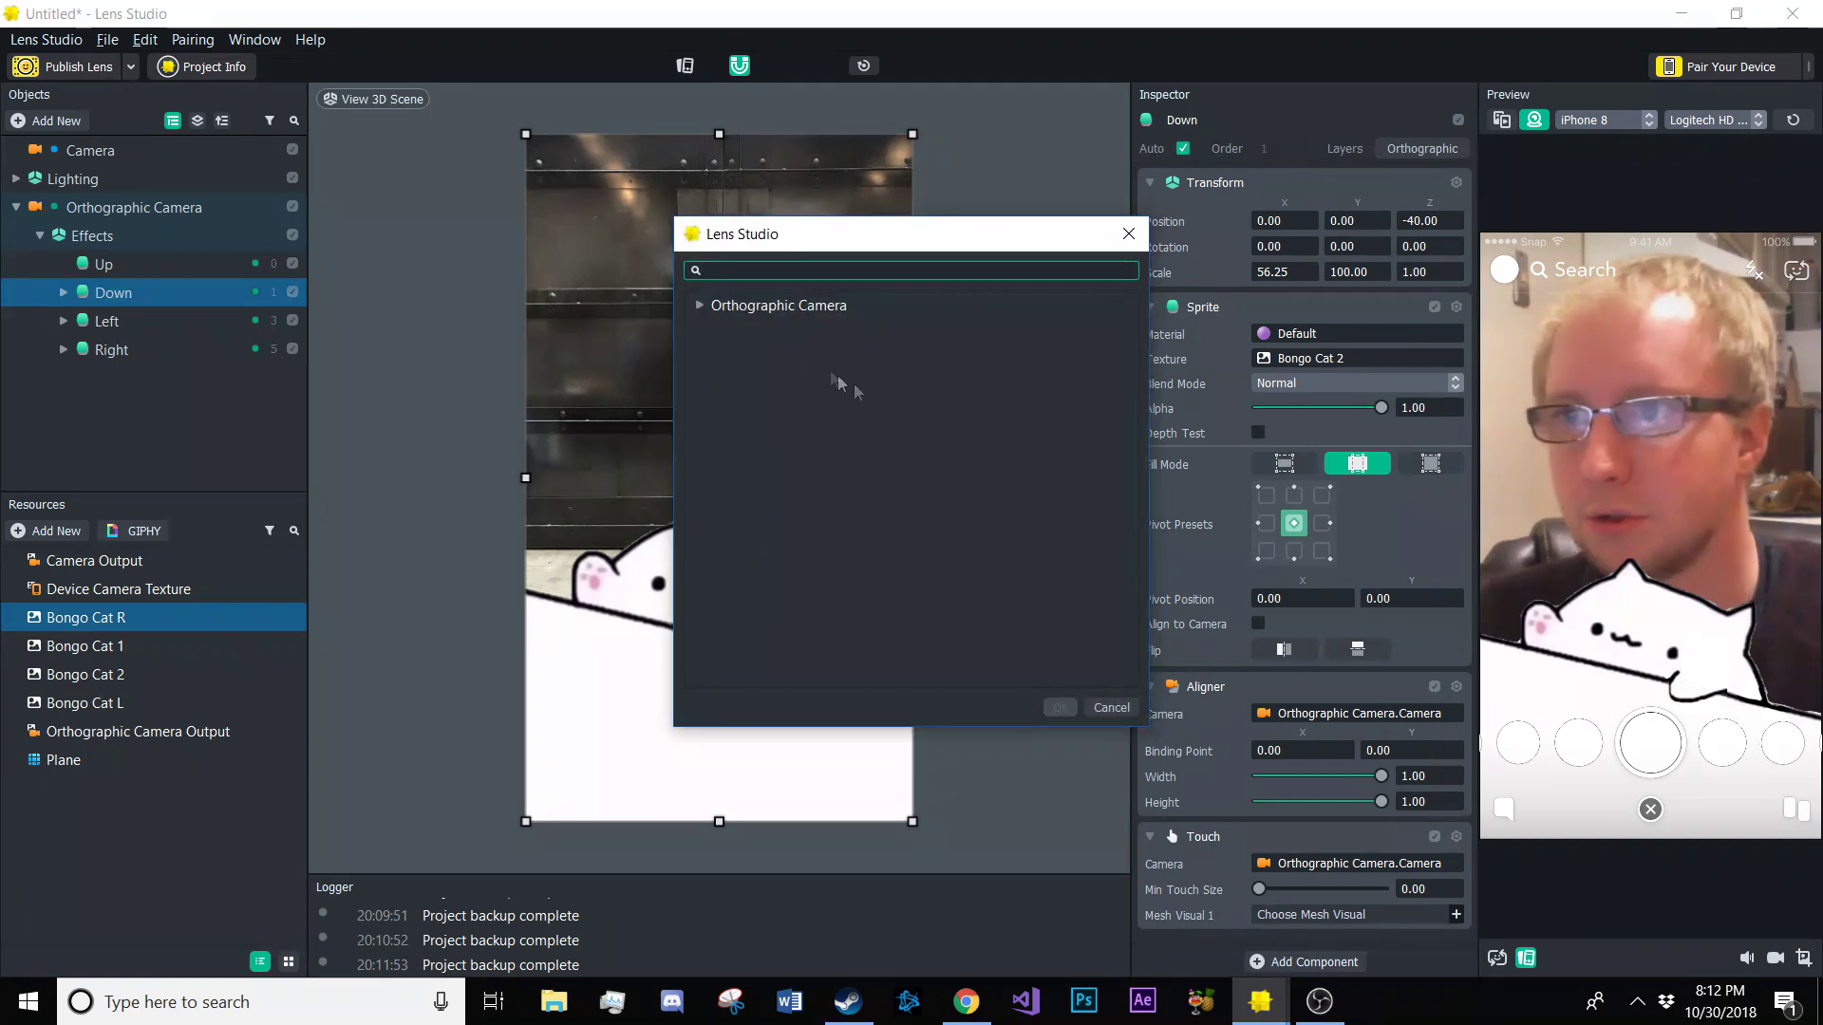
left_click(699, 306)
left_click(722, 335)
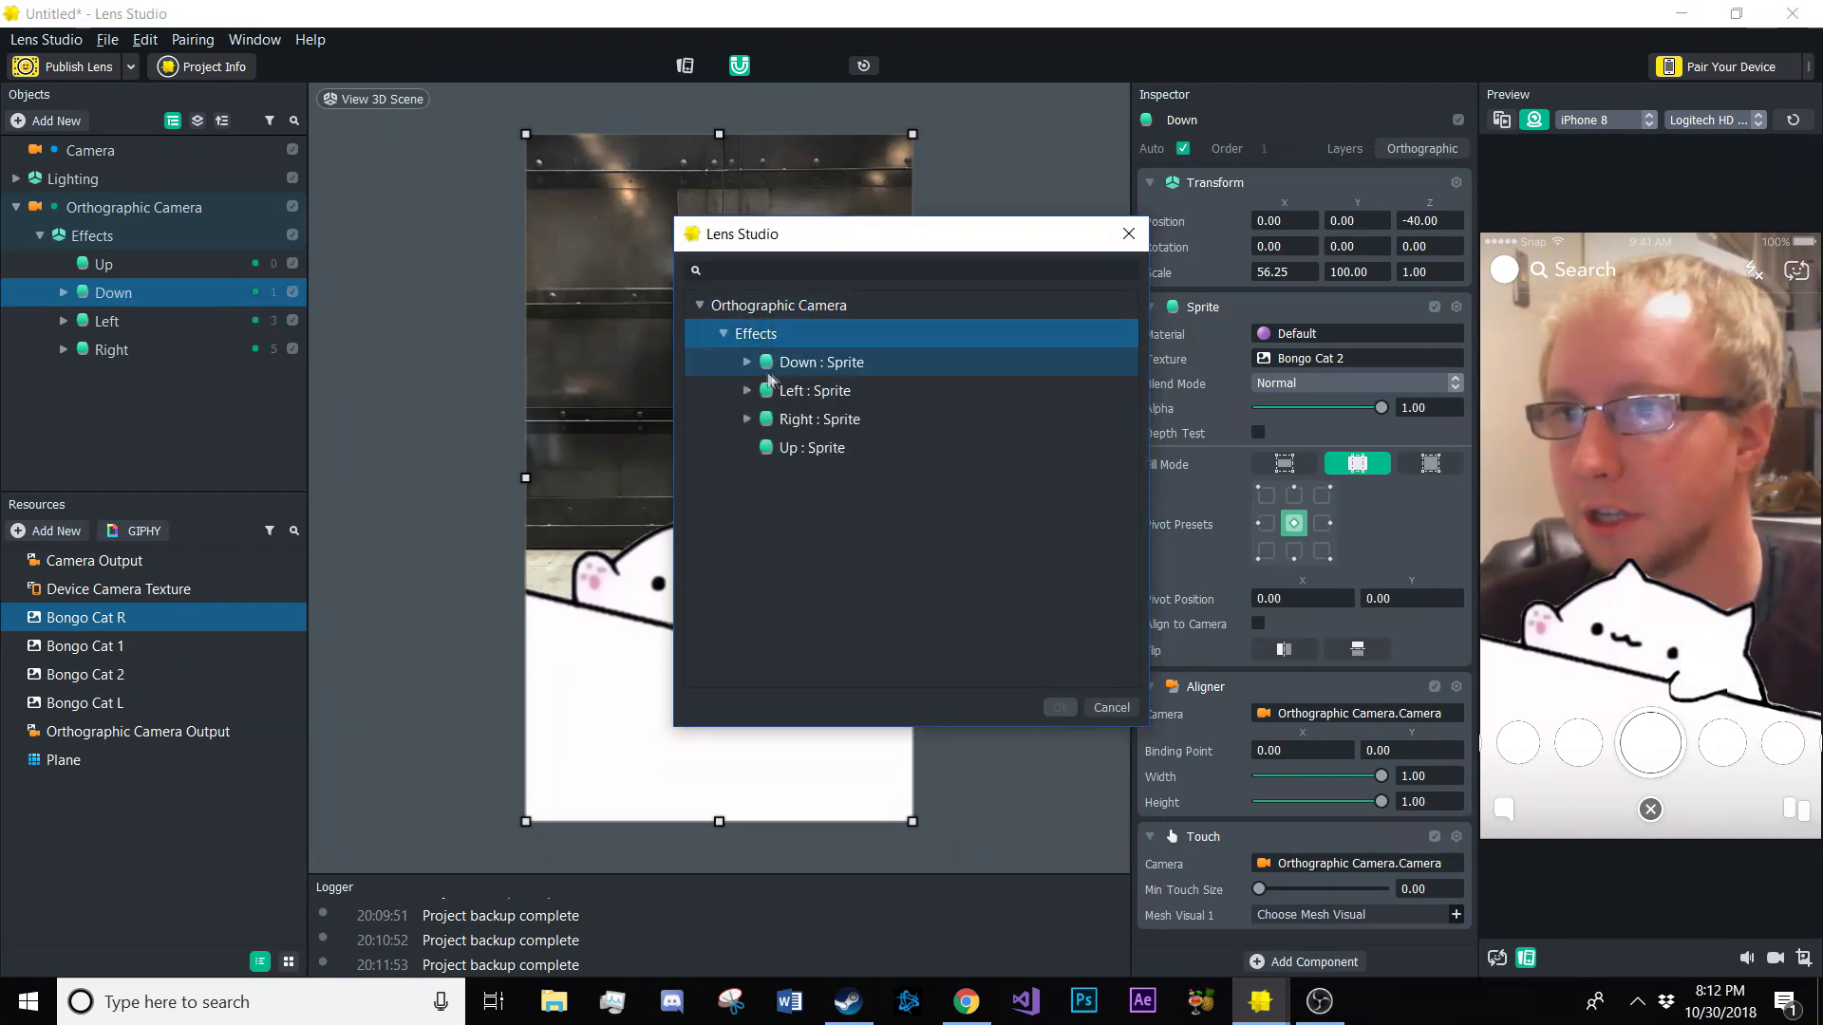
left_click(744, 363)
double_click(816, 390)
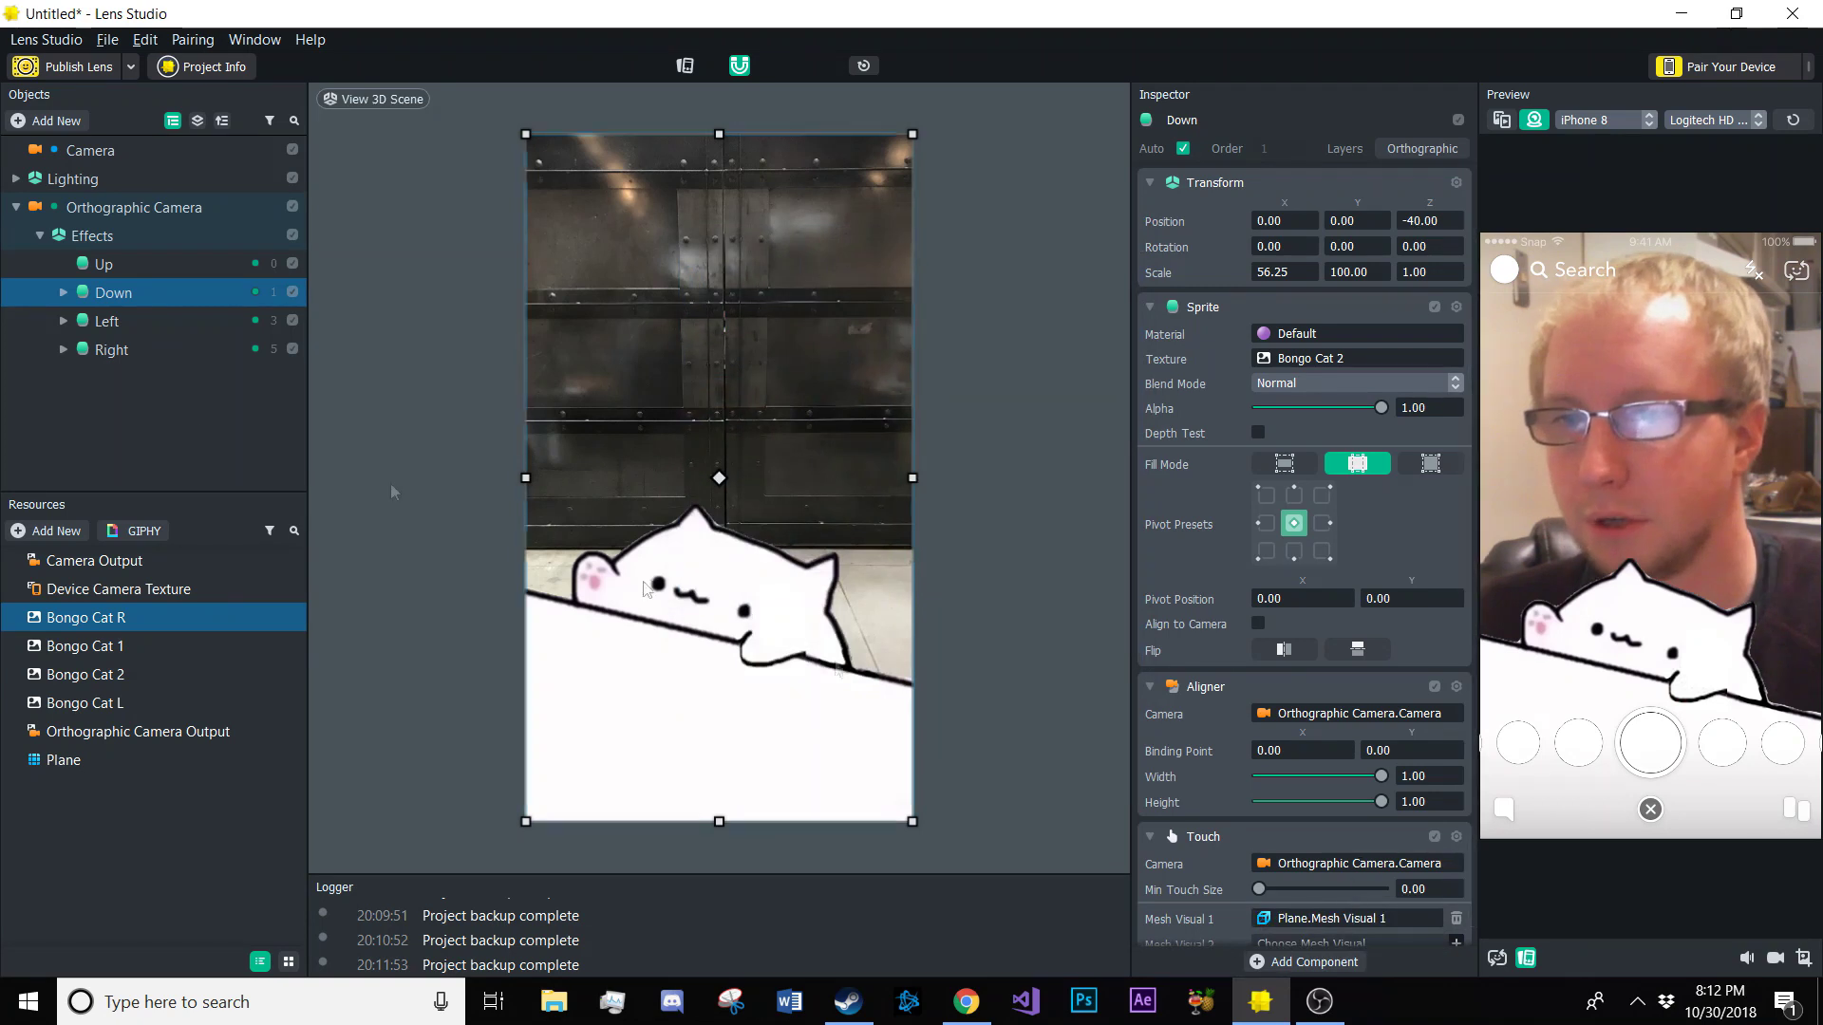
Set Left's touch mesh visual to Plane 2
left_click(76, 322)
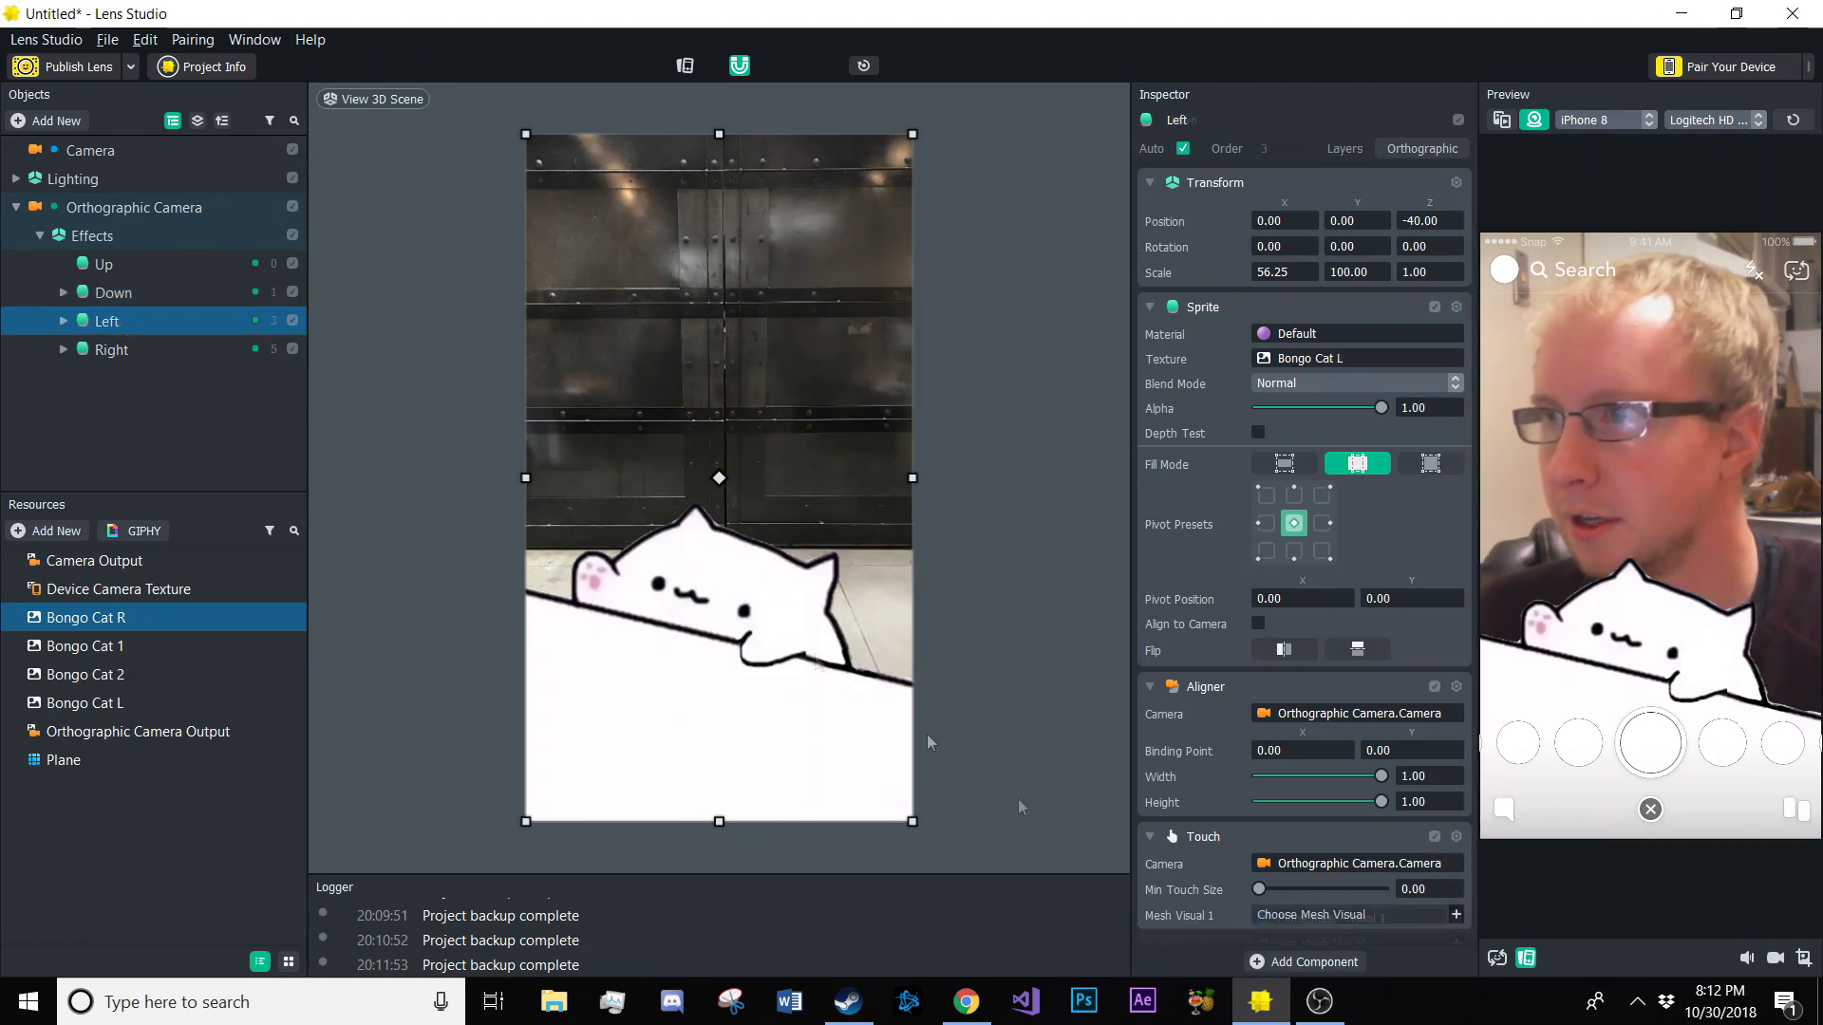
left_click(1300, 917)
left_click(700, 305)
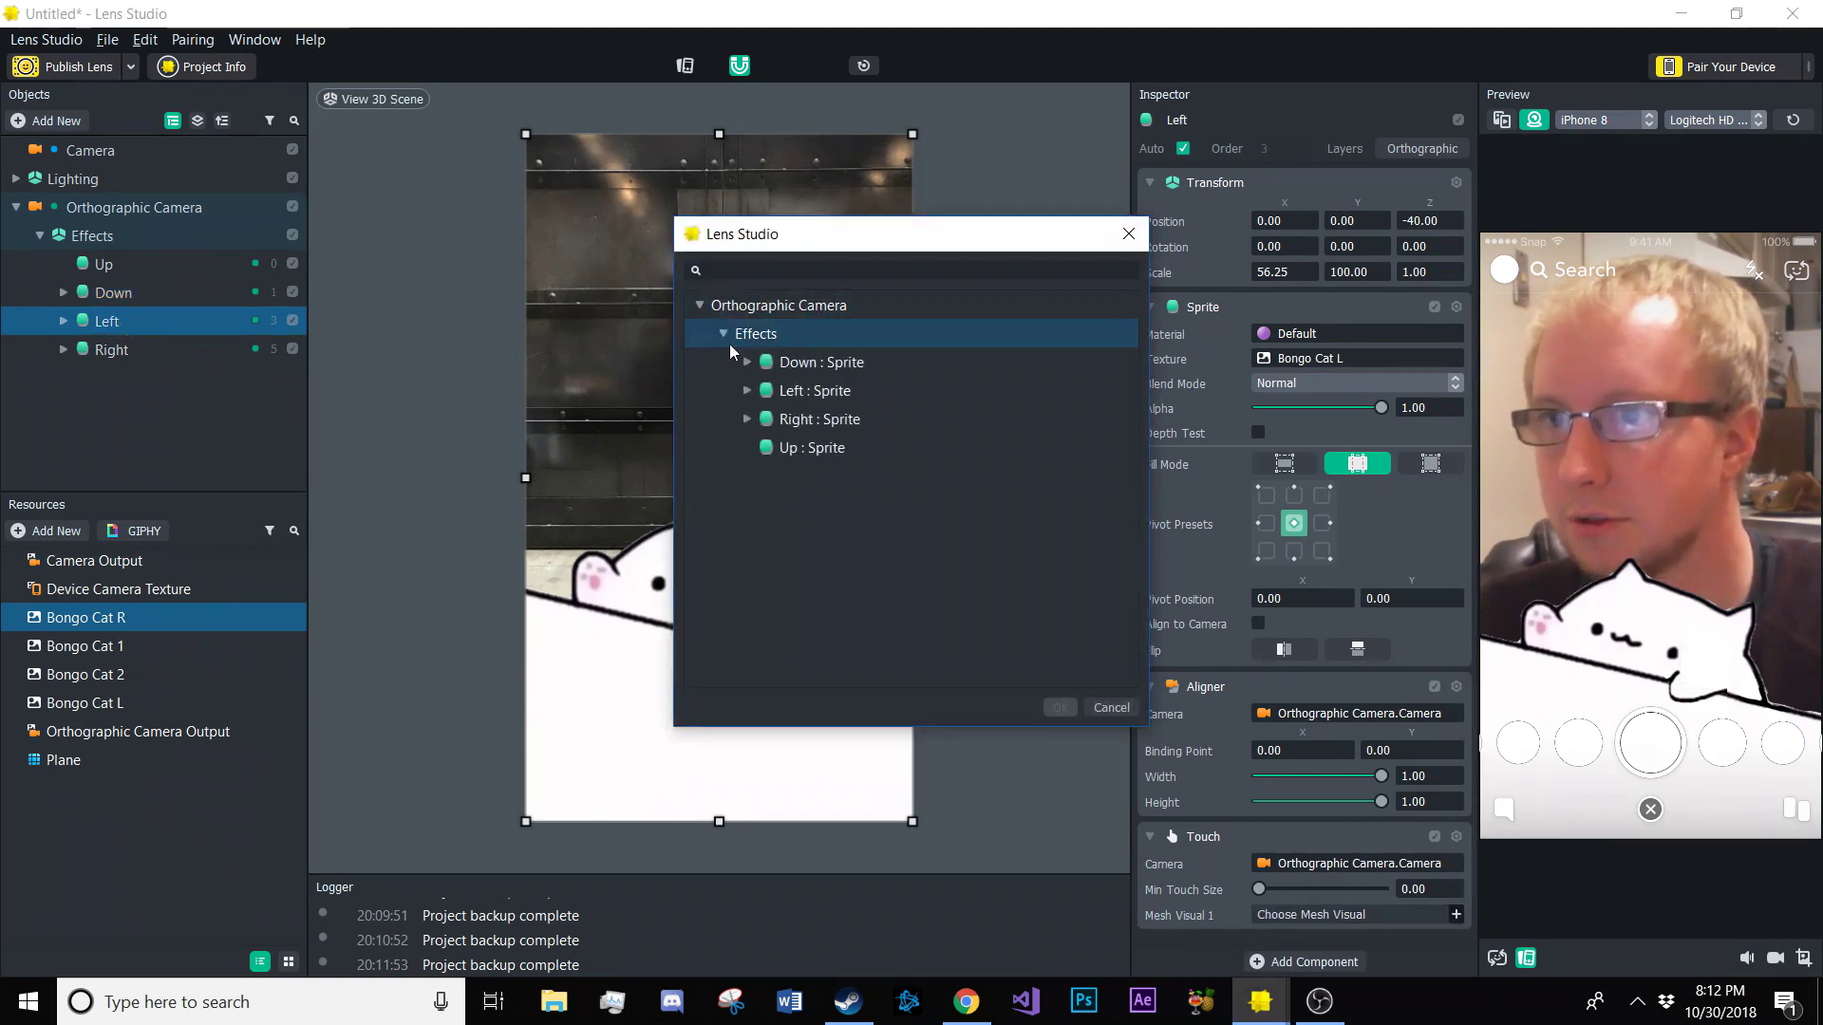
left_click(748, 391)
double_click(813, 419)
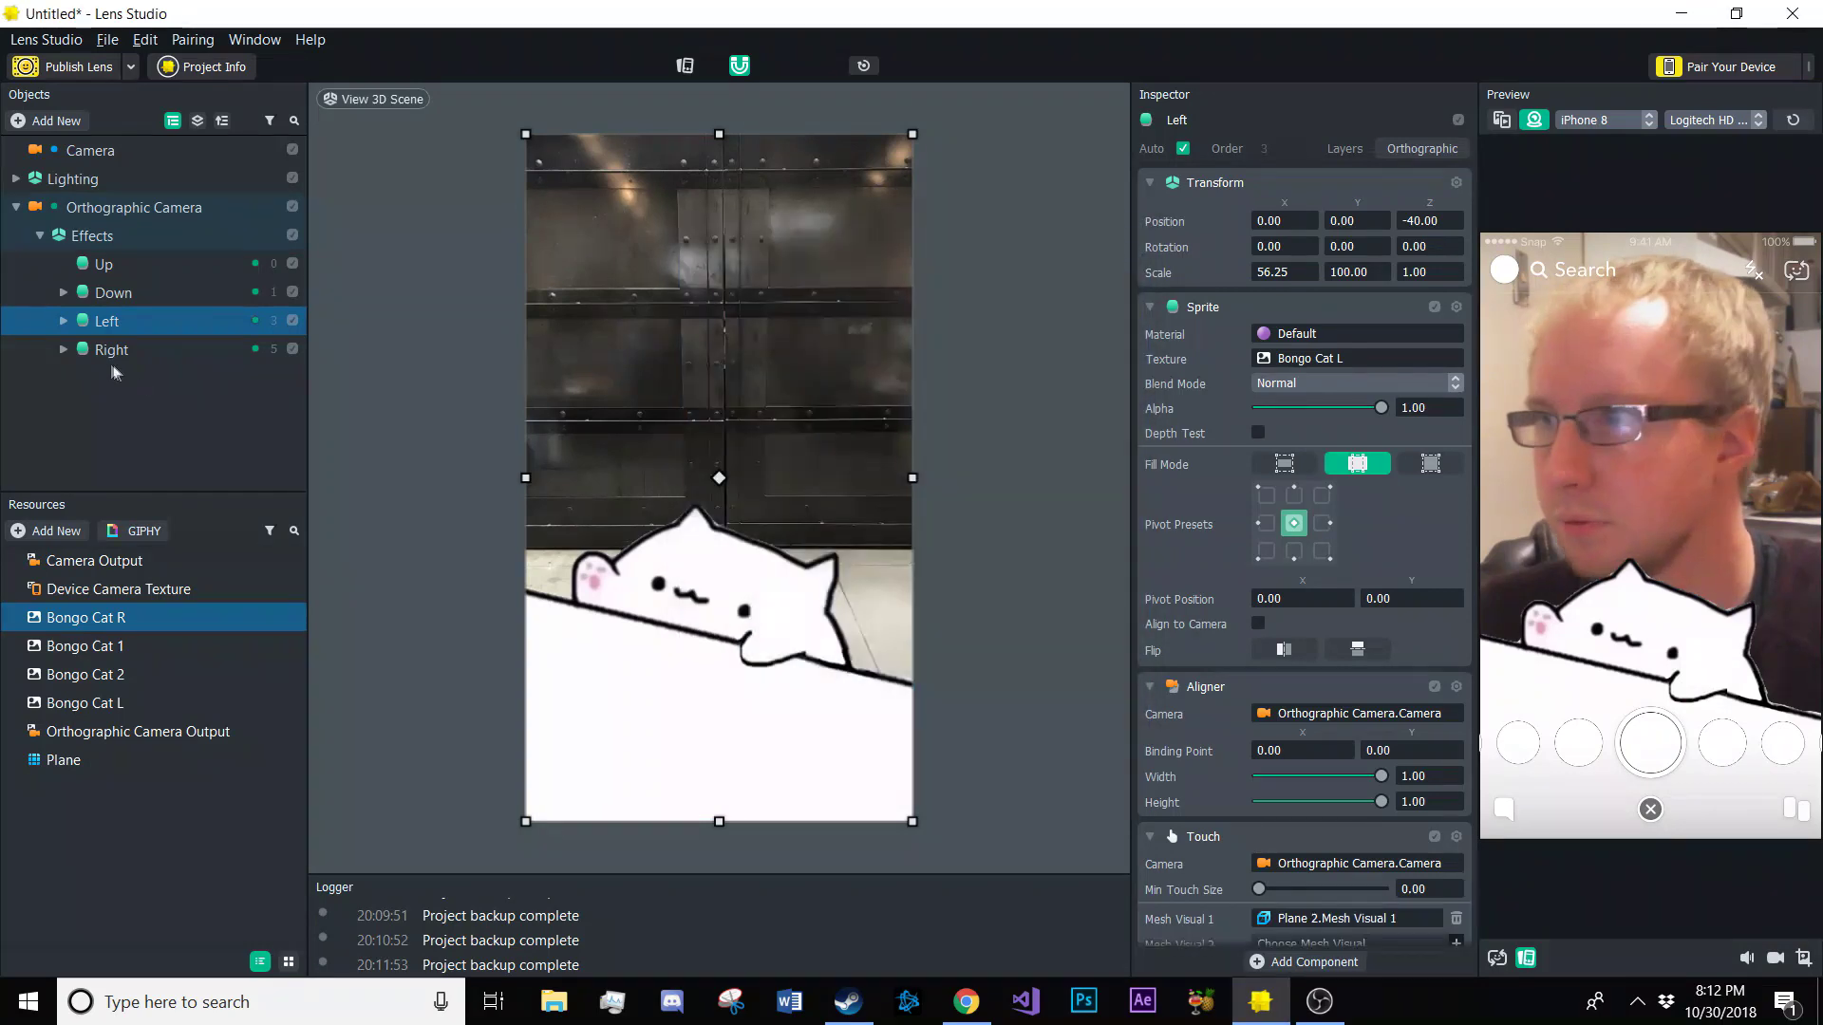
Set Right's touch mesh visual to Plane 3
left_click(1301, 915)
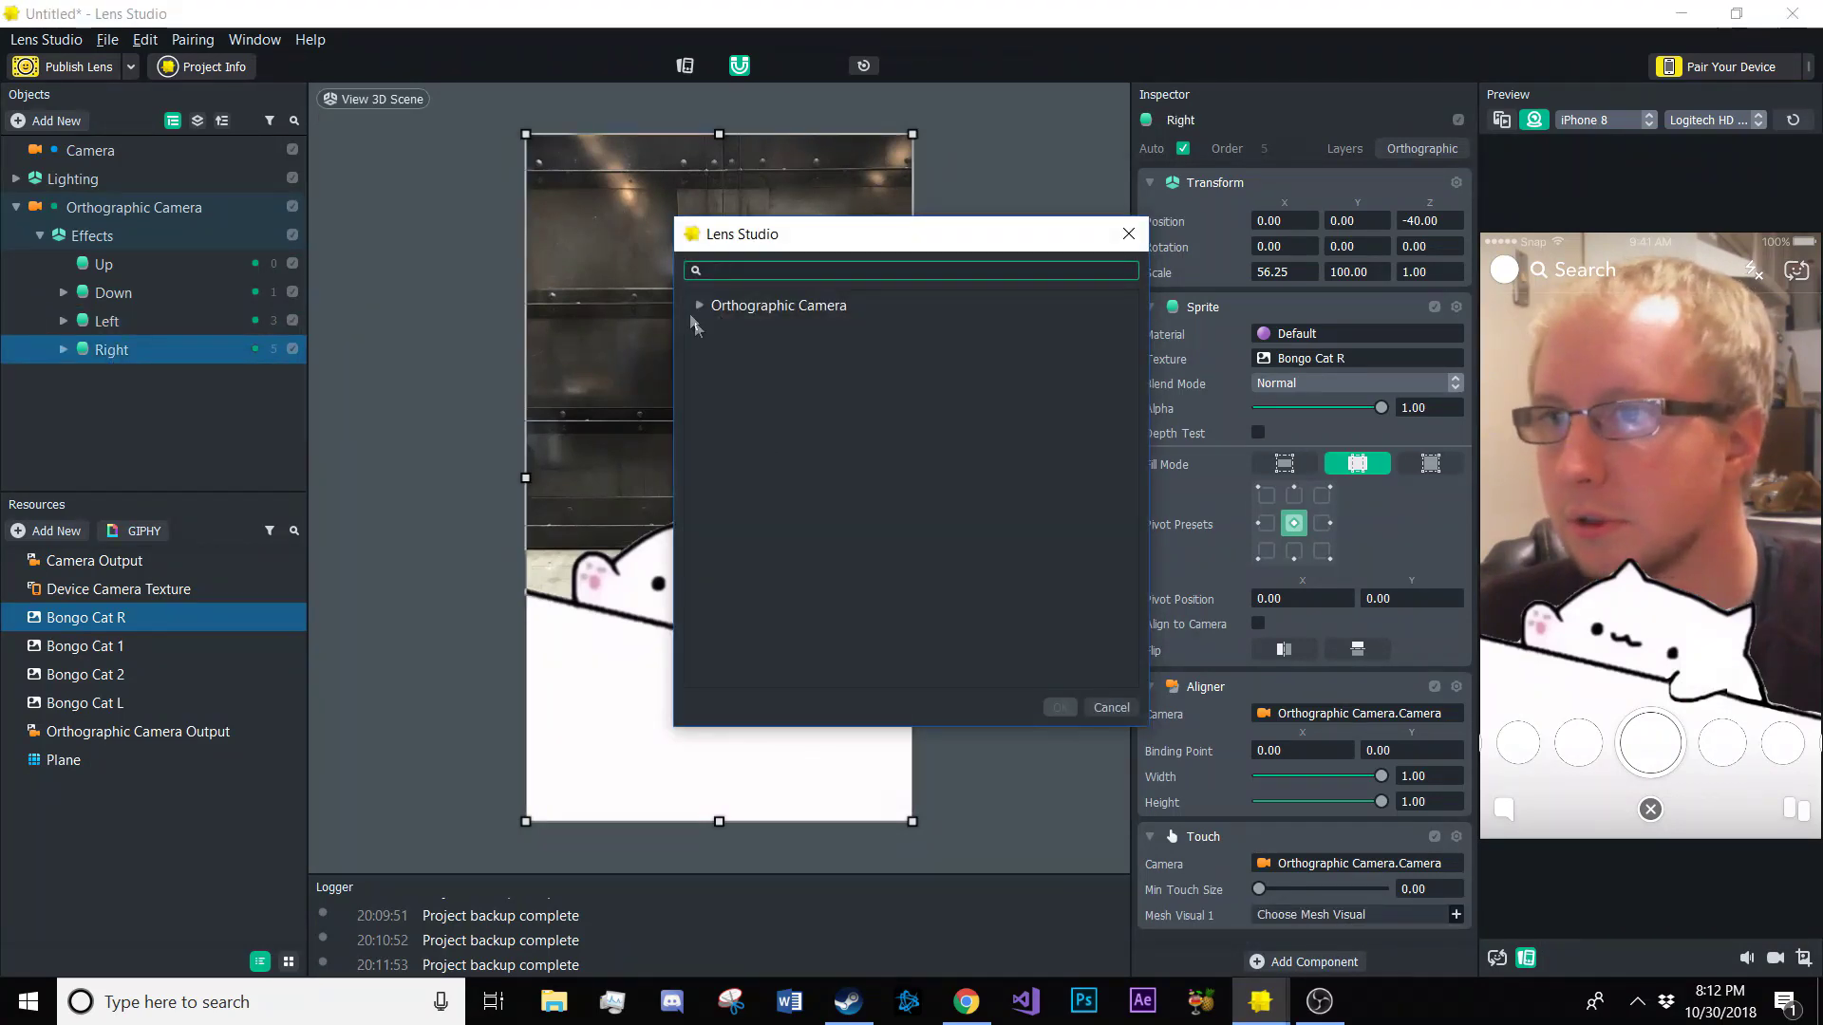
left_click(696, 305)
left_click(746, 417)
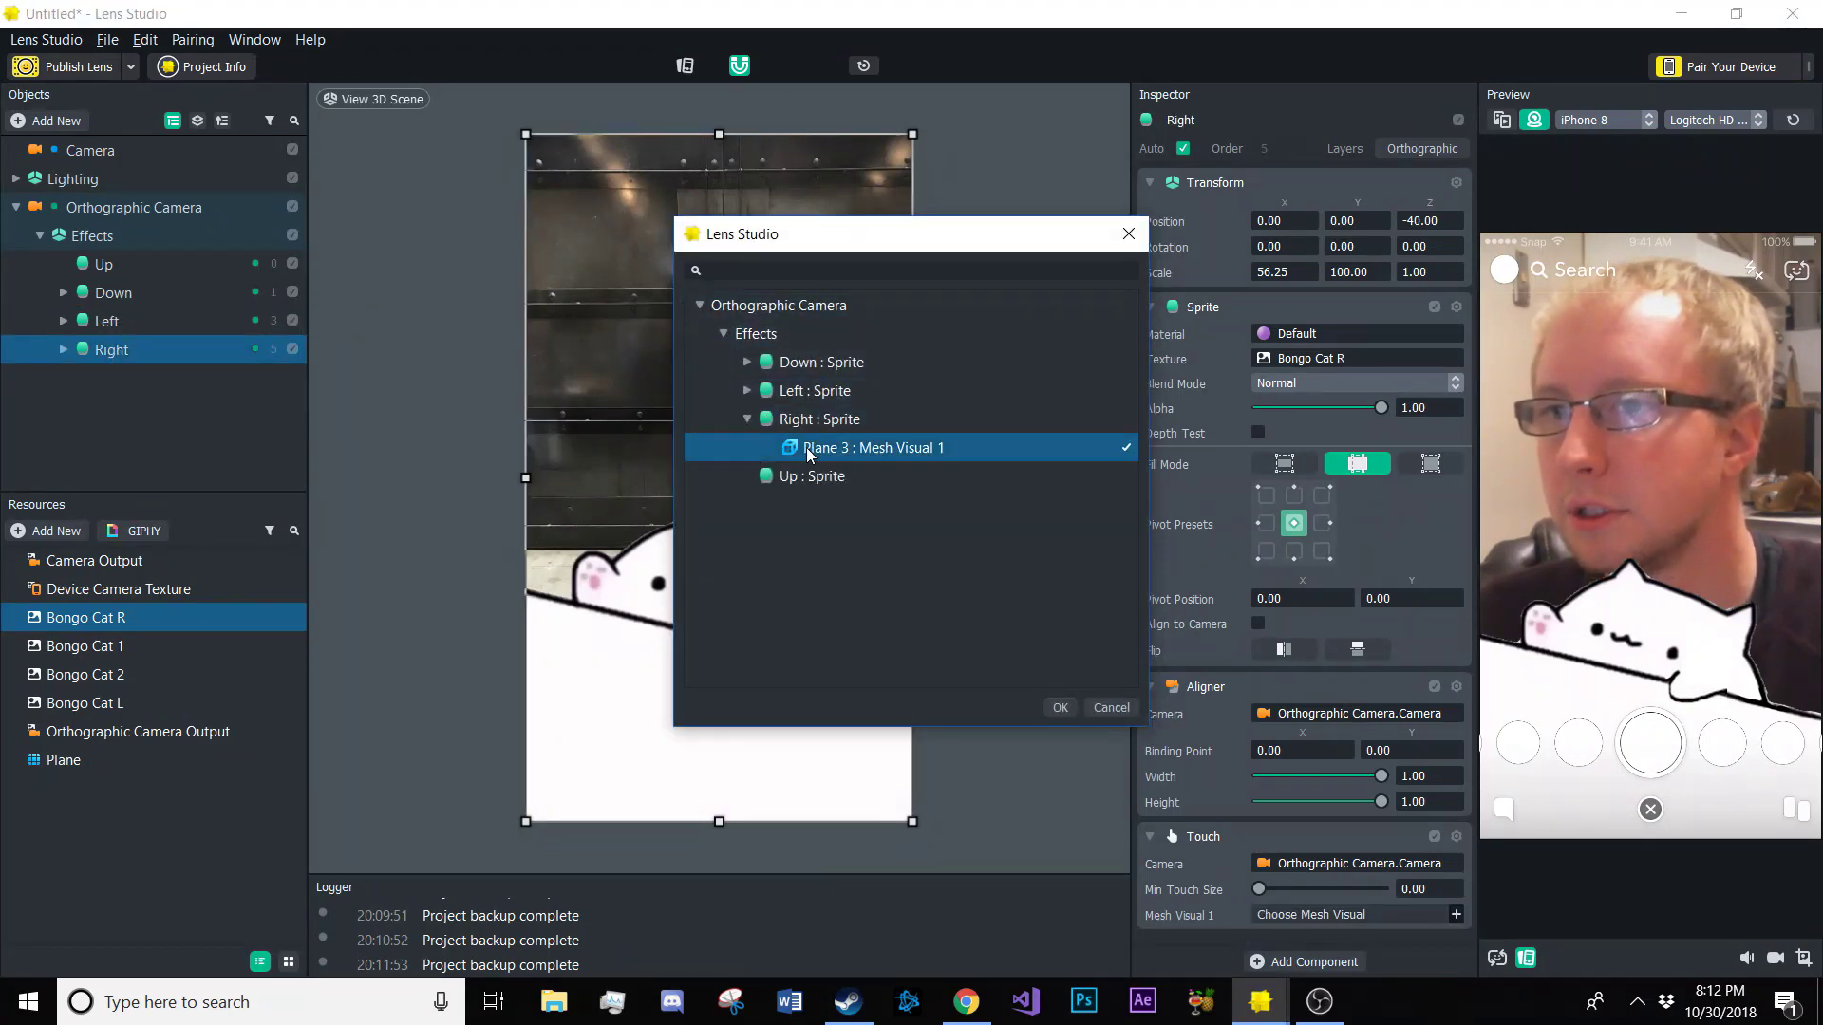
double_click(814, 444)
scroll(1239, 909, "down", 1)
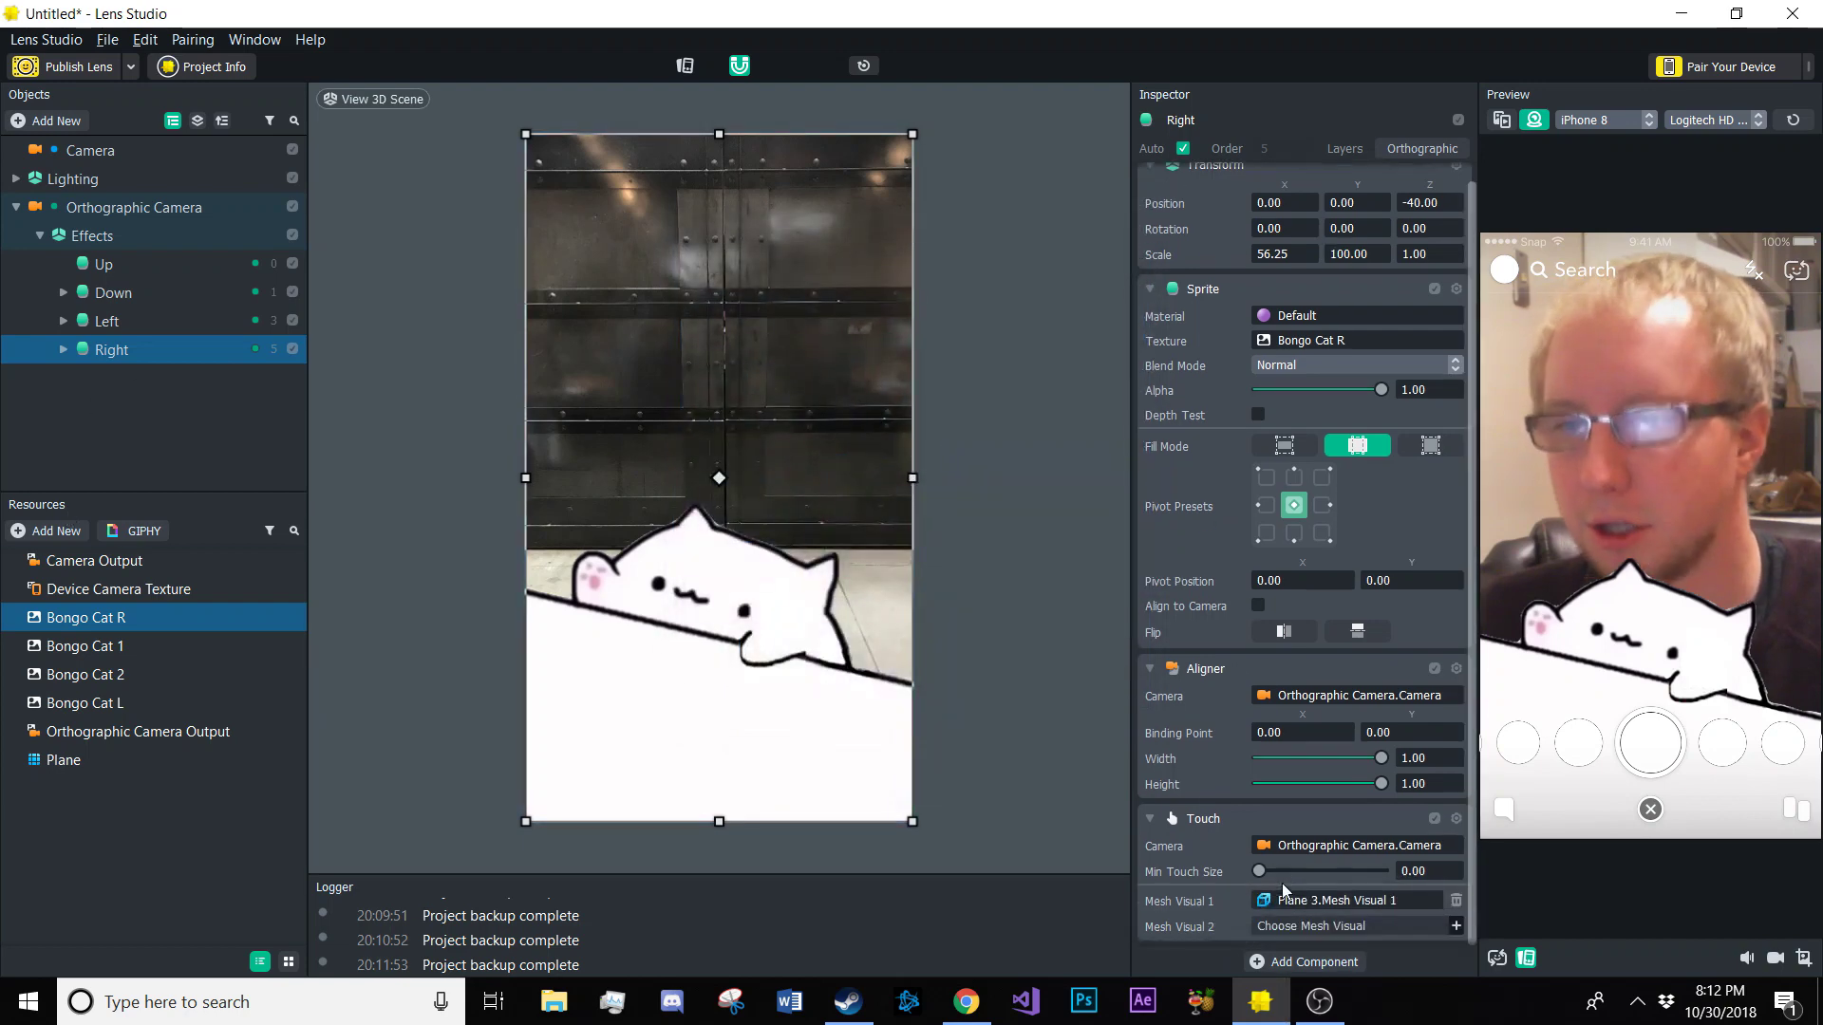
left_click(46, 532)
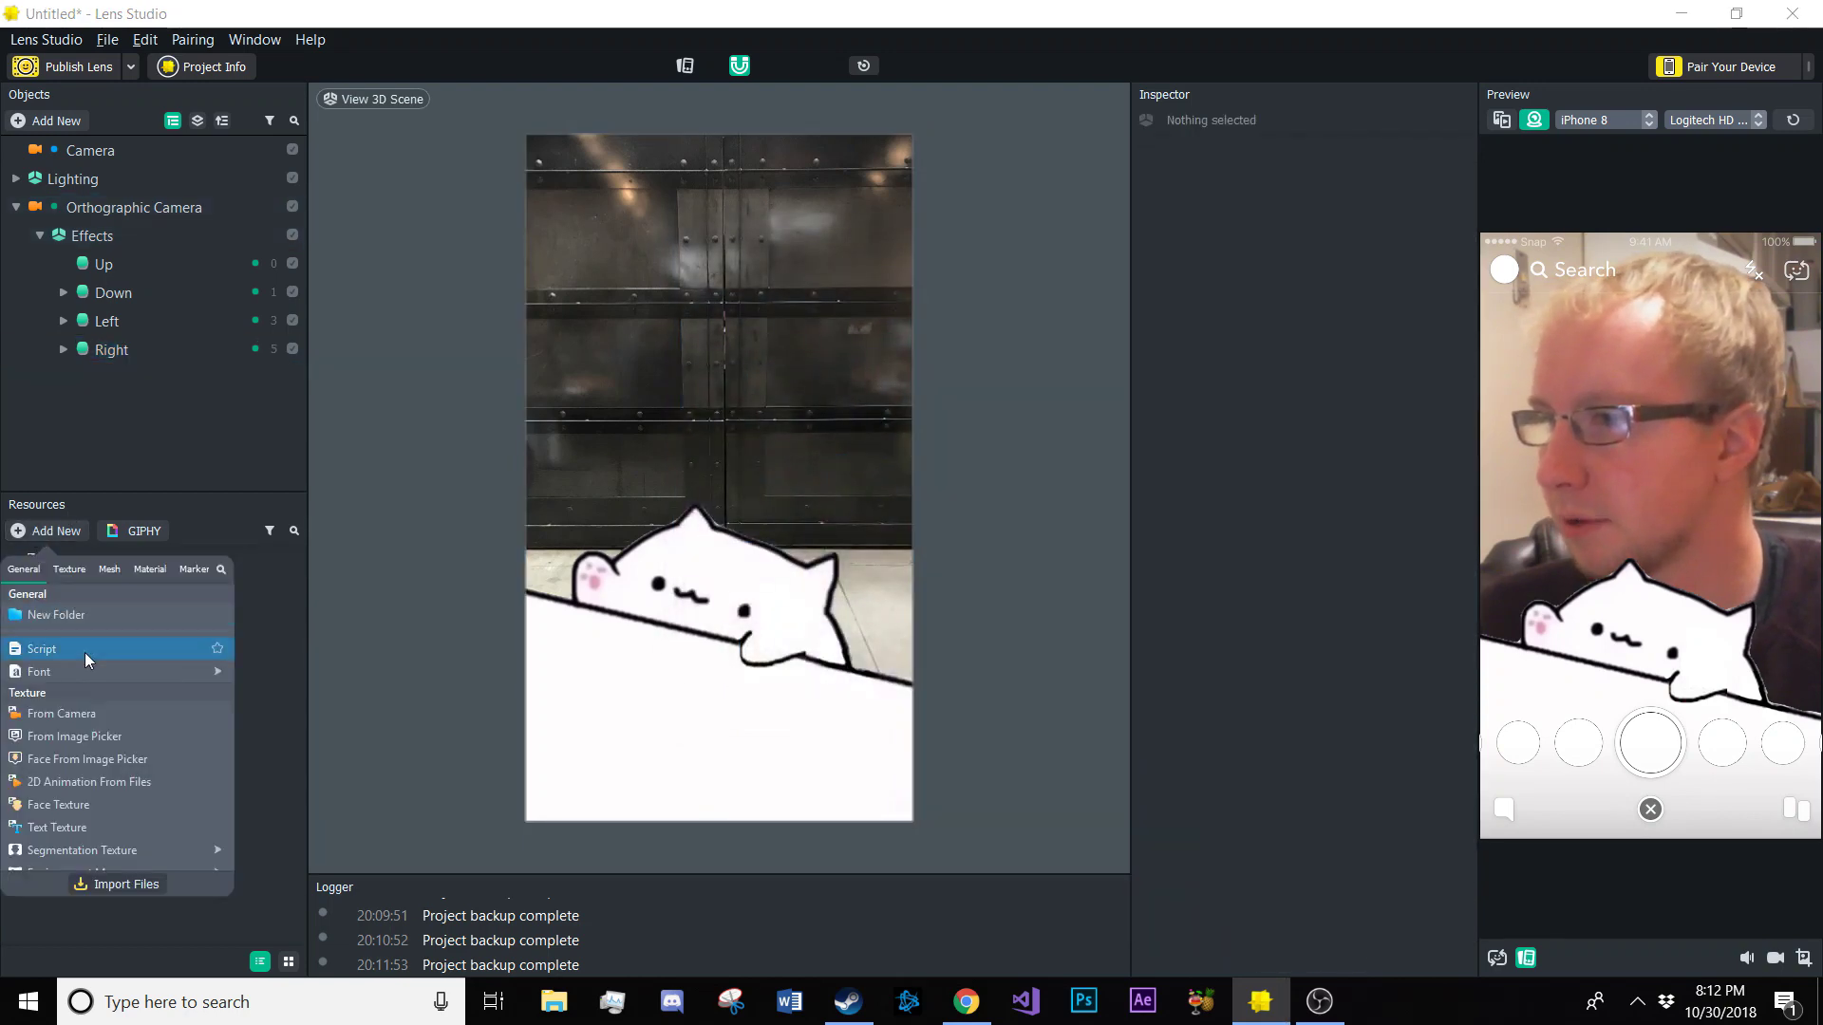
Create a script resource named Down containing global.down = false;
left_click(42, 648)
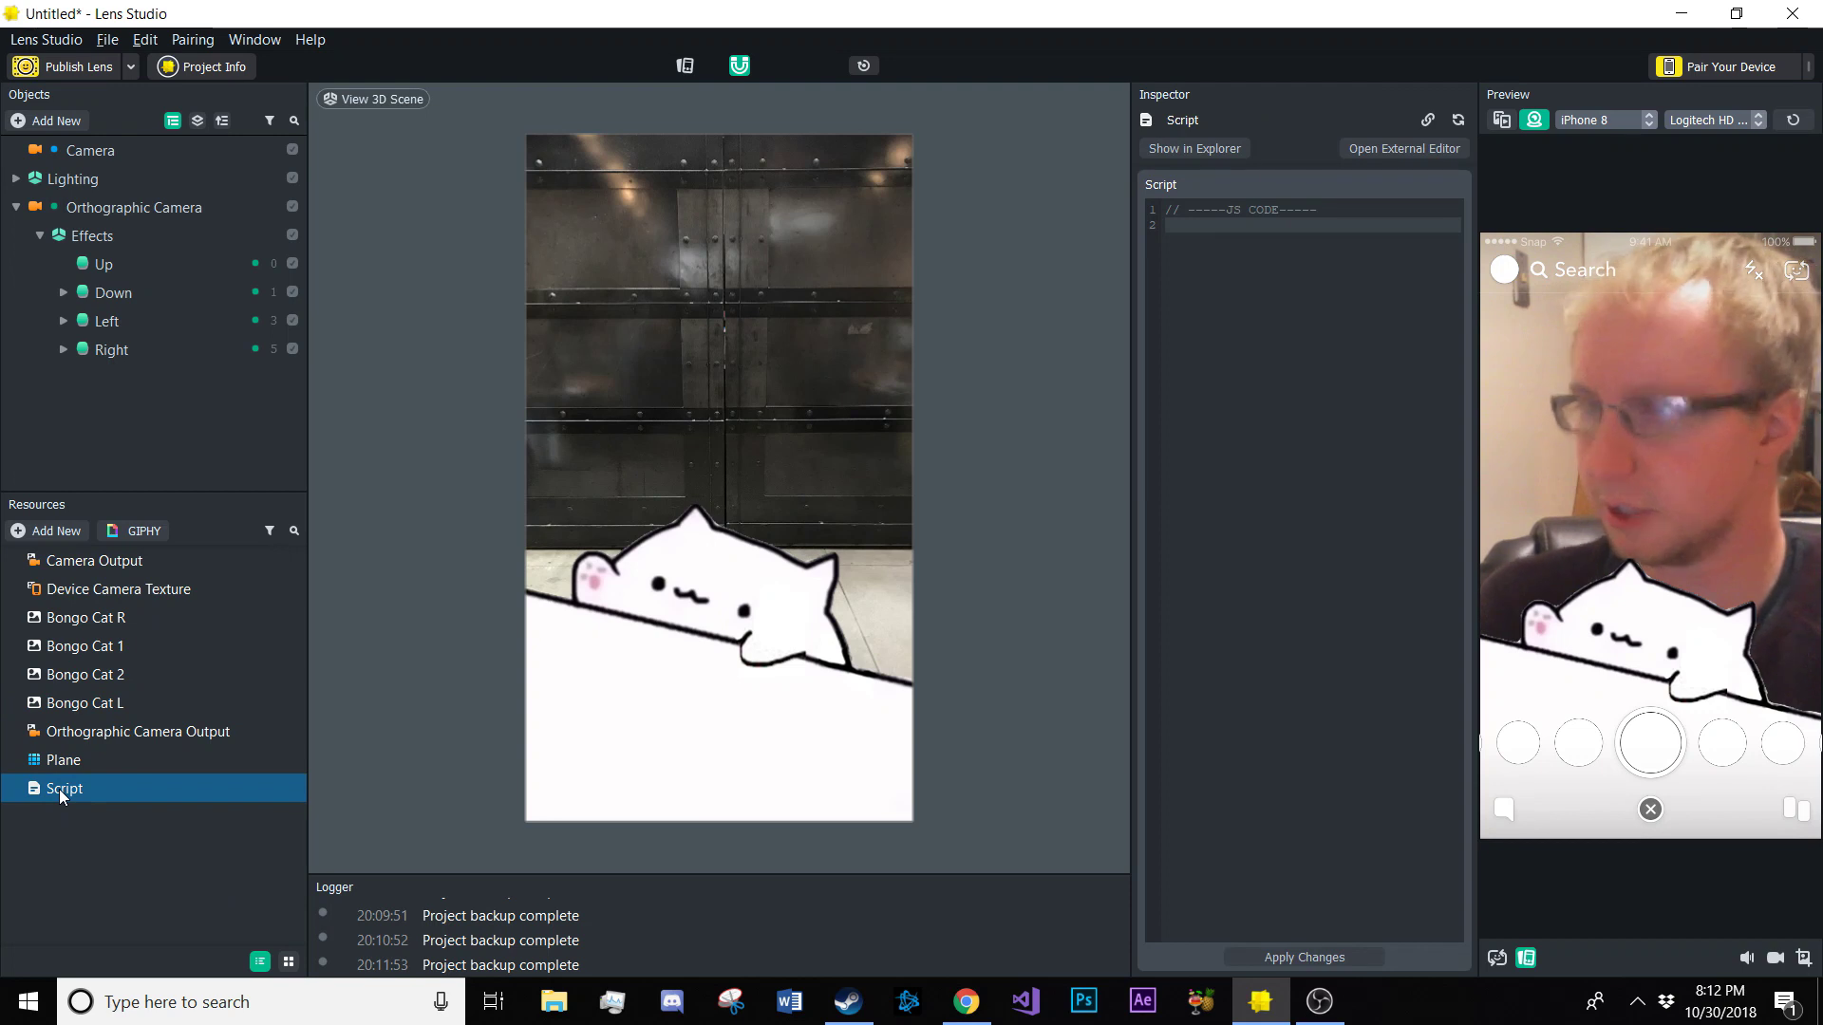
left_click(60, 790)
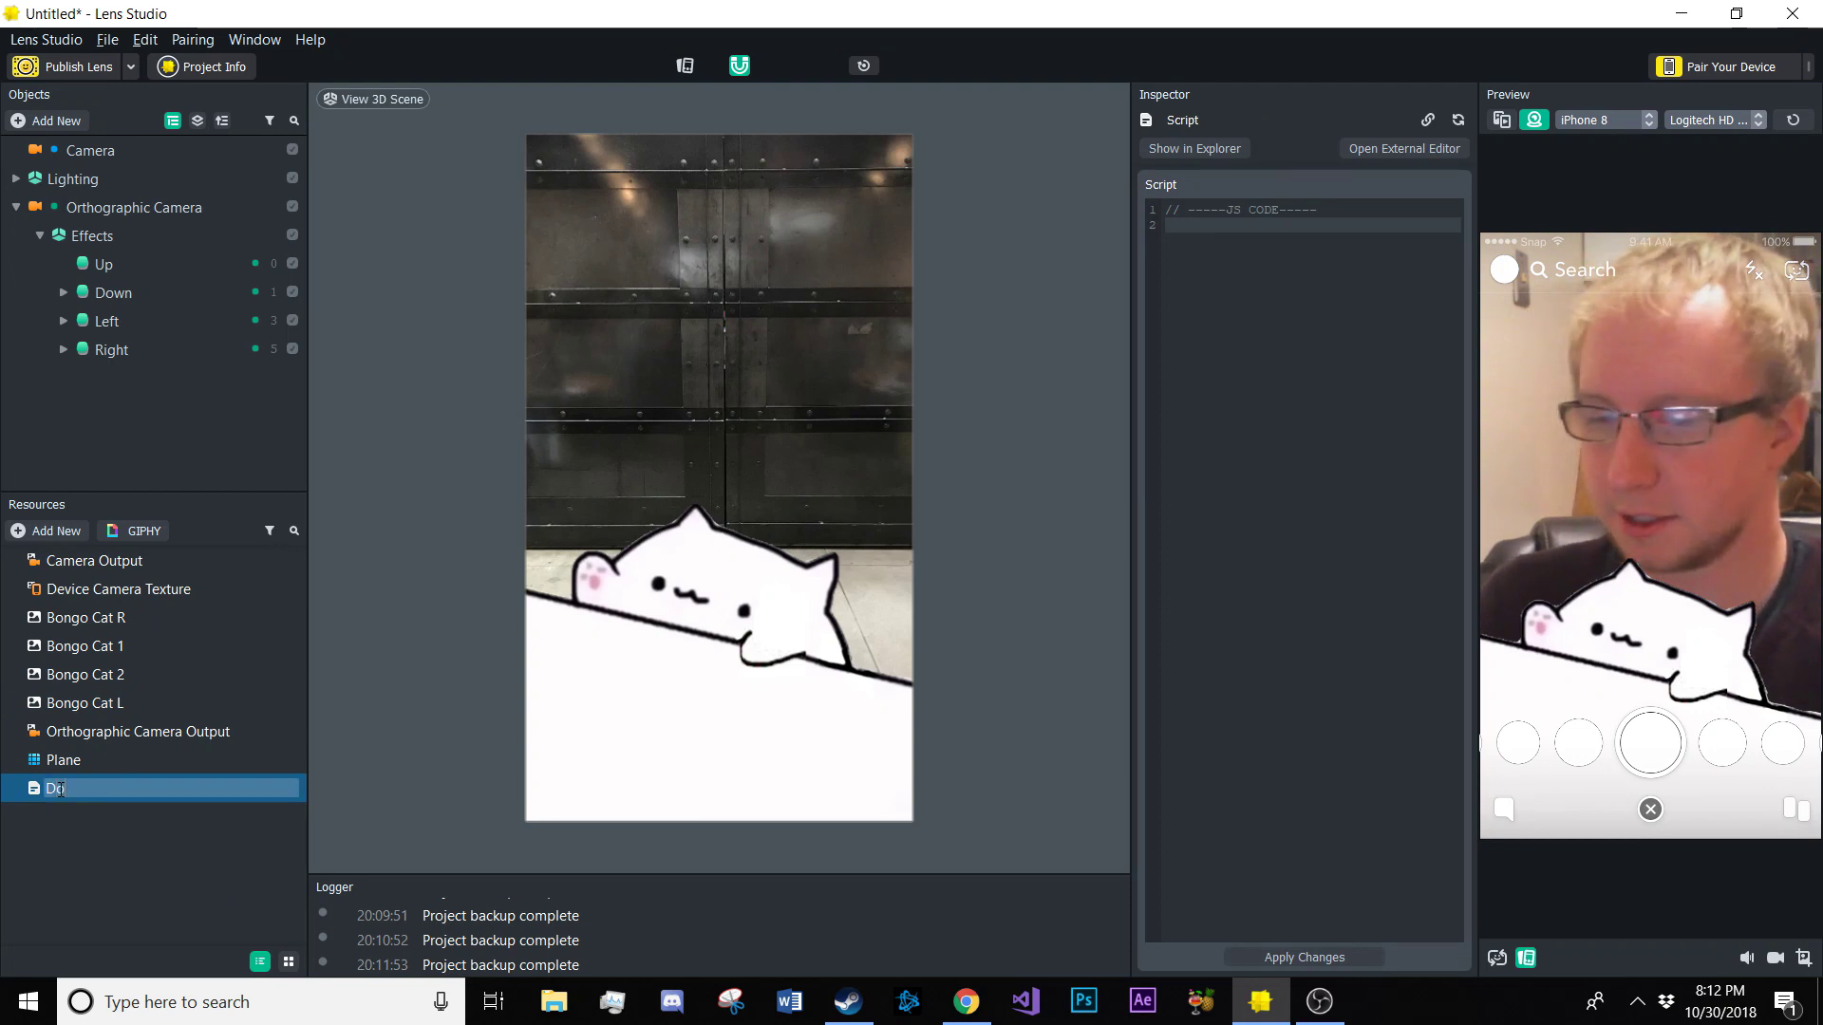
key("Return")
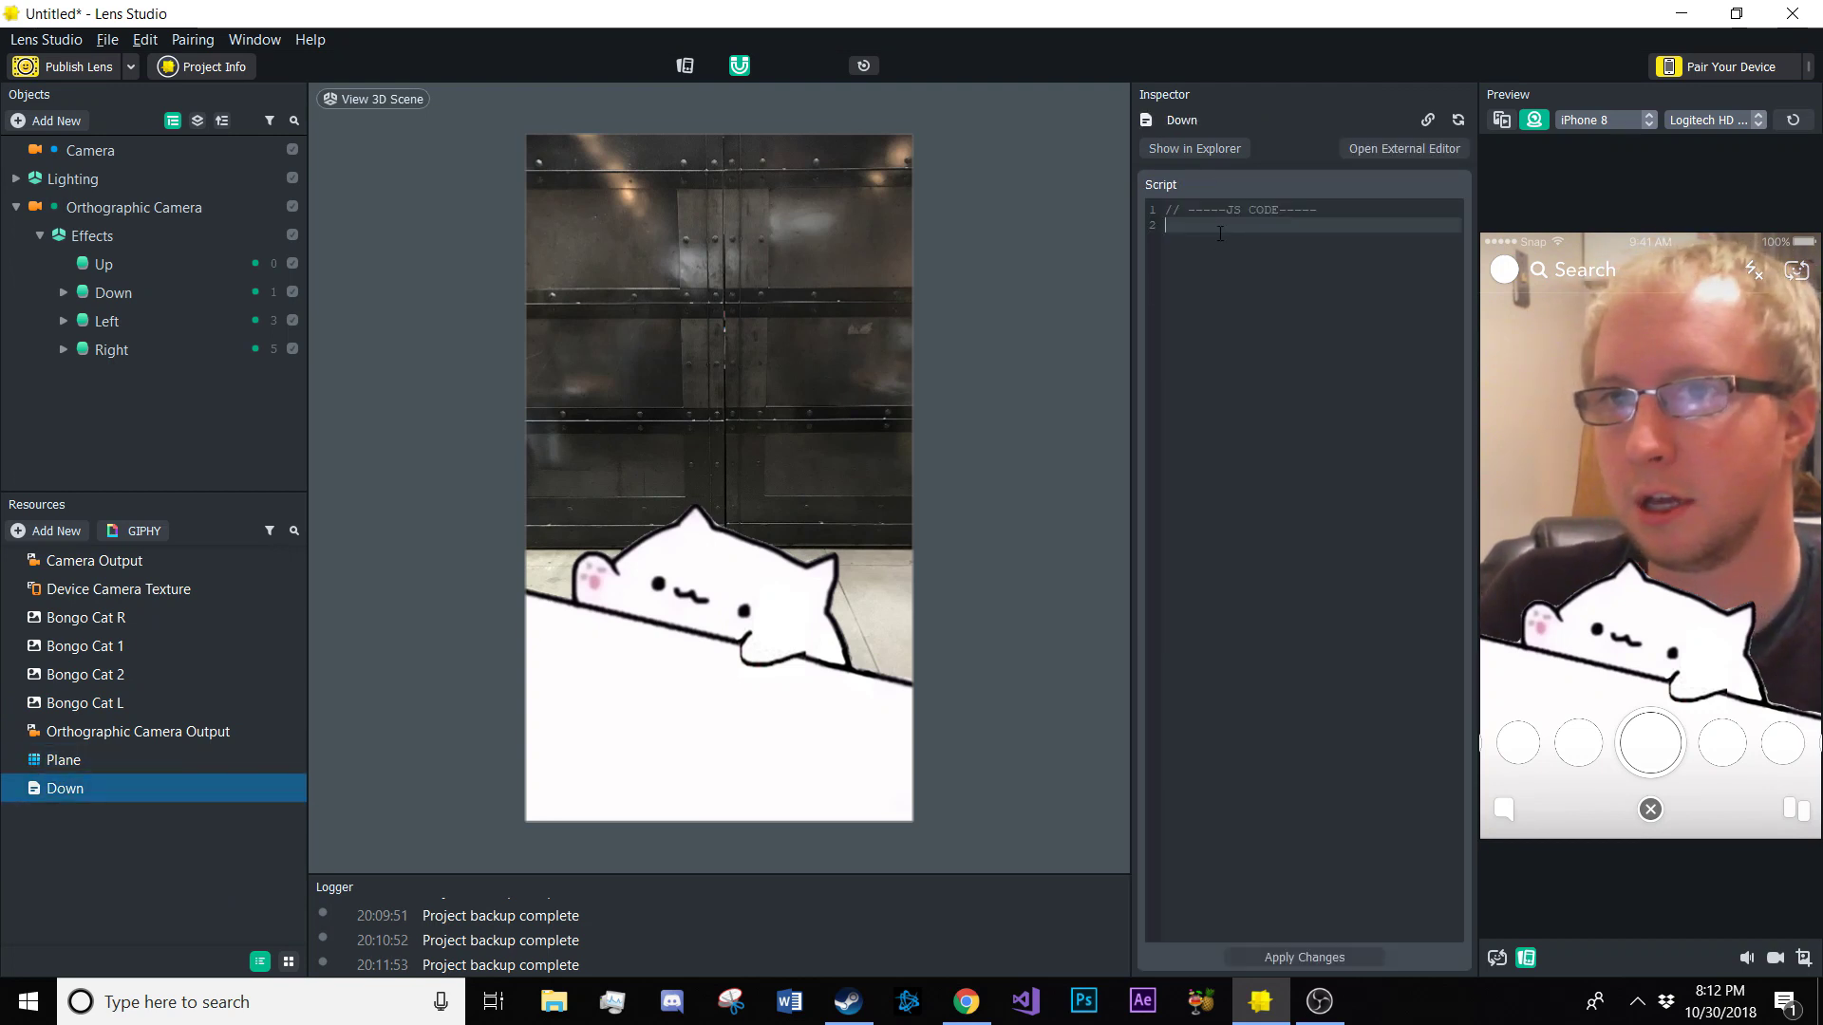
left_click(1220, 233)
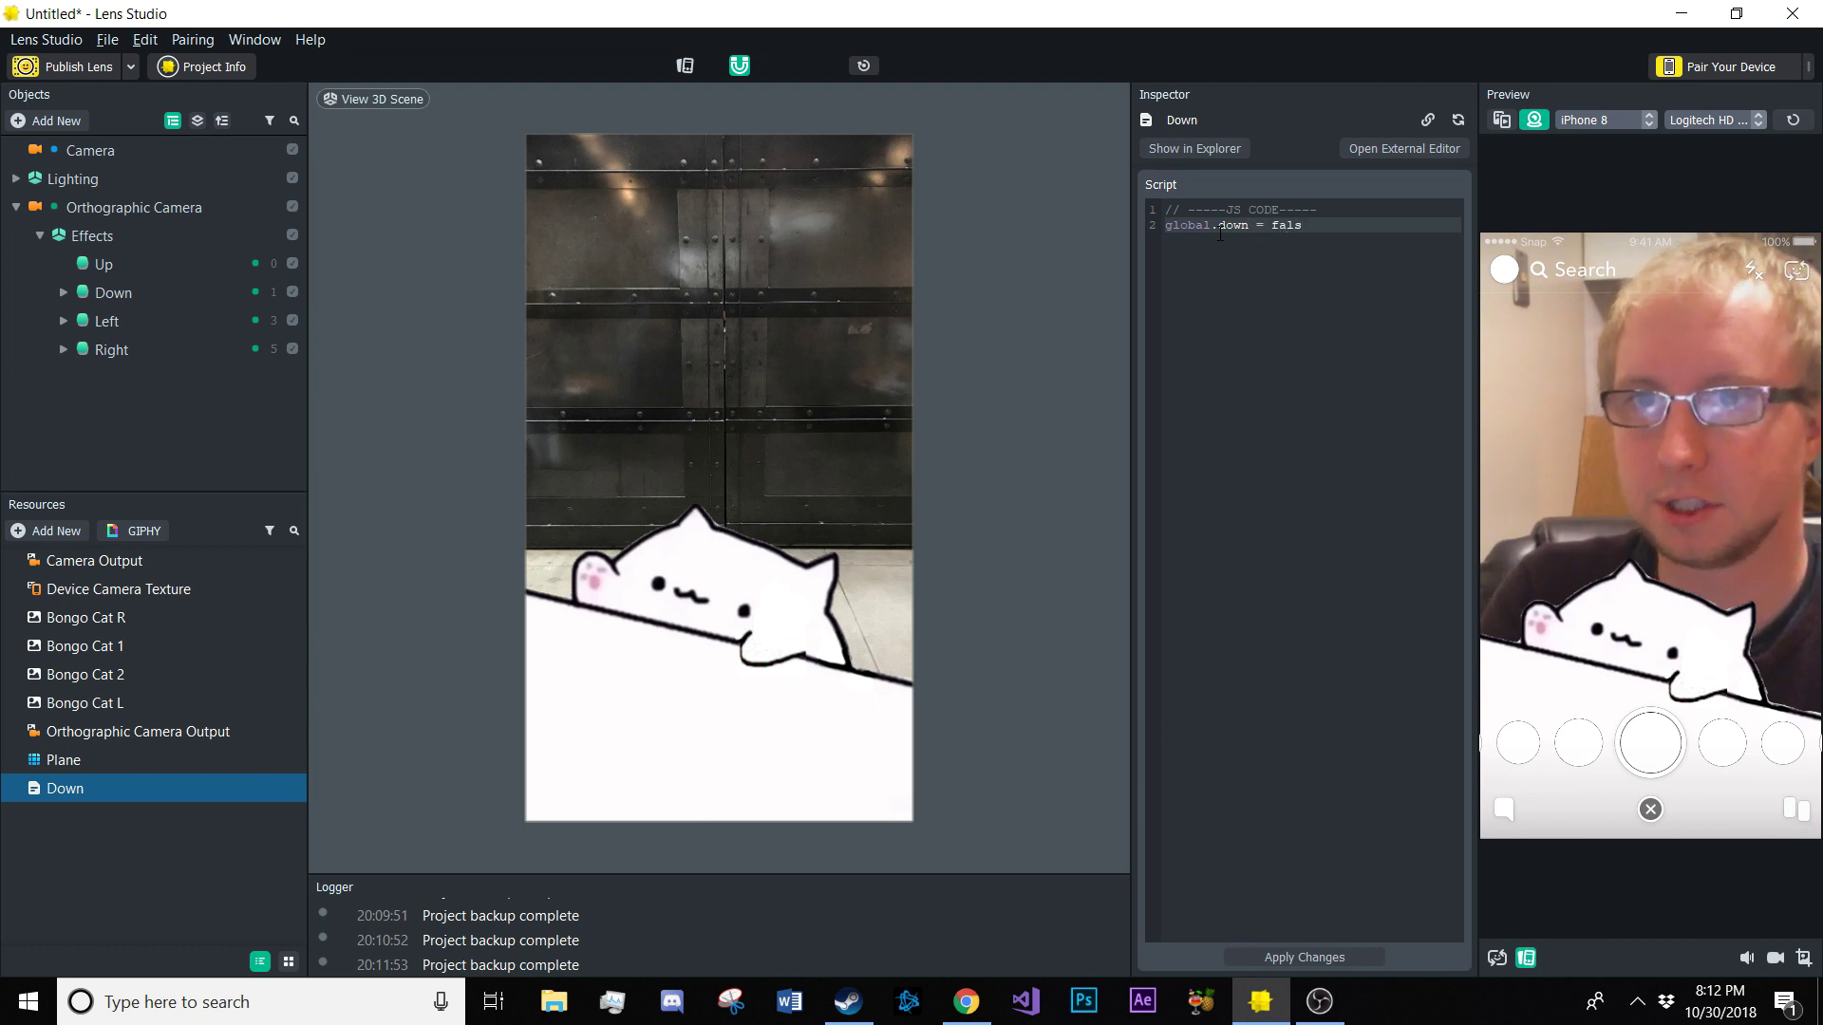
key("Return")
key("Return")
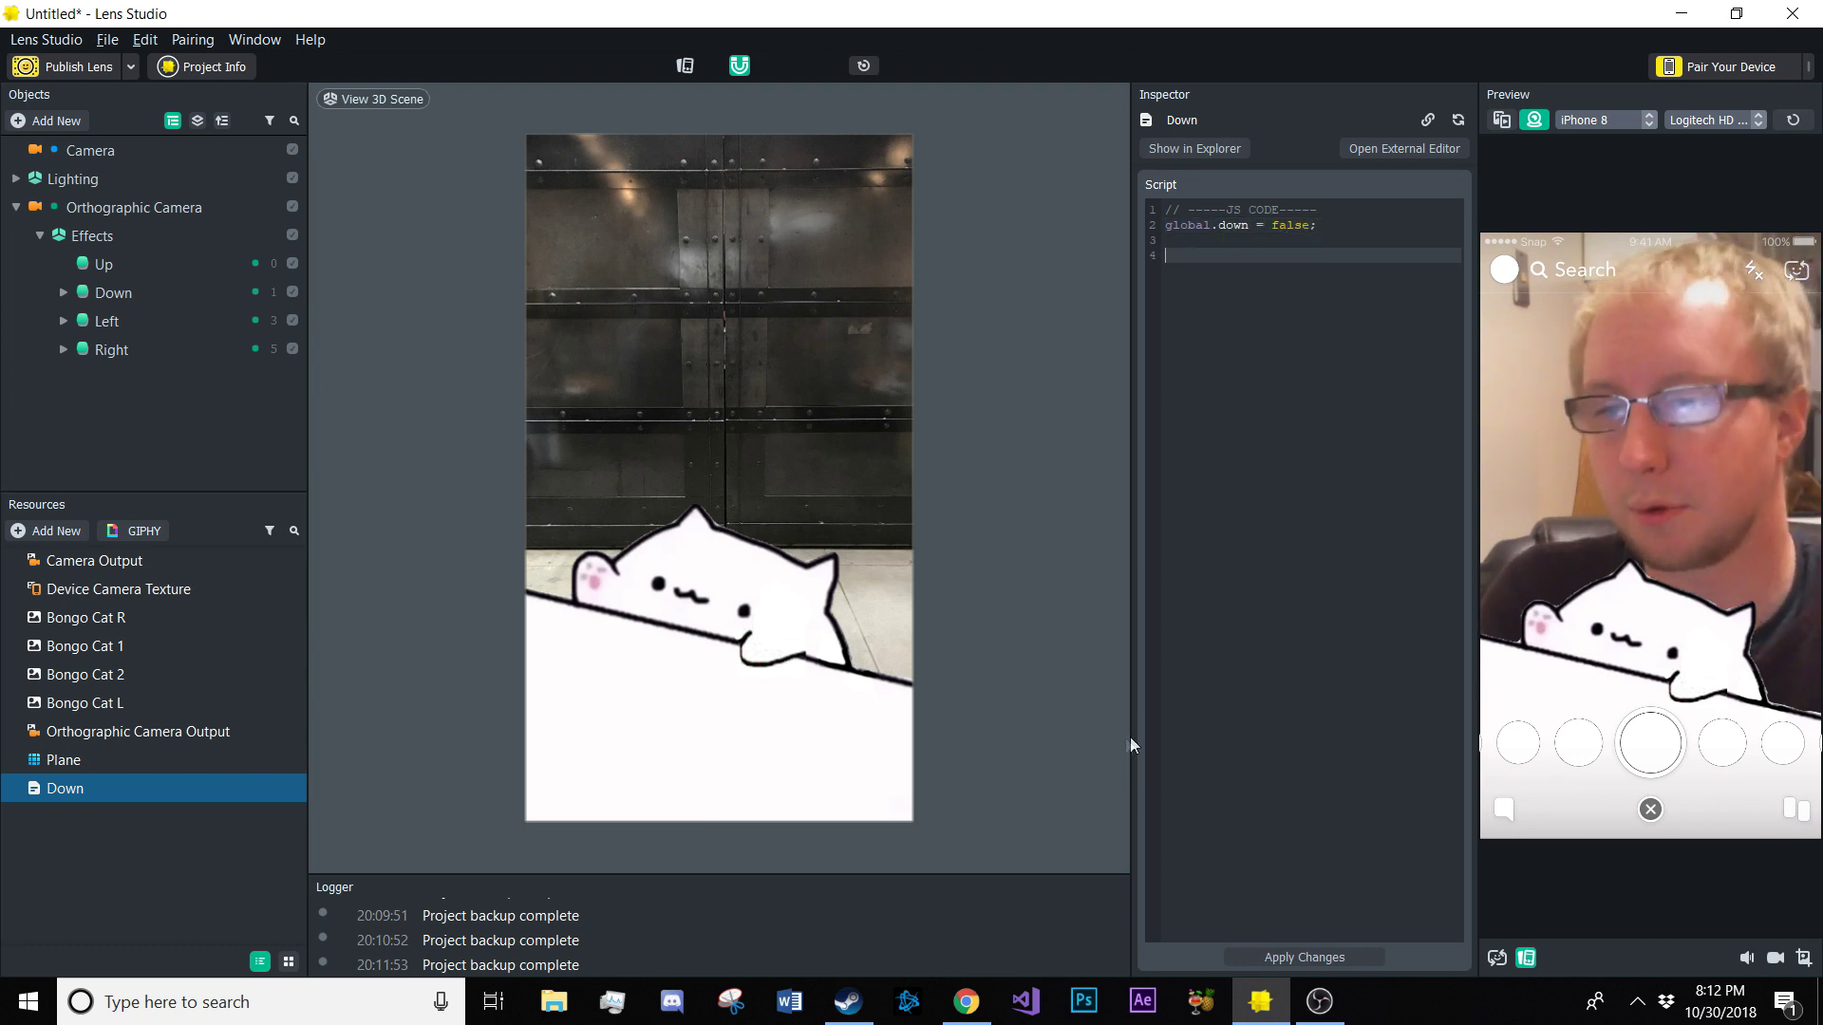
left_click(966, 1002)
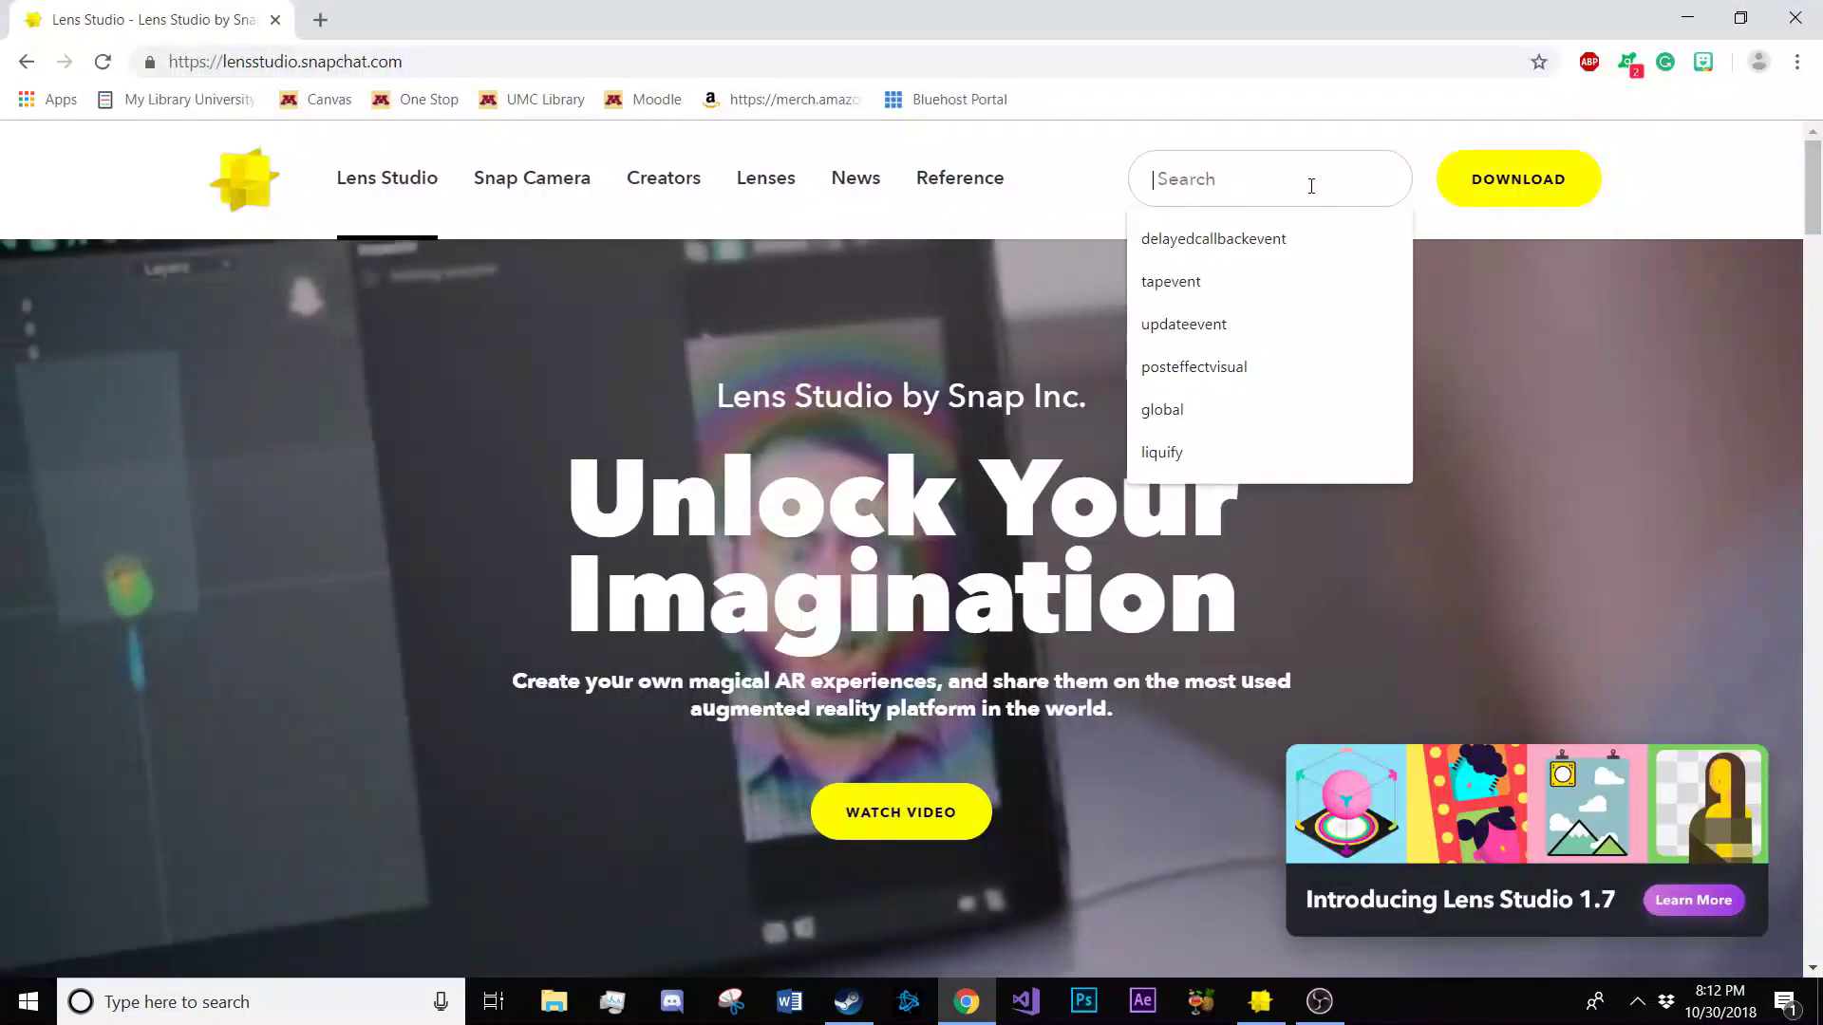
Search the API reference for touchstartevent and select the TouchStartEvent example code
type("touch")
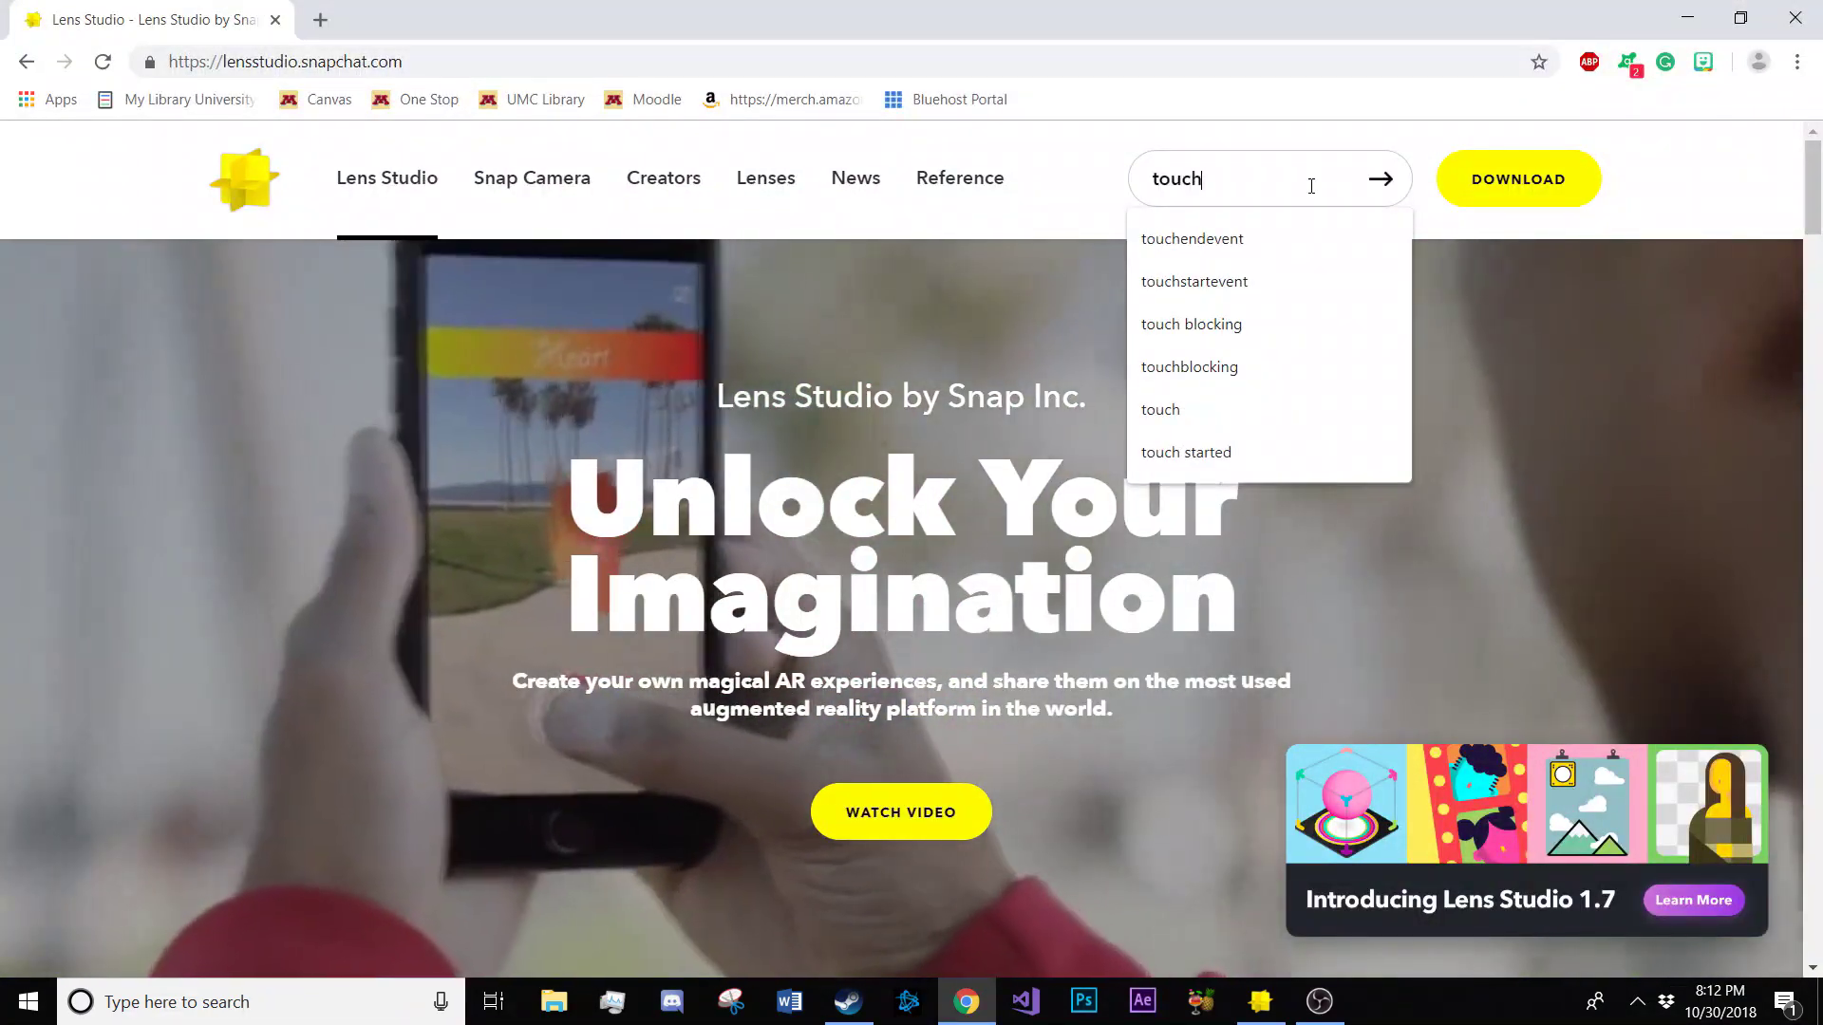
type("s")
key("Down")
key("Return")
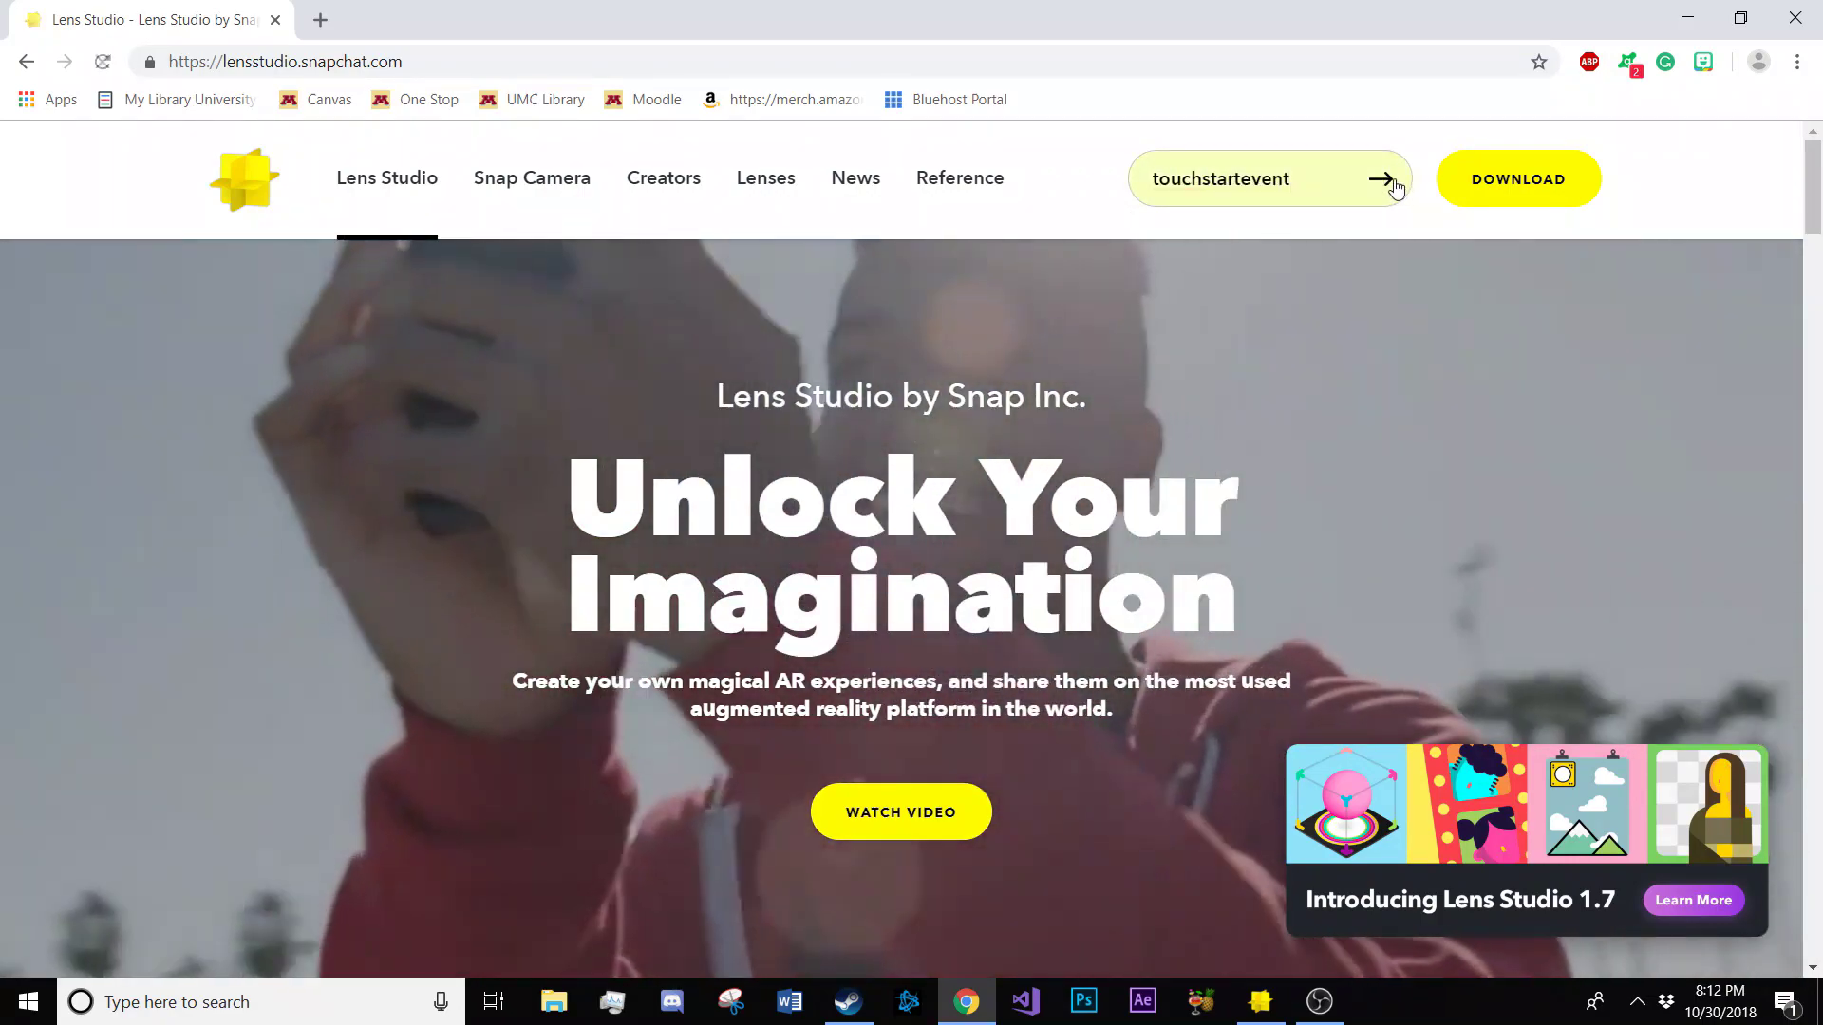
left_click(1395, 182)
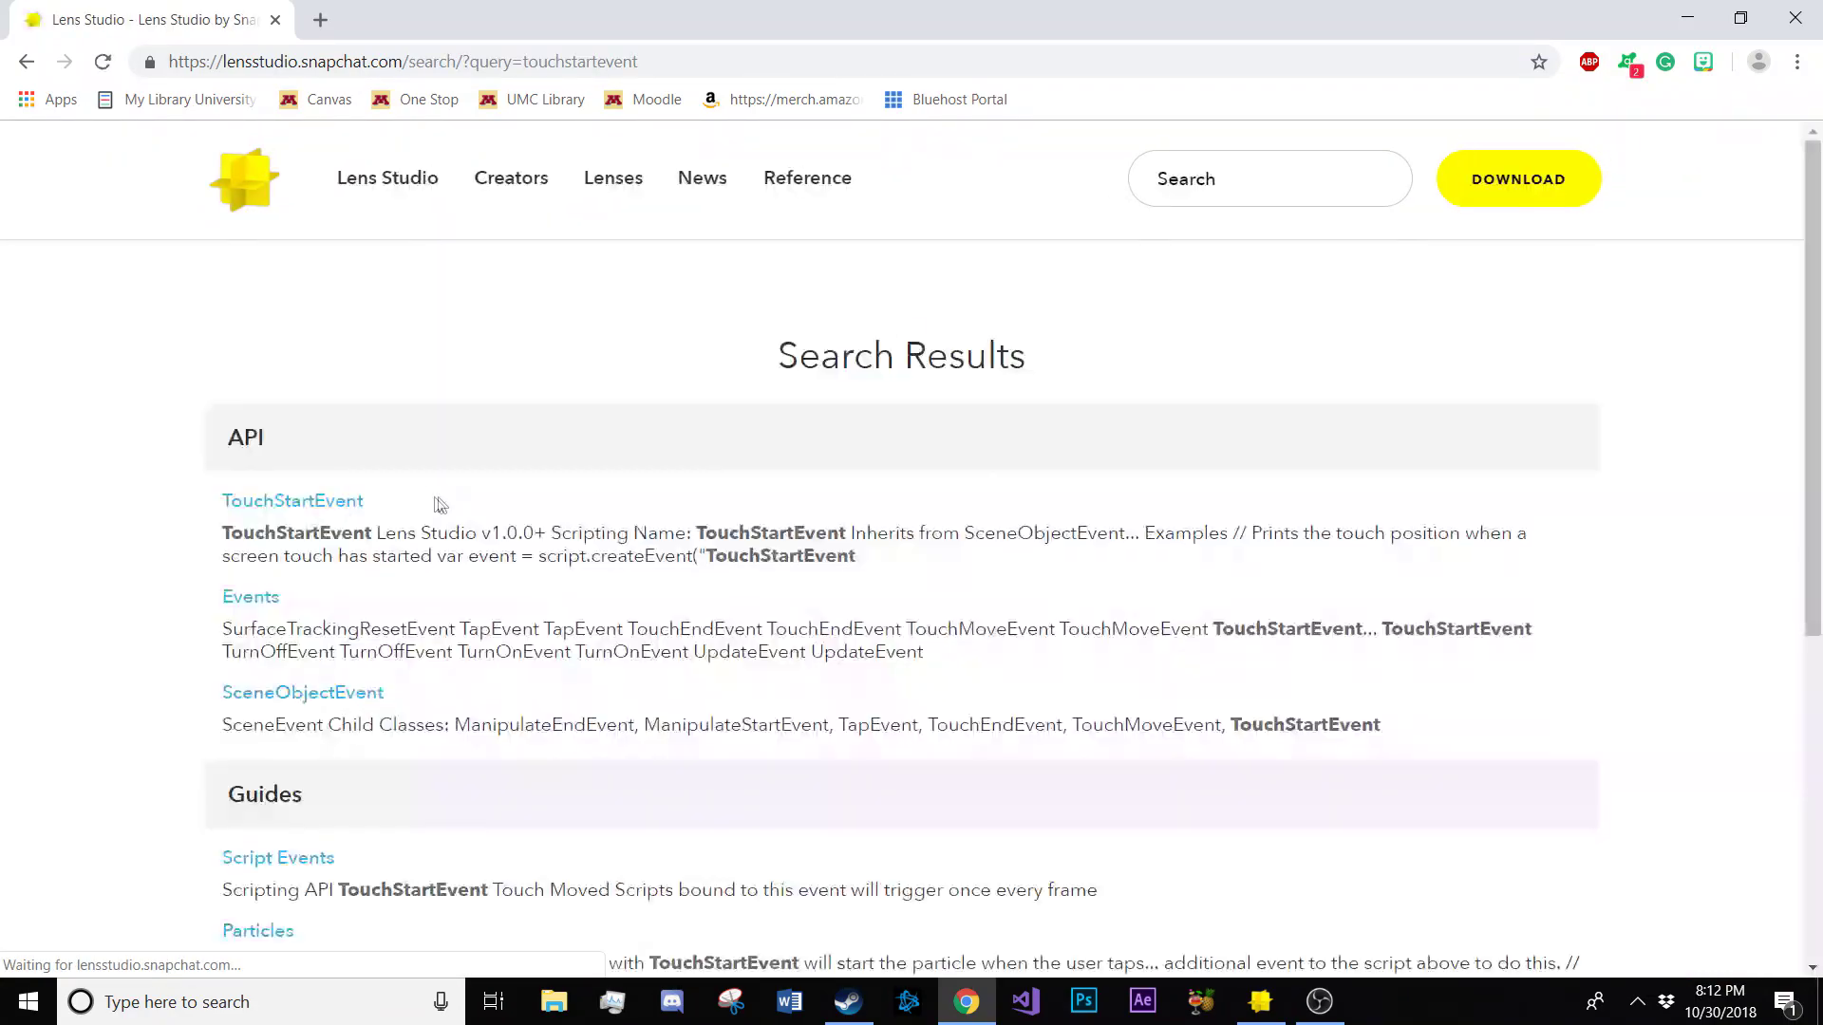
left_click(297, 501)
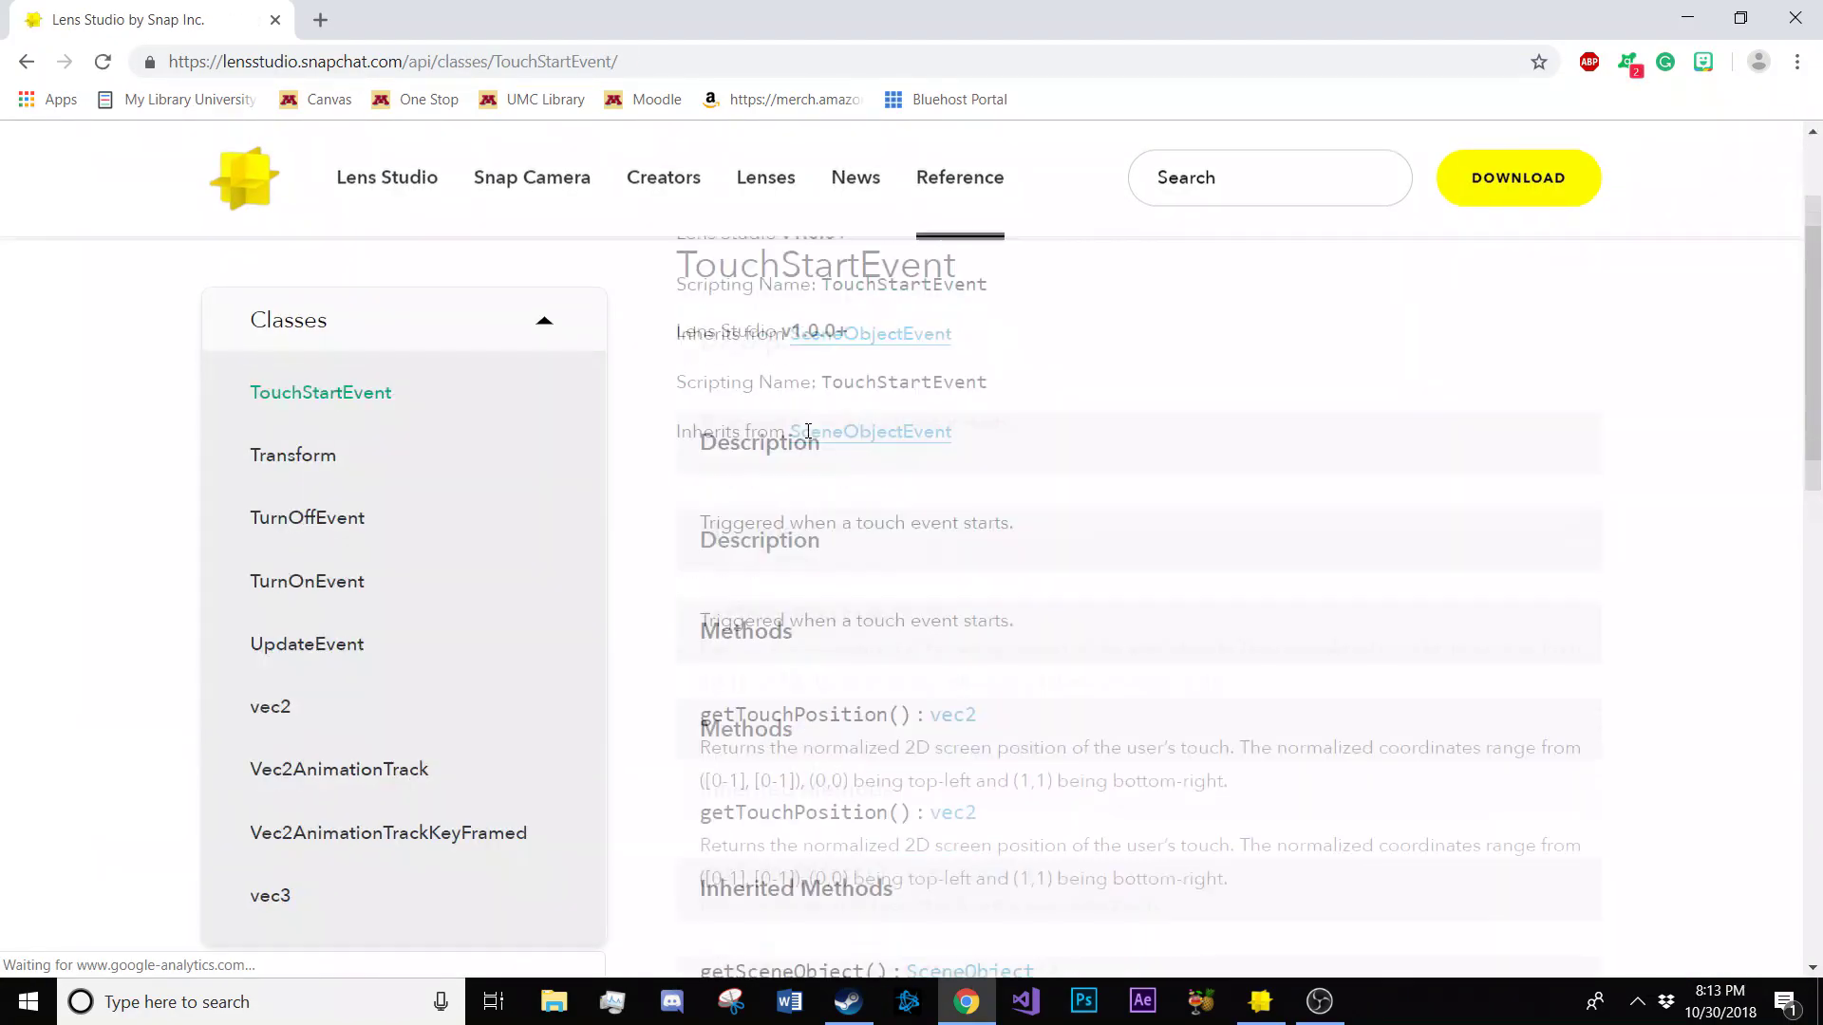
scroll(807, 431, "down", 10)
left_click_drag(855, 631, 697, 467)
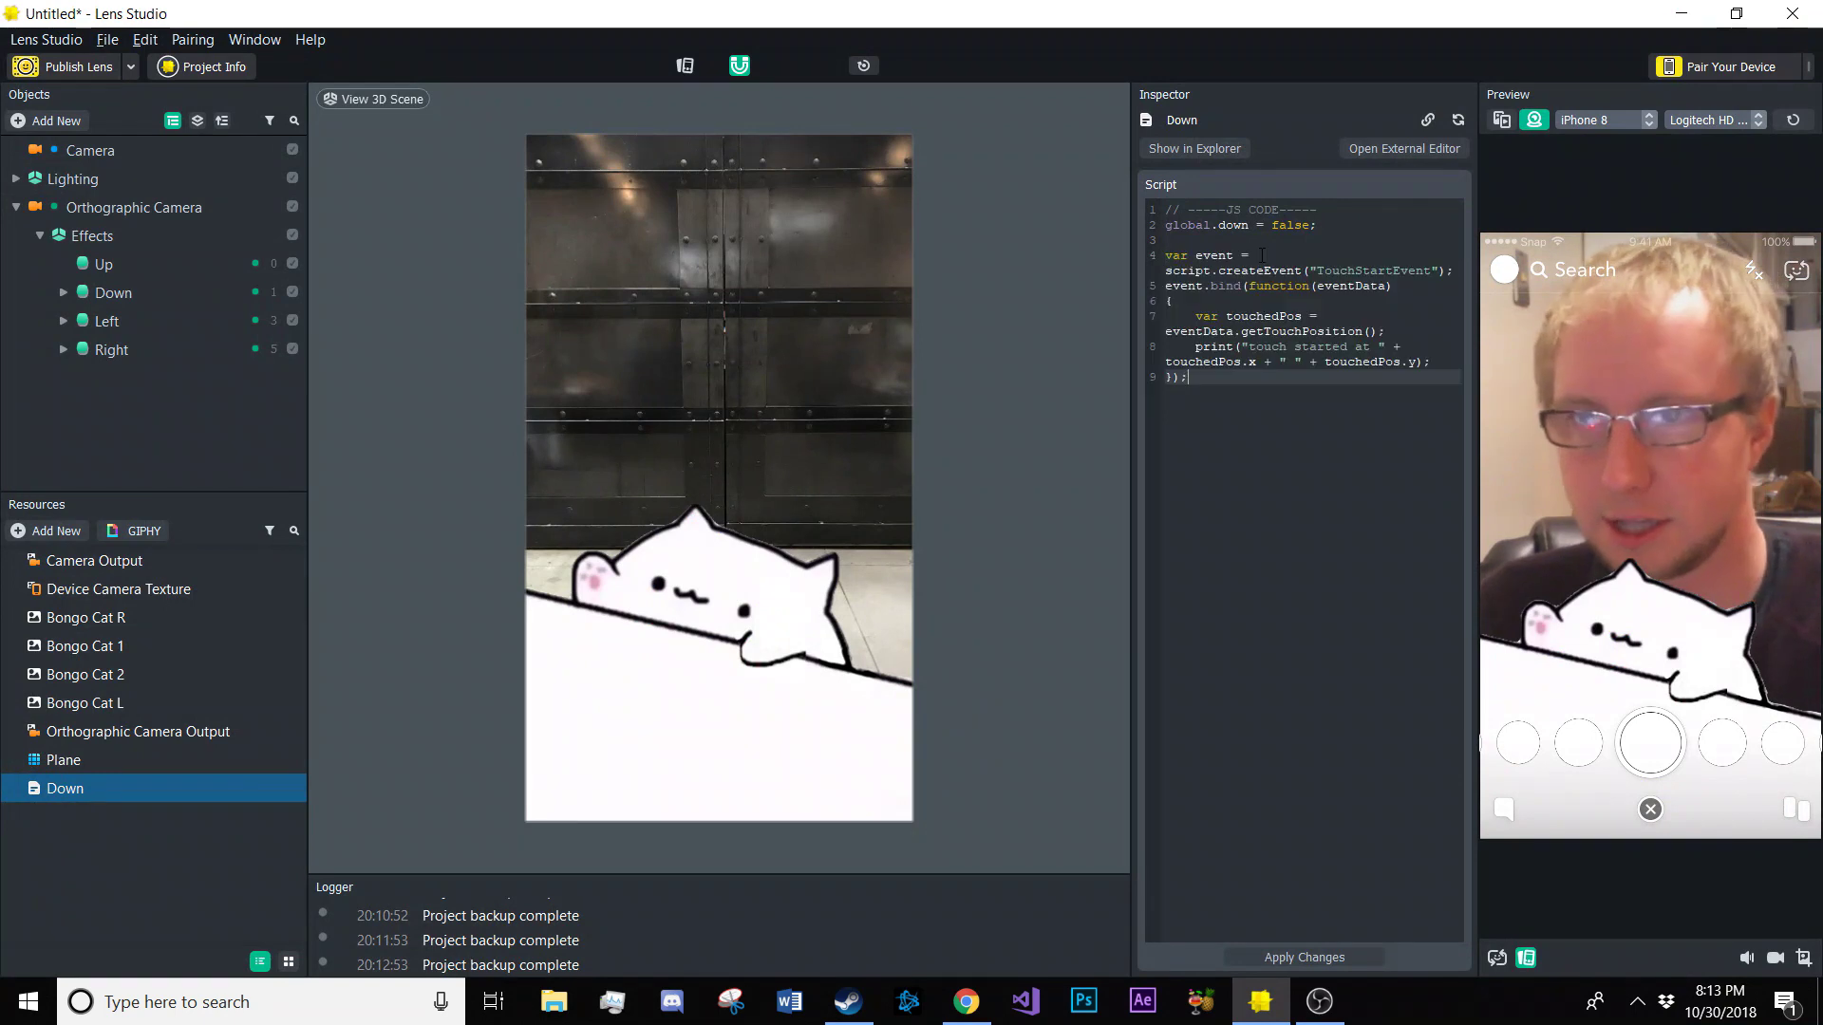
Replace the touch-position print lines in the pasted handler with global.down = true;
left_click_drag(1432, 362, 1189, 313)
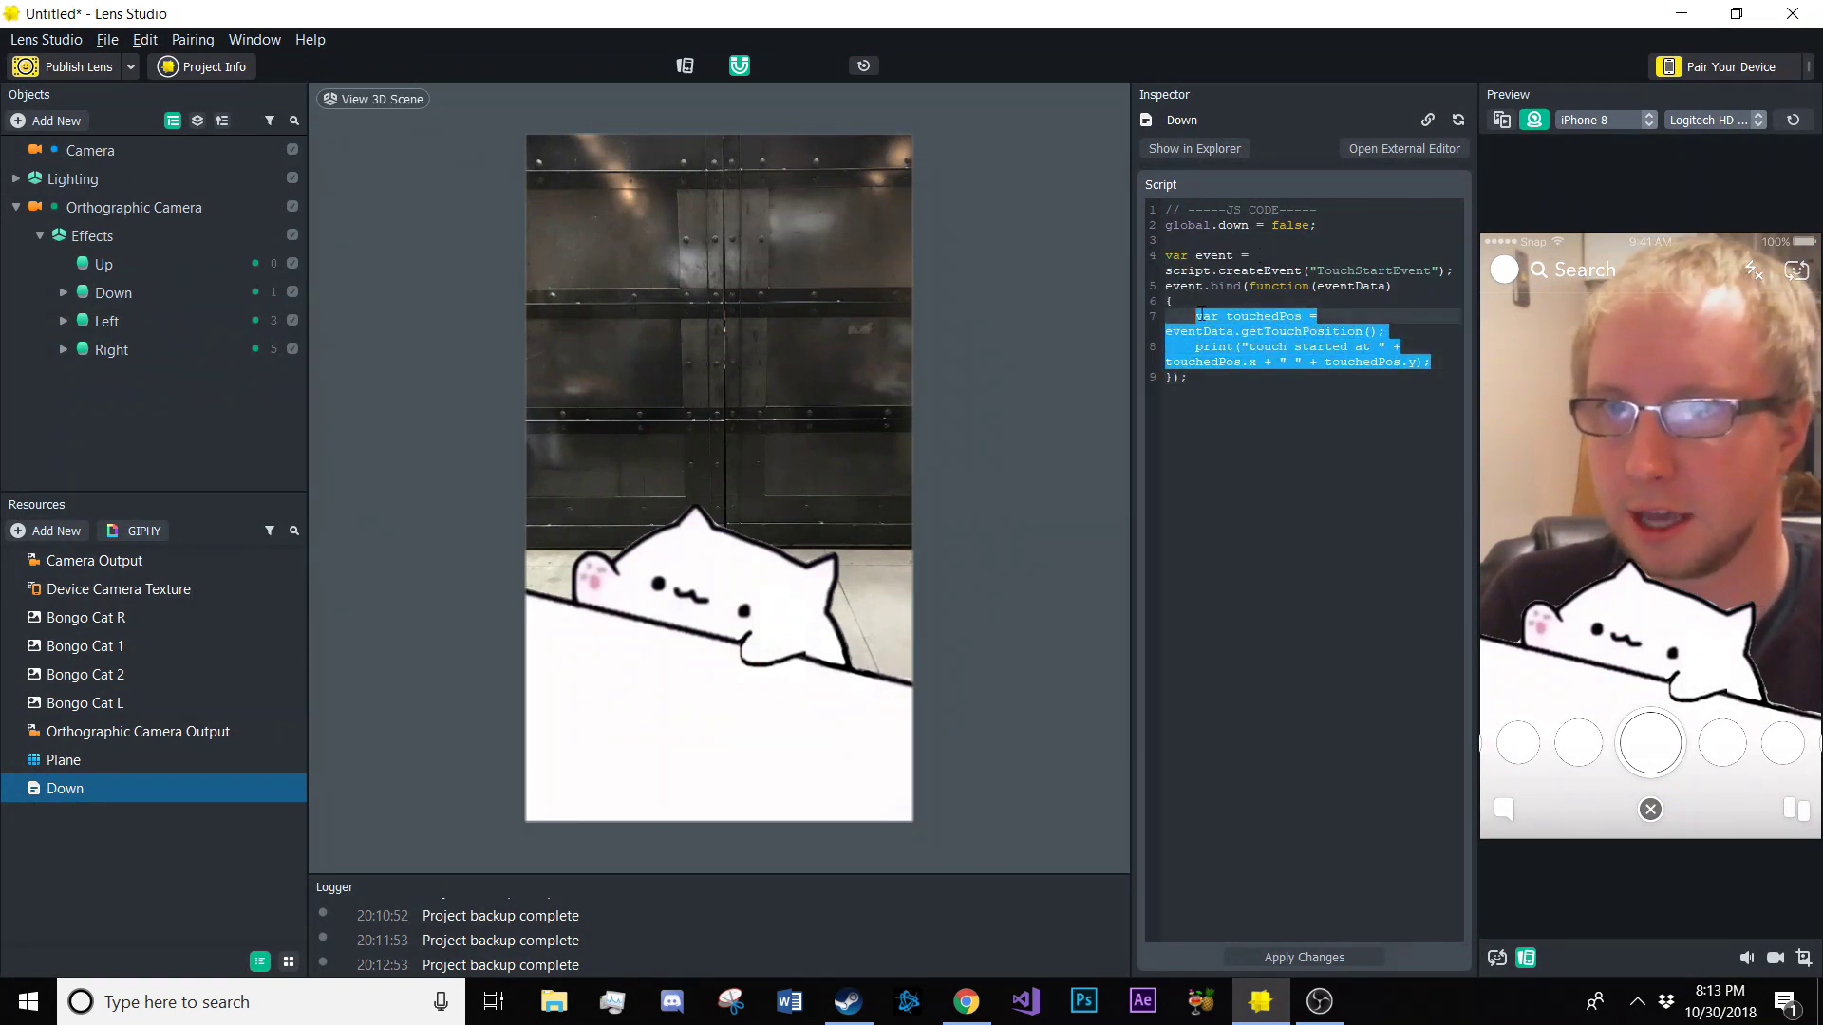
key("BackSpace")
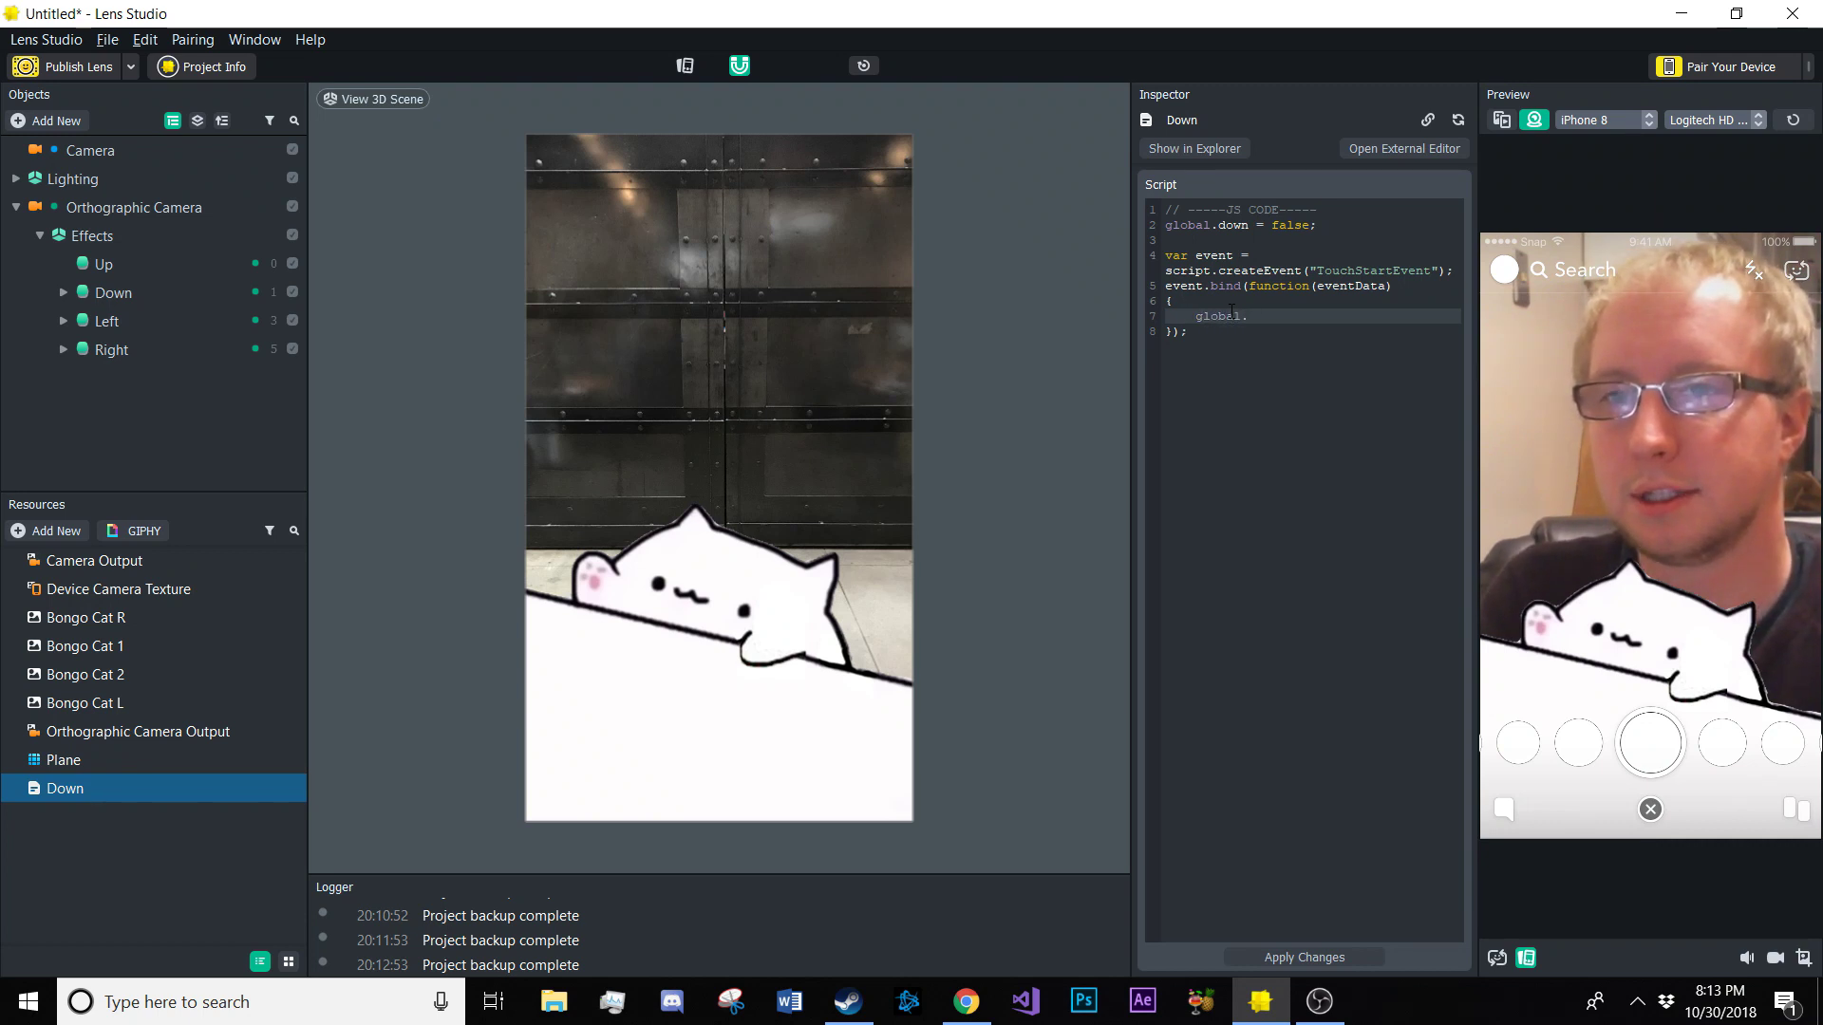
type("true;")
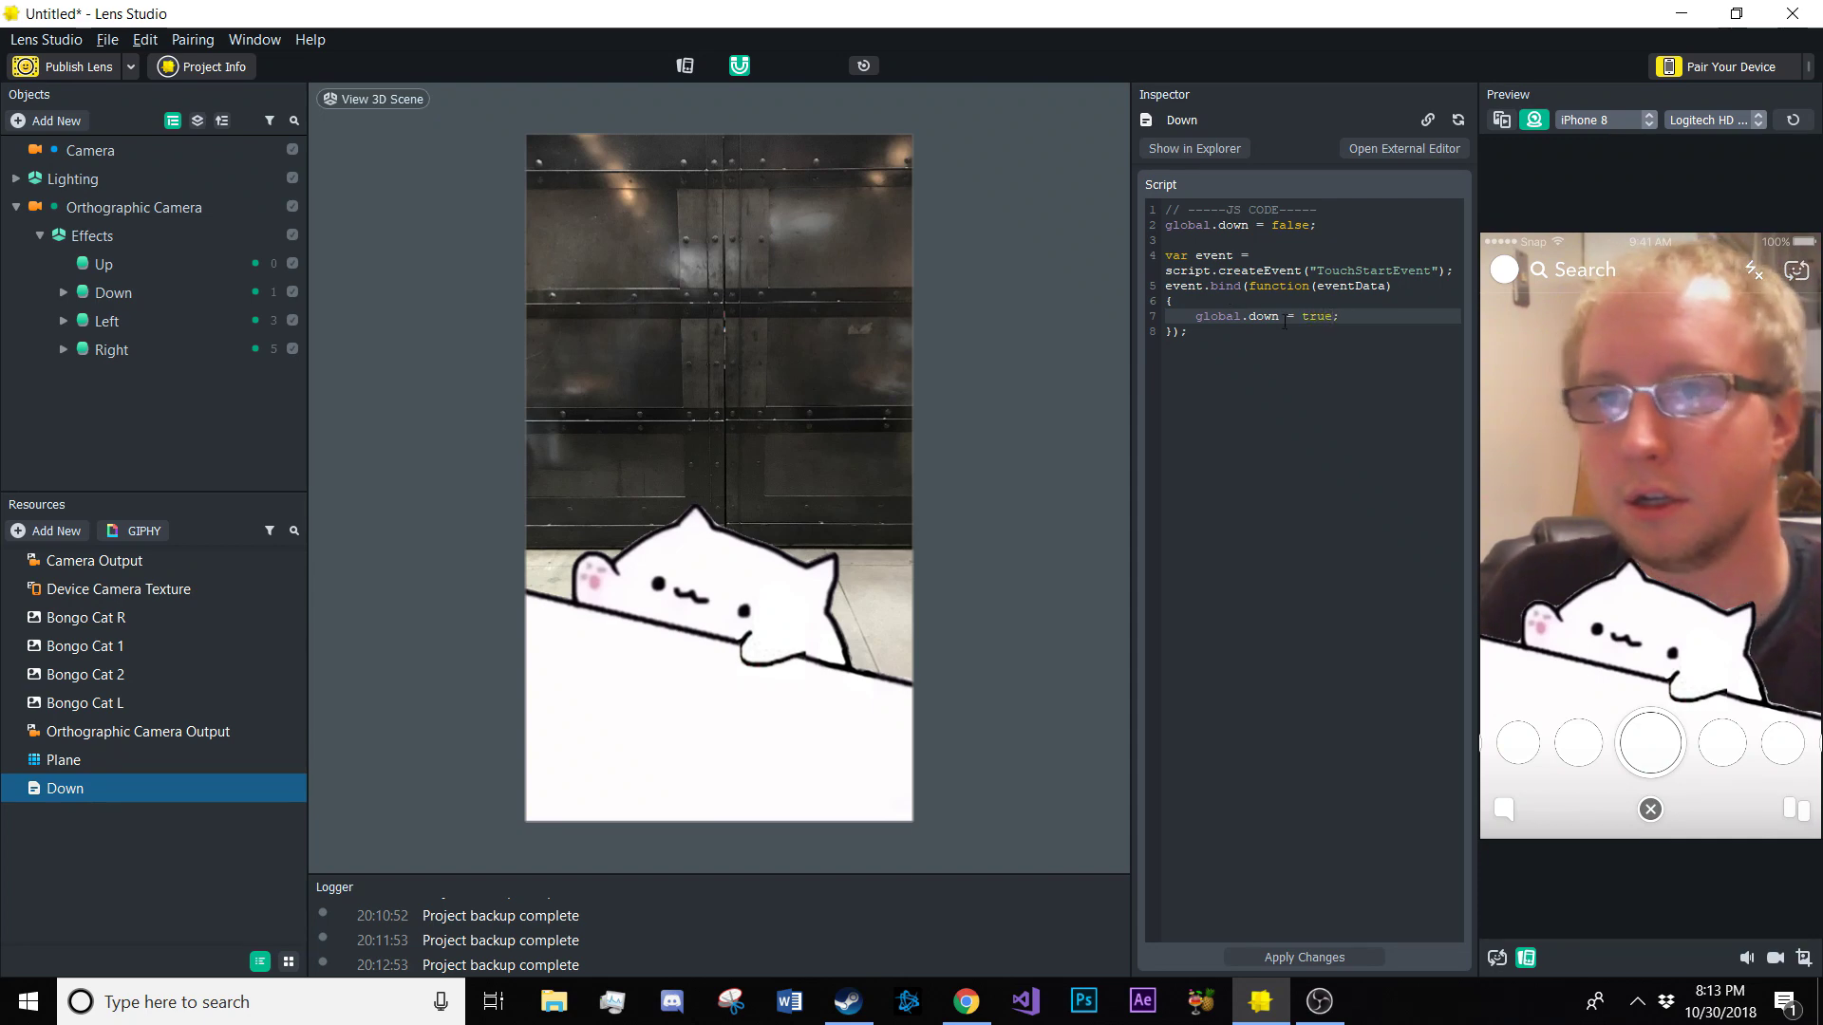
Search the Lens Studio API reference for touchendevent
left_click(966, 1001)
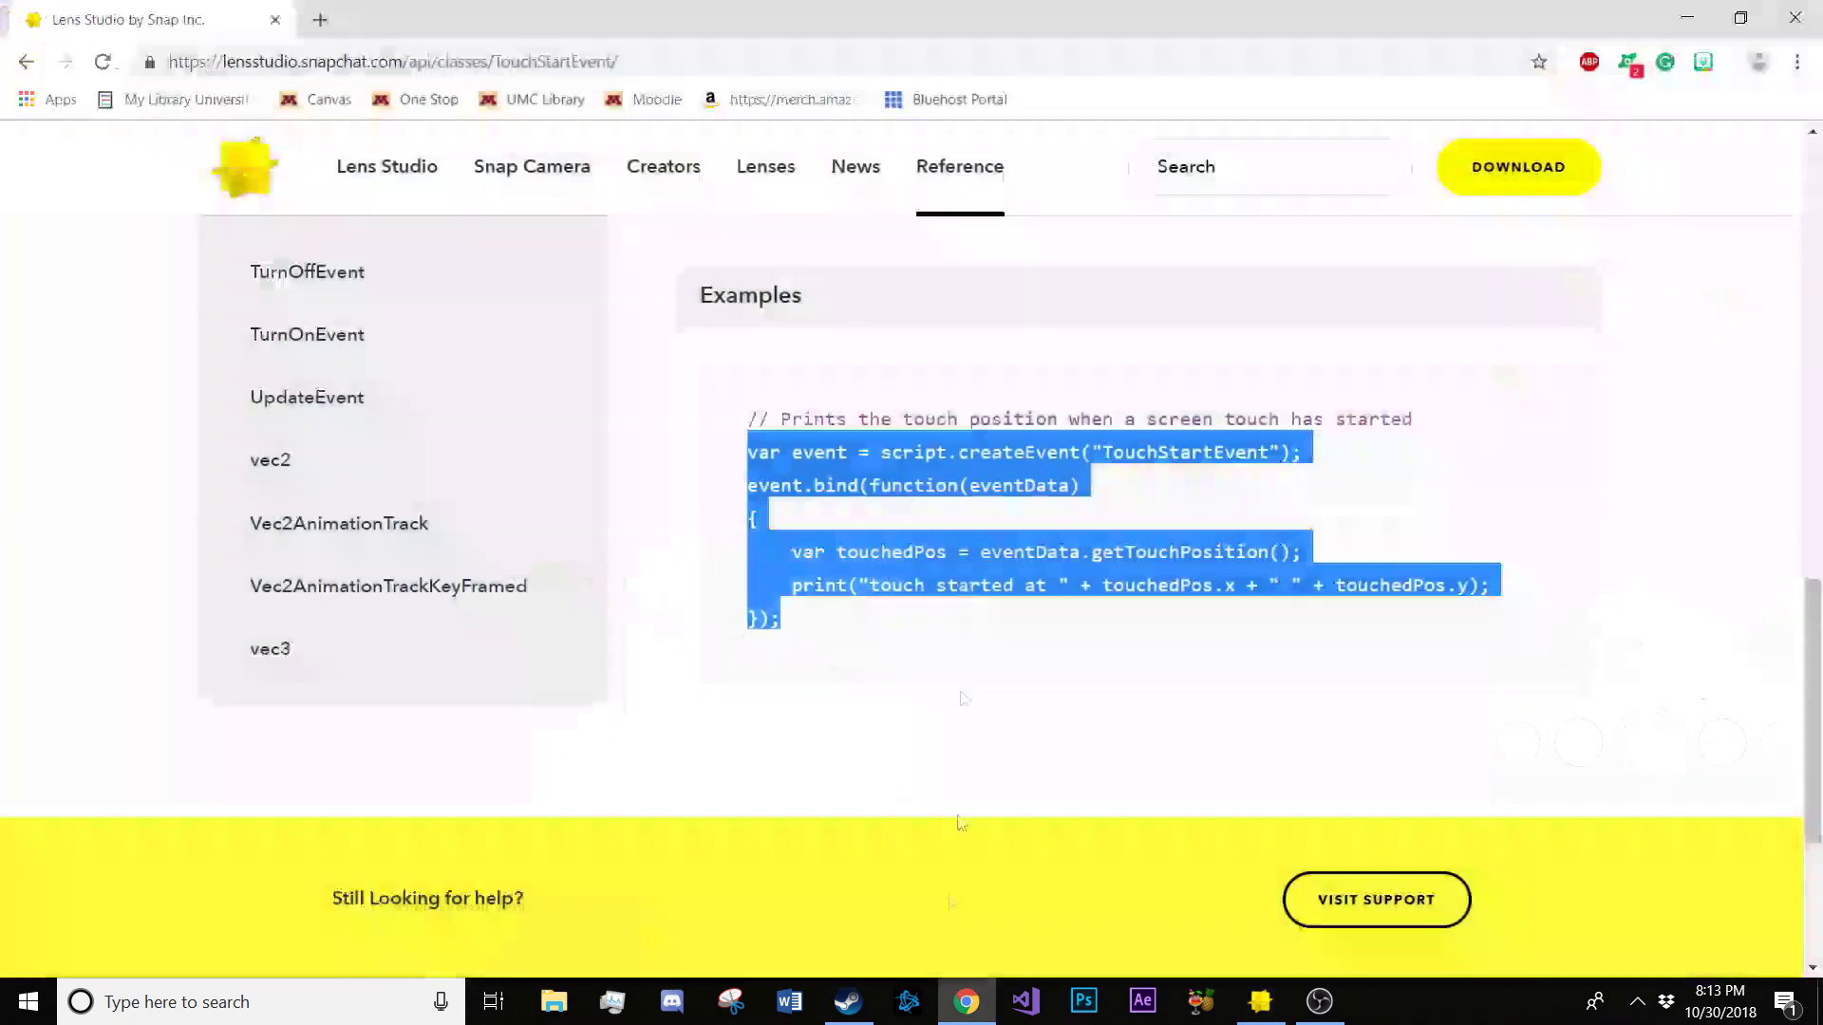
left_click(1267, 177)
type("touc")
key("Down")
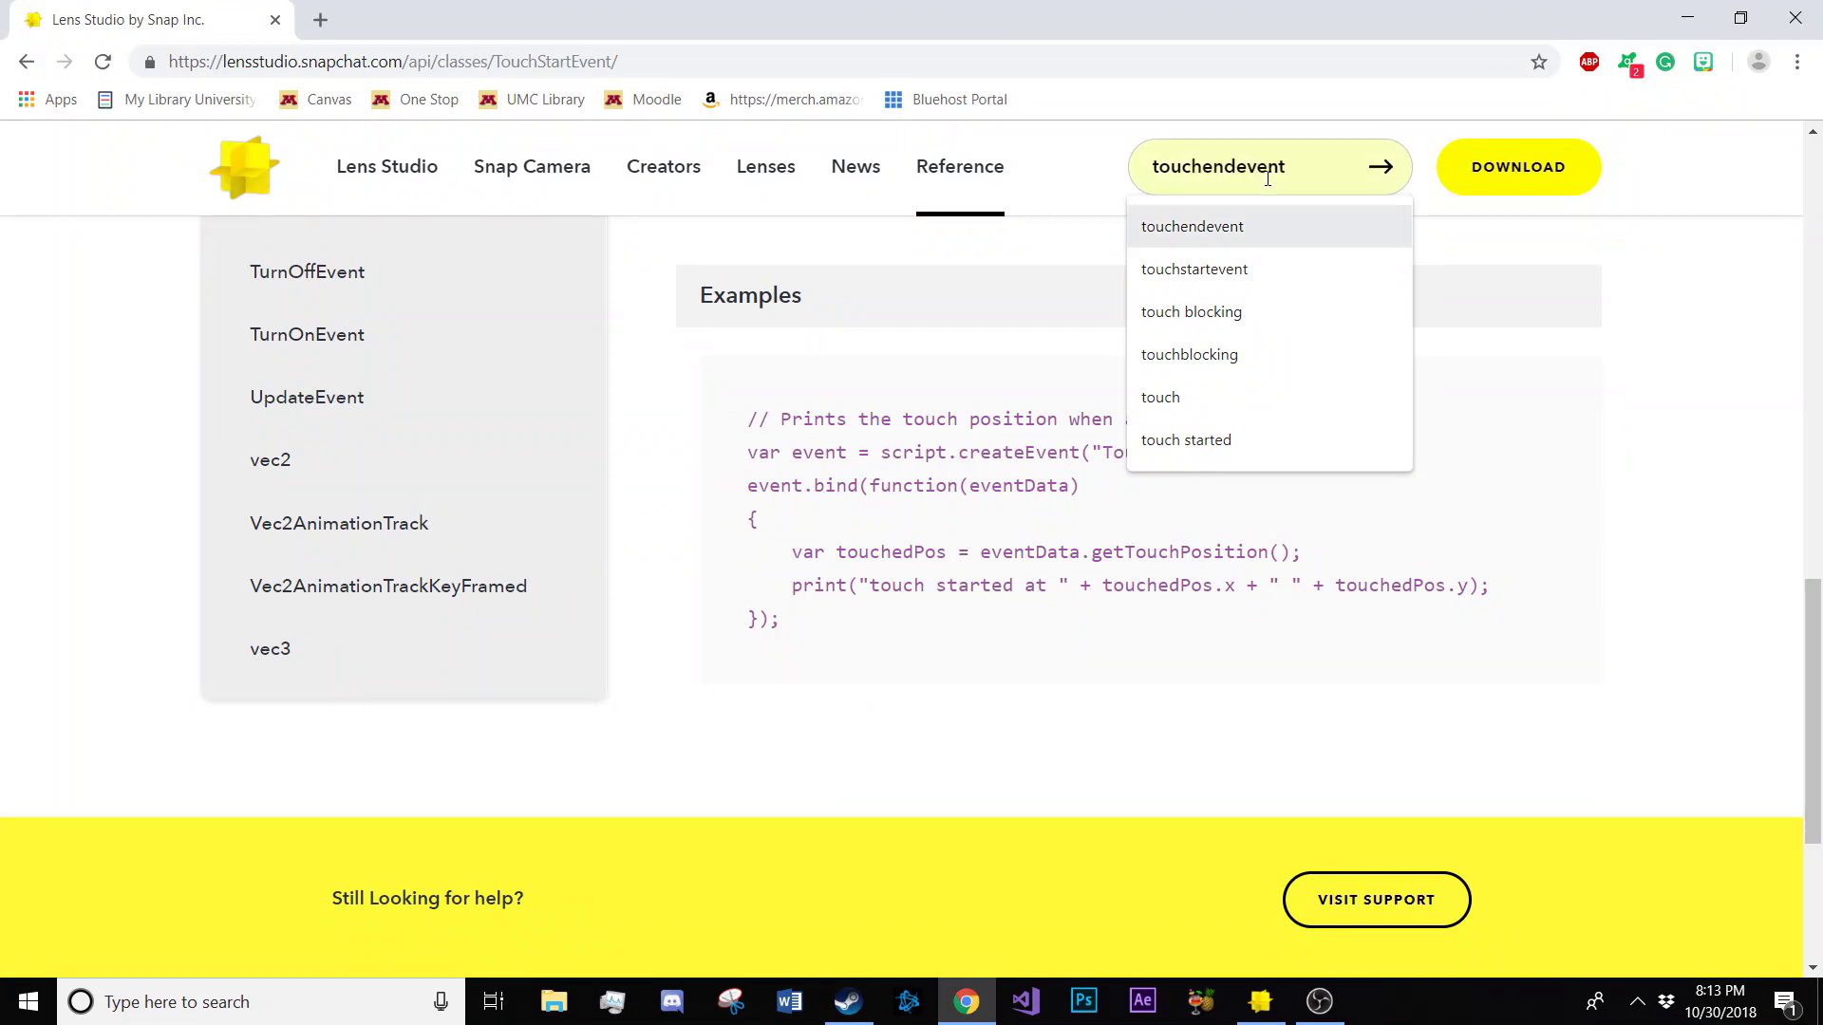
left_click(1381, 176)
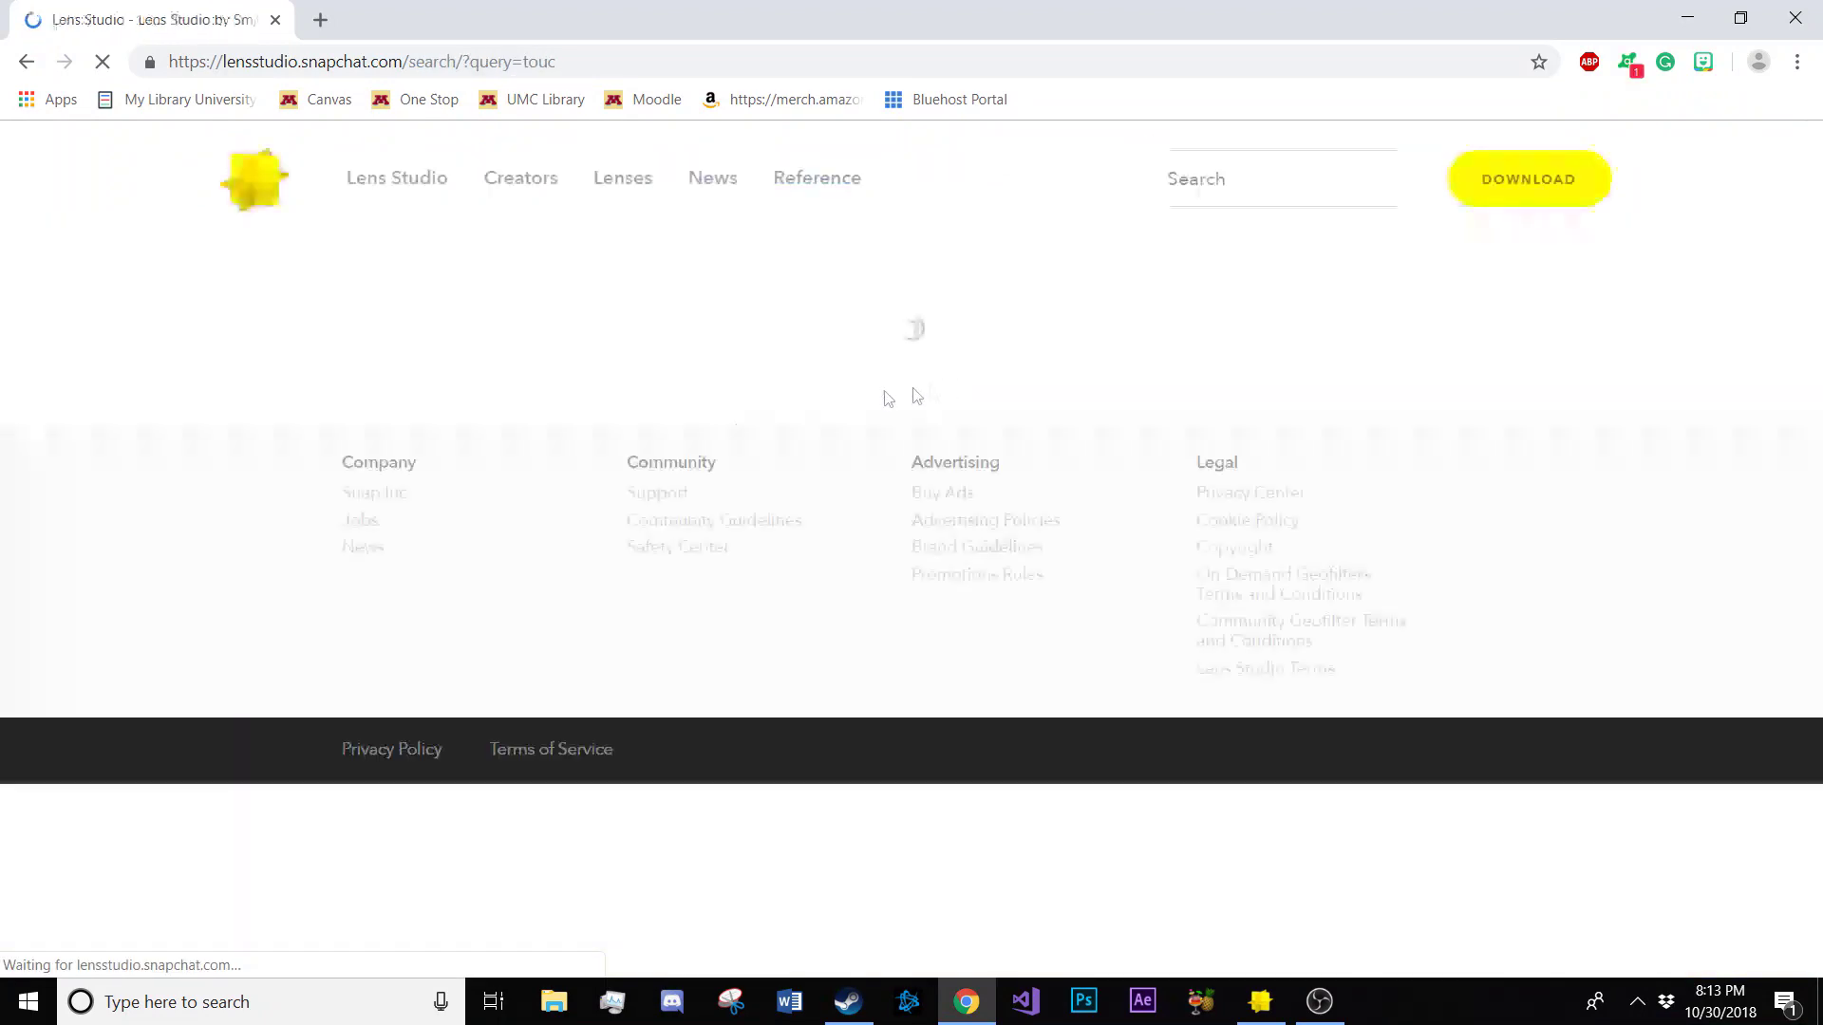
Re-run the touchendevent search, open the TouchEndEvent page and select its example code
left_click(1285, 186)
type("touch")
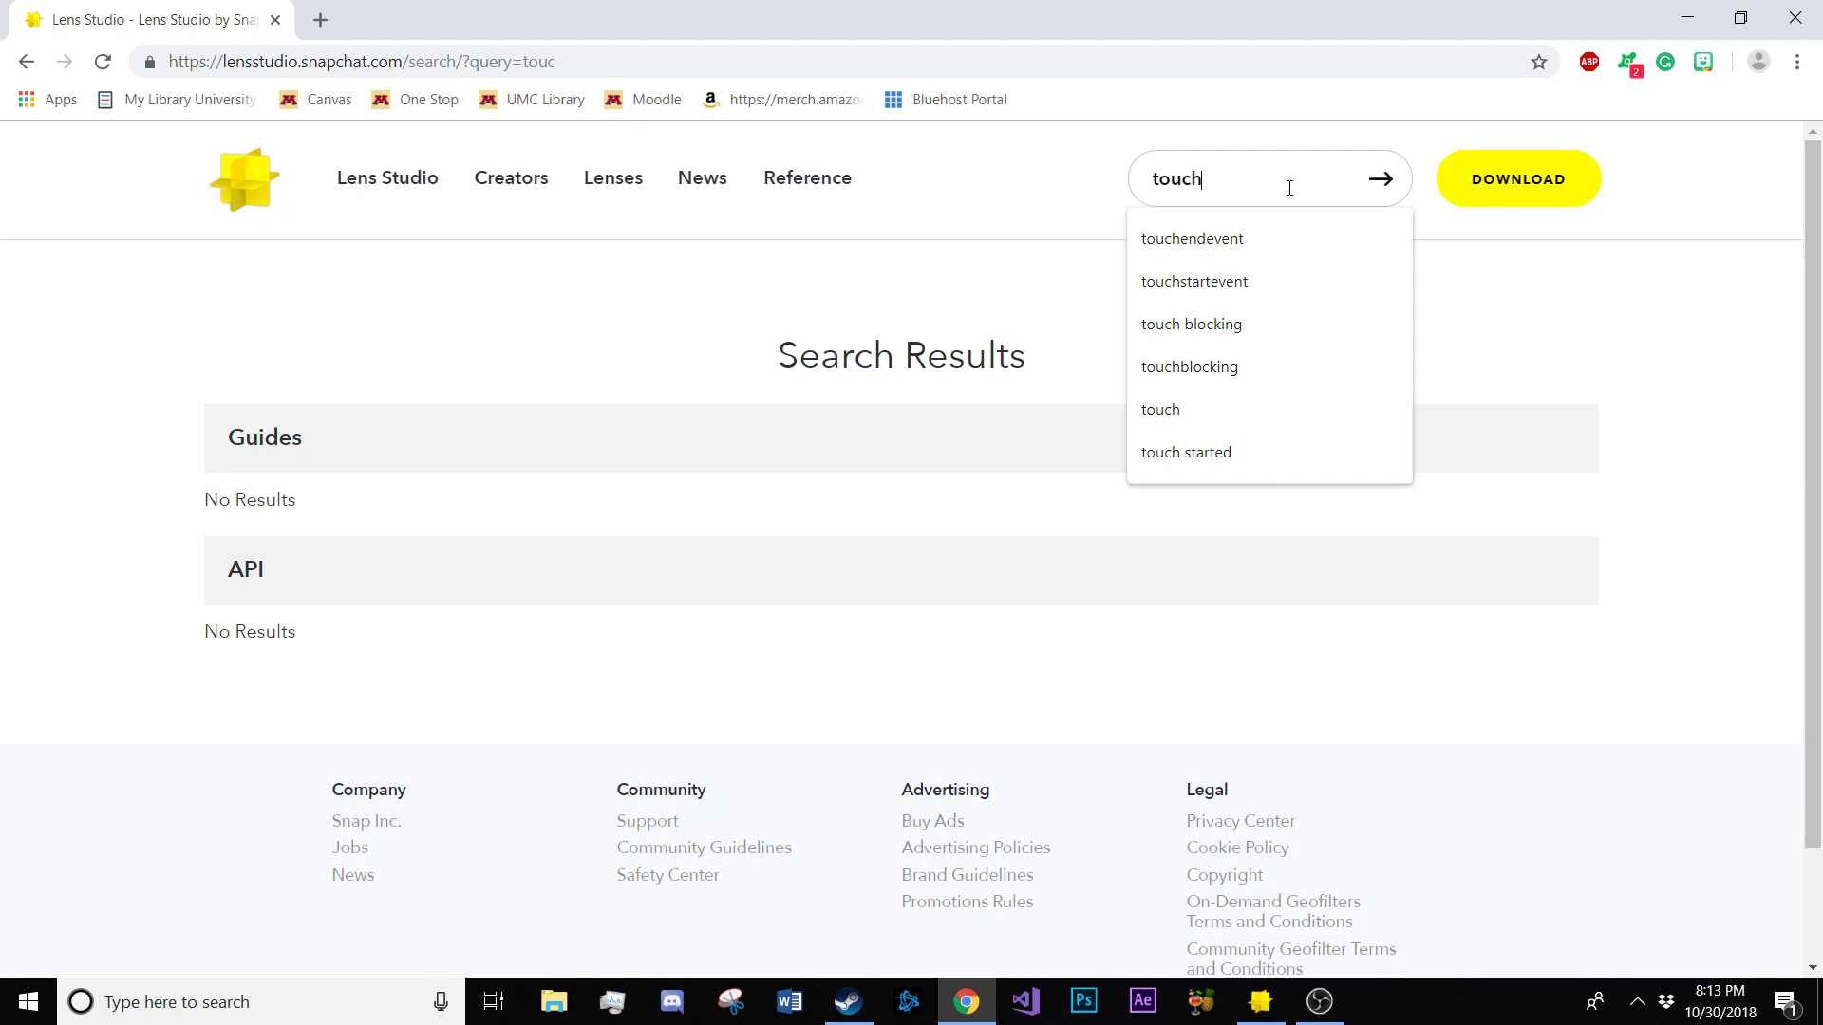
key("Down")
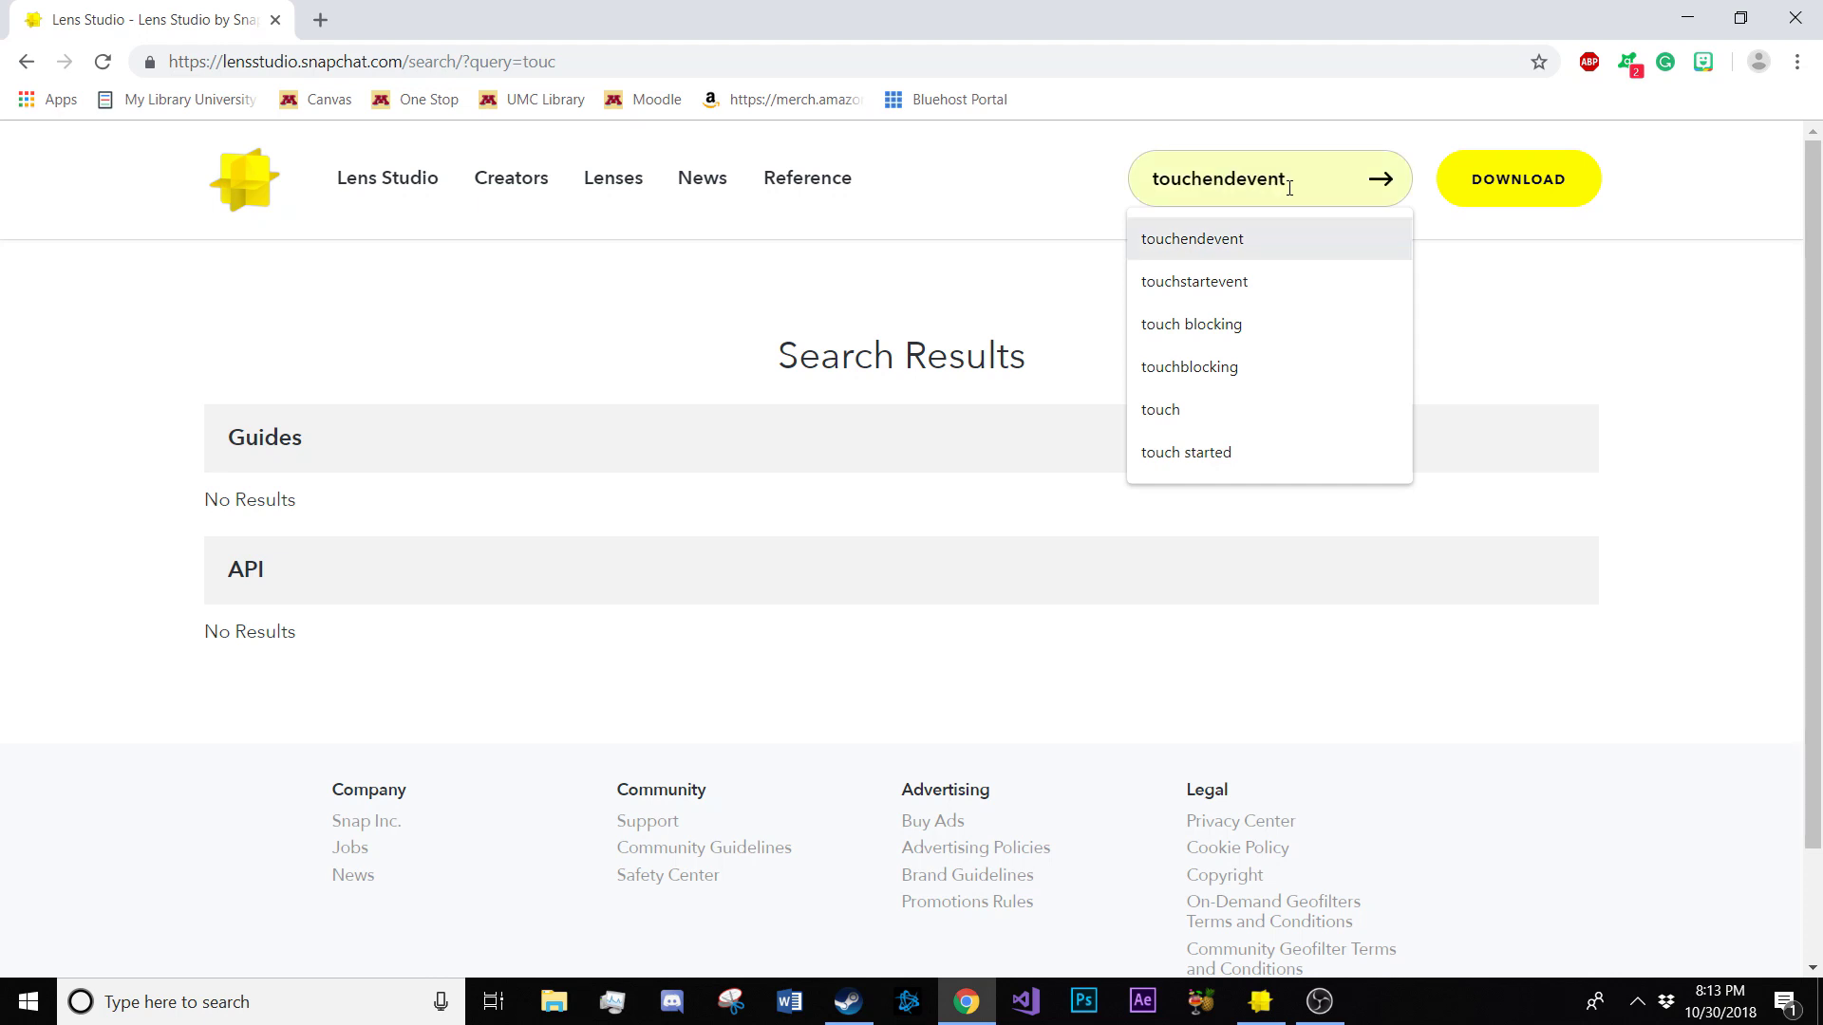
key("Return")
left_click(1382, 180)
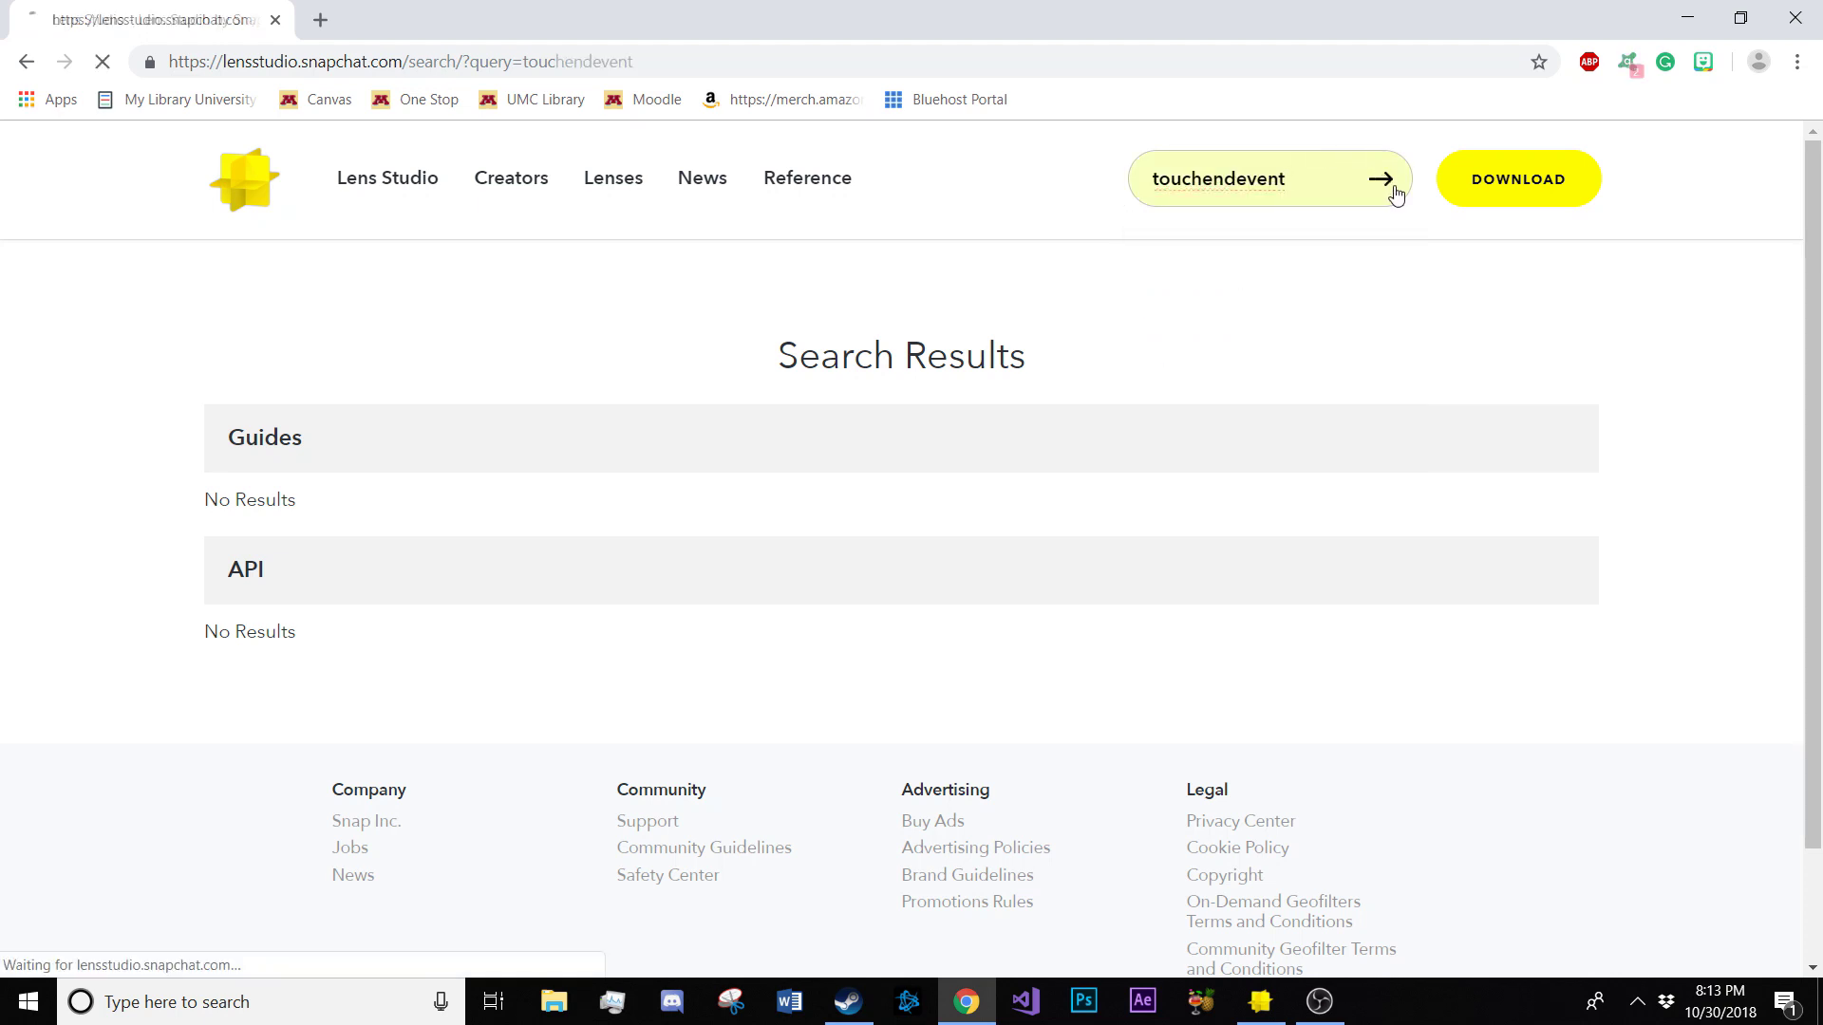
left_click(330, 502)
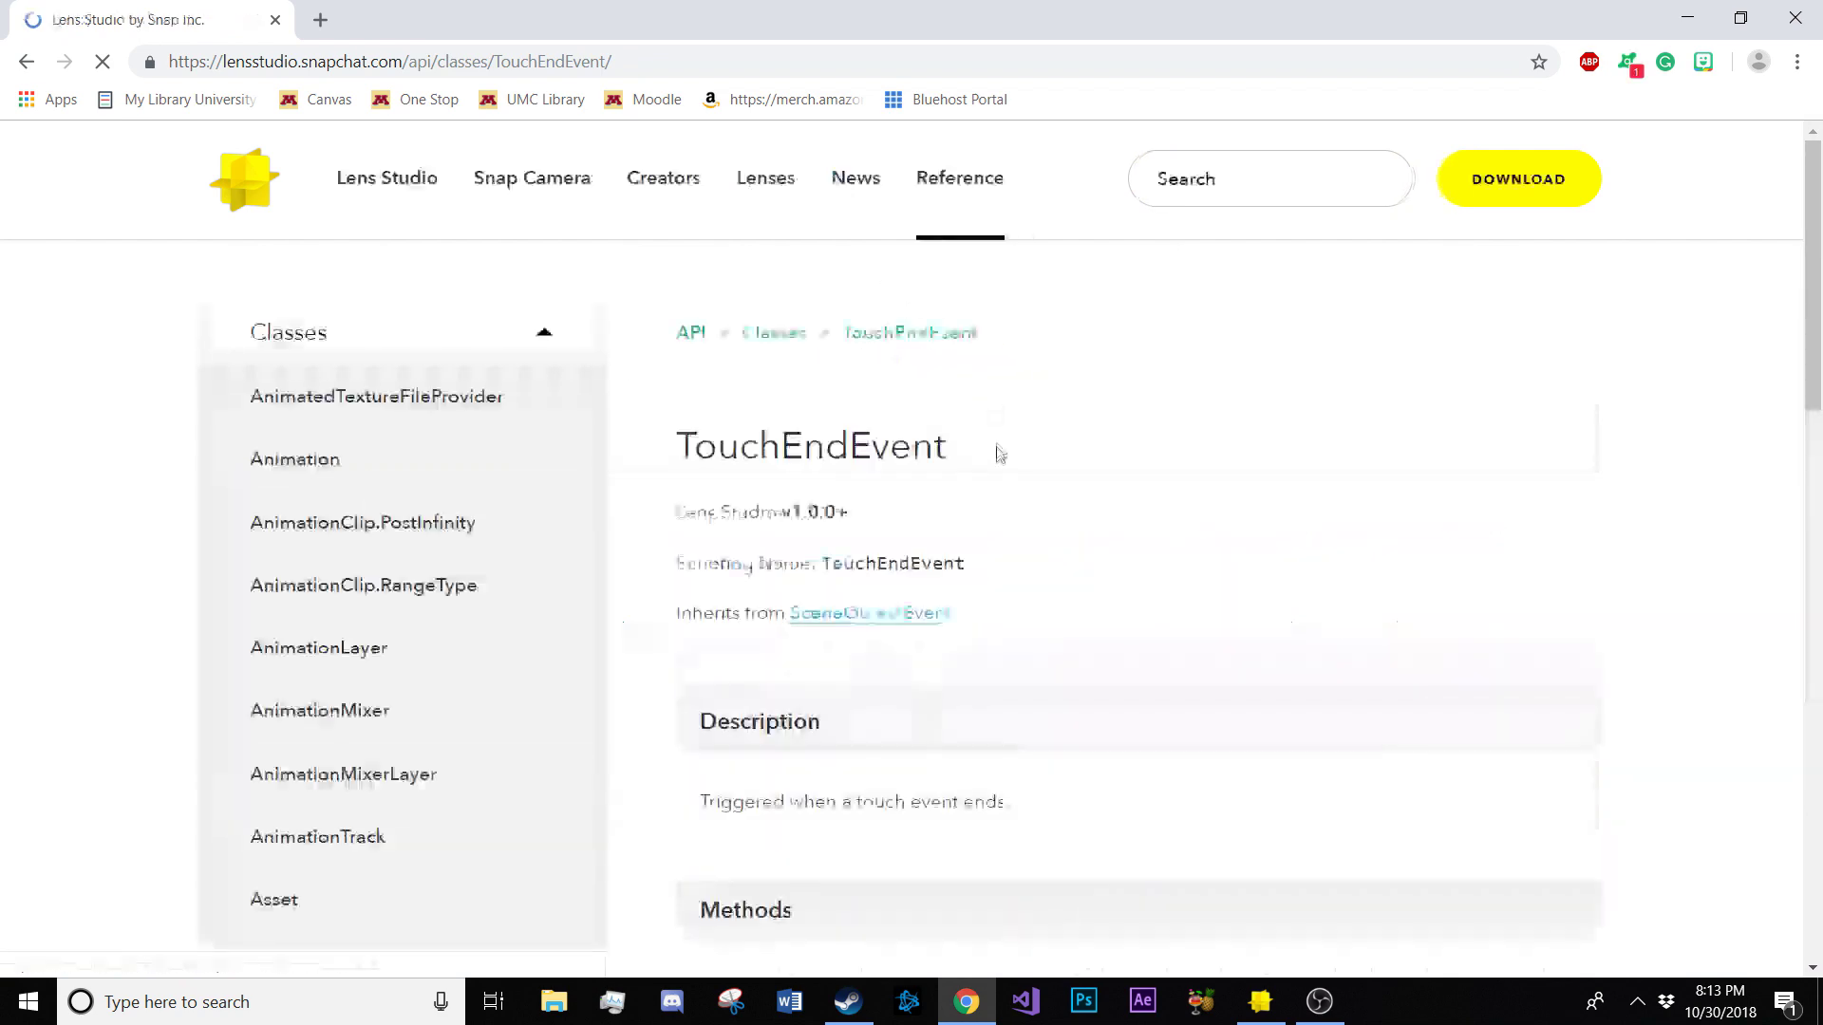
scroll(996, 488, "down", 15)
scroll(997, 488, "up", 5)
left_click_drag(815, 732, 724, 599)
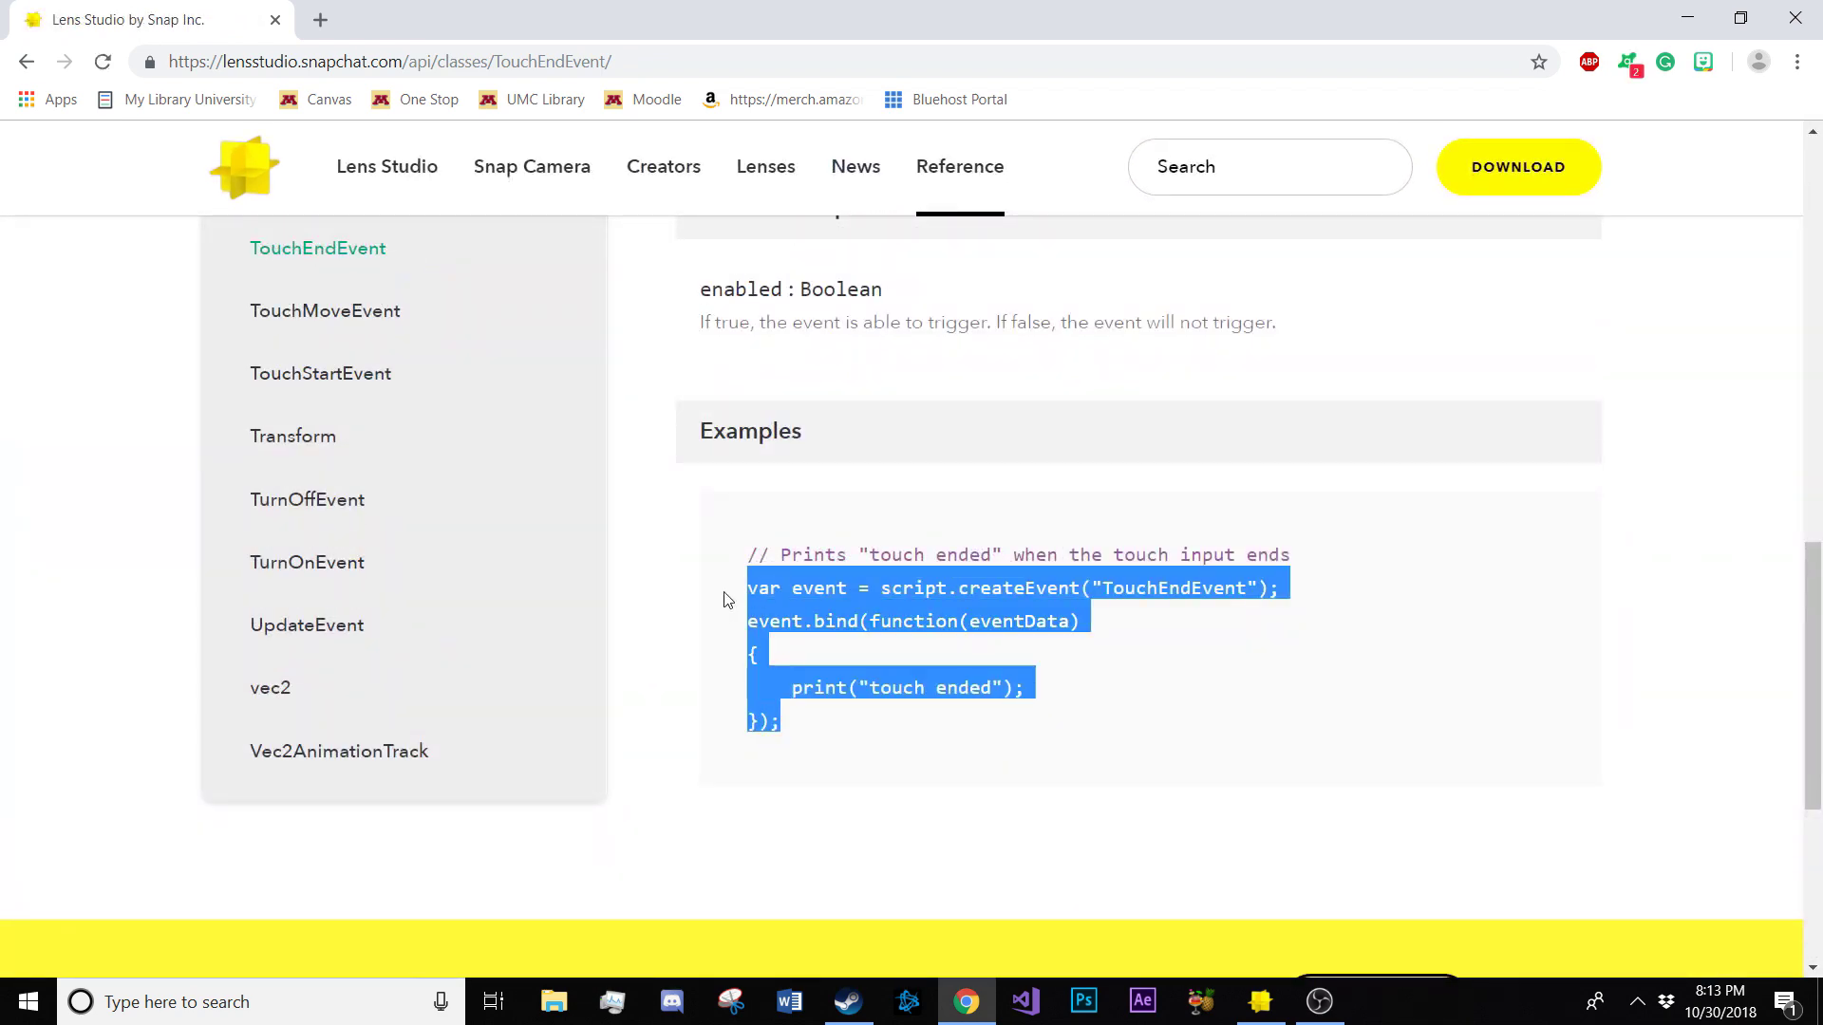
right_click(745, 596)
Paste the TouchEndEvent example into the Down script with its print line replaced by global.down = false;
left_click(788, 602)
left_click(1692, 19)
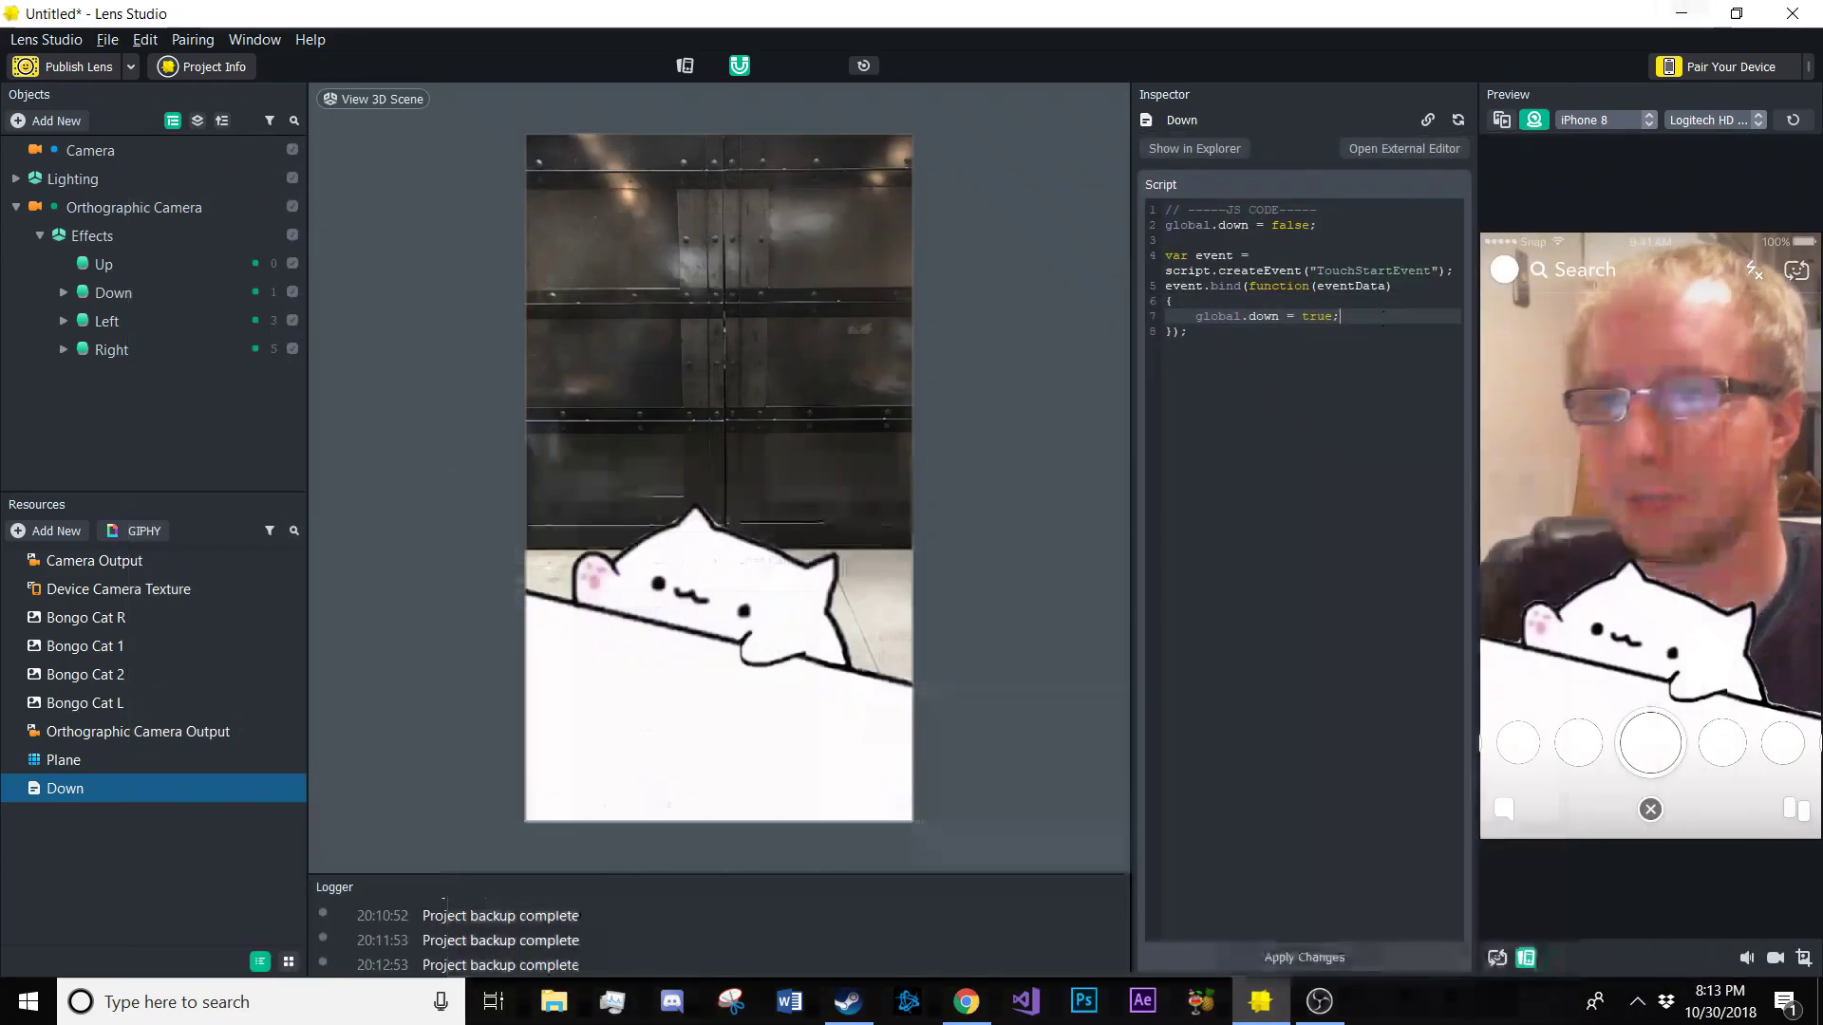
left_click(1327, 336)
key("ctrl+v")
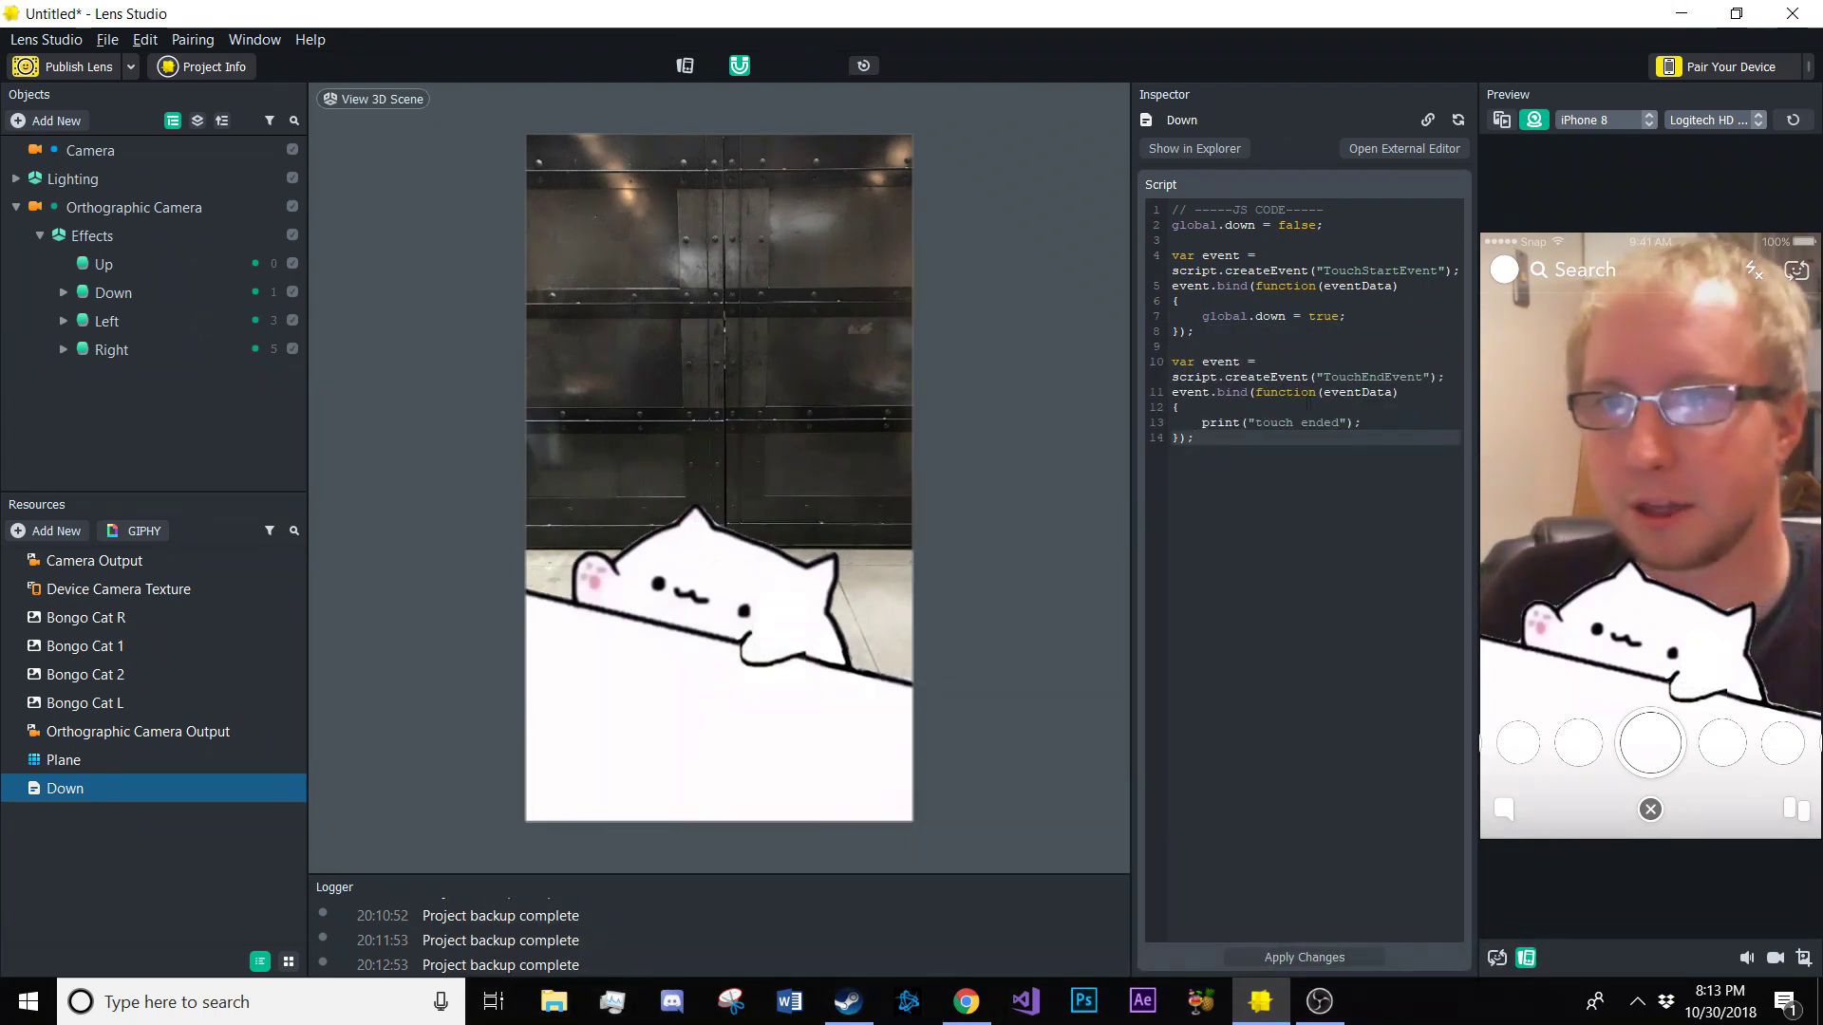
left_click_drag(1378, 419, 1201, 422)
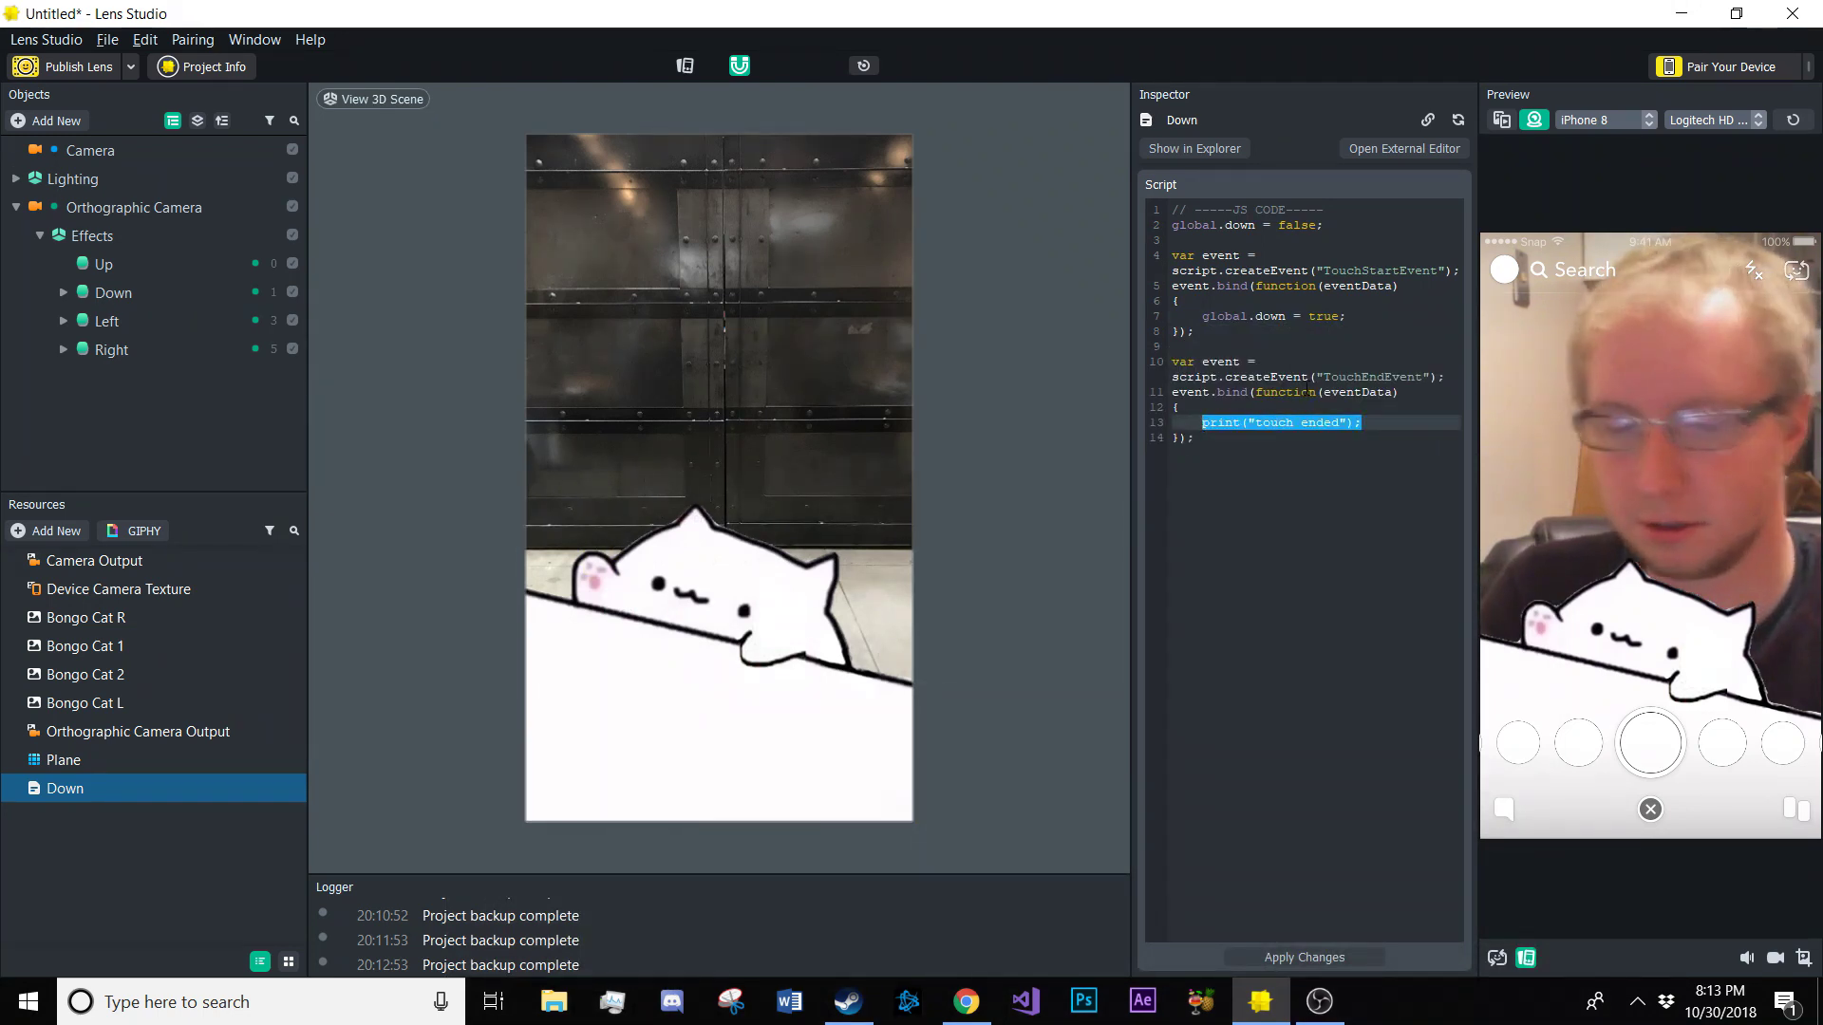
type("global.down")
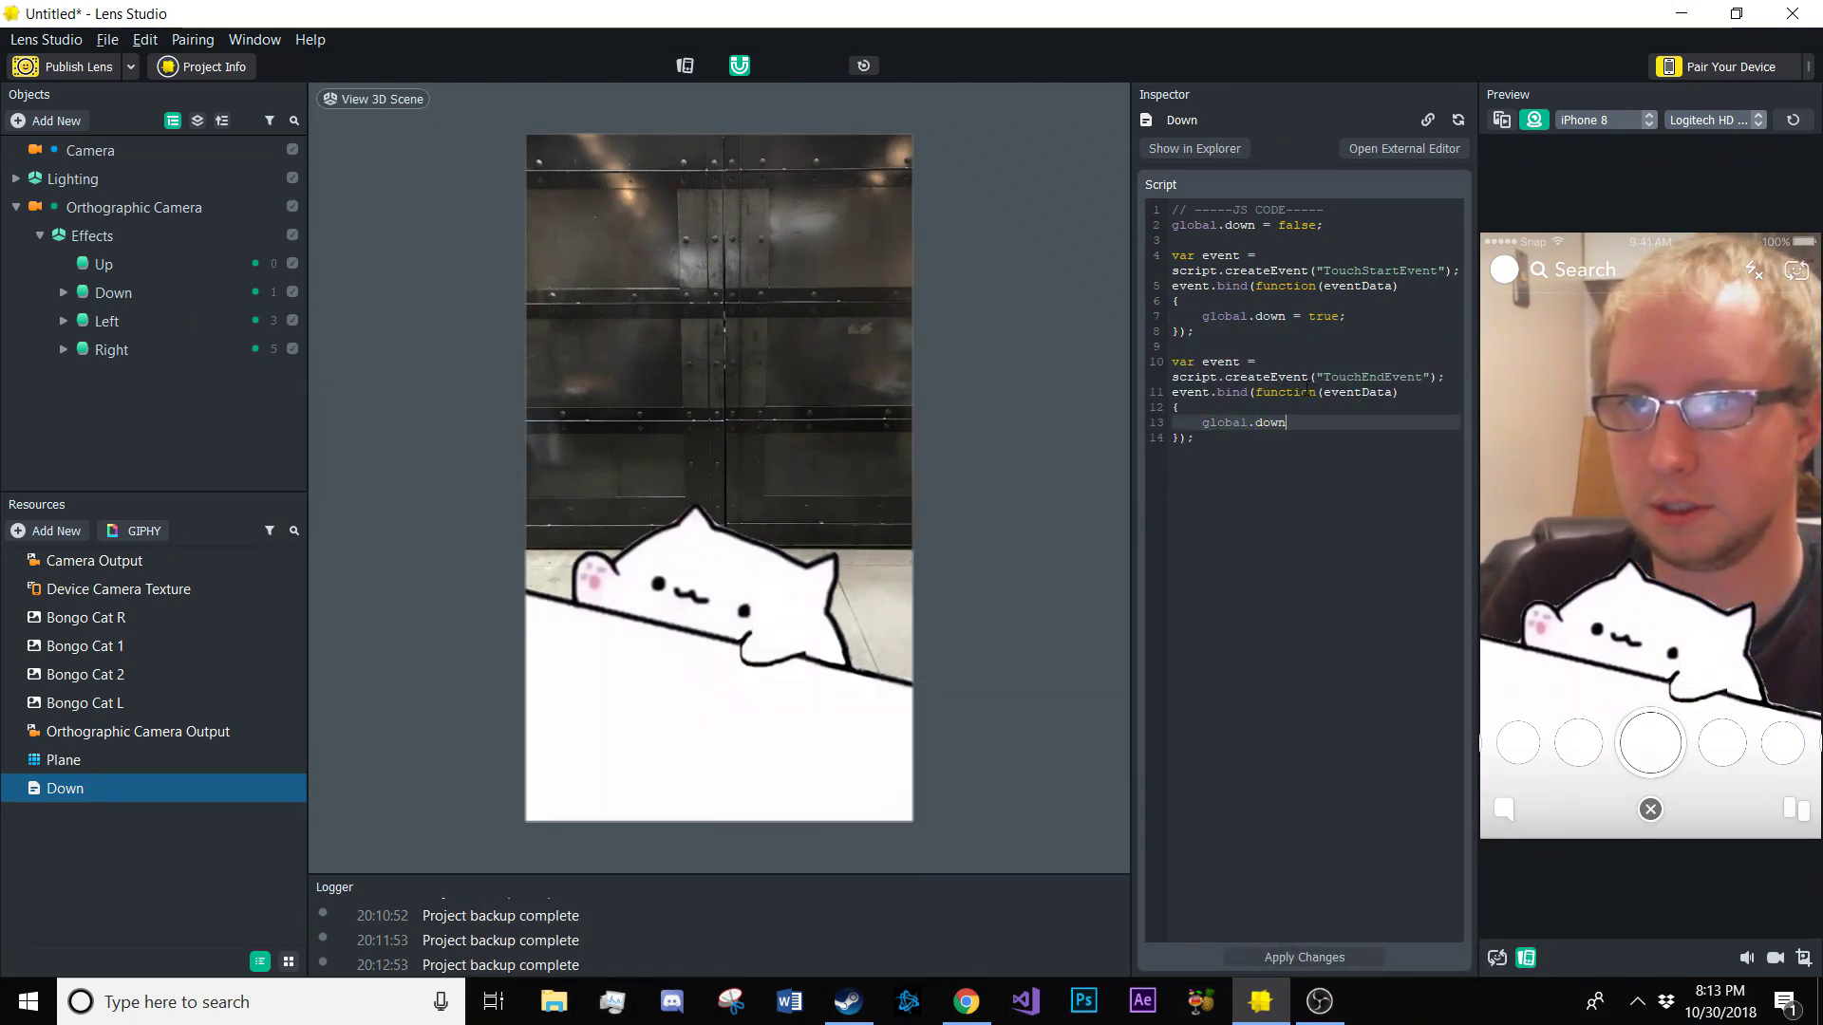
type(" = false;")
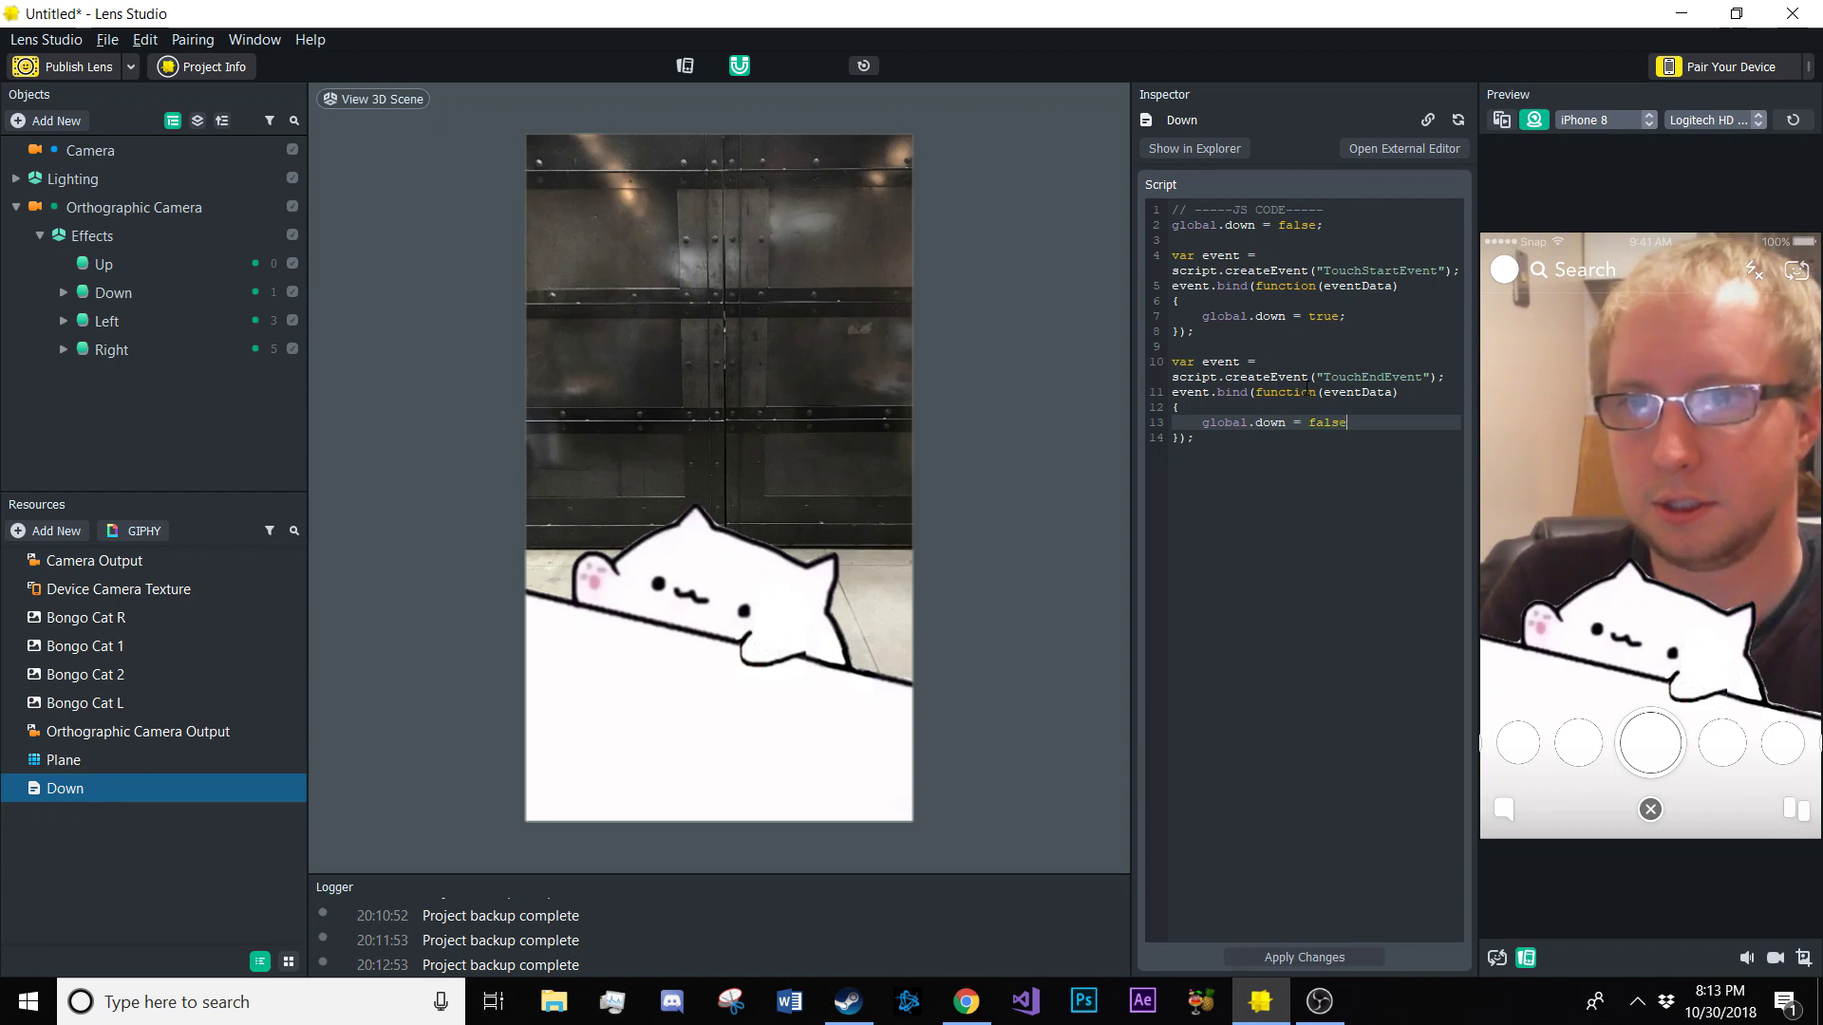
Add print("down"); after line 7 in the touch-start handler and enlarge the Logger panel
left_click(1357, 313)
key("Return")
type("p")
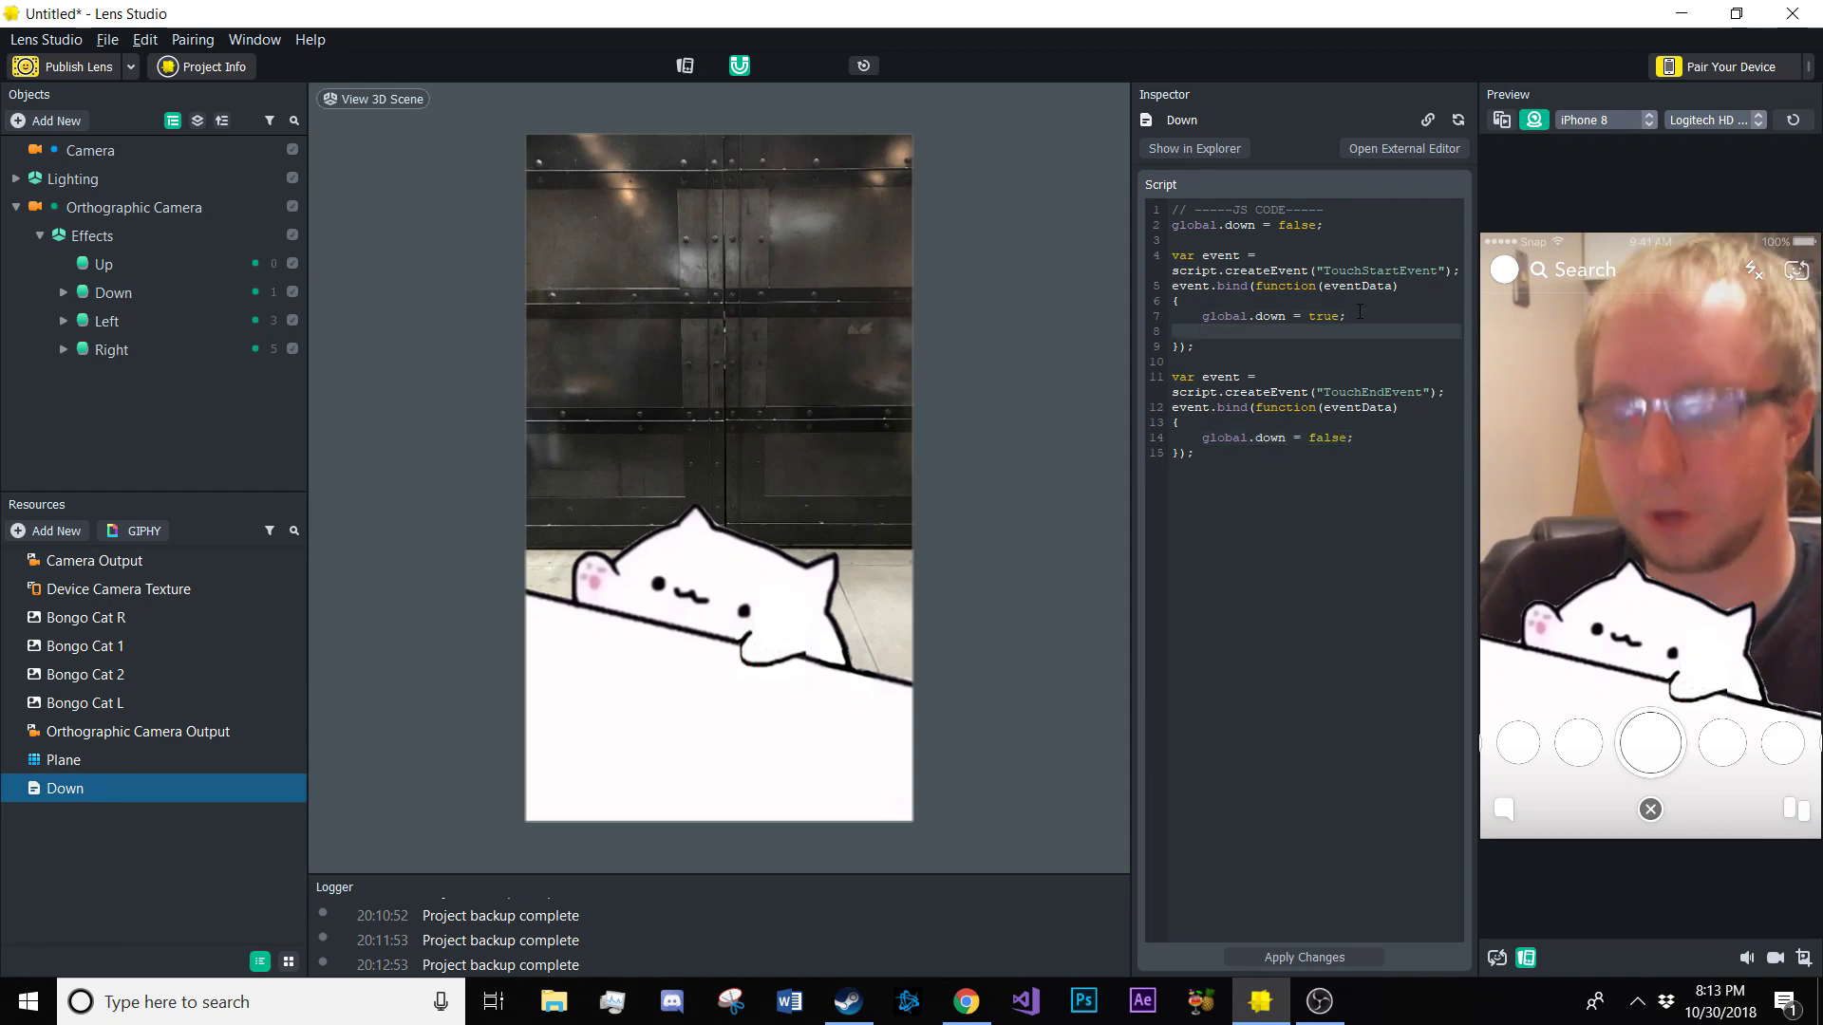
type("rint")
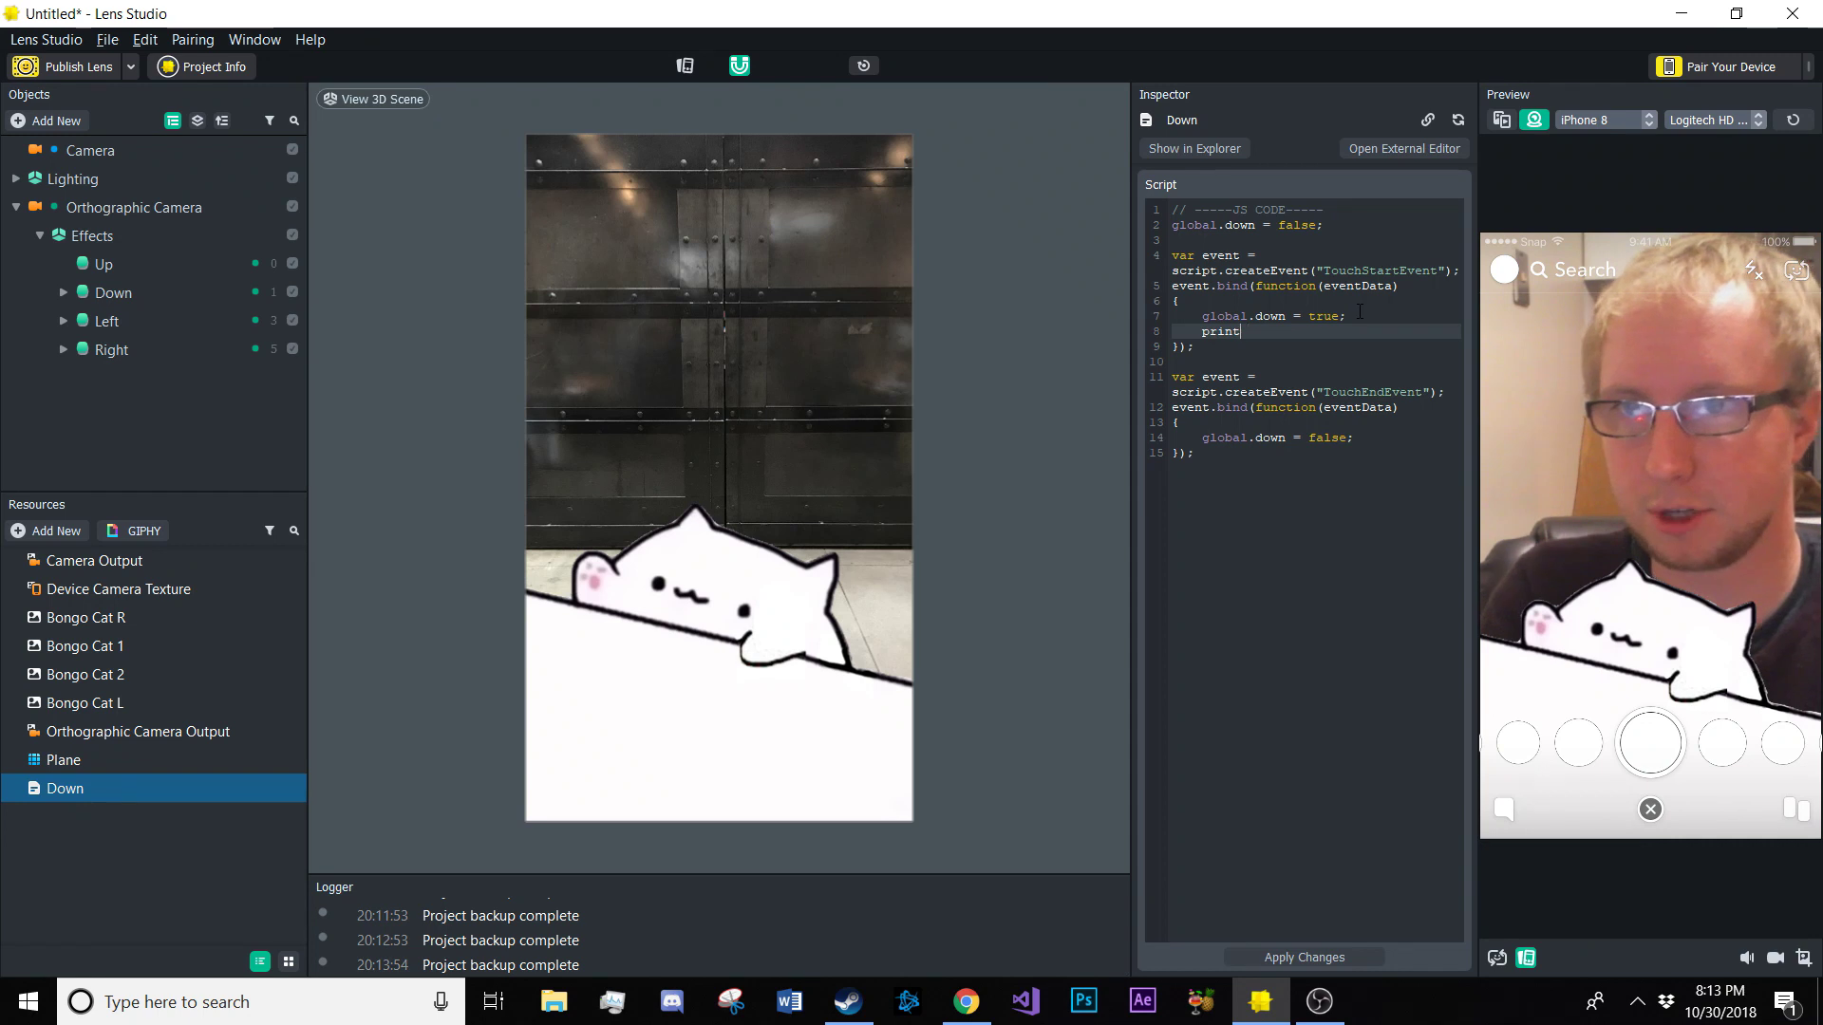
type("(\"d")
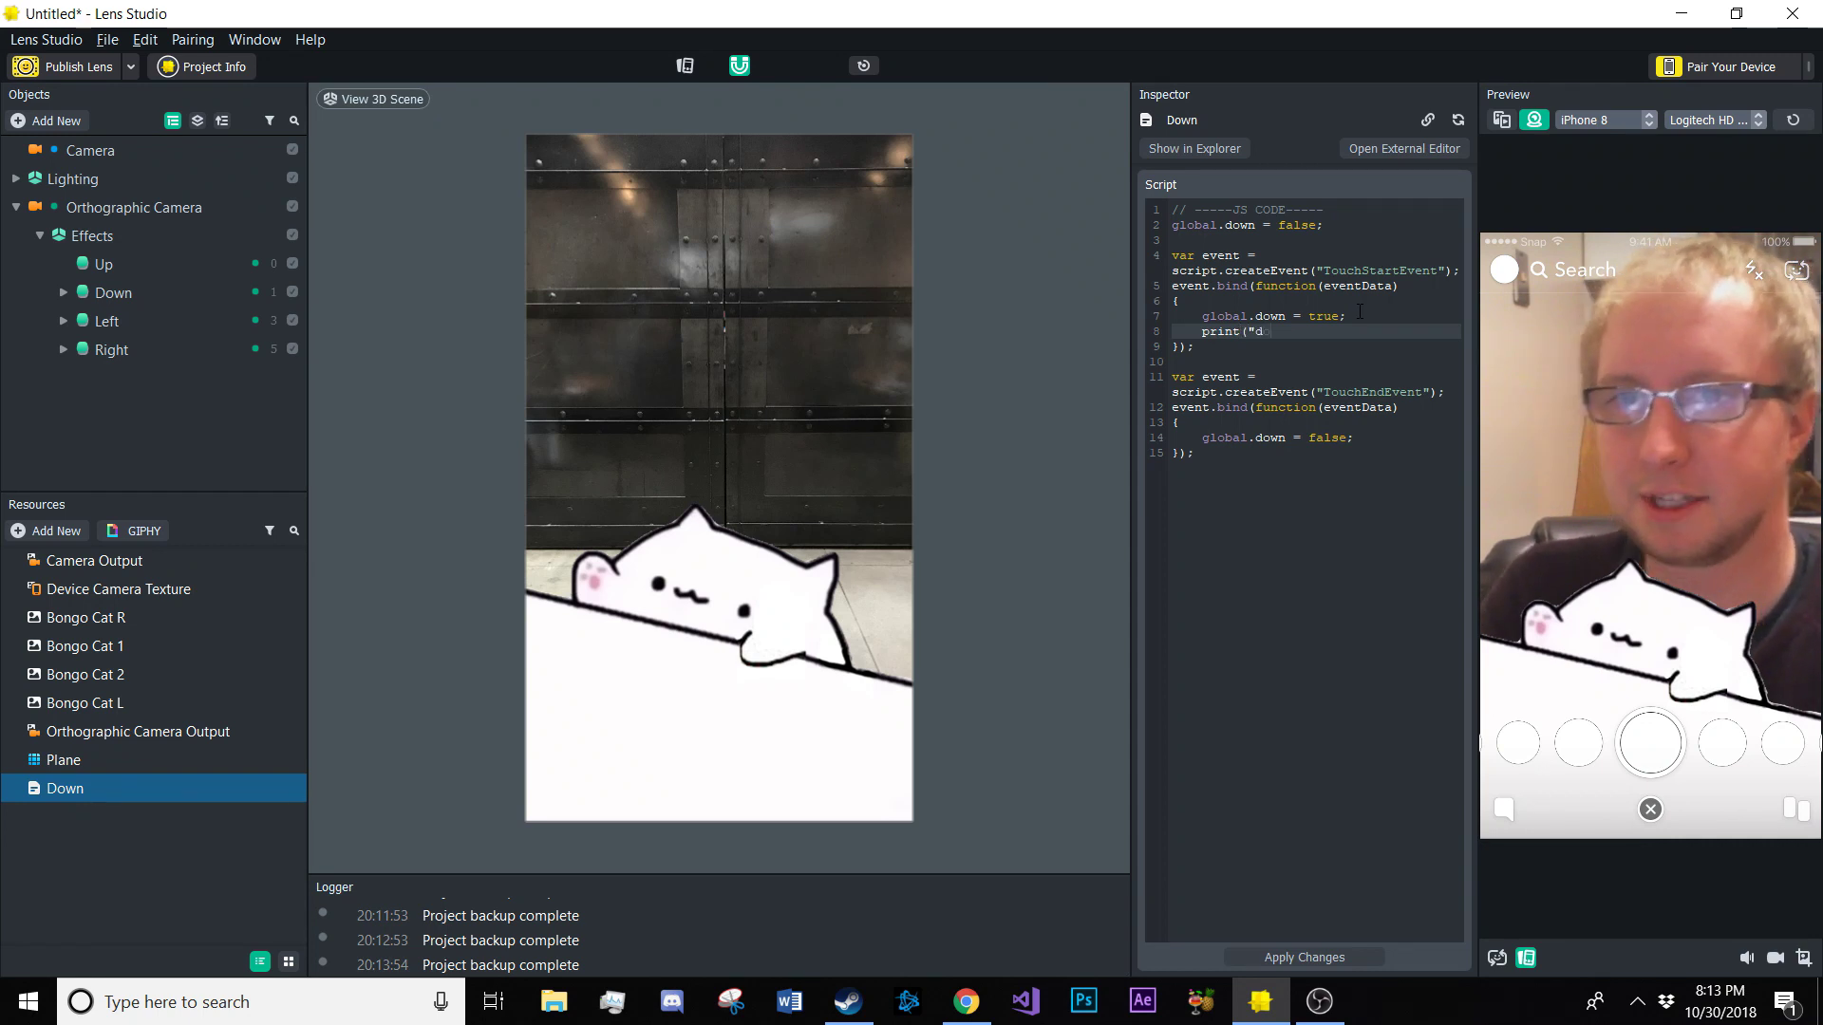
type("own\");")
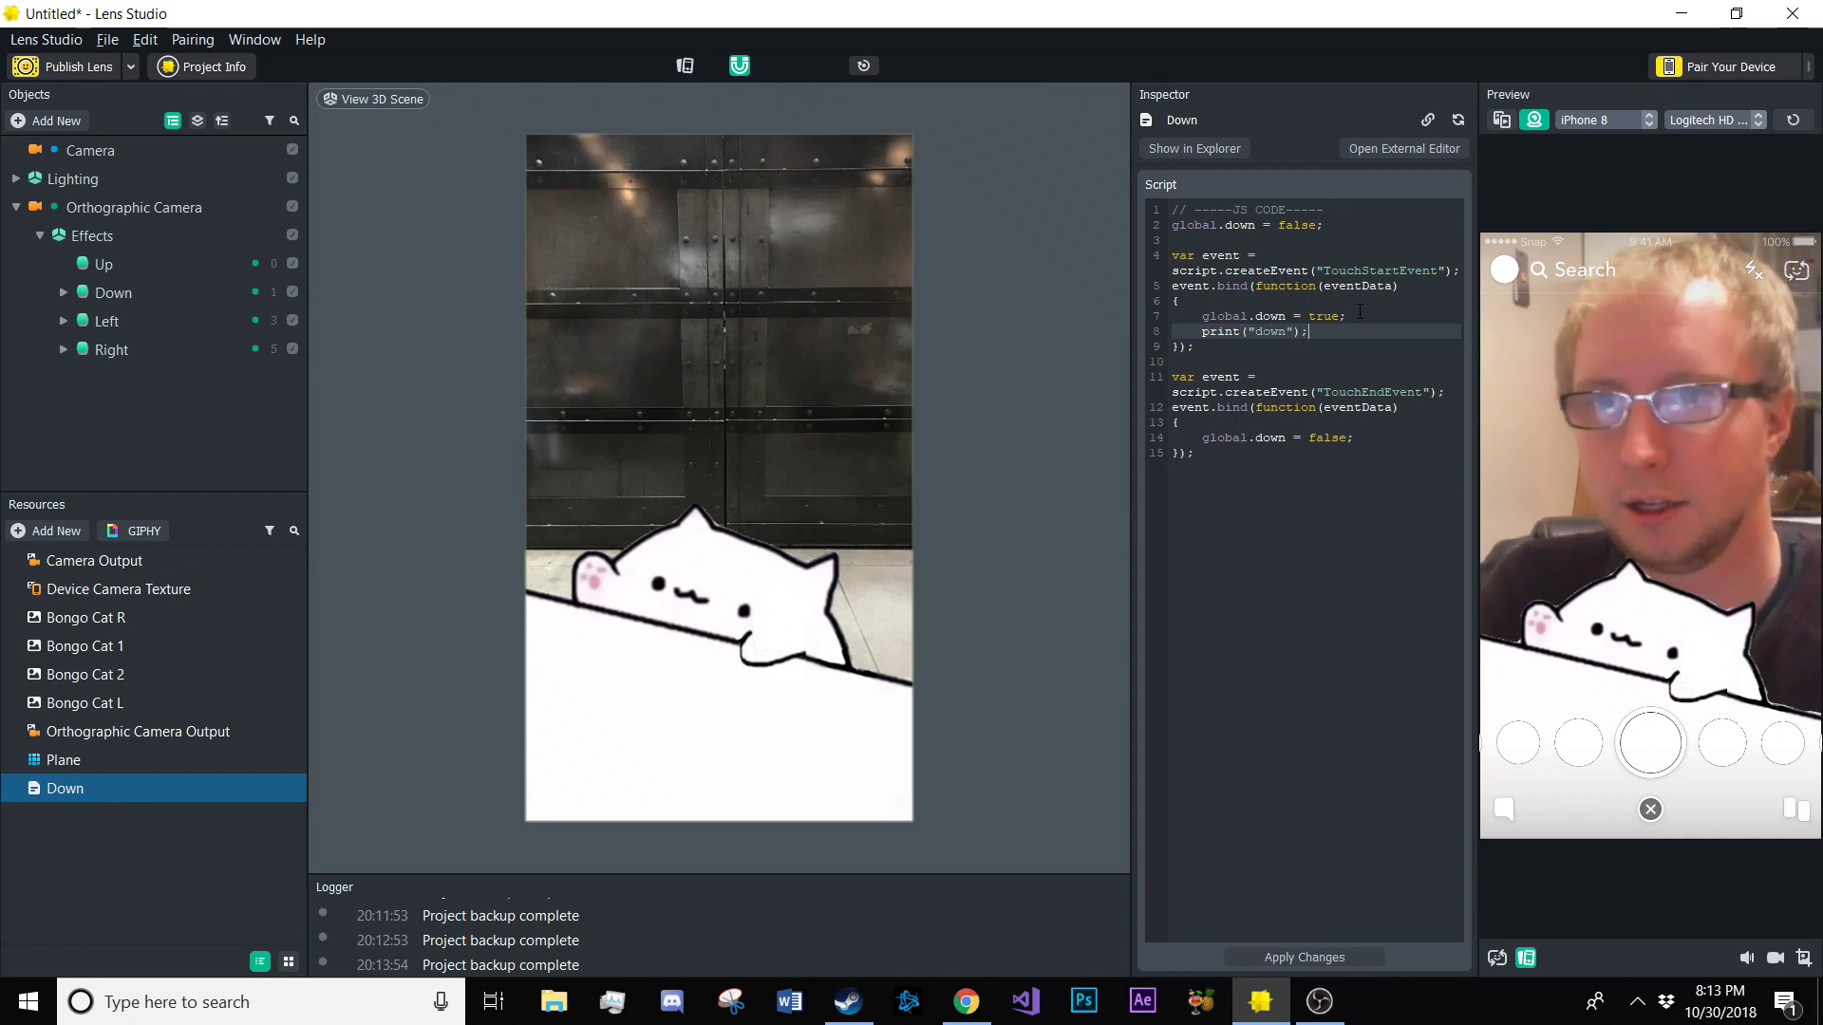
left_click(1310, 886)
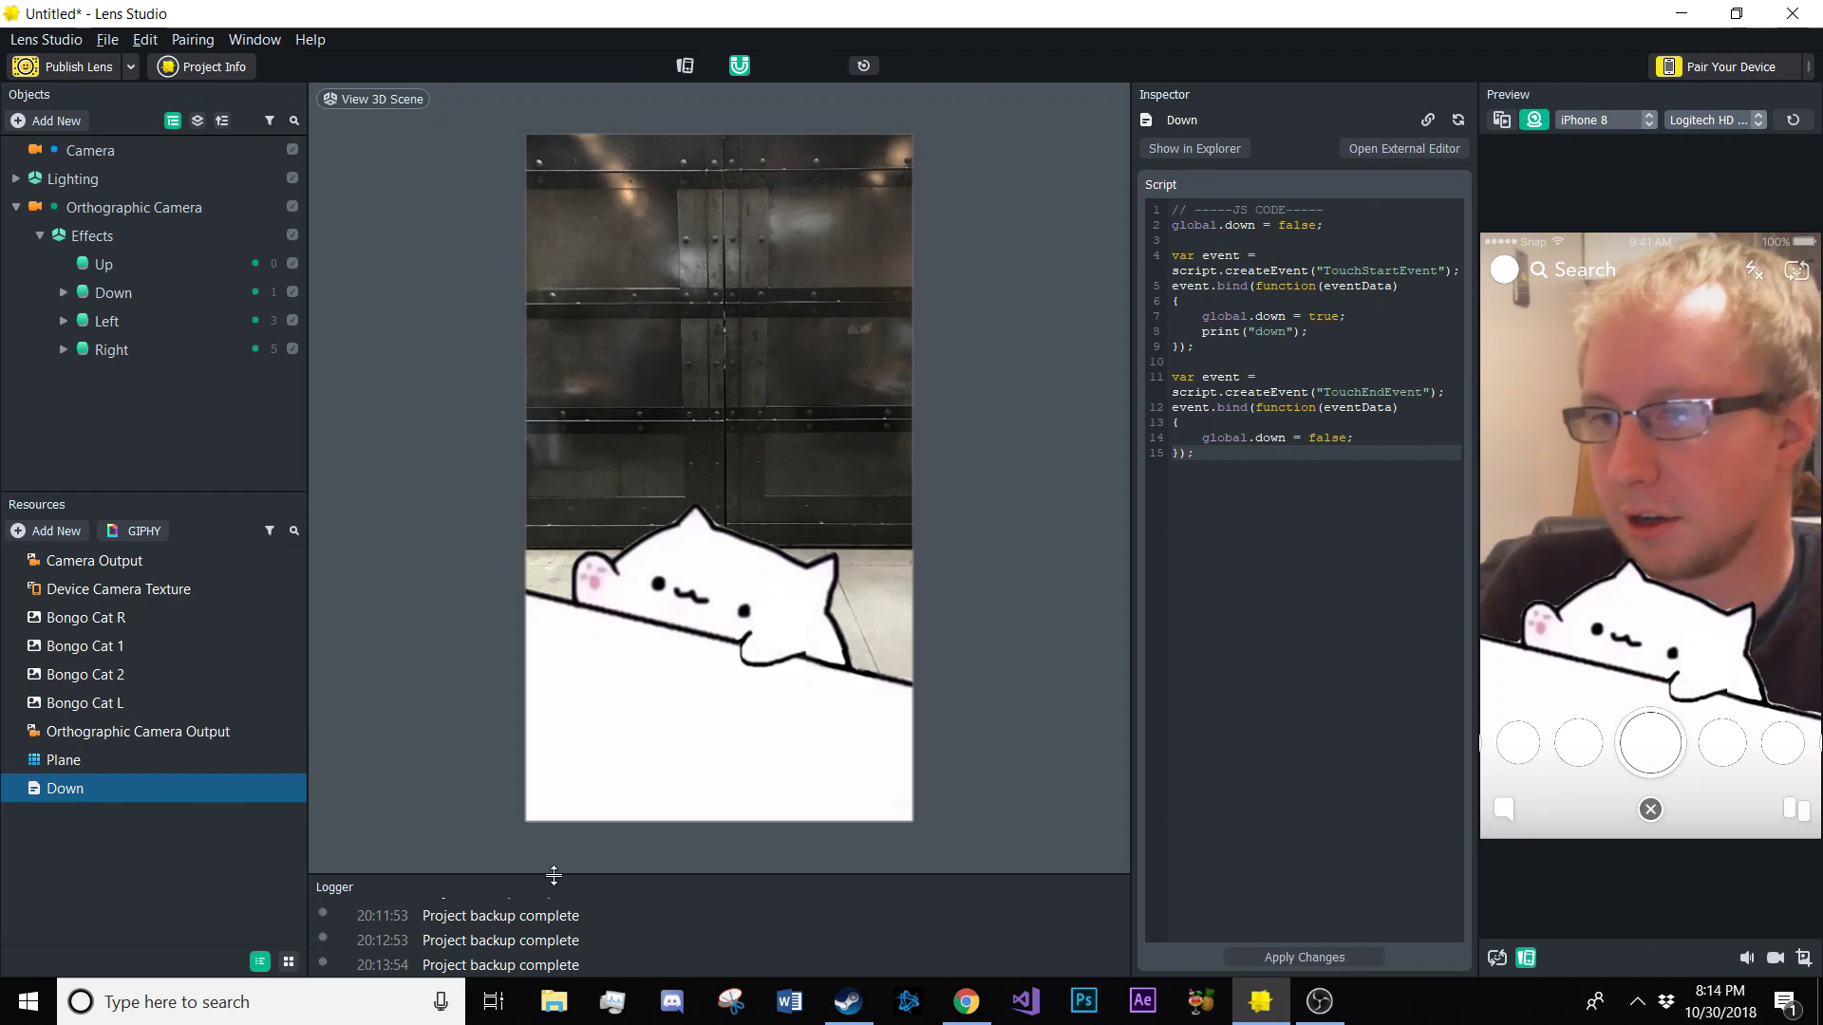
left_click_drag(537, 875, 523, 809)
Attach the Down script to the Down sprite, then tap the preview and check the Logger for 'down' messages
left_click(112, 292)
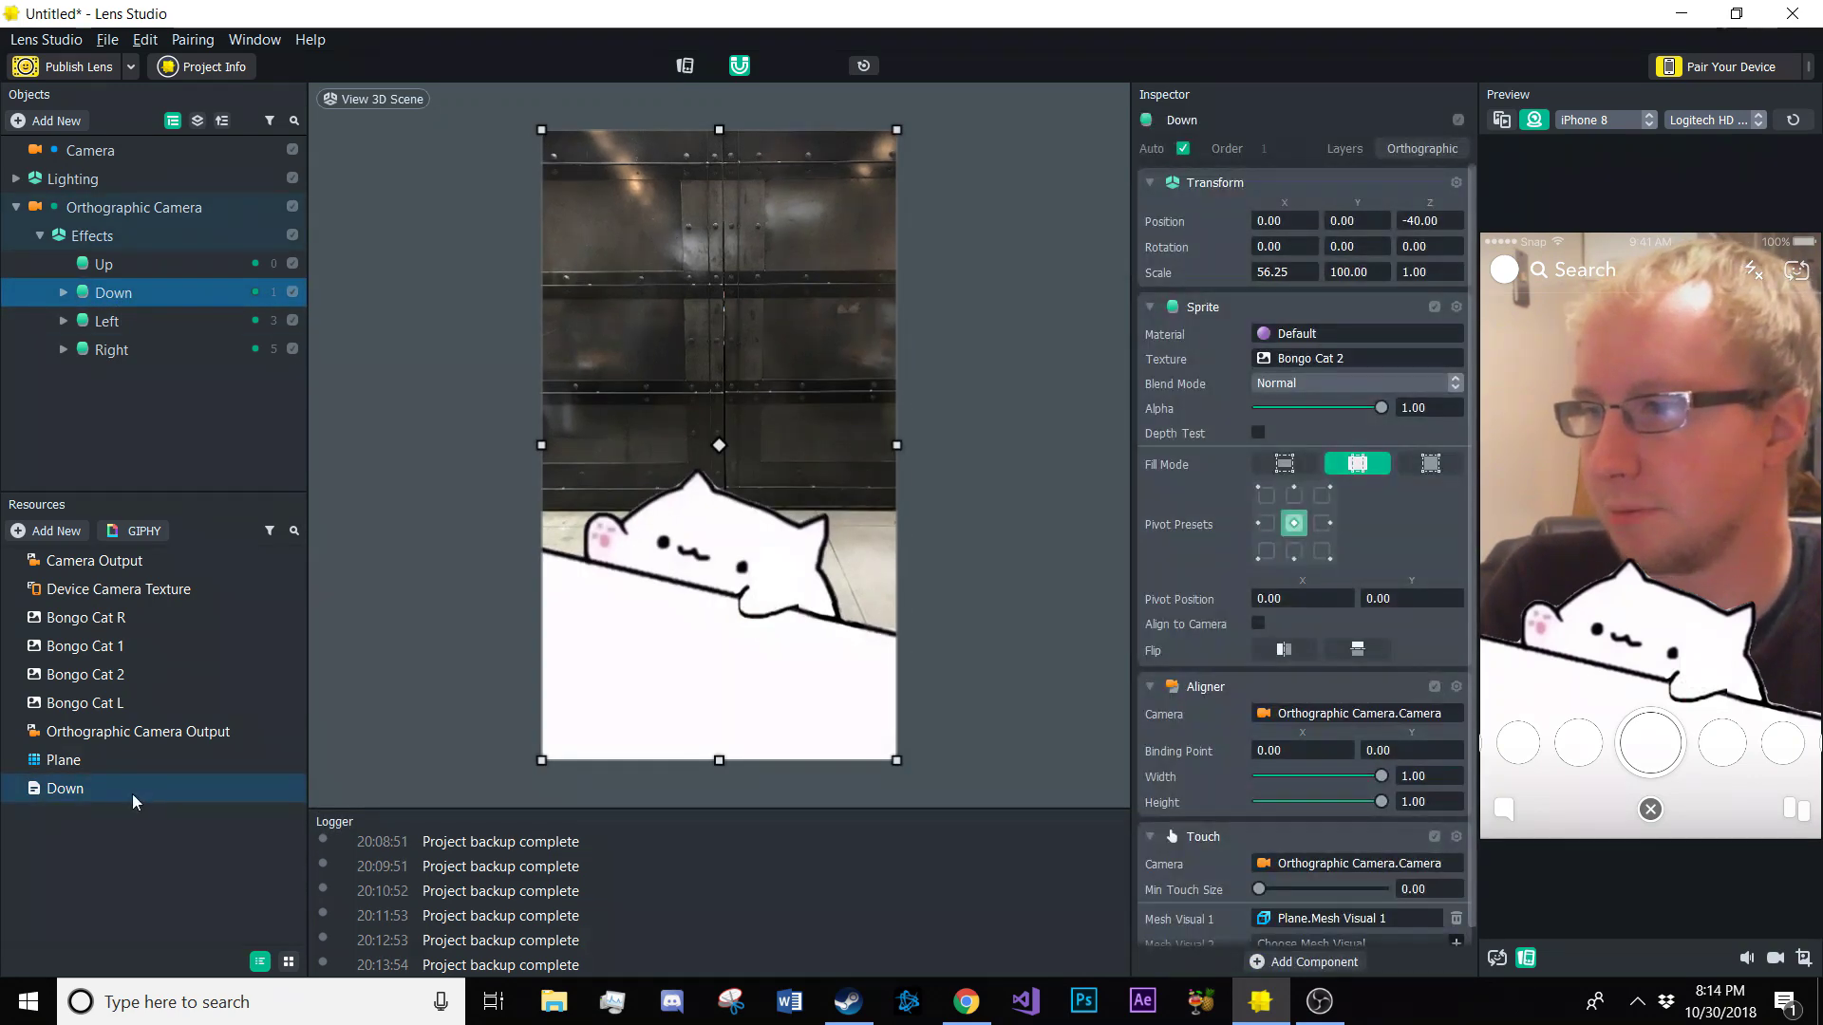
left_click_drag(1181, 750, 1183, 752)
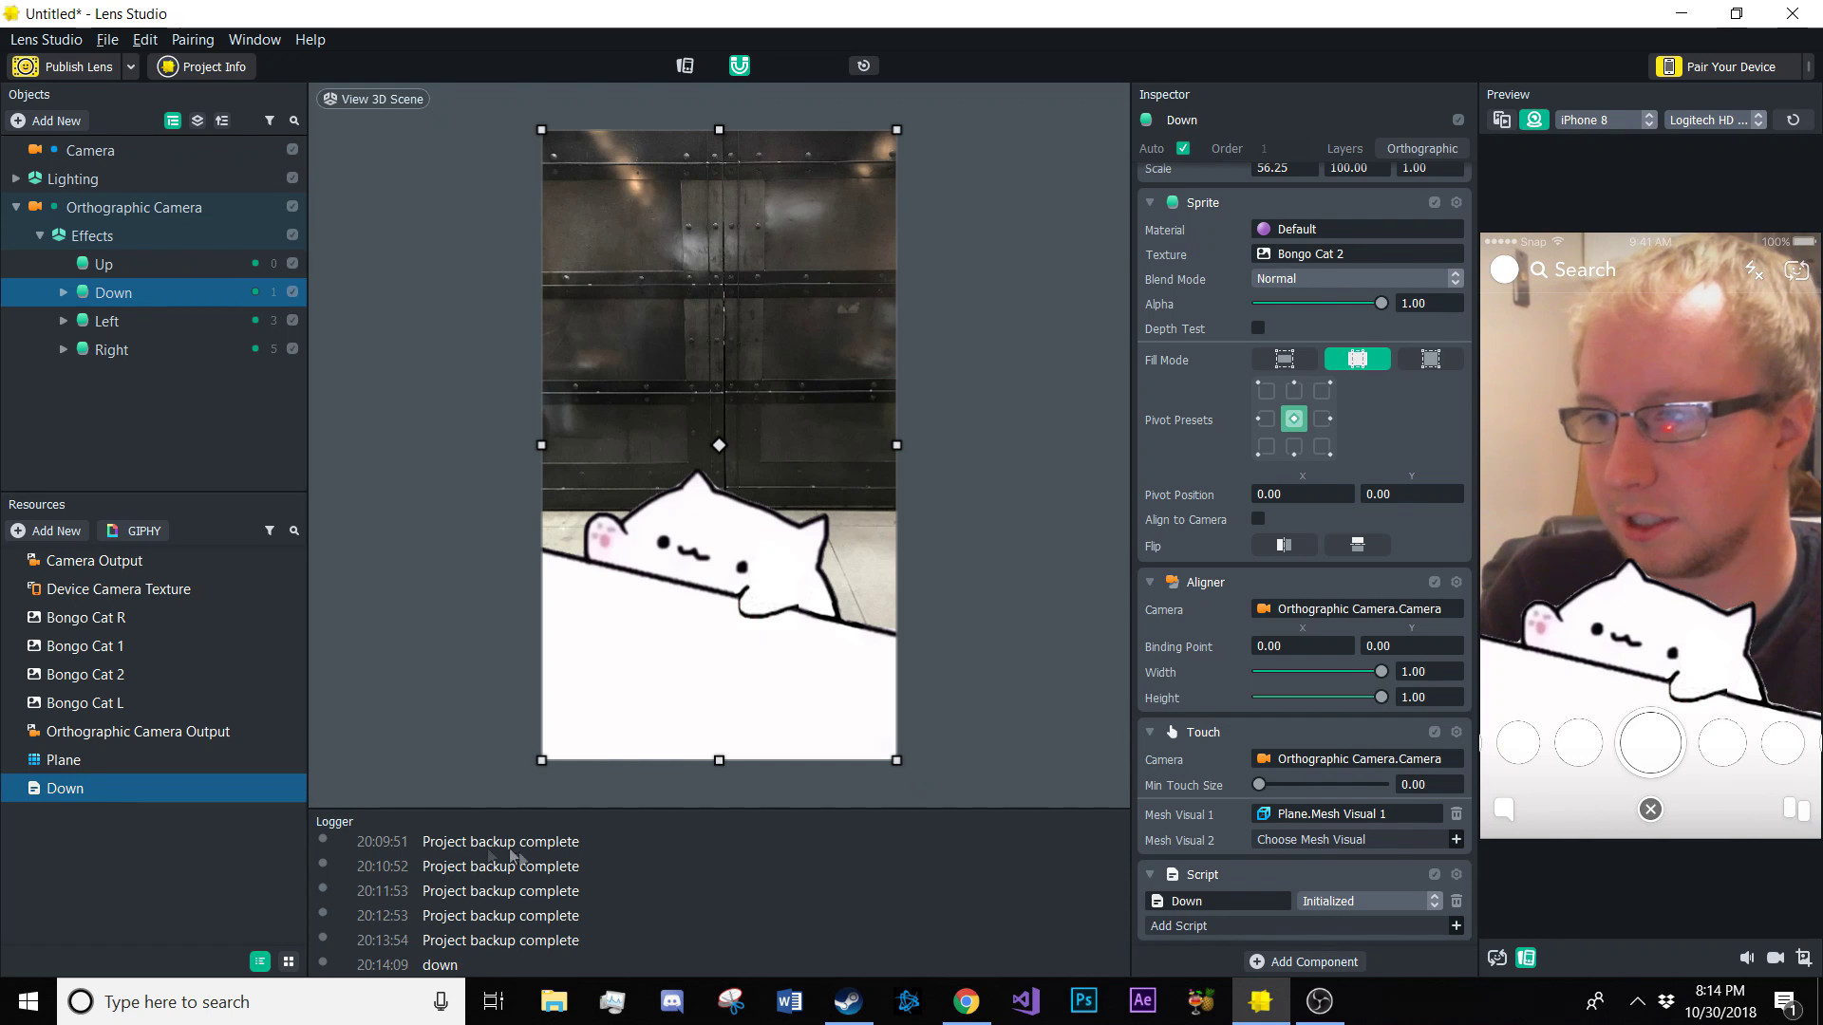
double_click(1627, 300)
left_click(1627, 299)
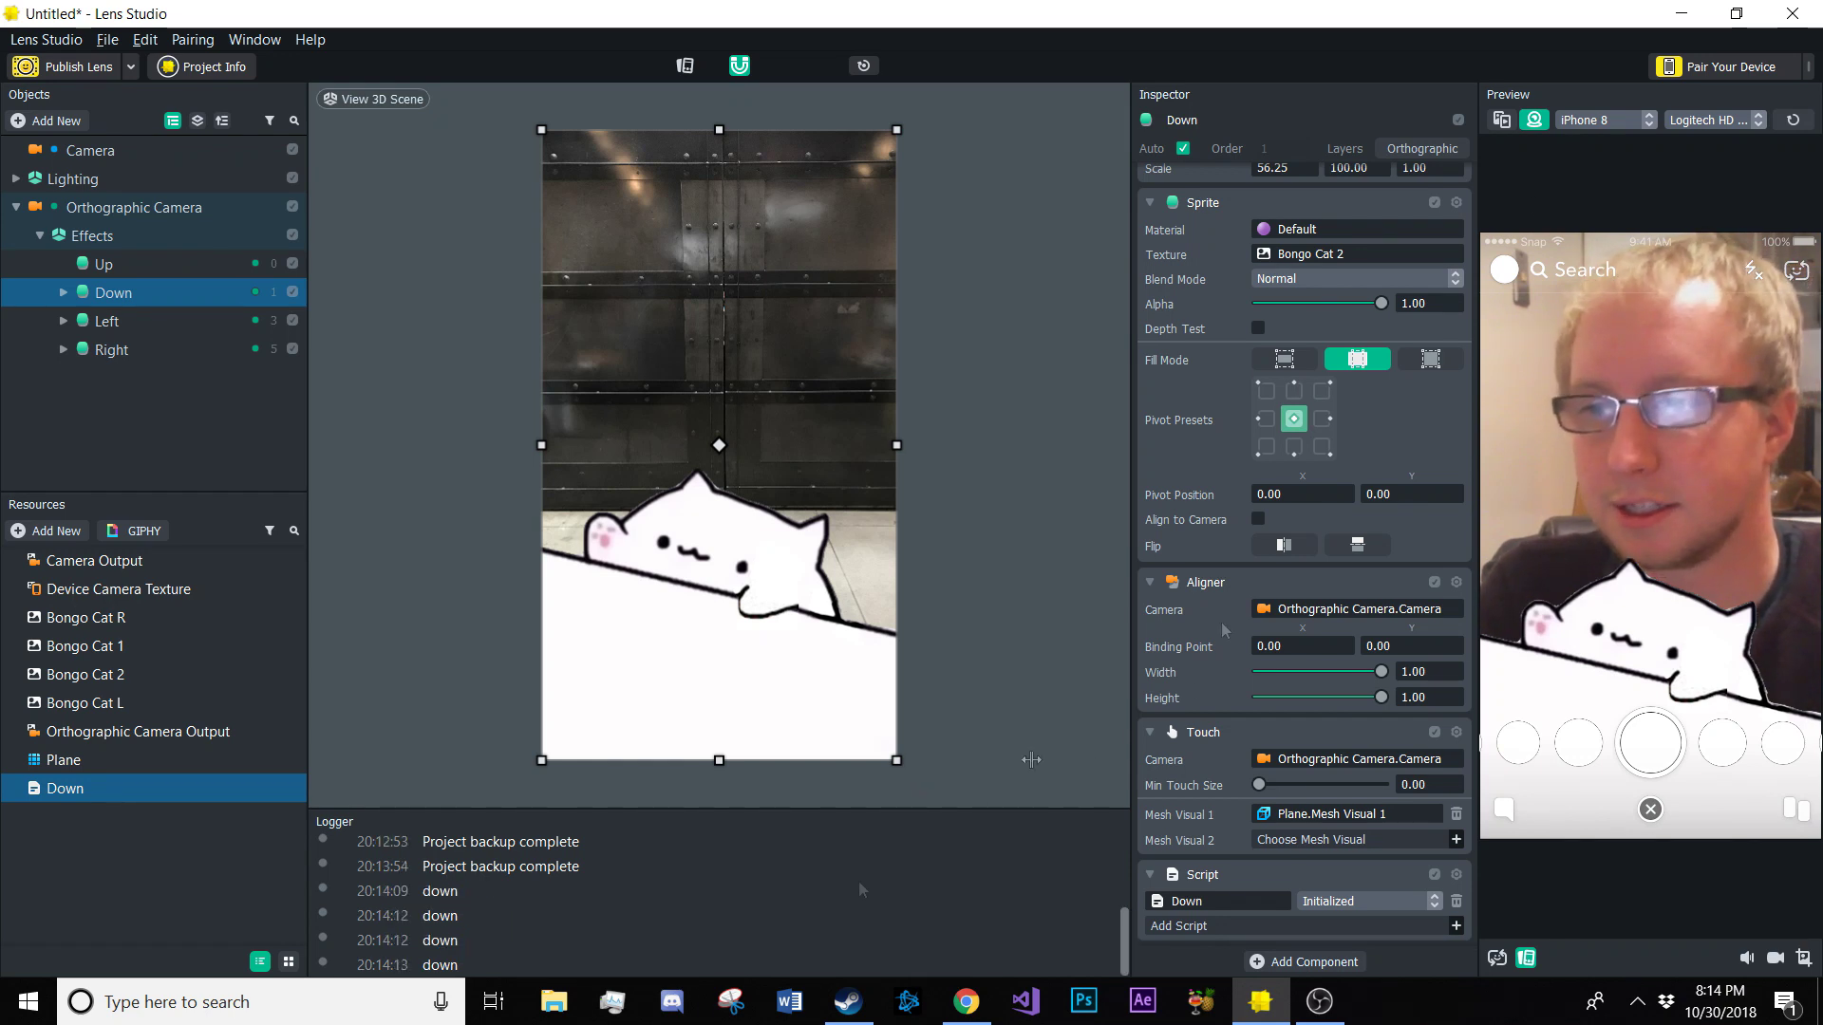
left_click_drag(727, 820, 728, 754)
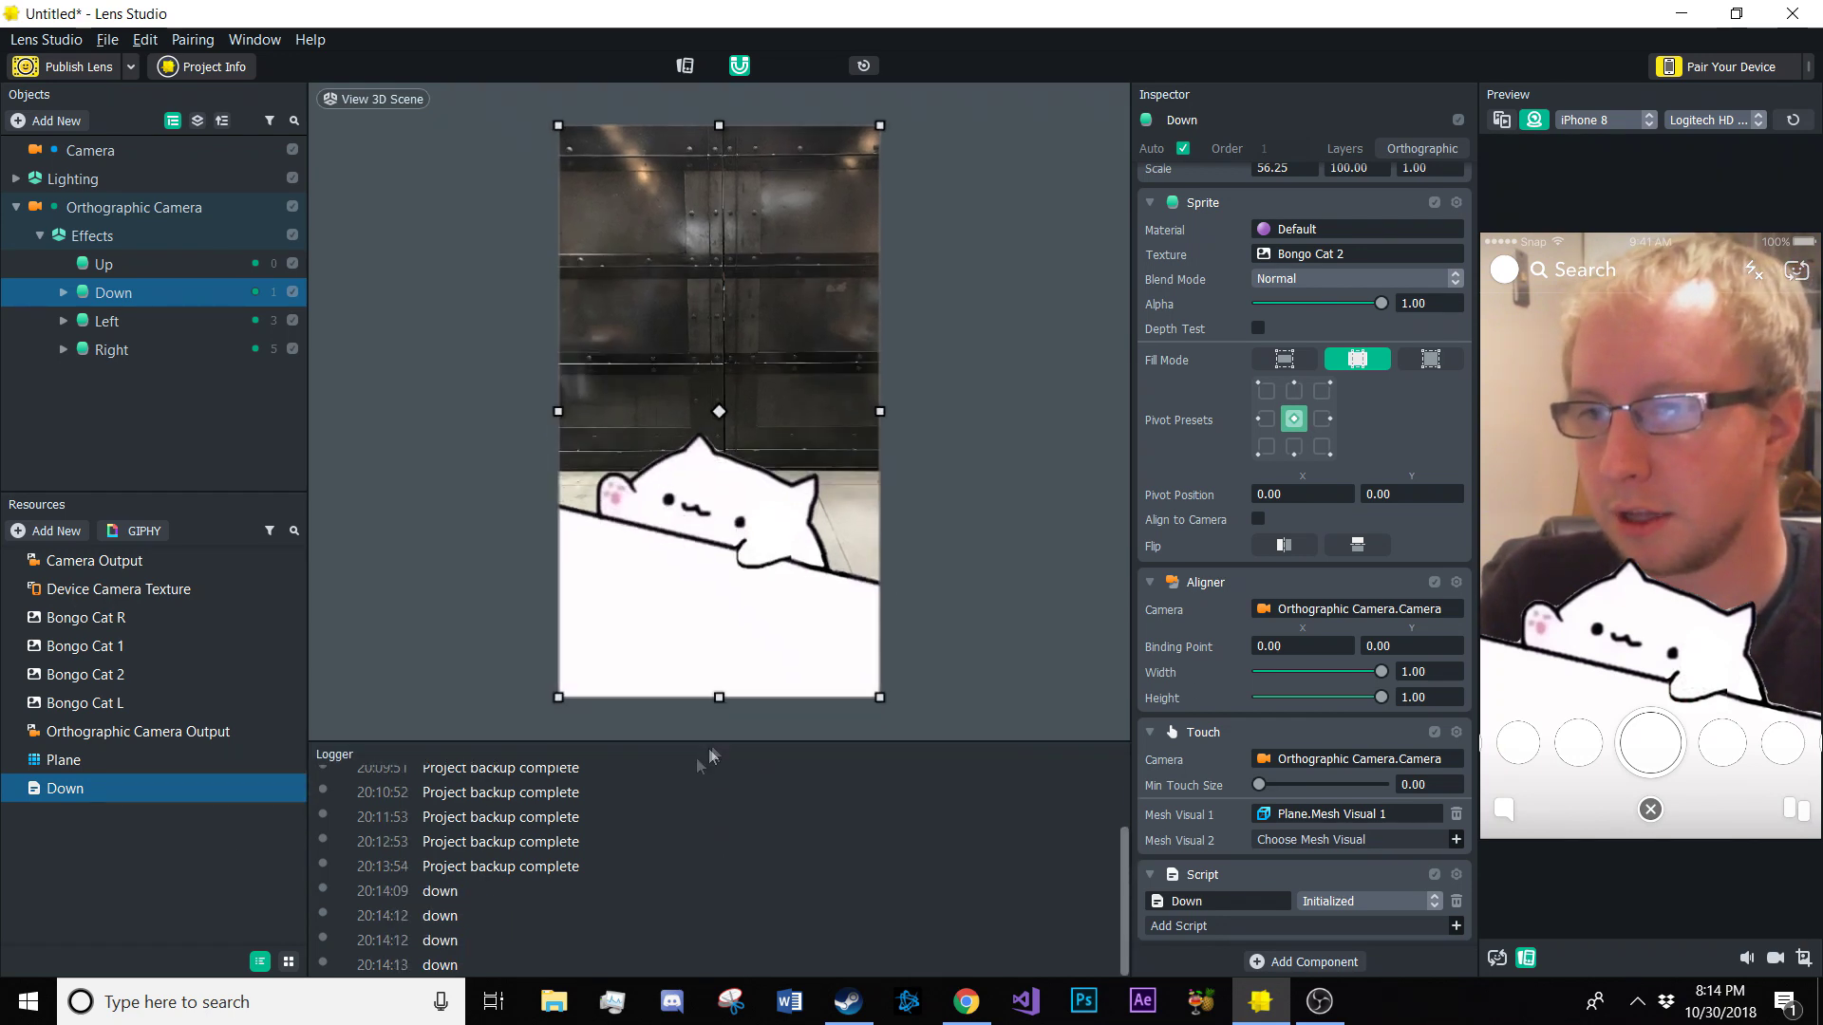
Duplicate the Down script resource and rename the copy to Left
right_click(94, 789)
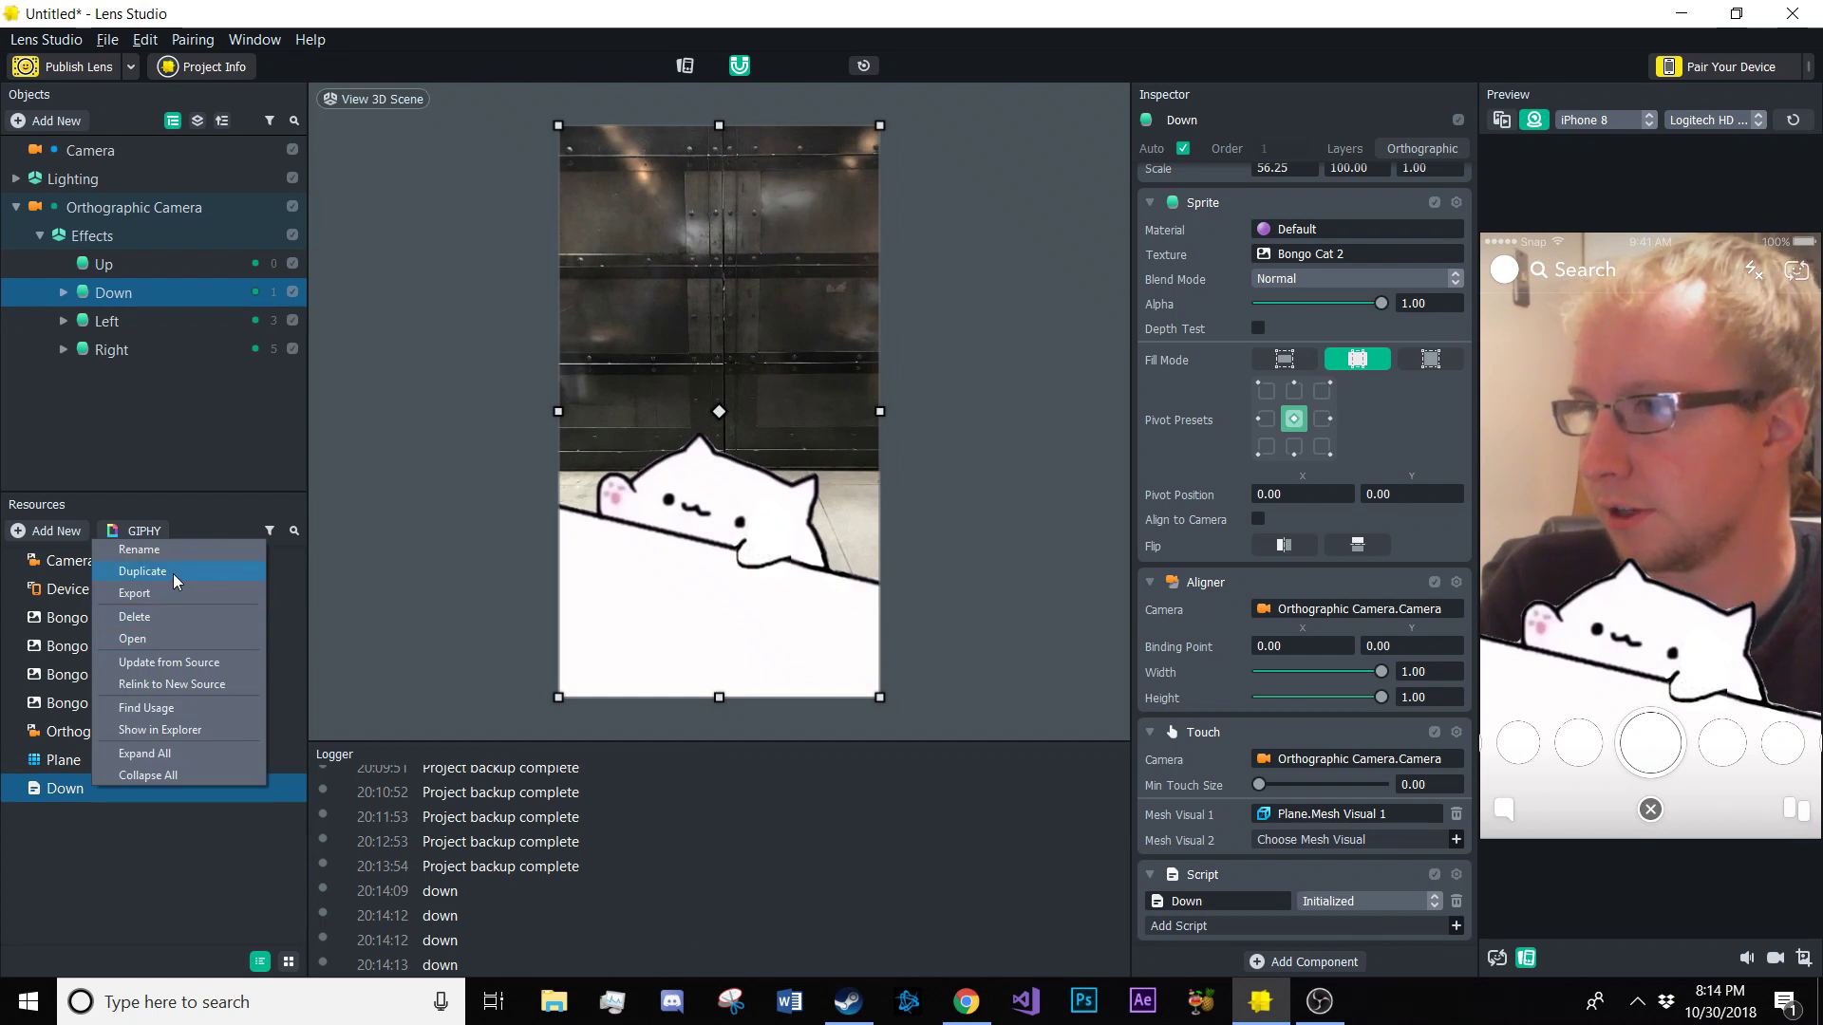
left_click(147, 571)
double_click(71, 818)
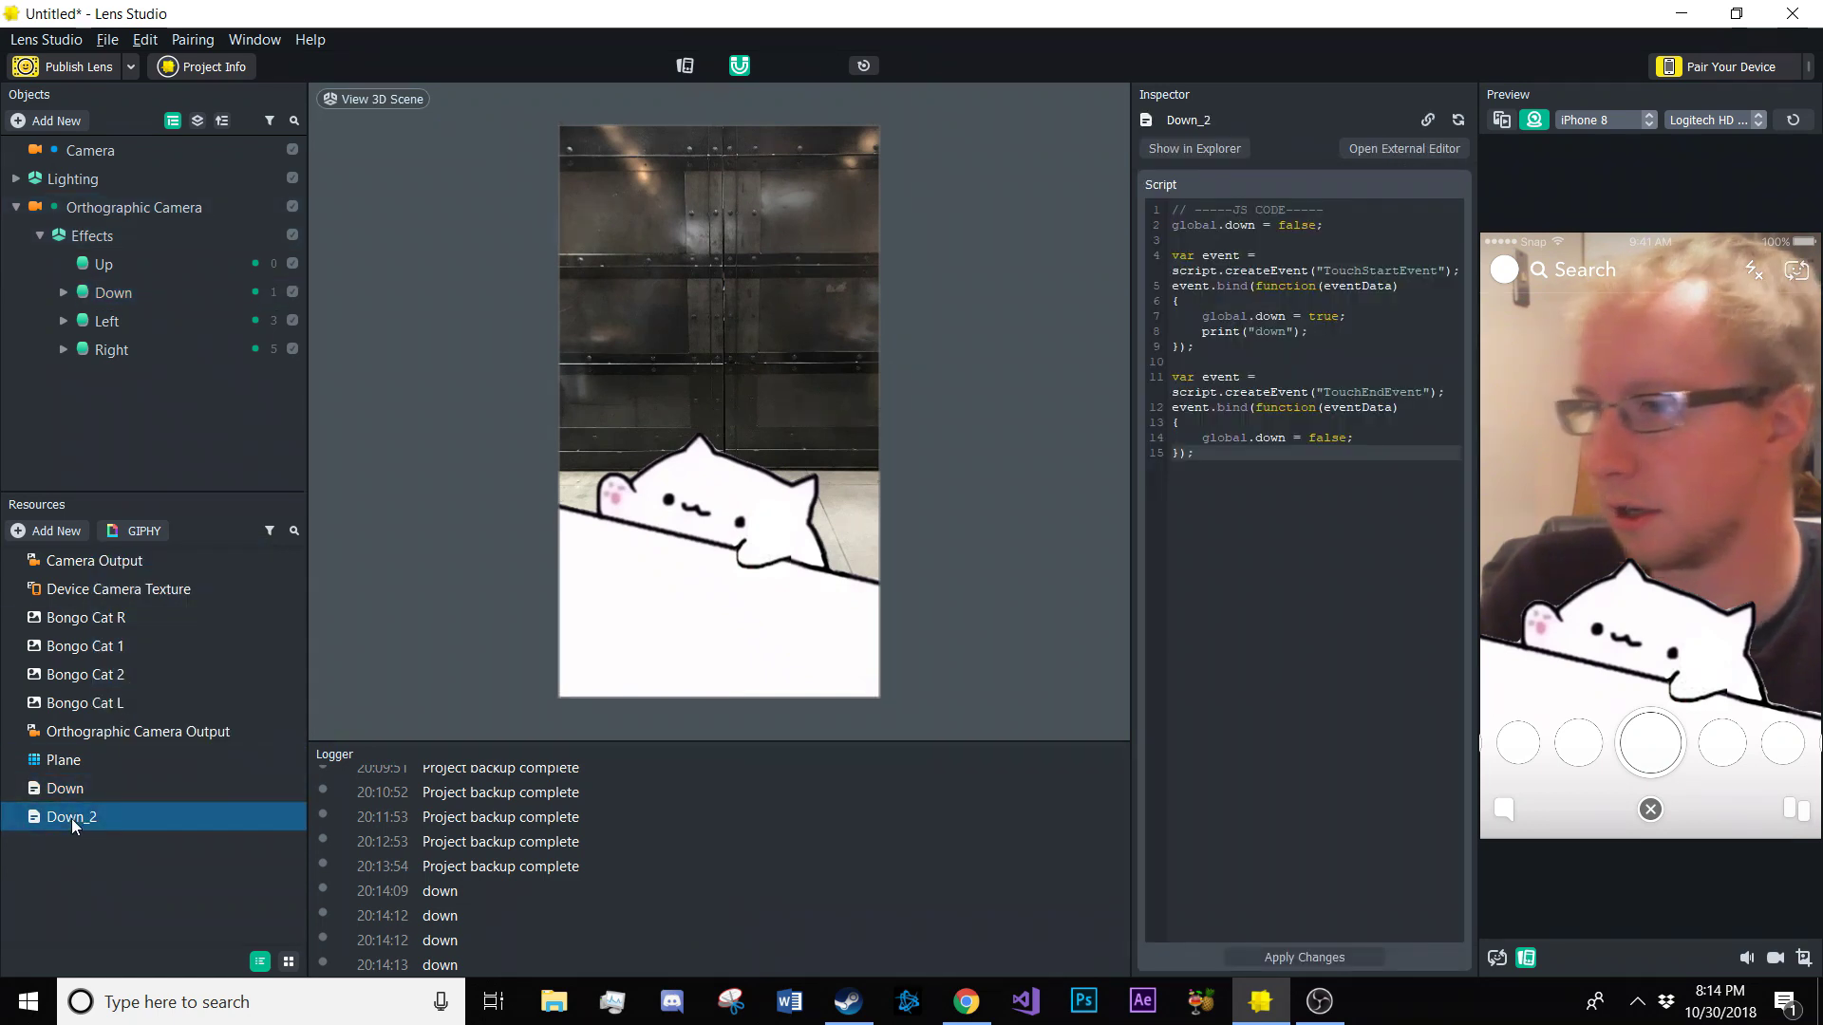
type("Left")
key("Return")
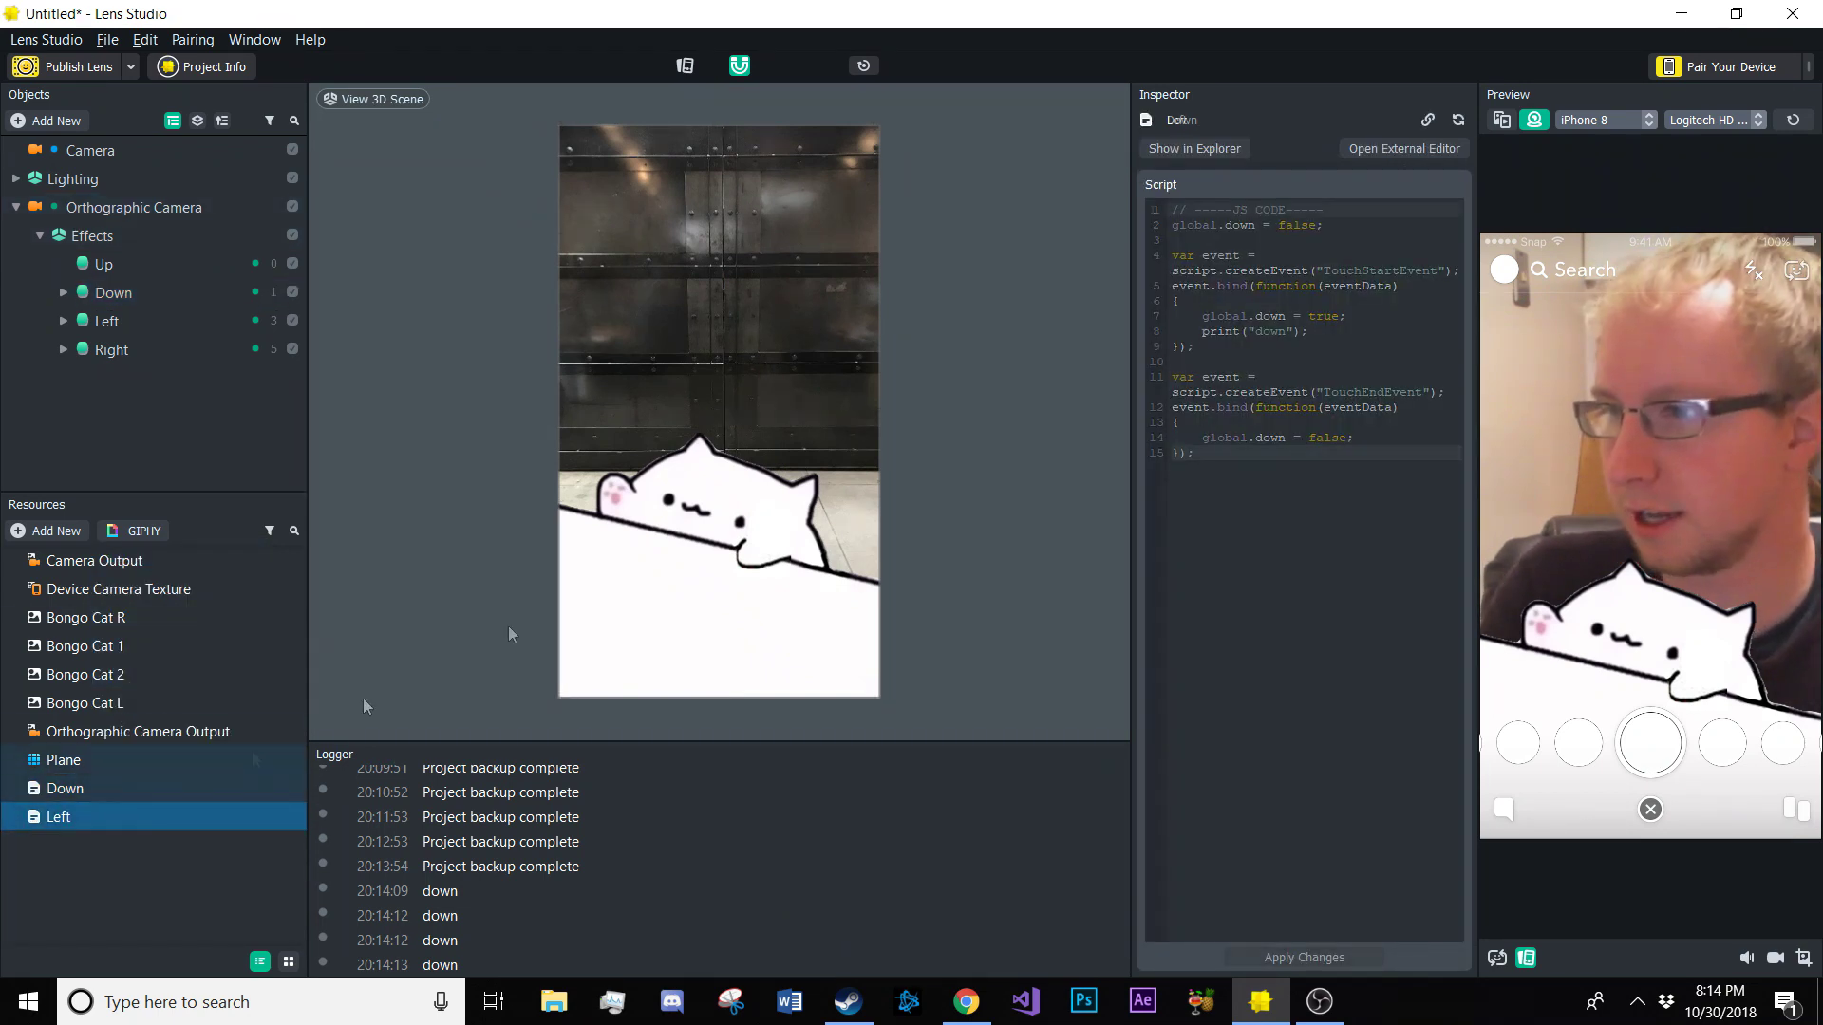
Replace 'down' with 'left' on lines 2, 7, 8 and 14 of the Left script and apply
double_click(1240, 225)
type("left")
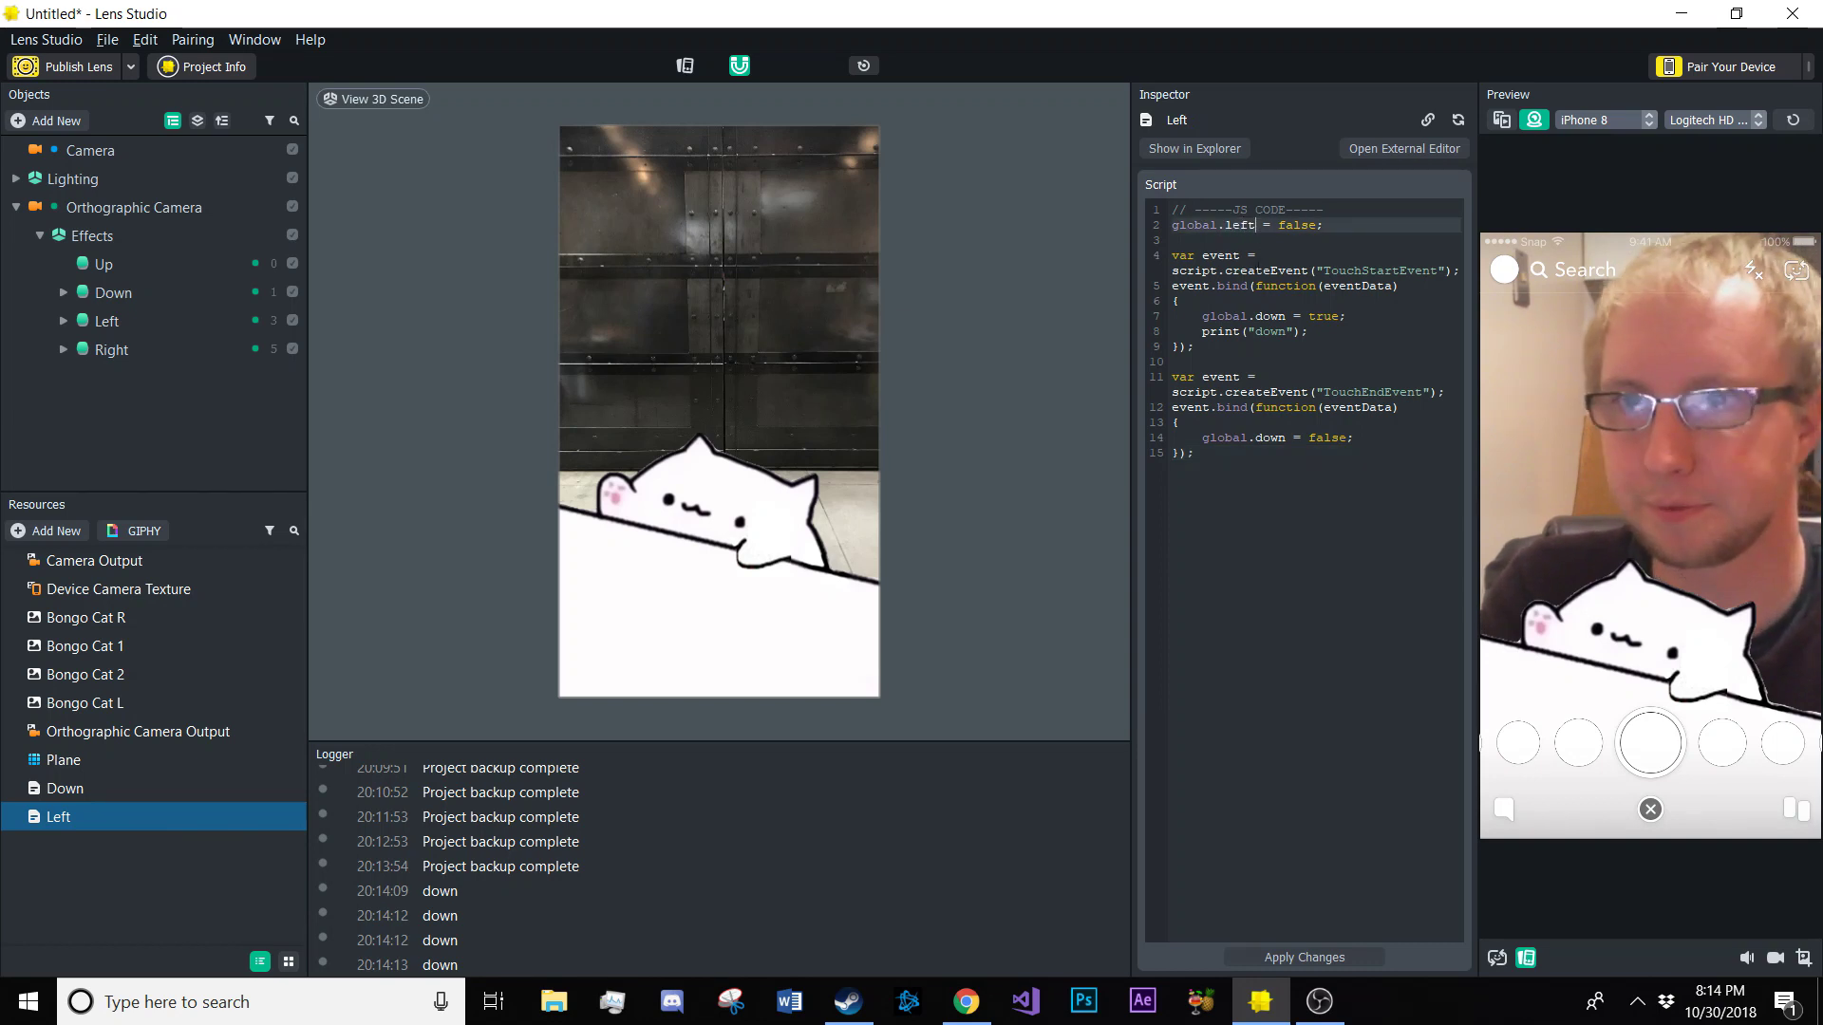
double_click(1270, 316)
type("left")
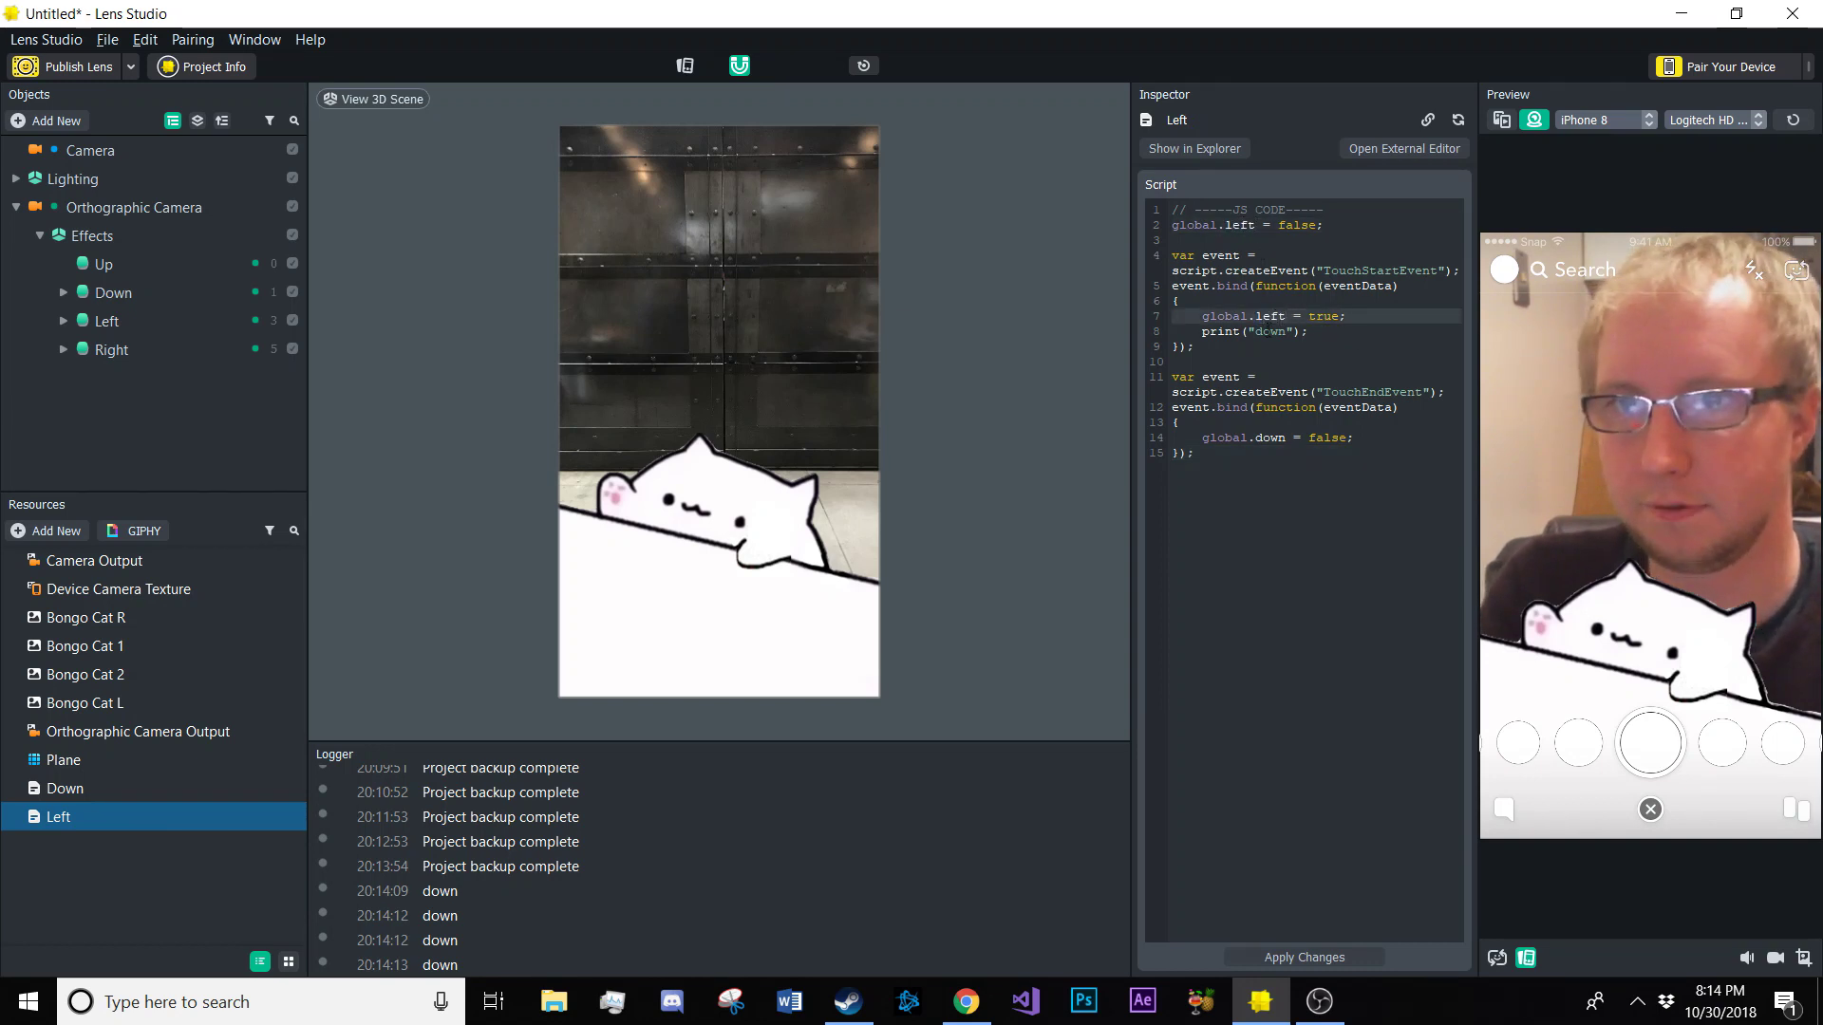
double_click(1270, 331)
type("left")
double_click(1271, 438)
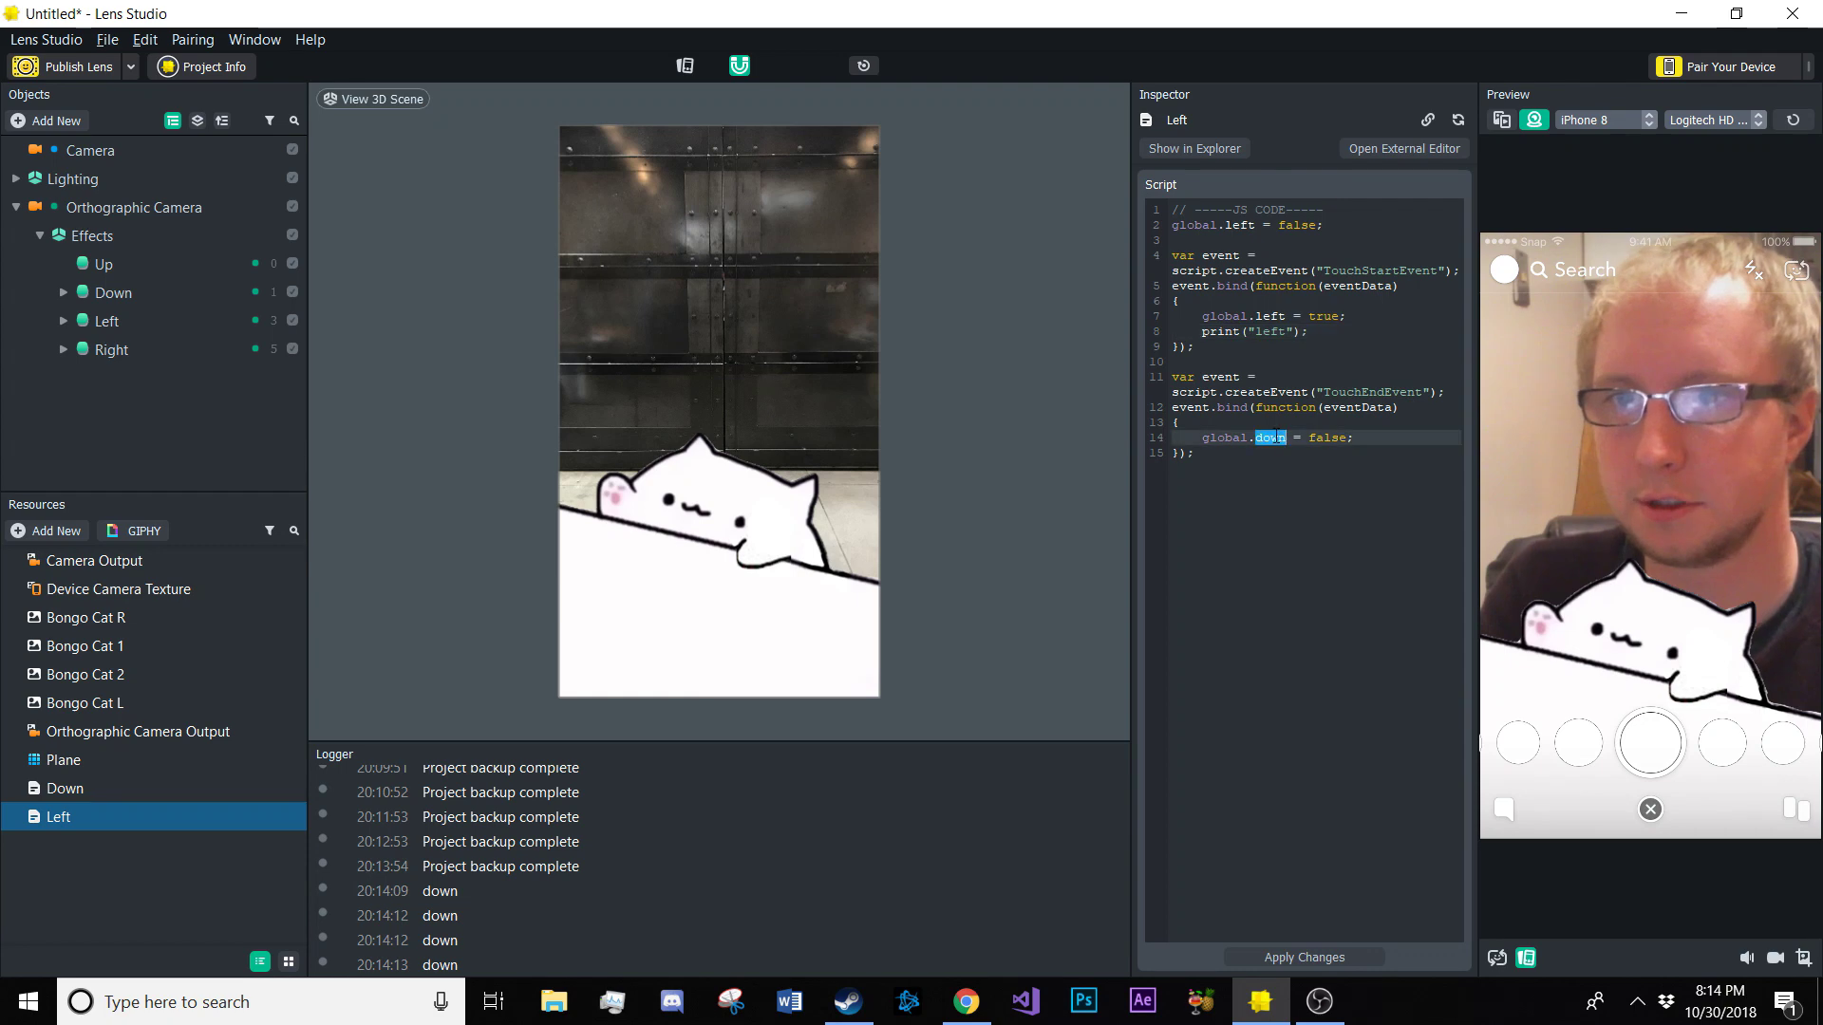
type("left")
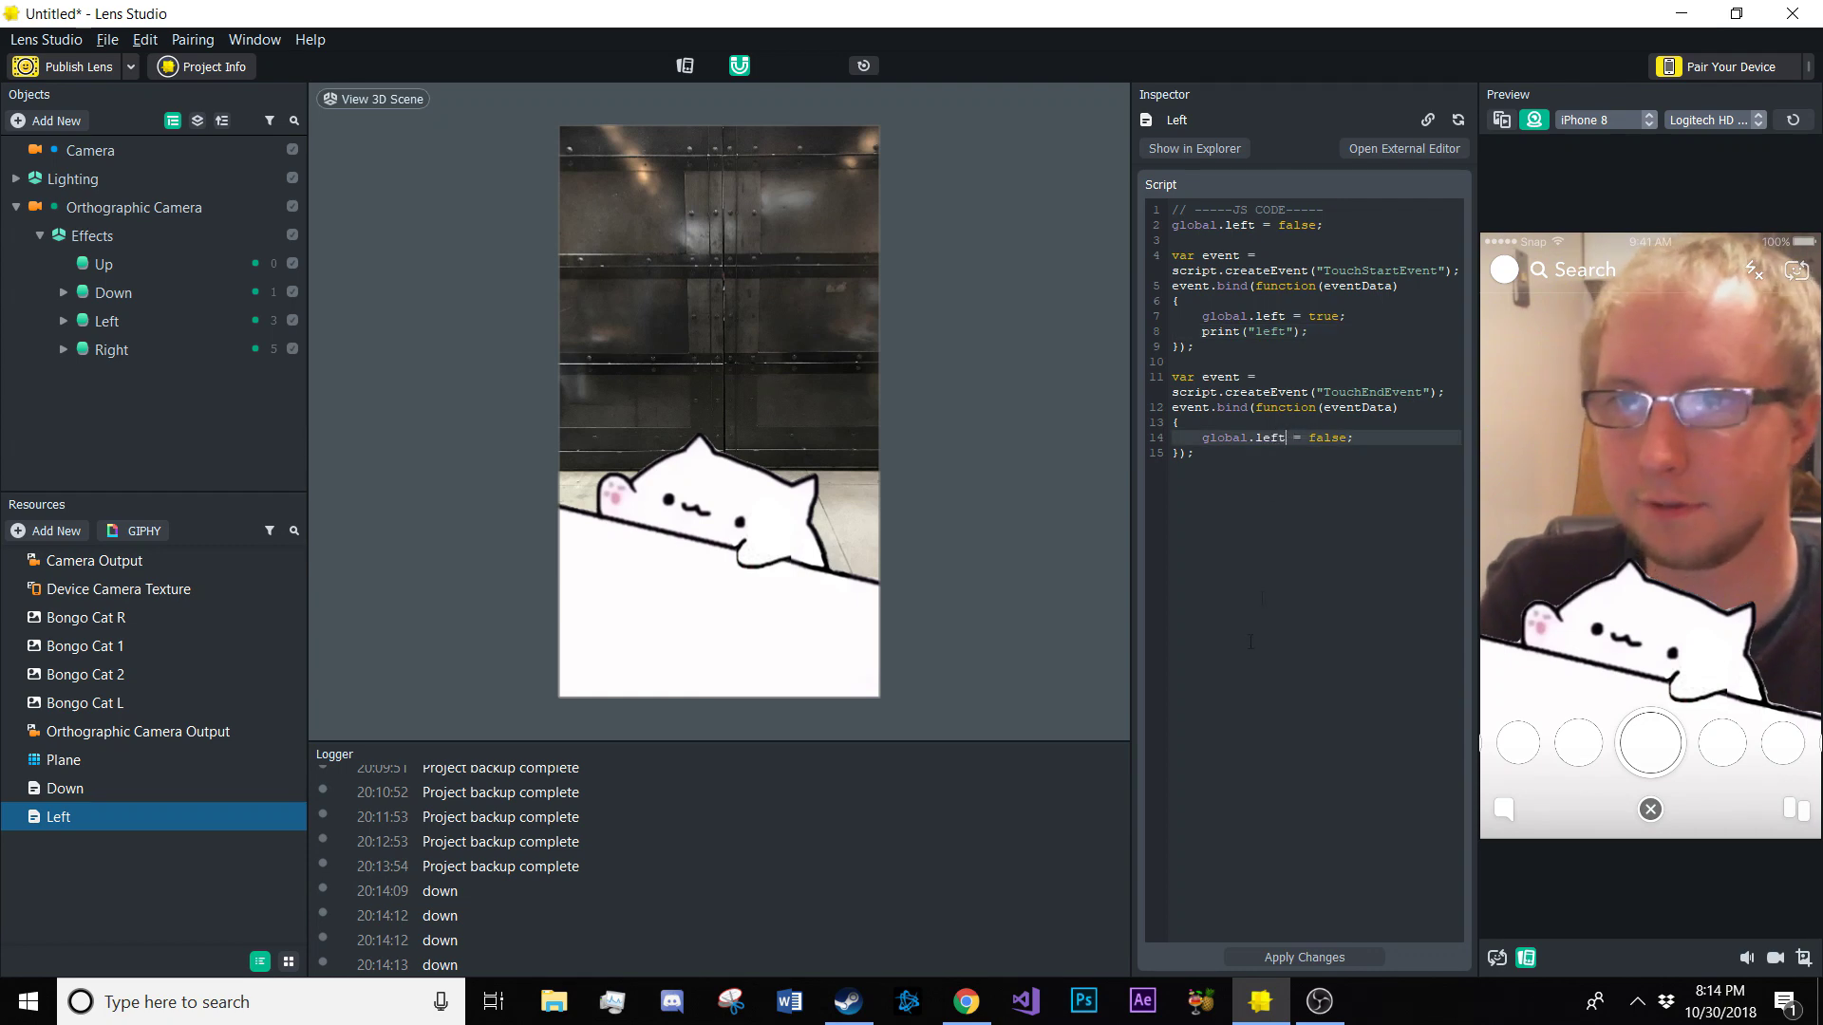
left_click(1304, 957)
Duplicate the Left script resource and rename the copy to Right
left_click(19, 319)
left_click(57, 816)
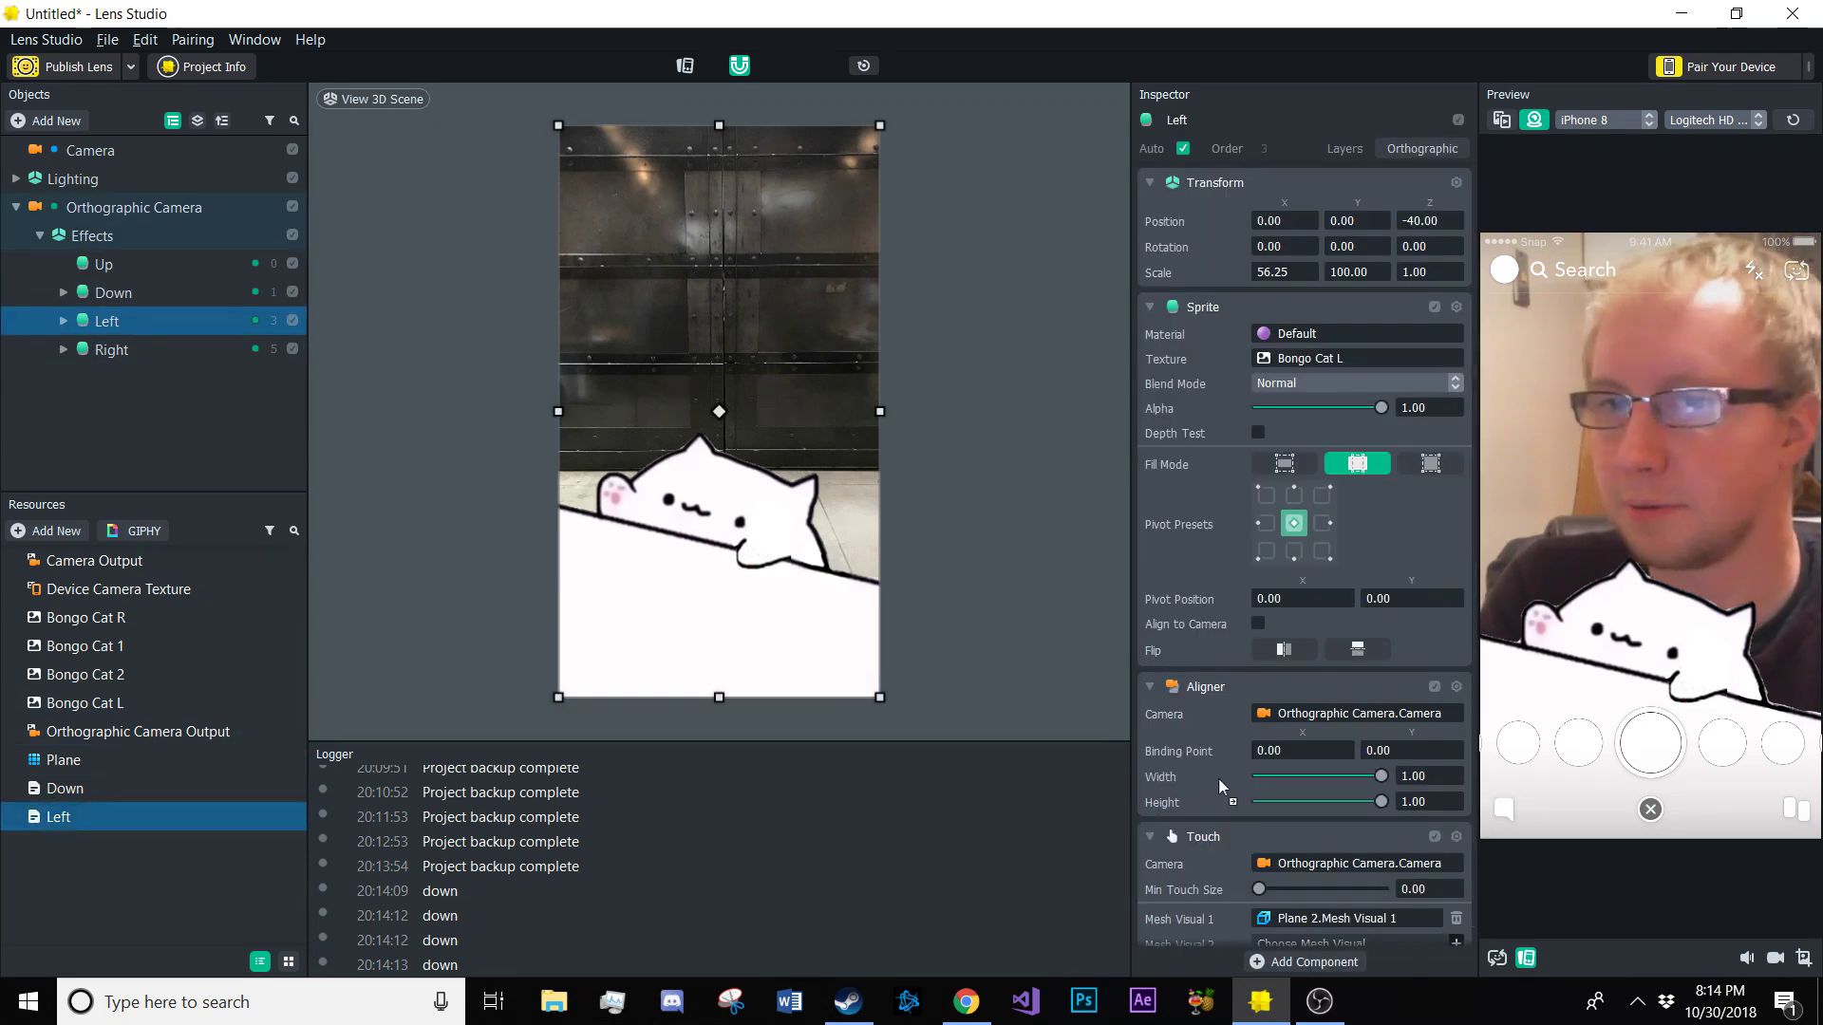
right_click(85, 814)
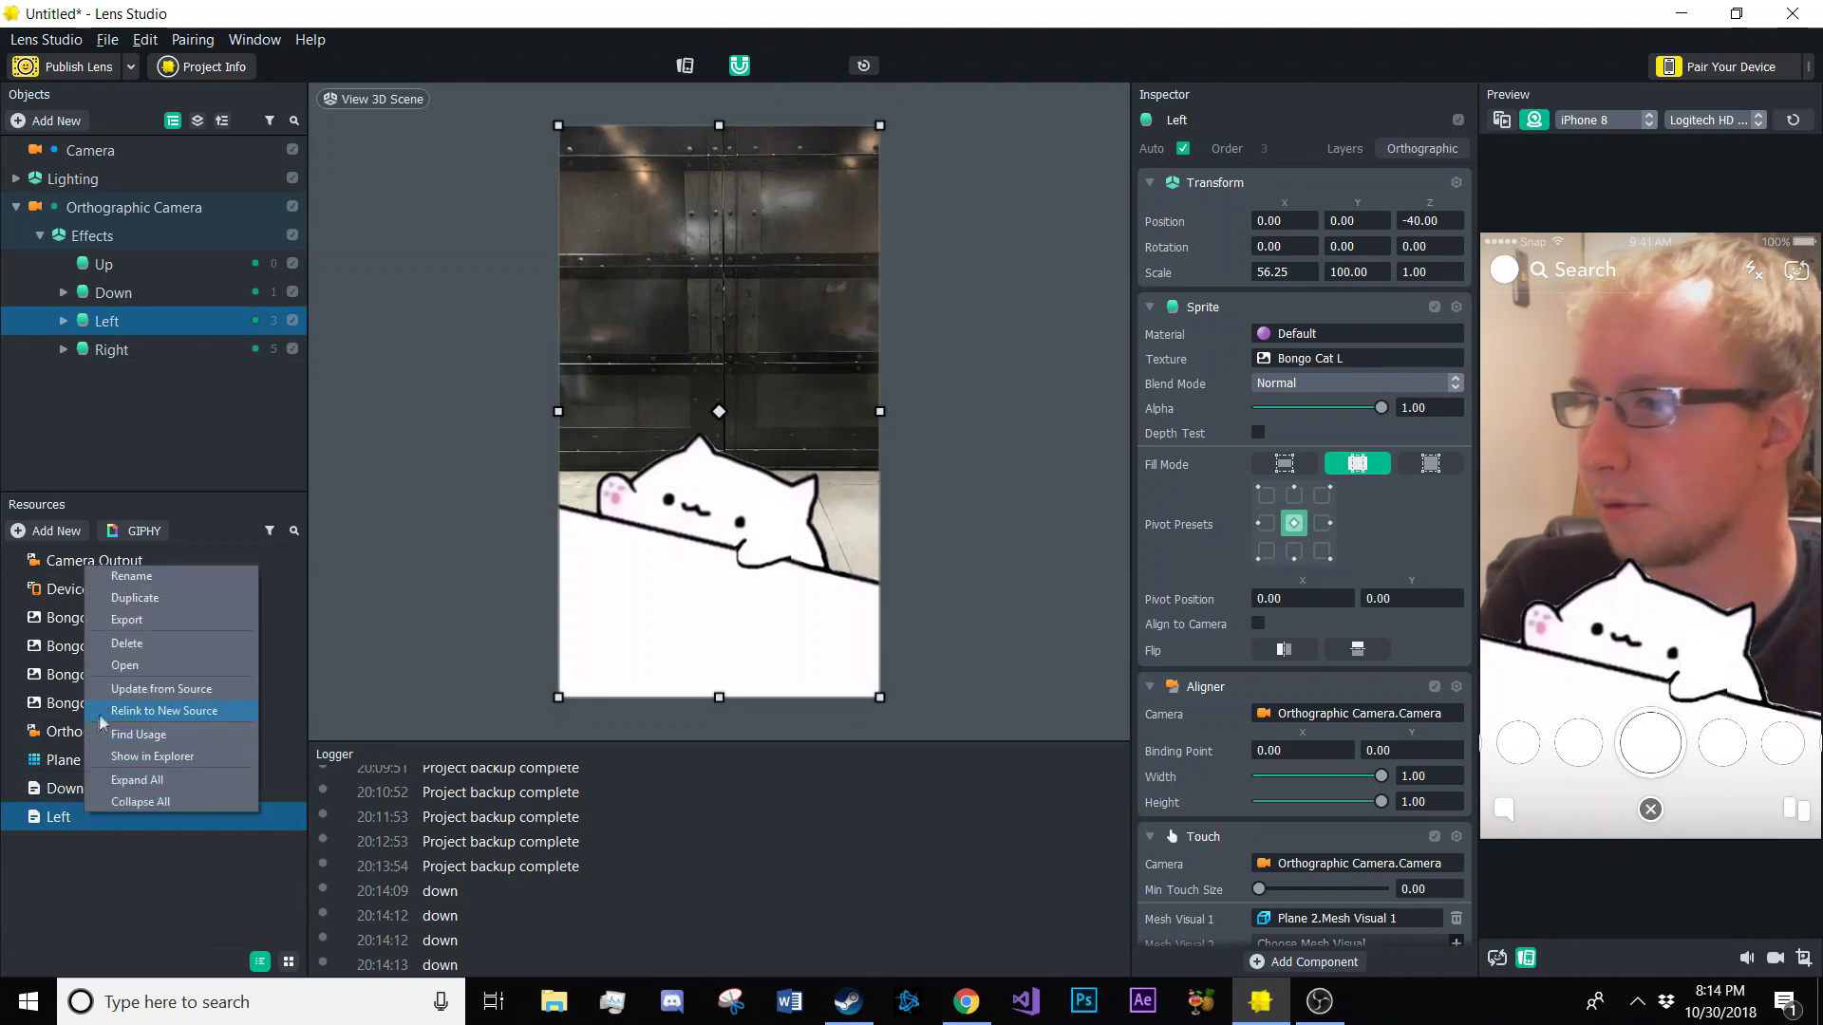
left_click(133, 598)
left_click(68, 847)
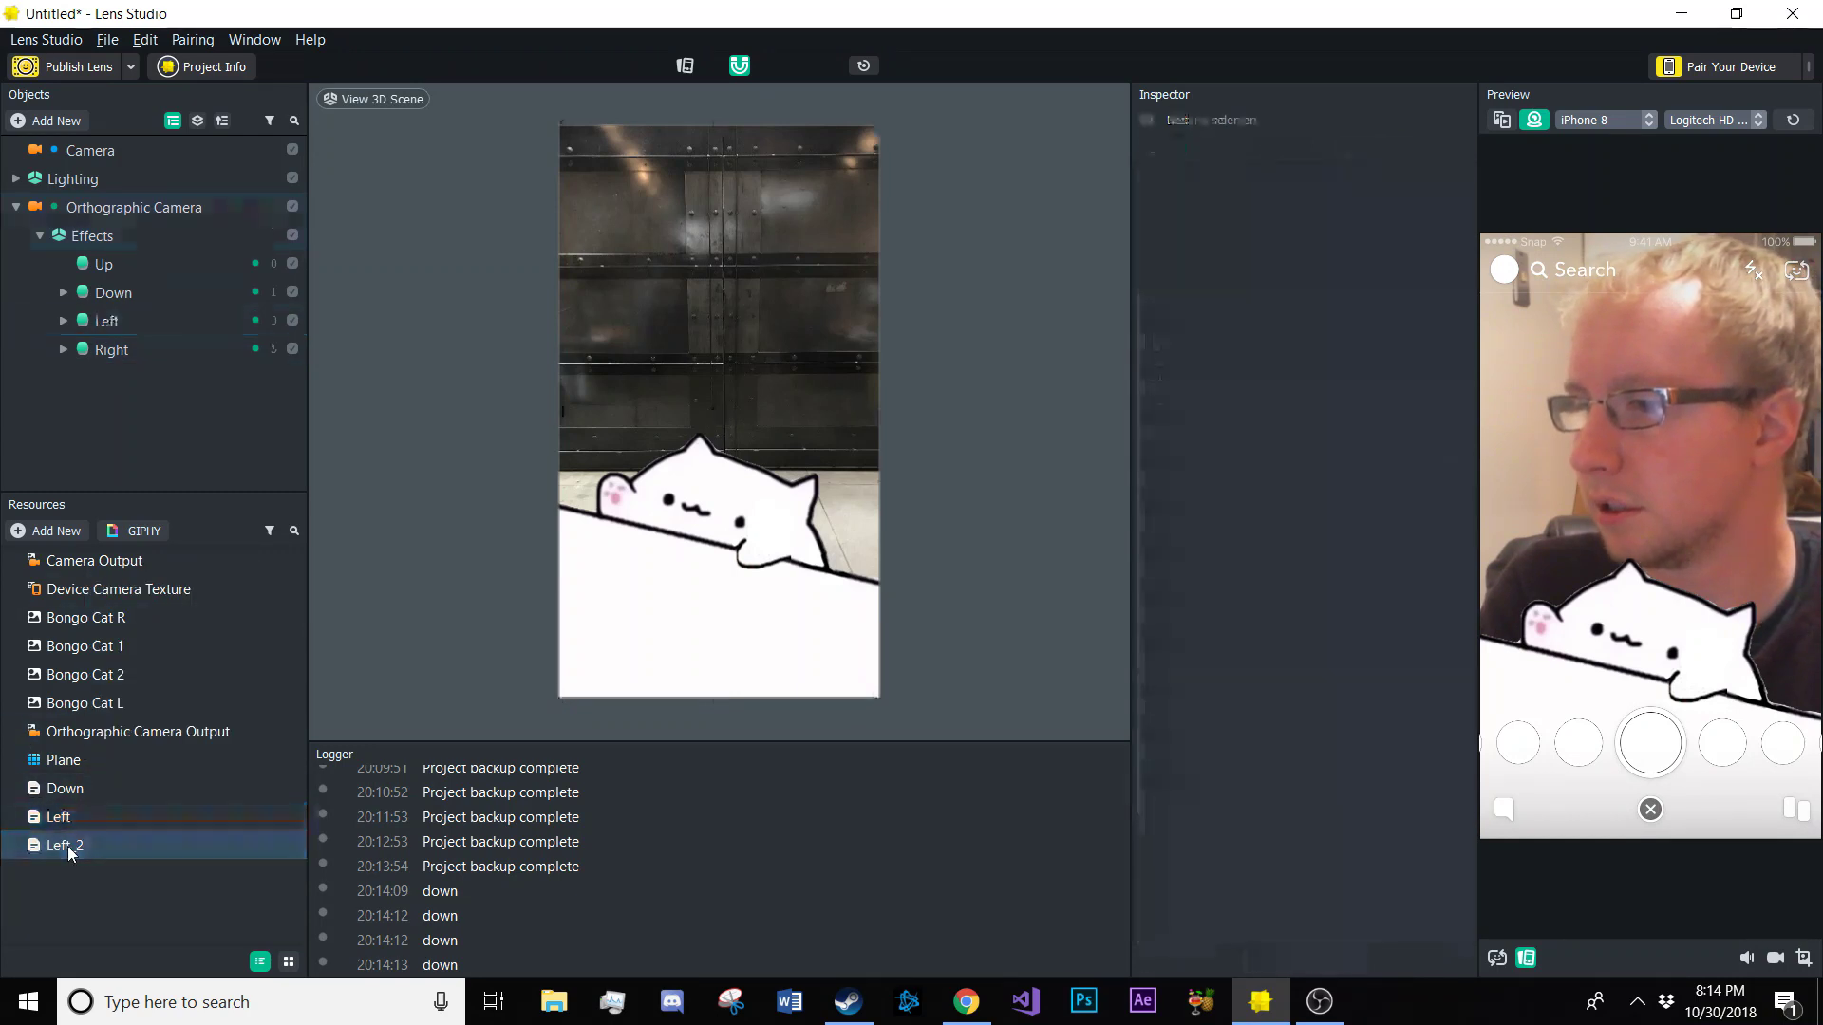
key("F2")
type("Right")
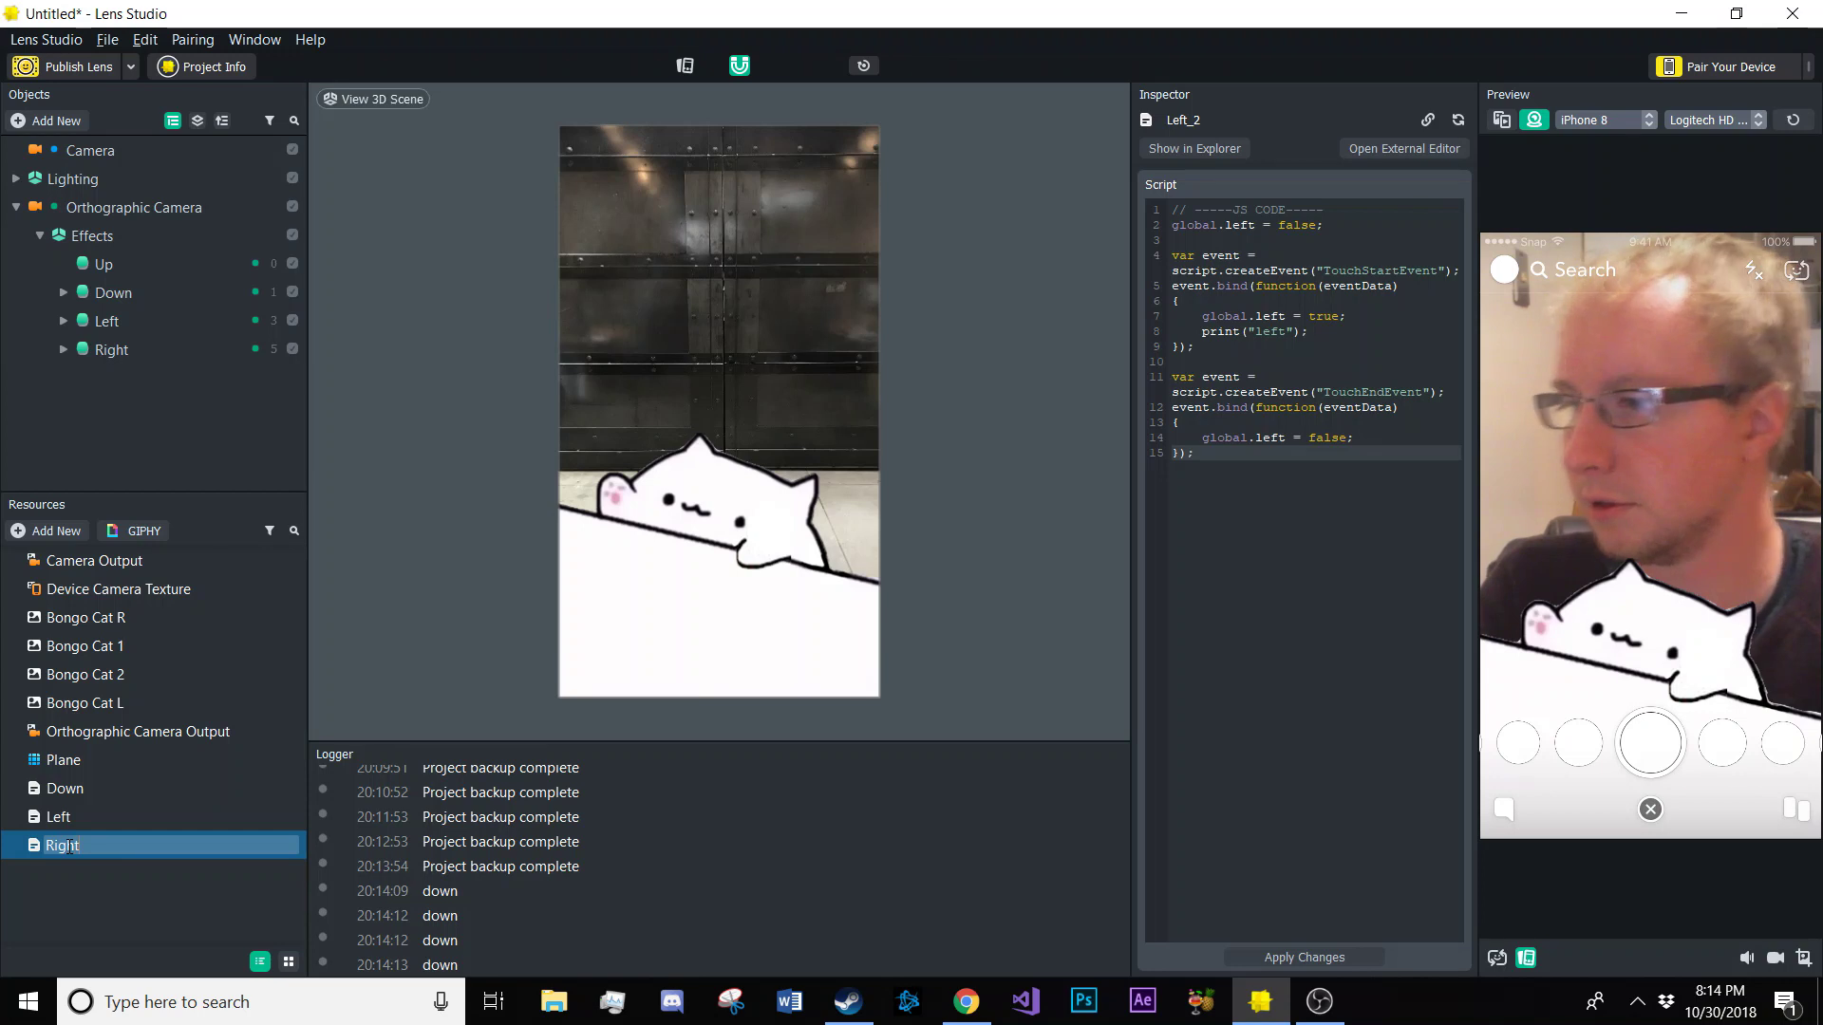
left_click(56, 817)
Replace 'left' with 'right' on lines 2, 7, 8 and 14 of the Right script and apply
left_click(87, 850)
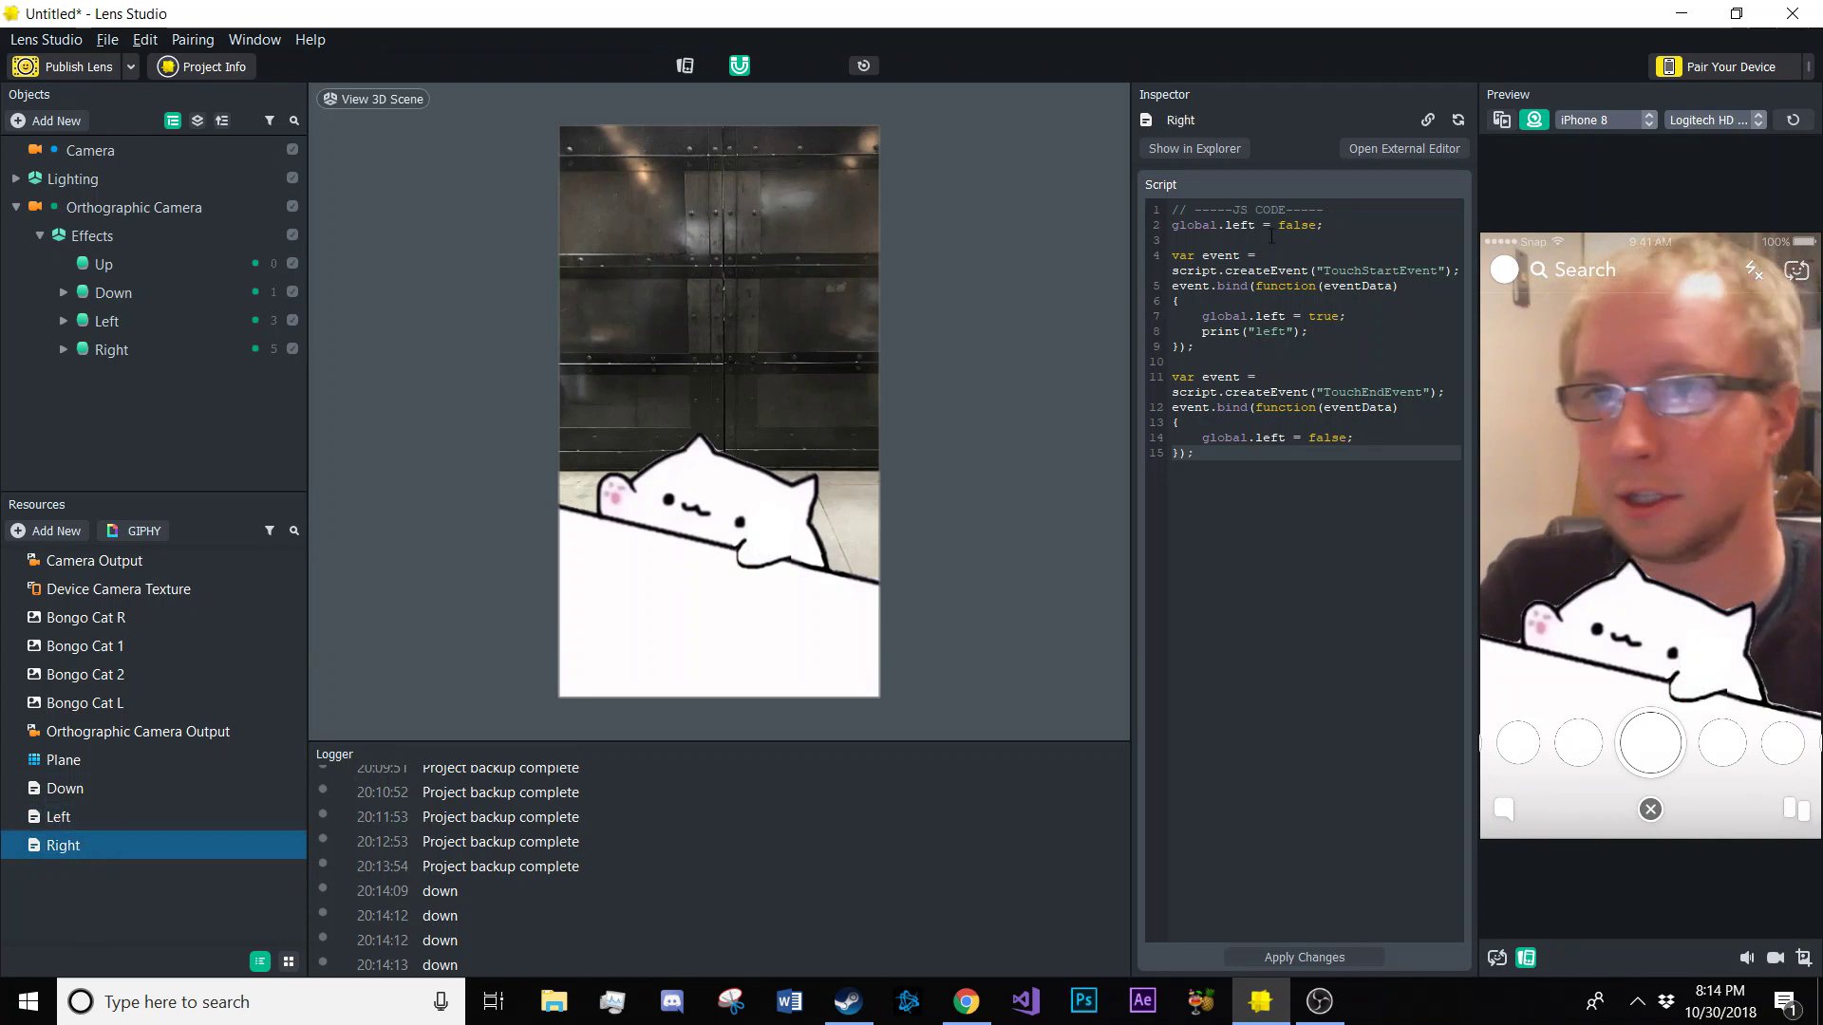
left_click(1240, 224)
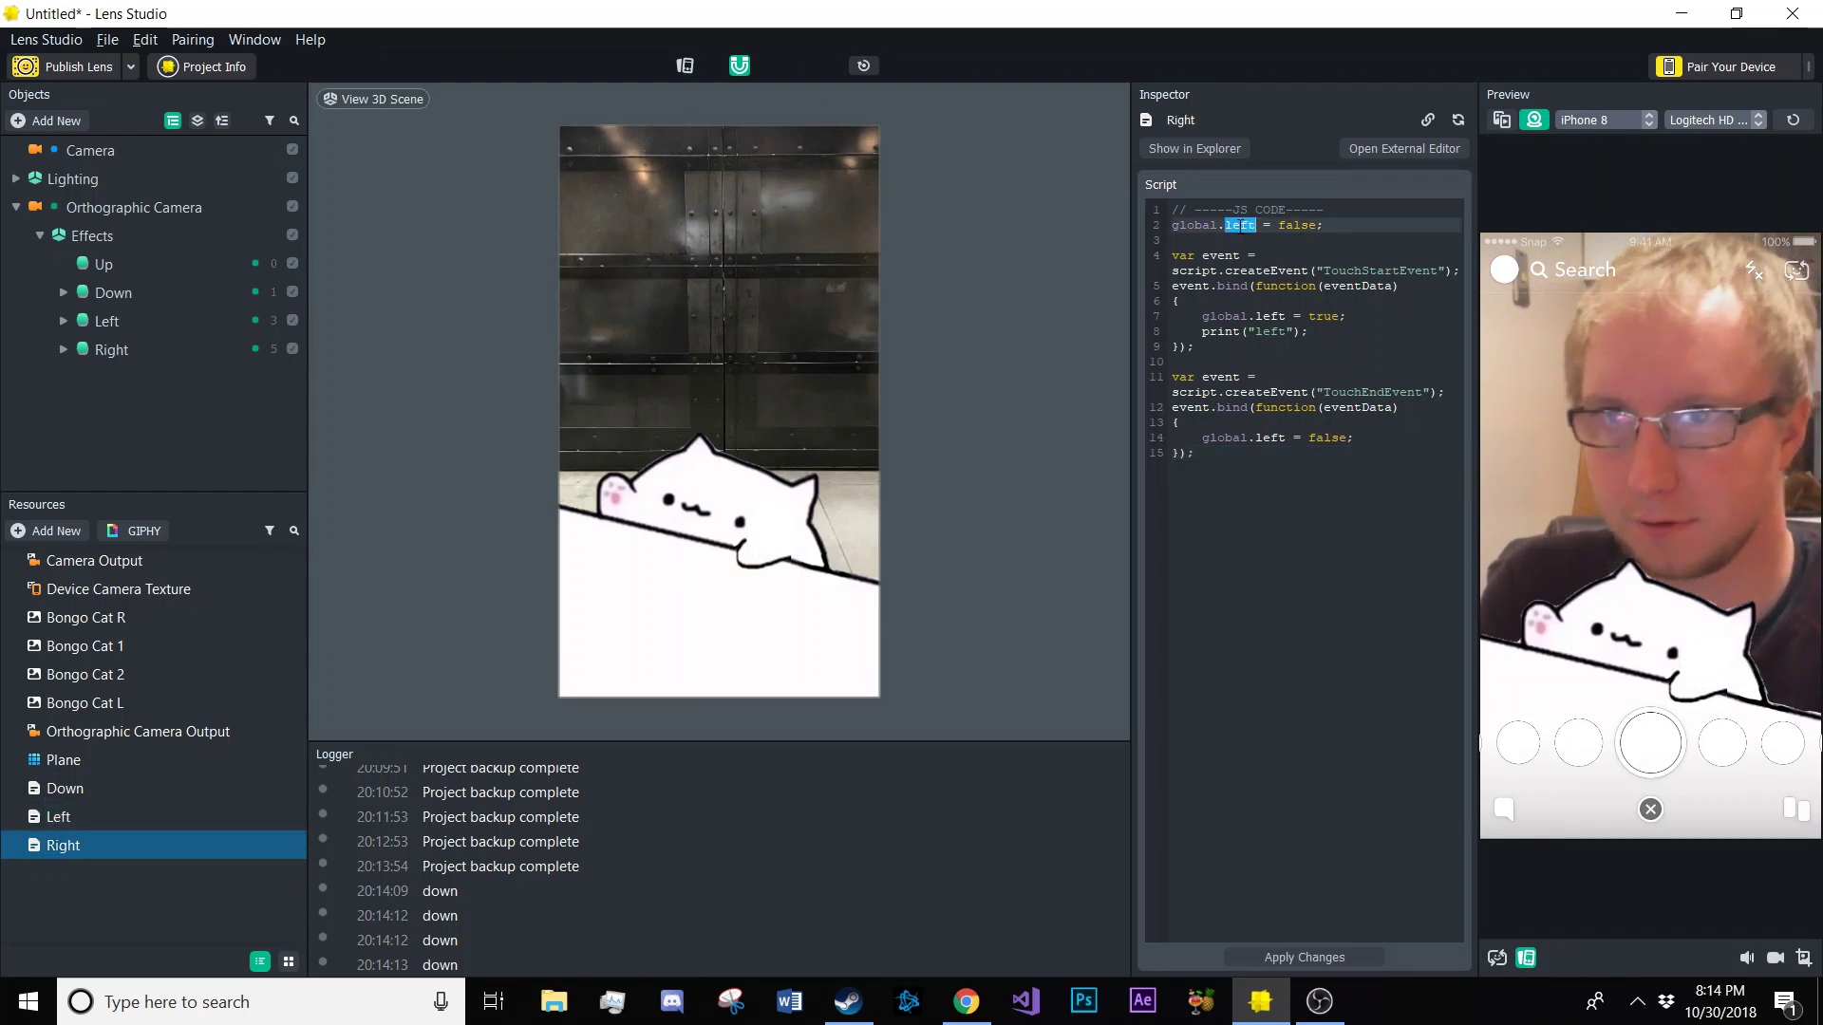
type("right")
left_click(1270, 316)
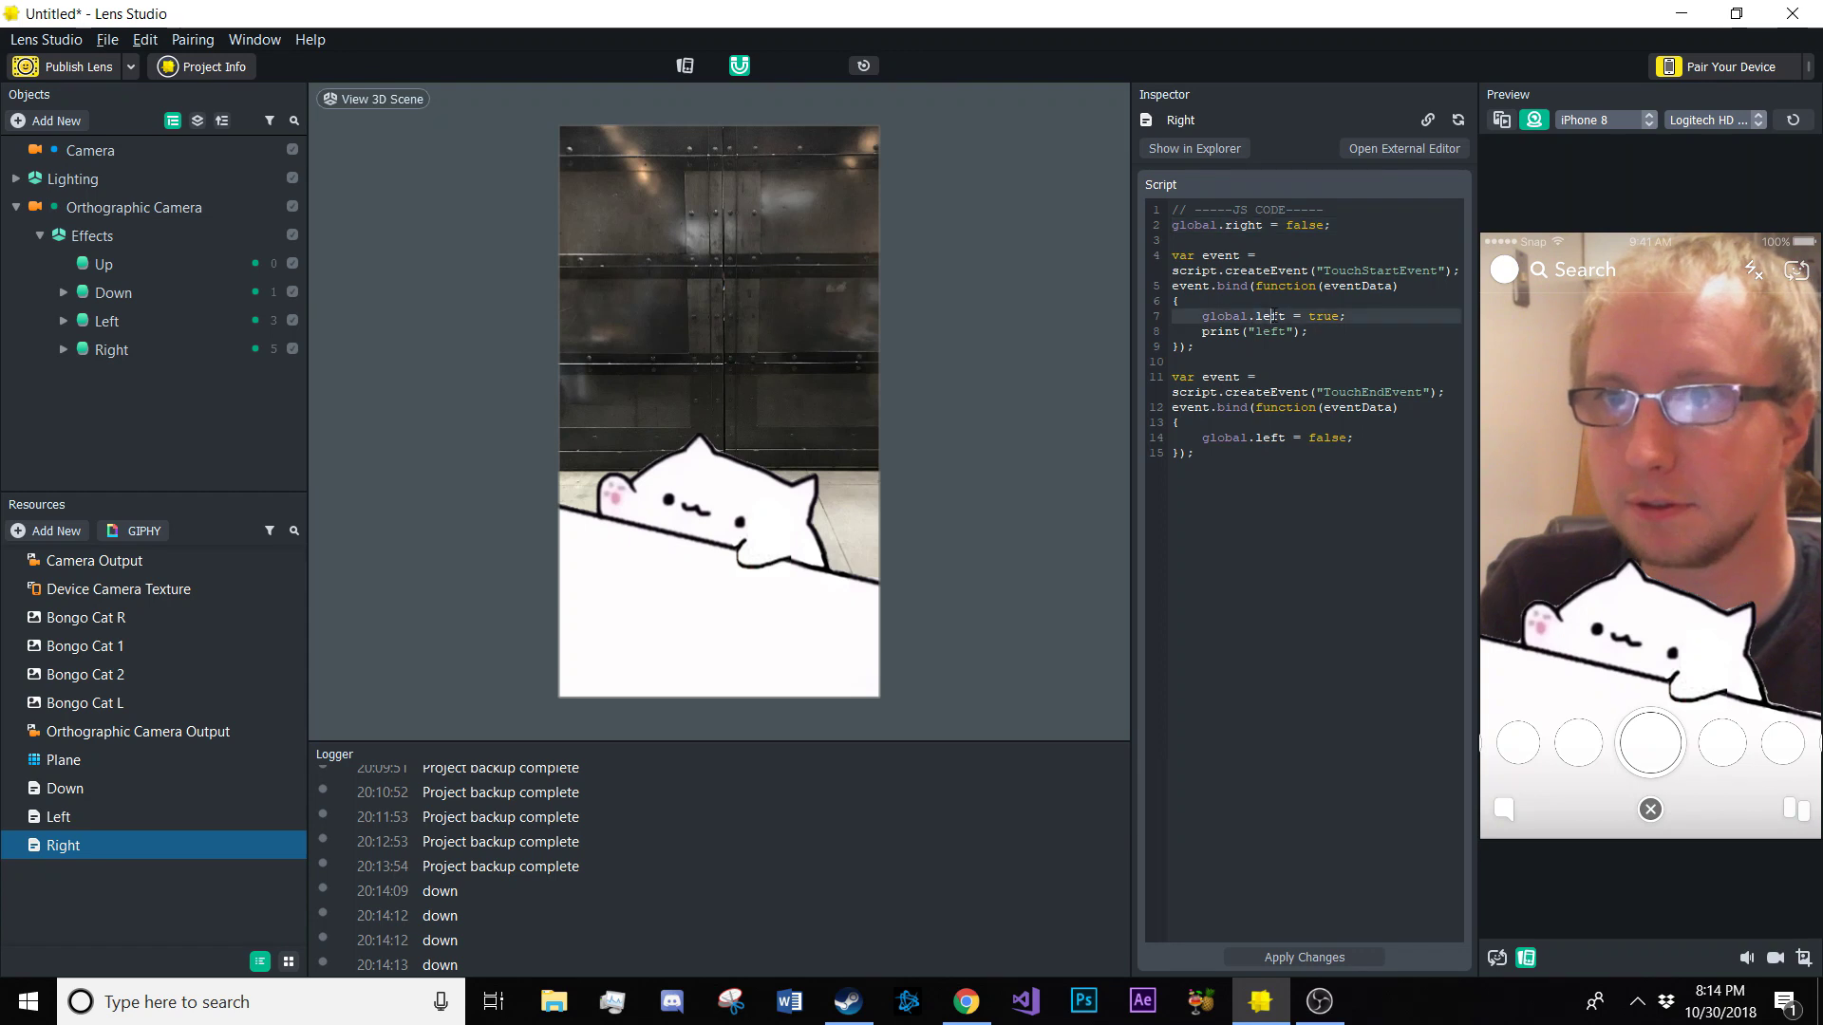
double_click(1281, 332)
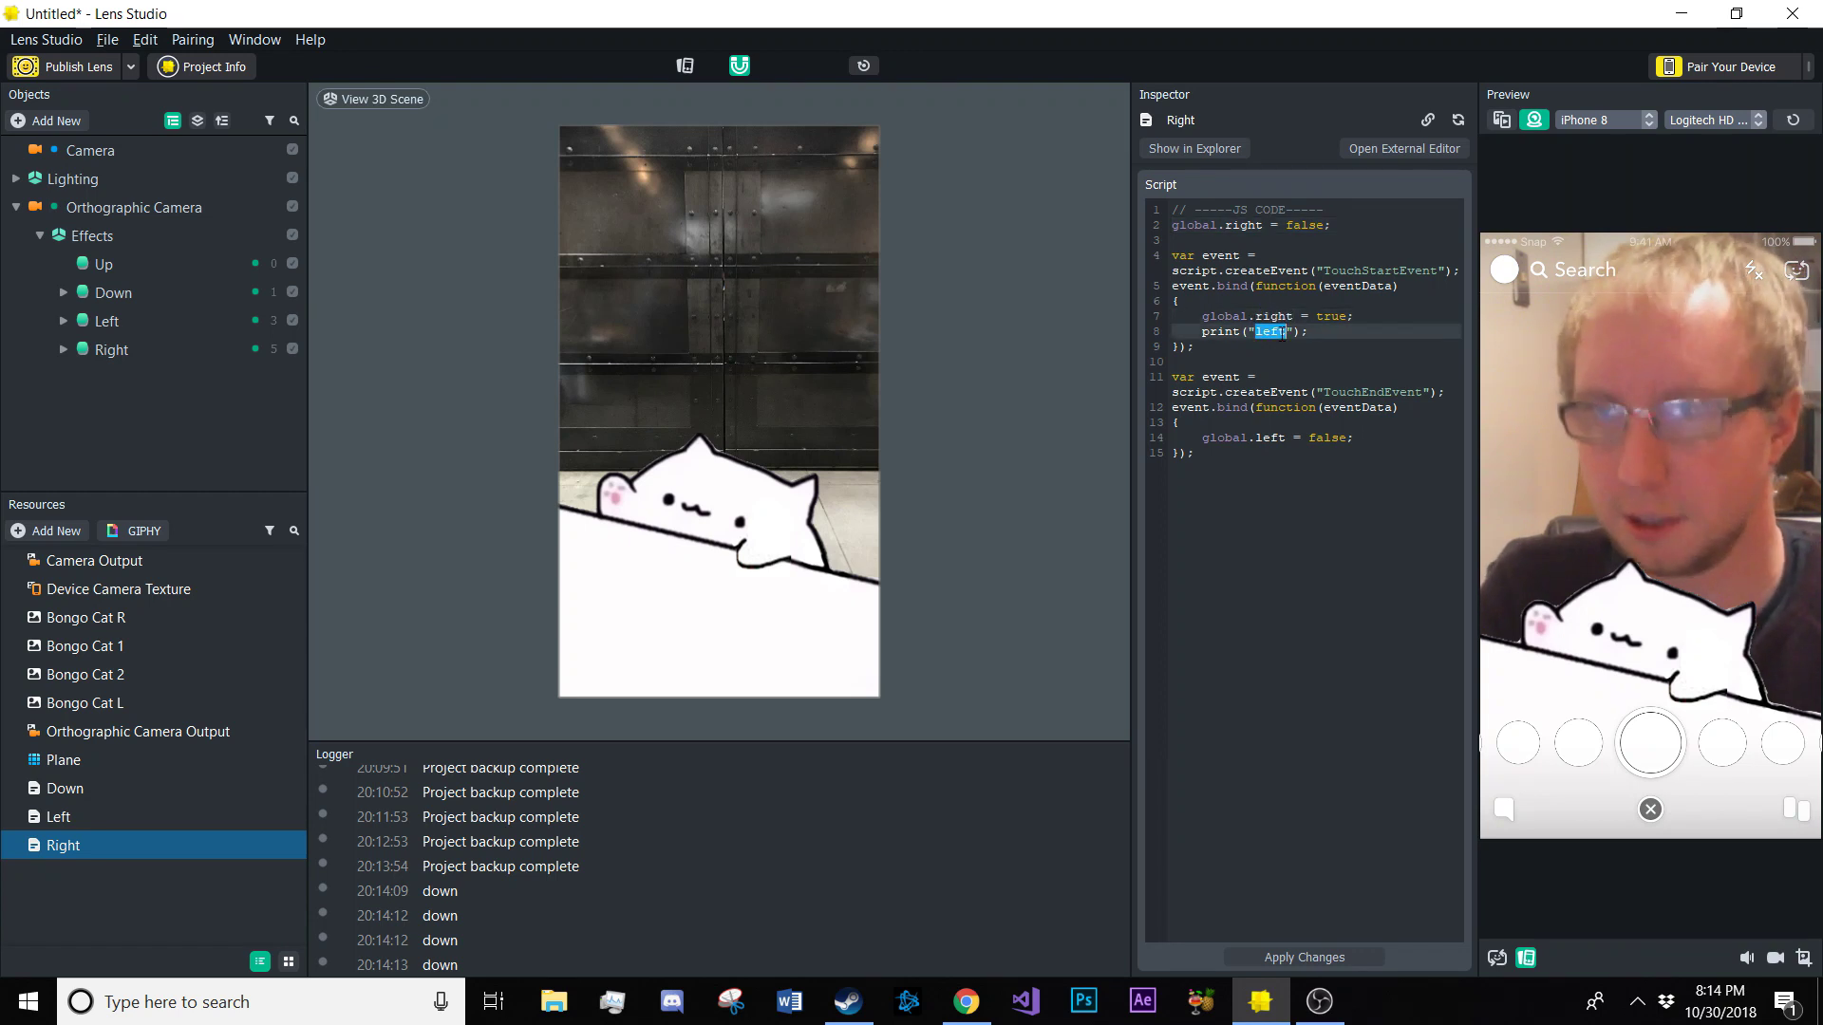
double_click(1270, 439)
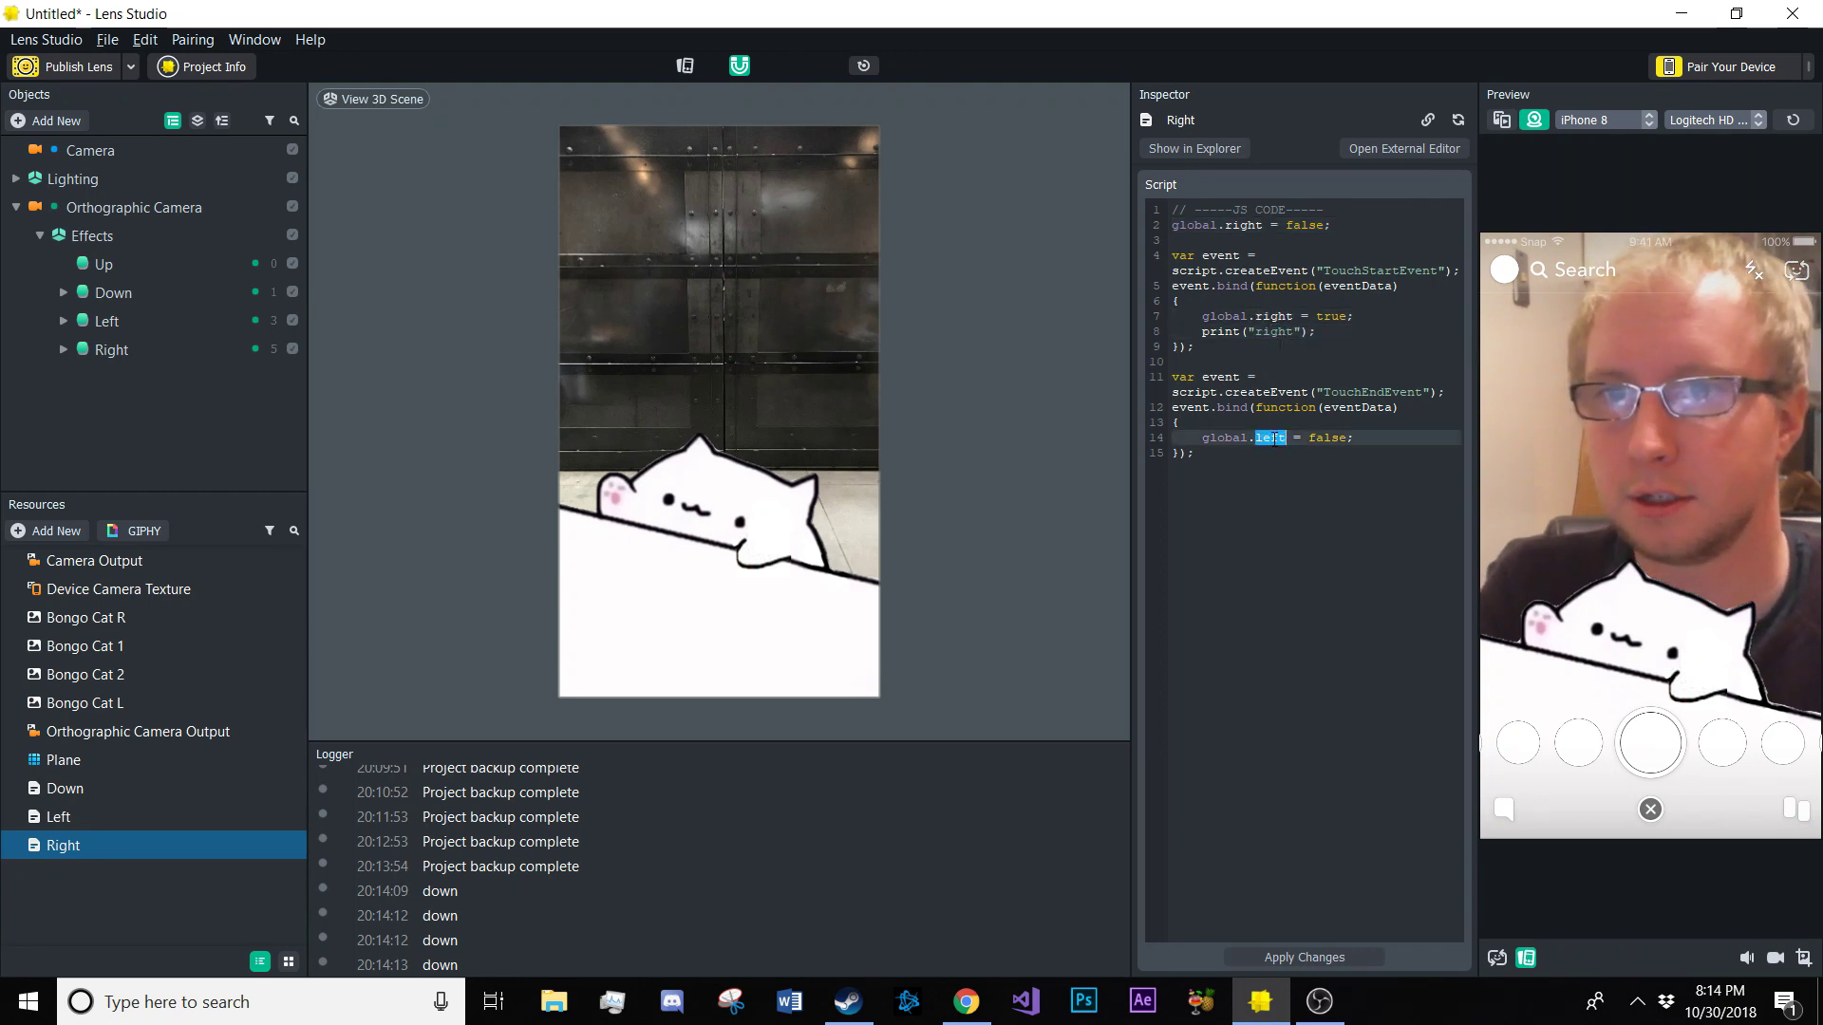
type("right")
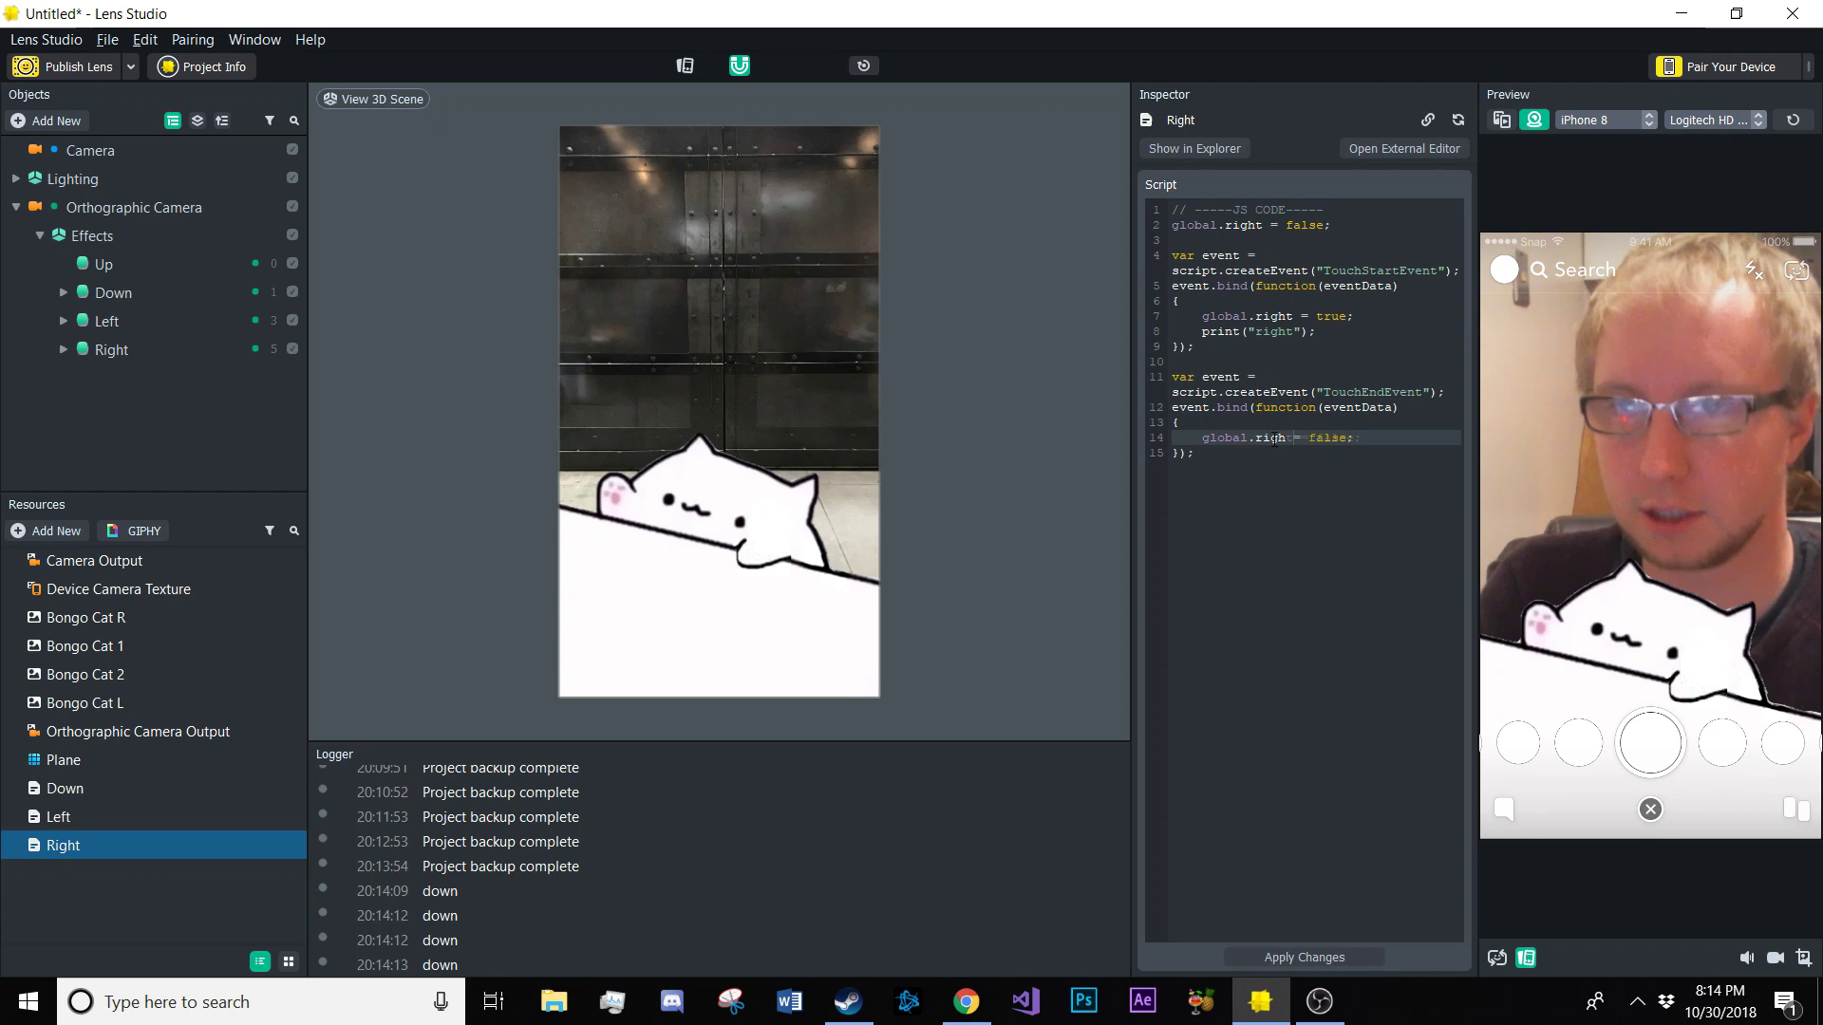
left_click(1291, 955)
Select the Right object, then tap around the cat in the preview so the Logger shows left, right and down
left_click(112, 349)
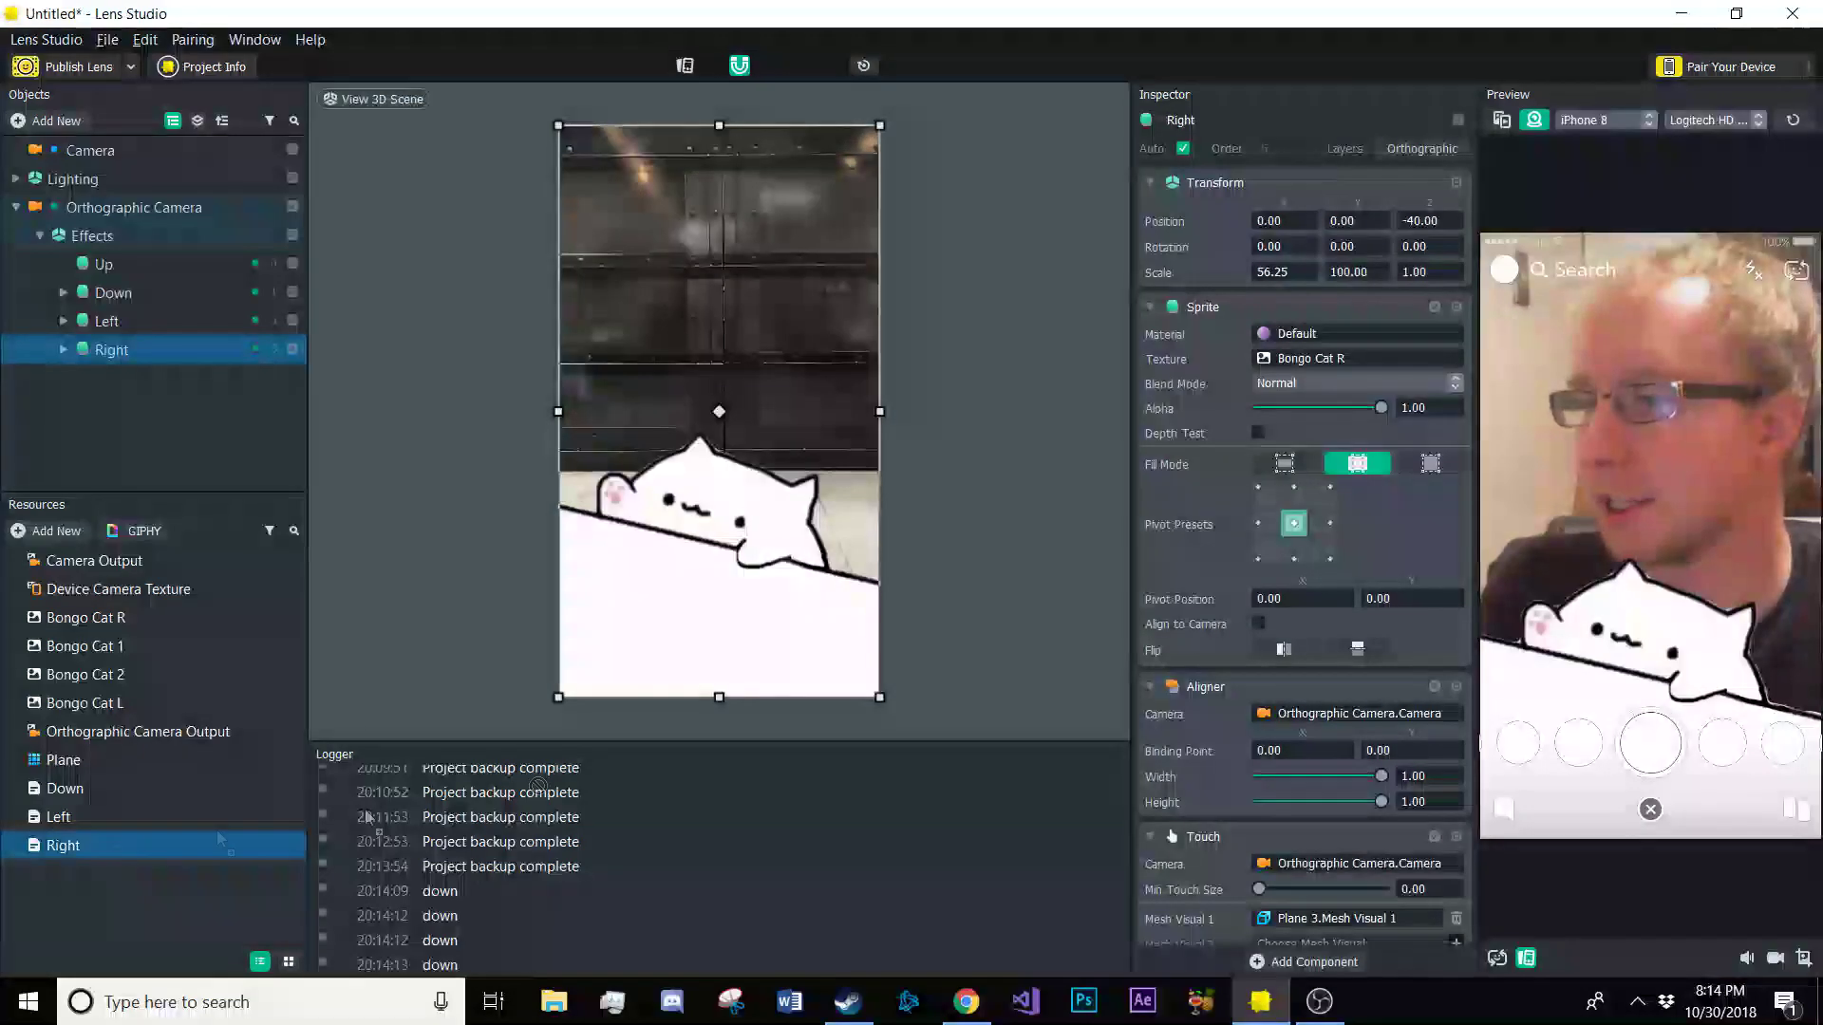
scroll(1438, 567, "down", 2)
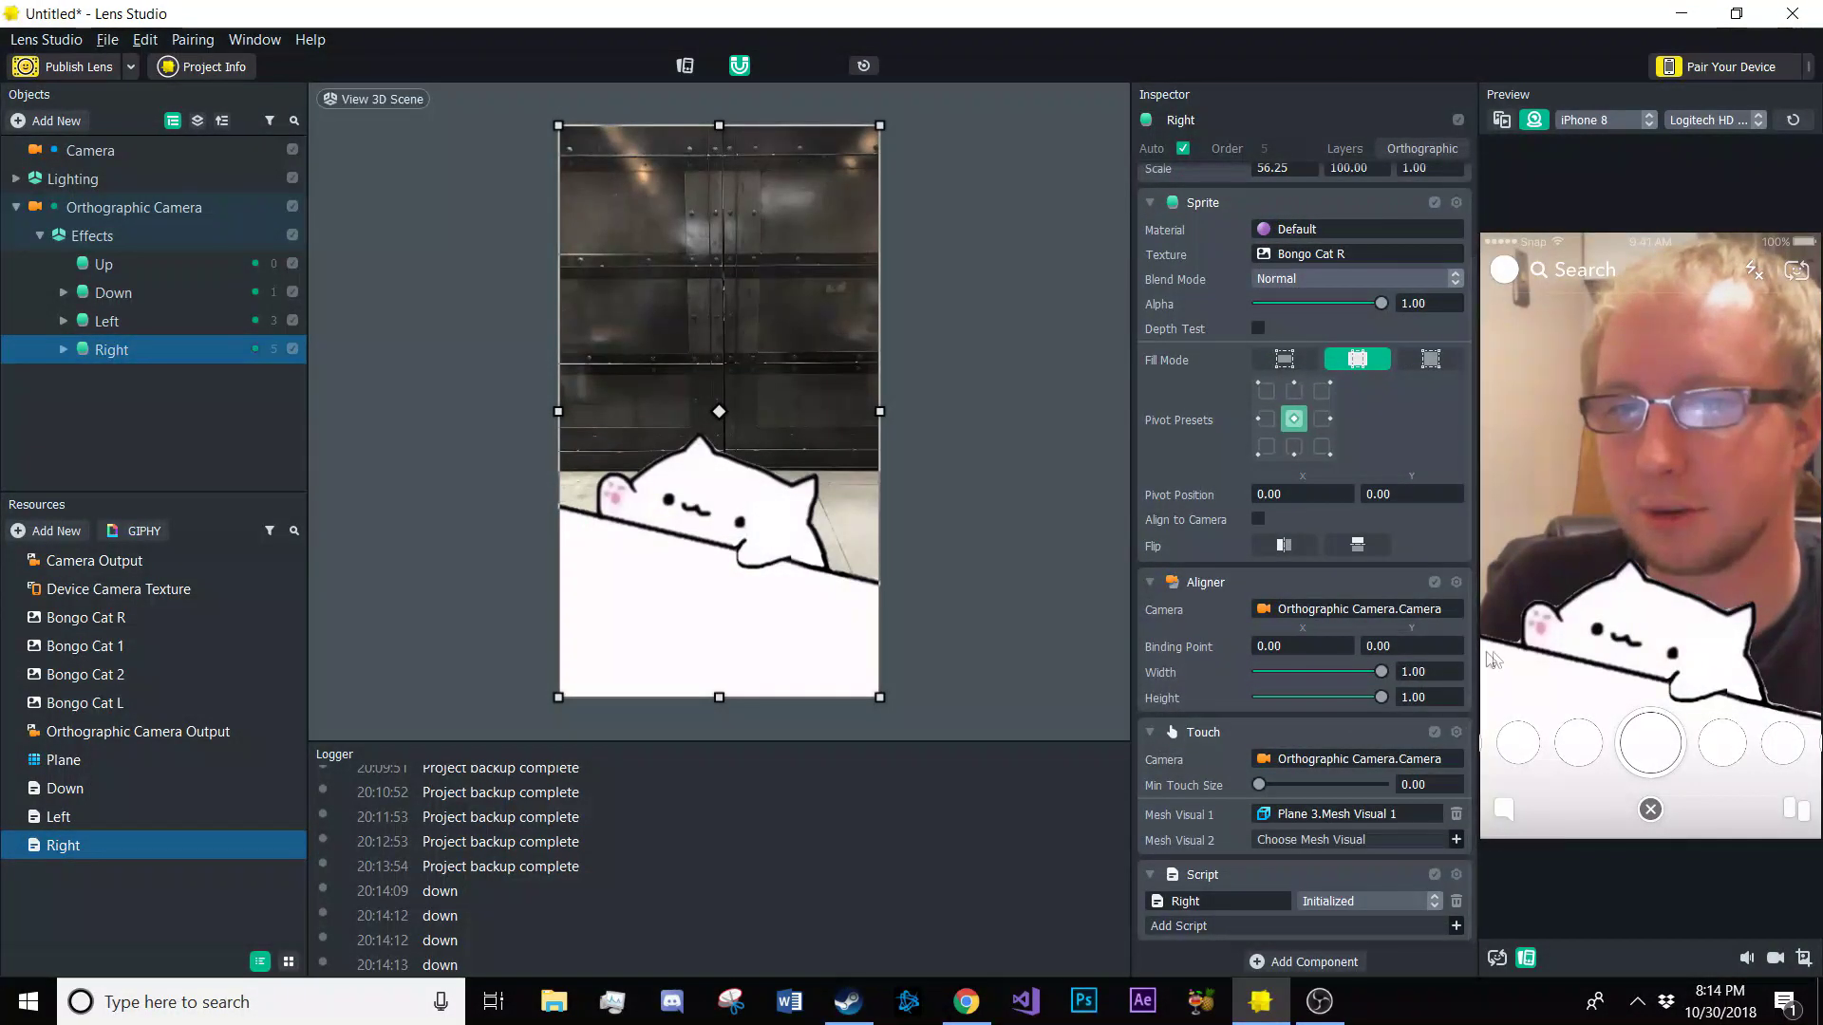
left_click(1666, 644)
left_click(1794, 665)
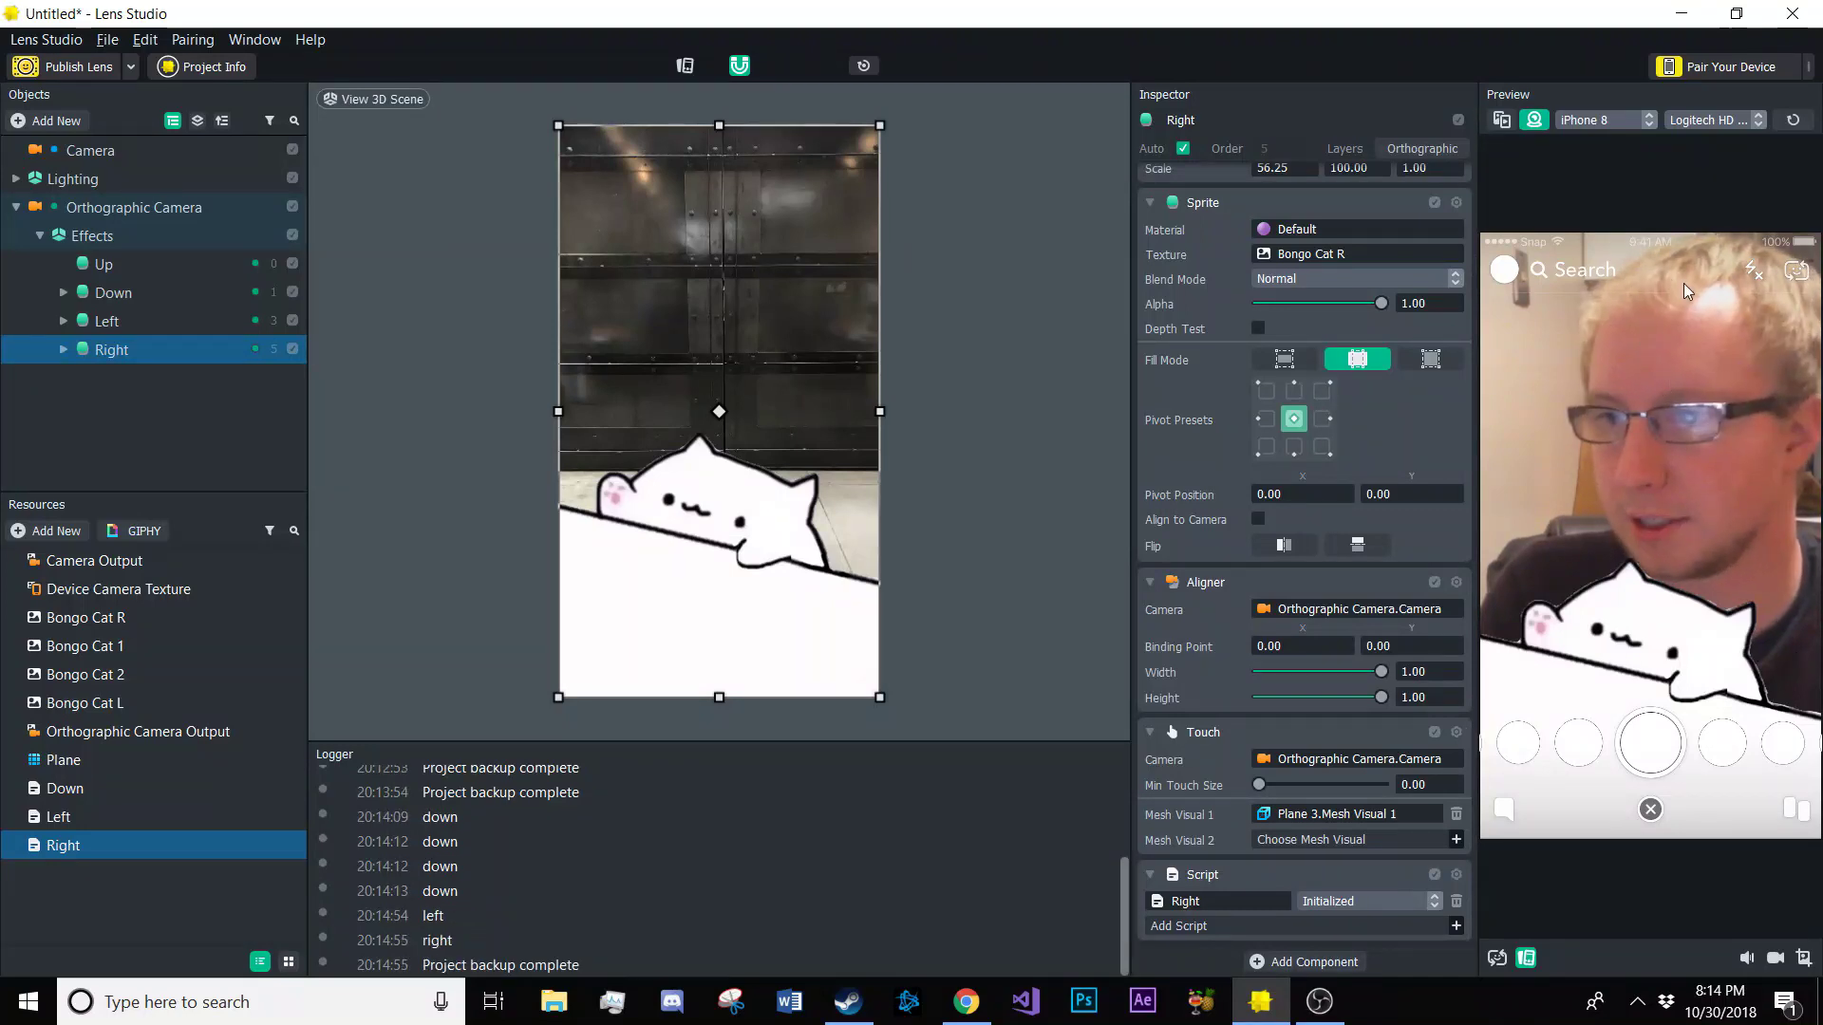
left_click(1650, 408)
left_click(1564, 631)
left_click(1733, 591)
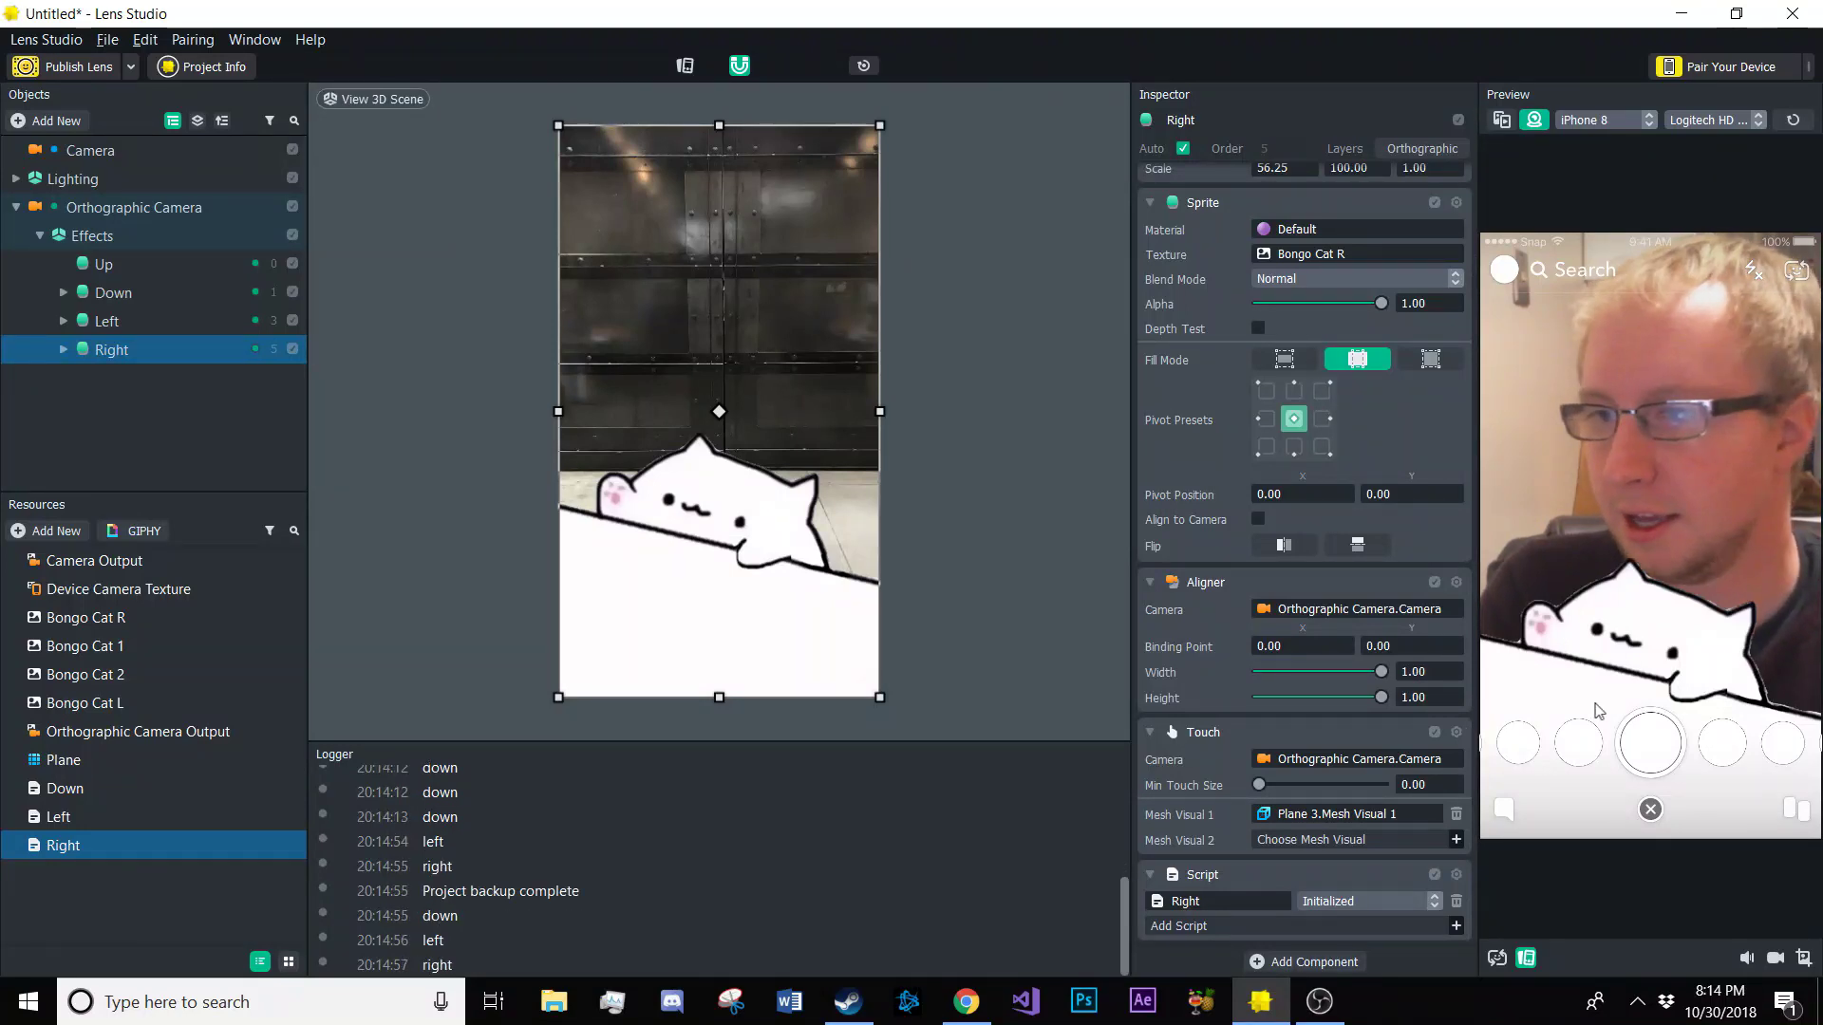
left_click(1564, 632)
left_click(1733, 590)
left_click(1630, 338)
left_click(1601, 343)
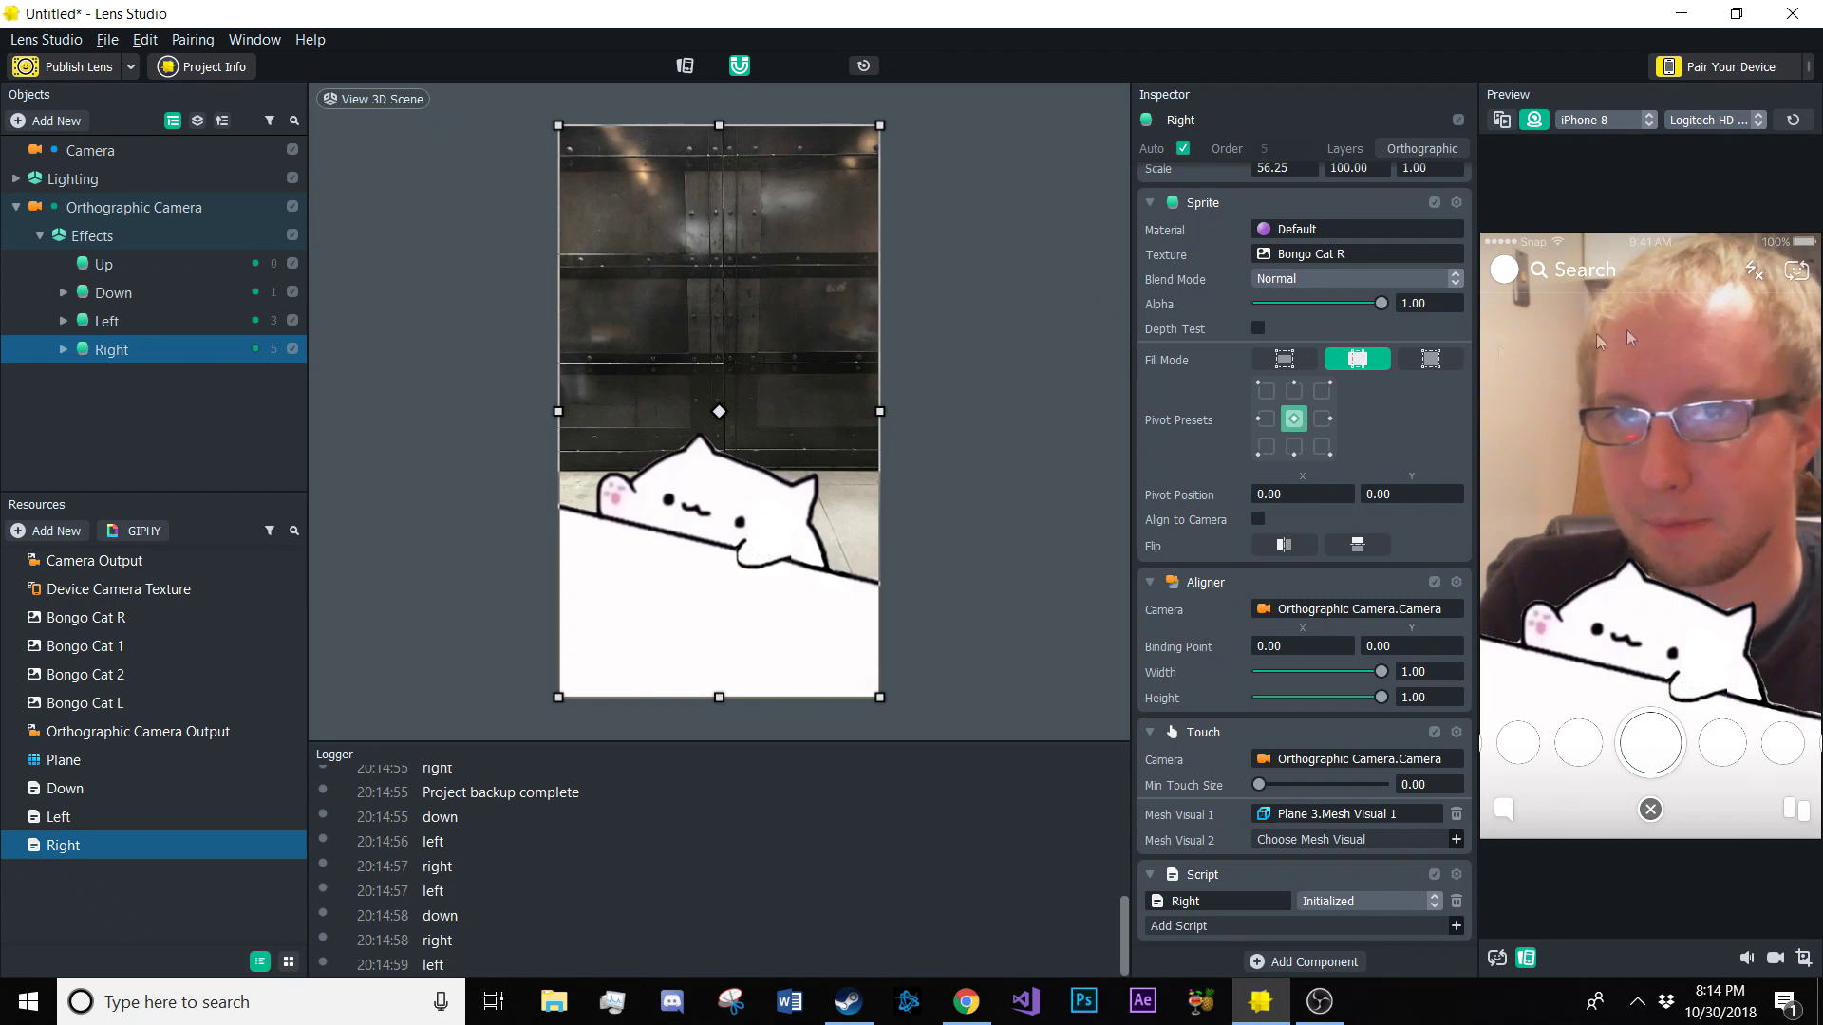
left_click(36, 527)
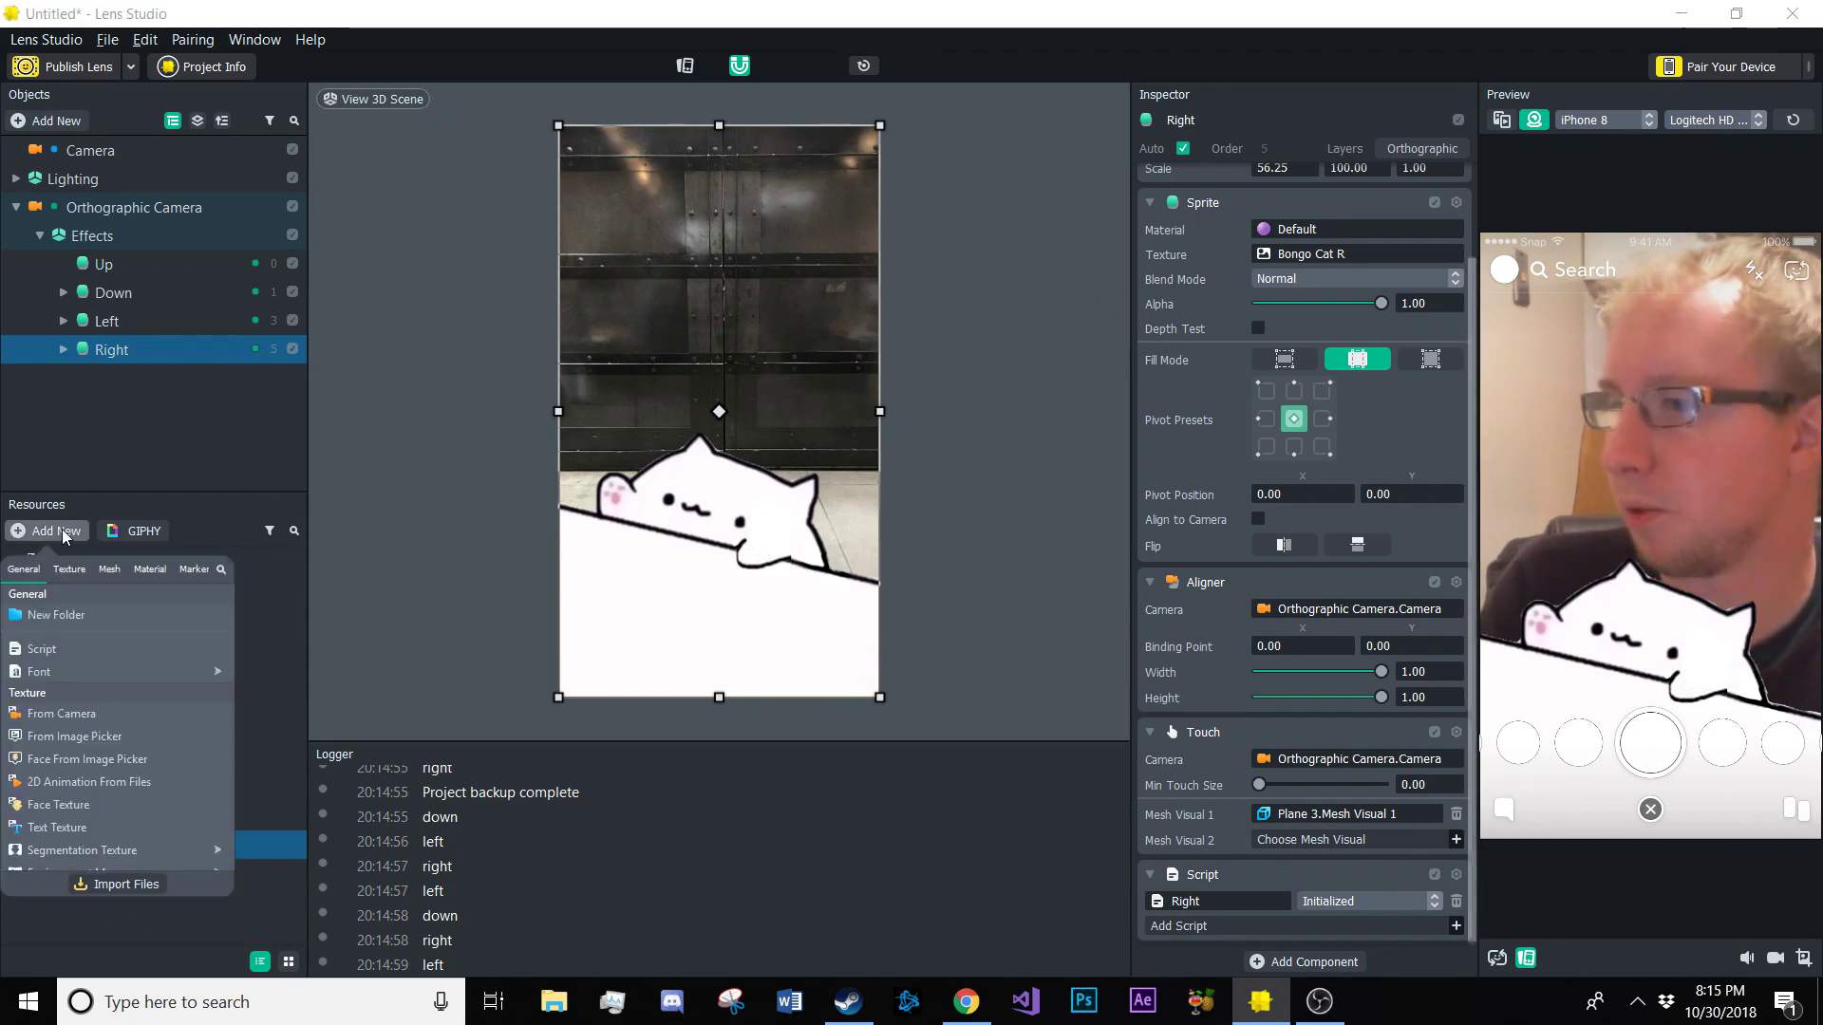
Add a new script resource and name it Bongo
left_click(57, 648)
left_click(65, 876)
left_click(65, 875)
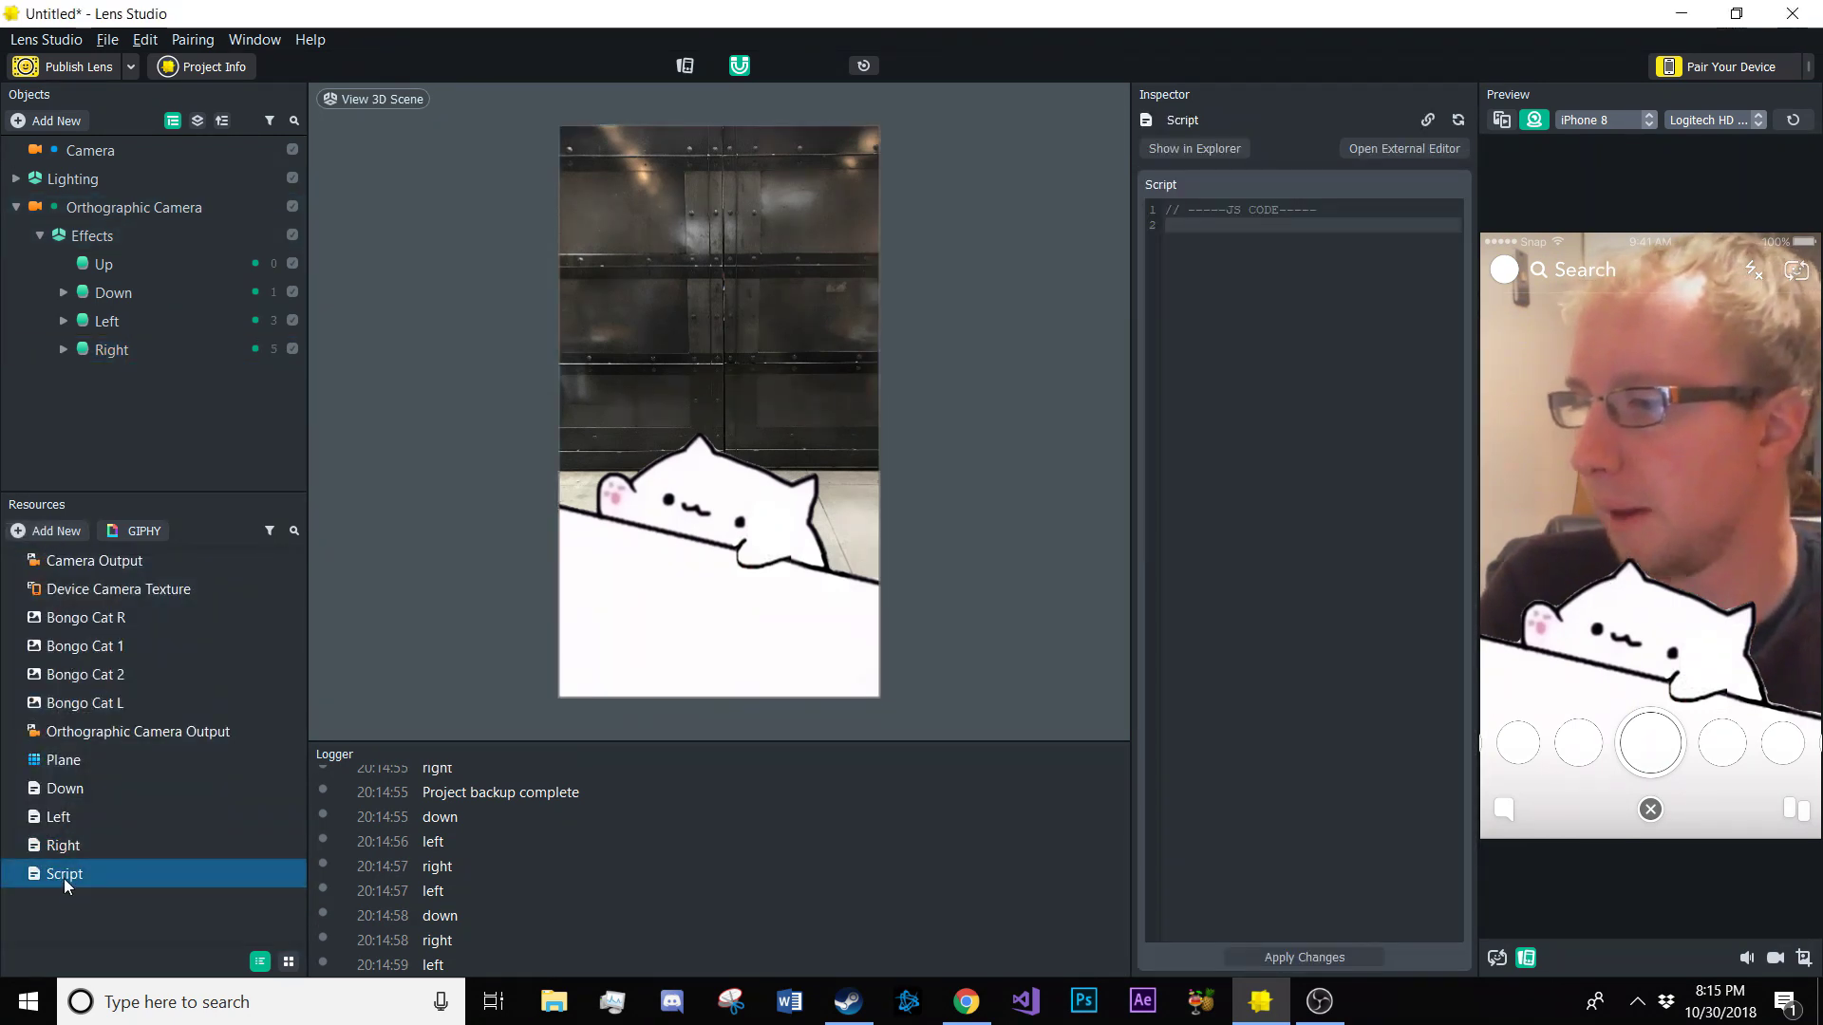
type("Bongo")
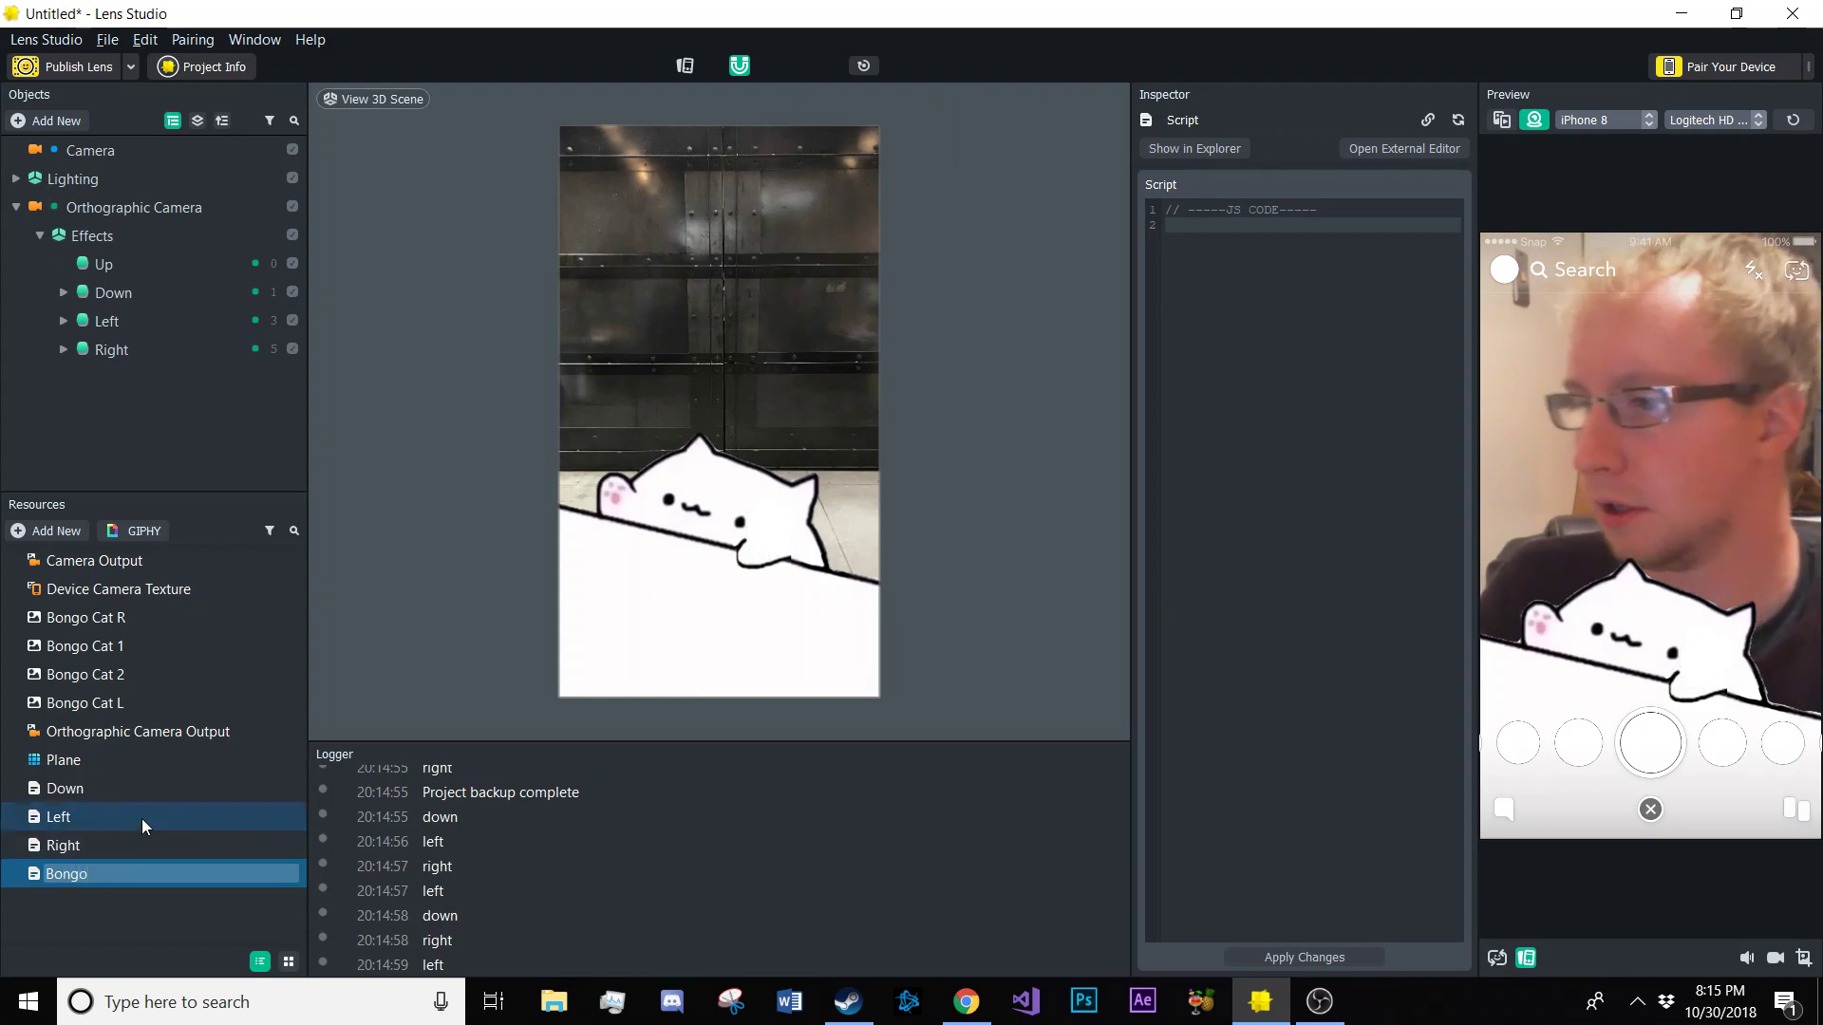
left_click(67, 819)
Add an empty scene object and name it Bongo
left_click(16, 207)
left_click(47, 120)
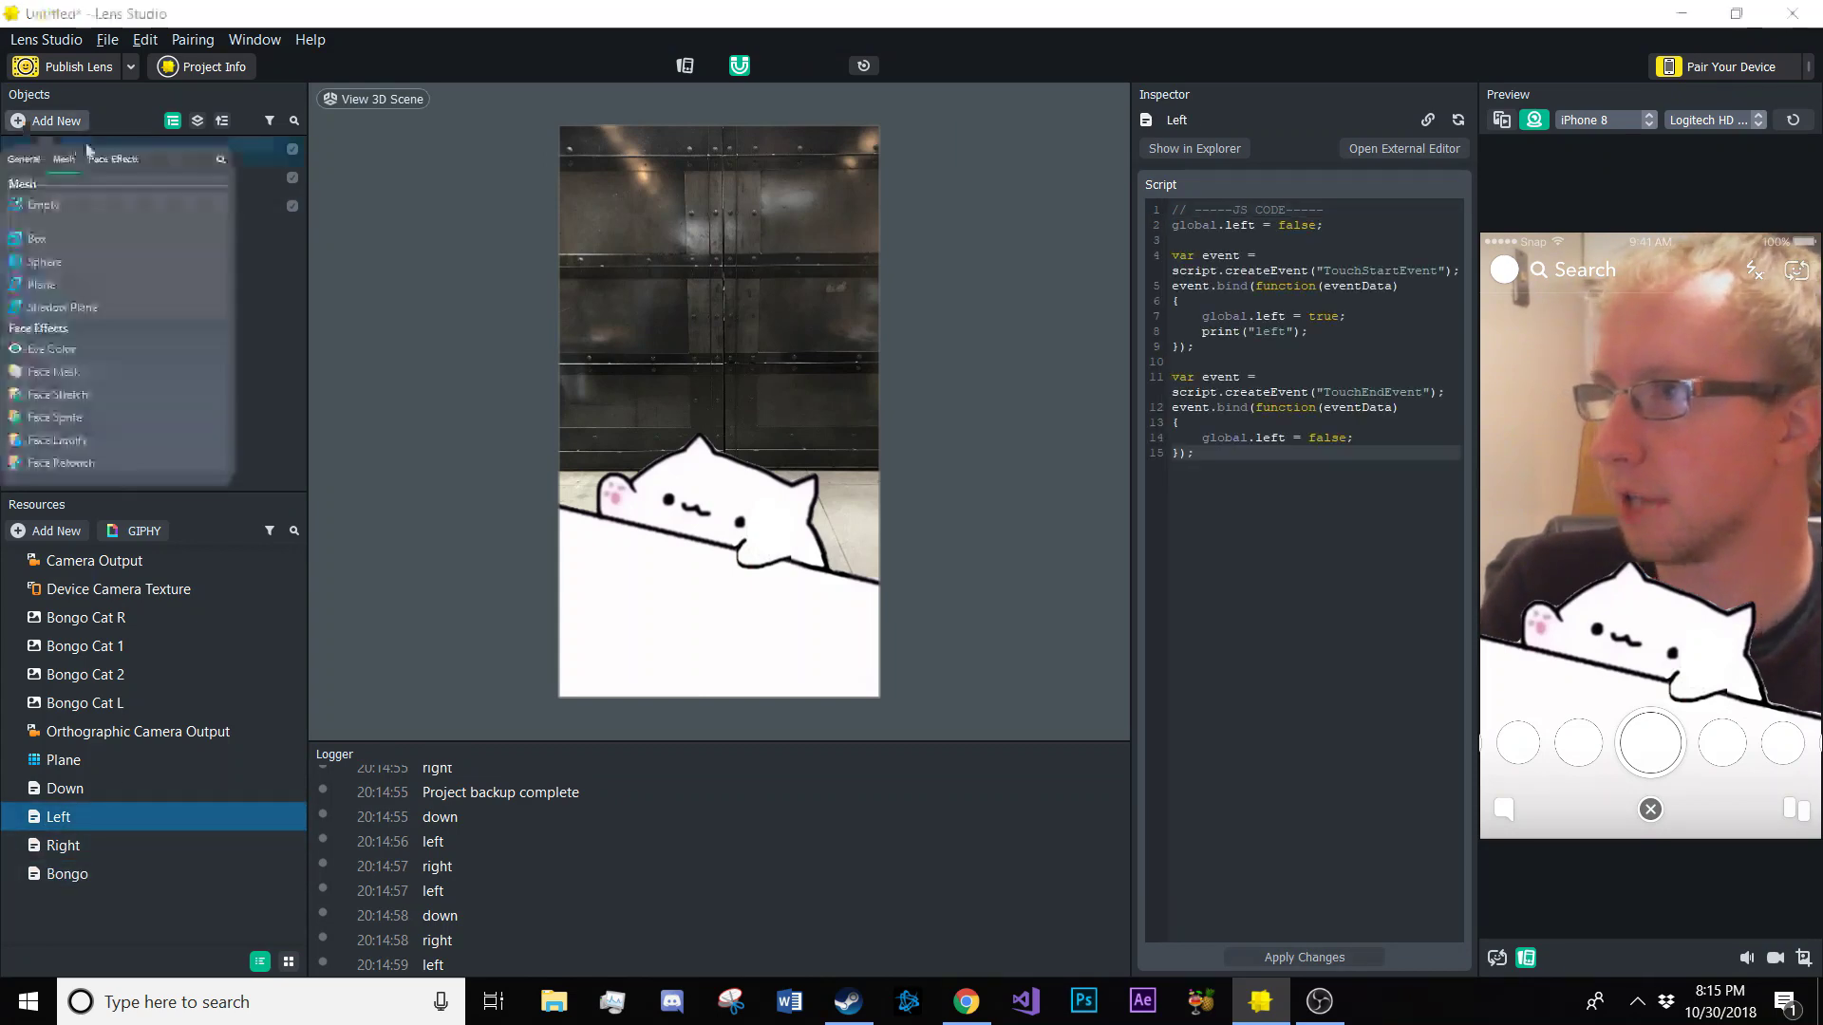
left_click(42, 190)
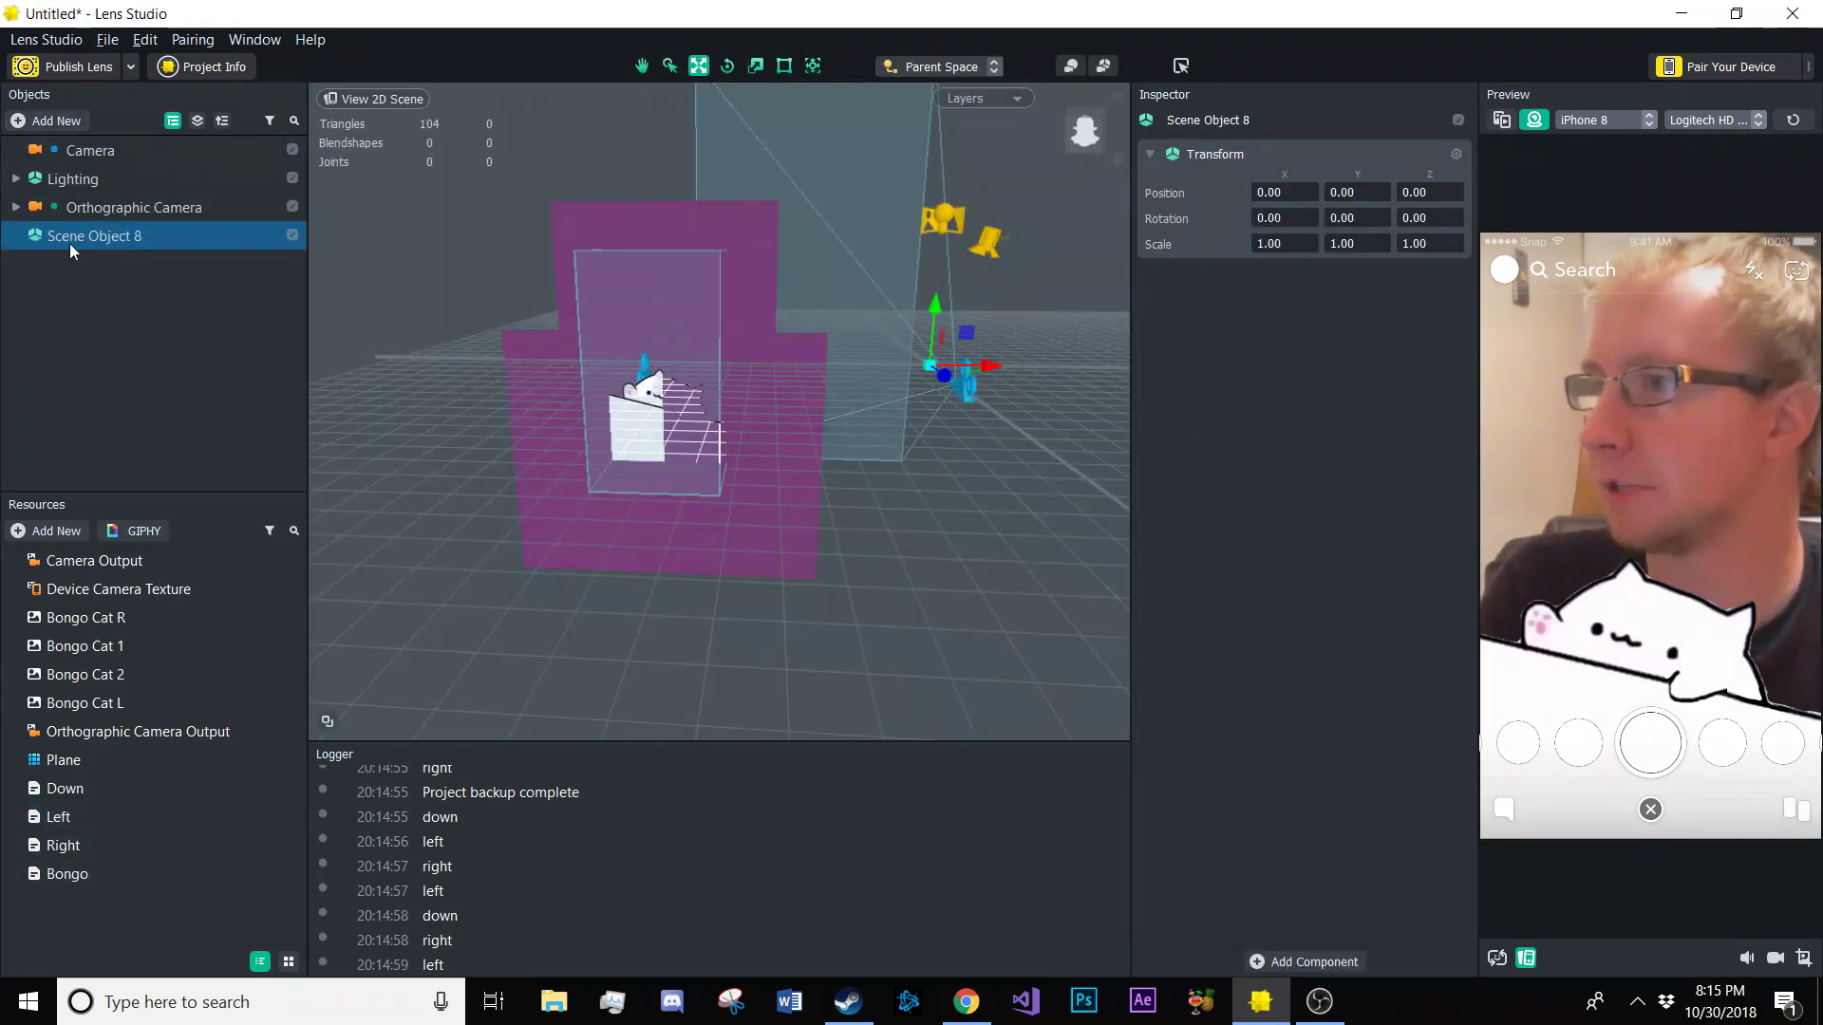
double_click(74, 237)
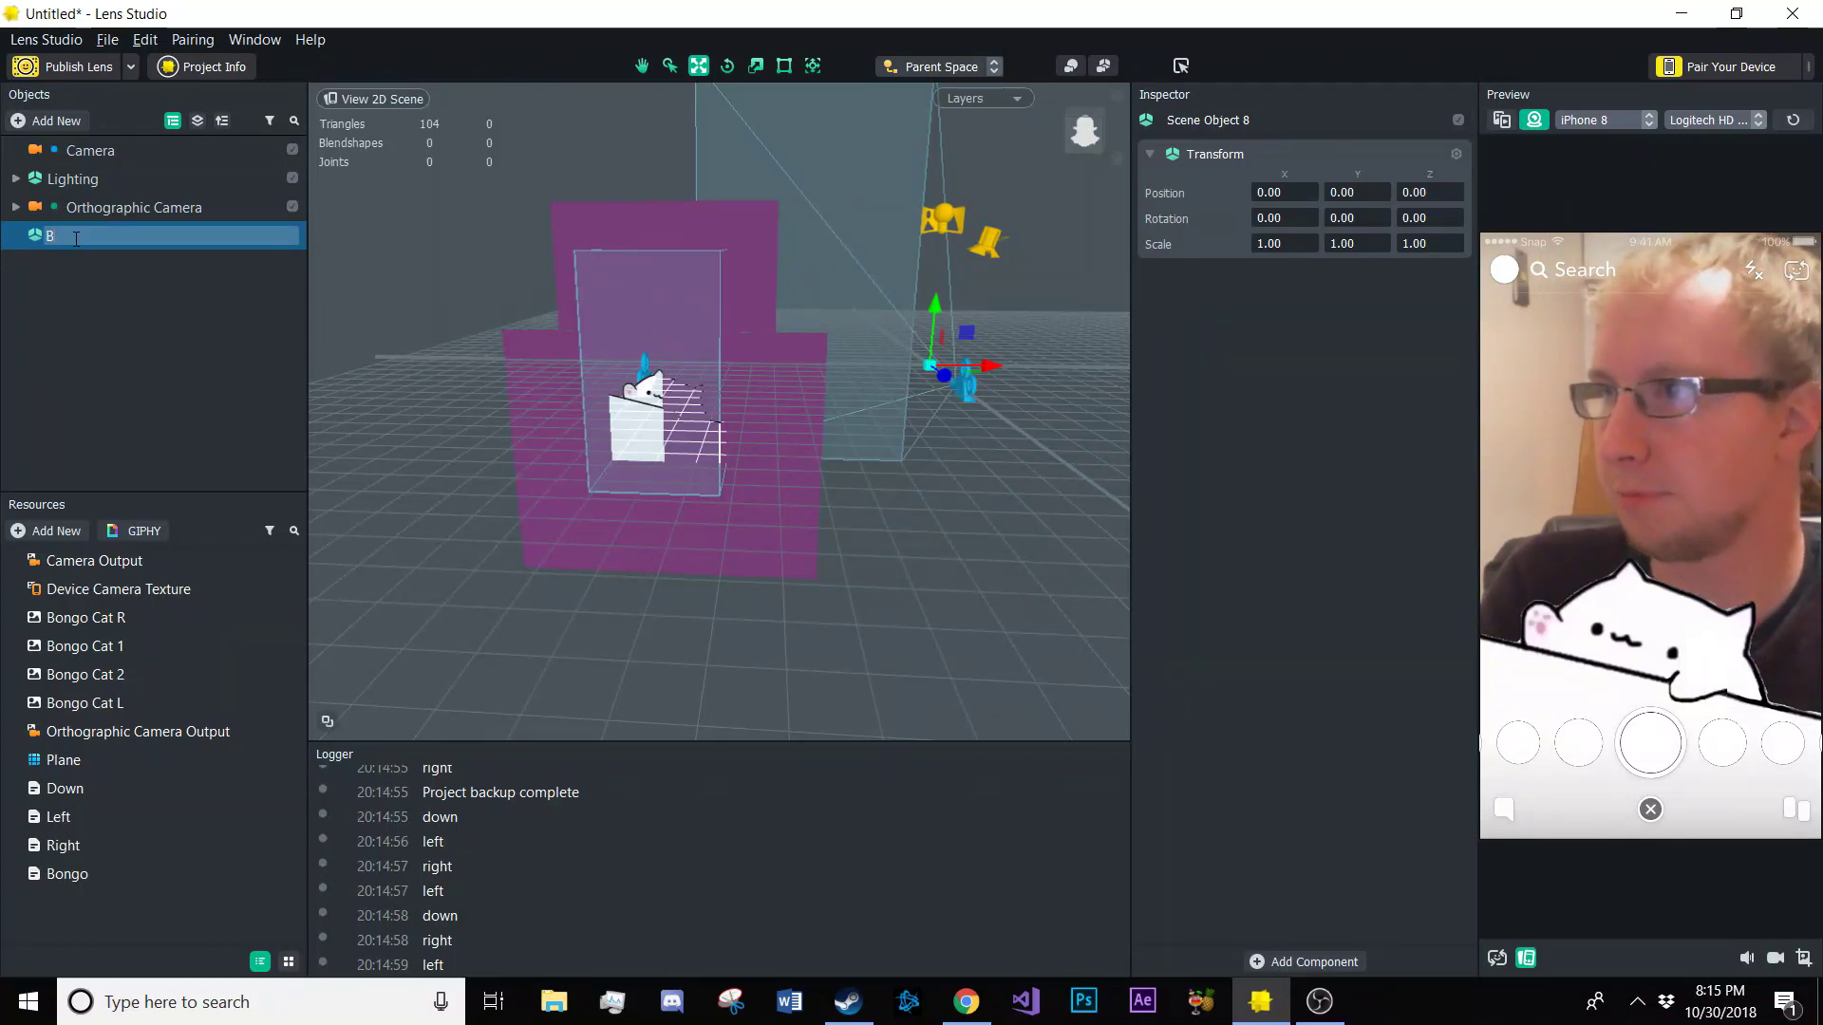
left_click(150, 272)
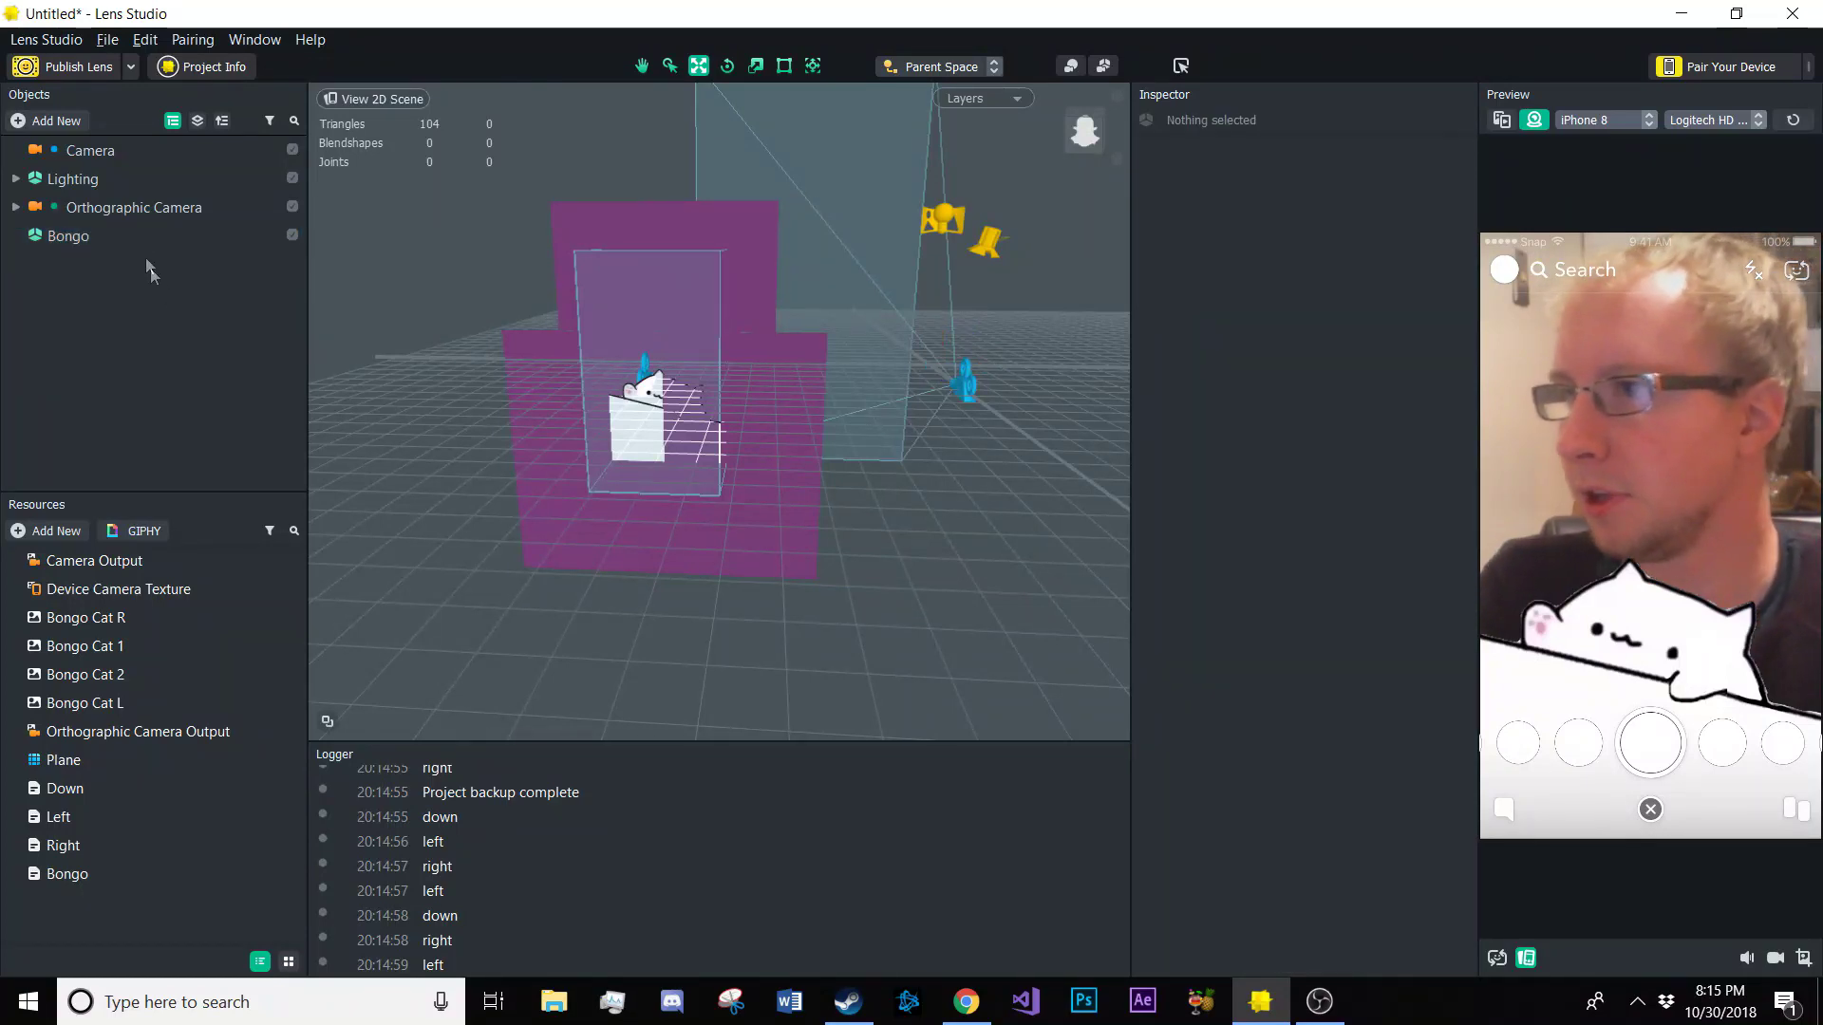
Attach the Bongo script to the Bongo object and open the script for editing
left_click(67, 235)
left_click_drag(66, 873, 1197, 479)
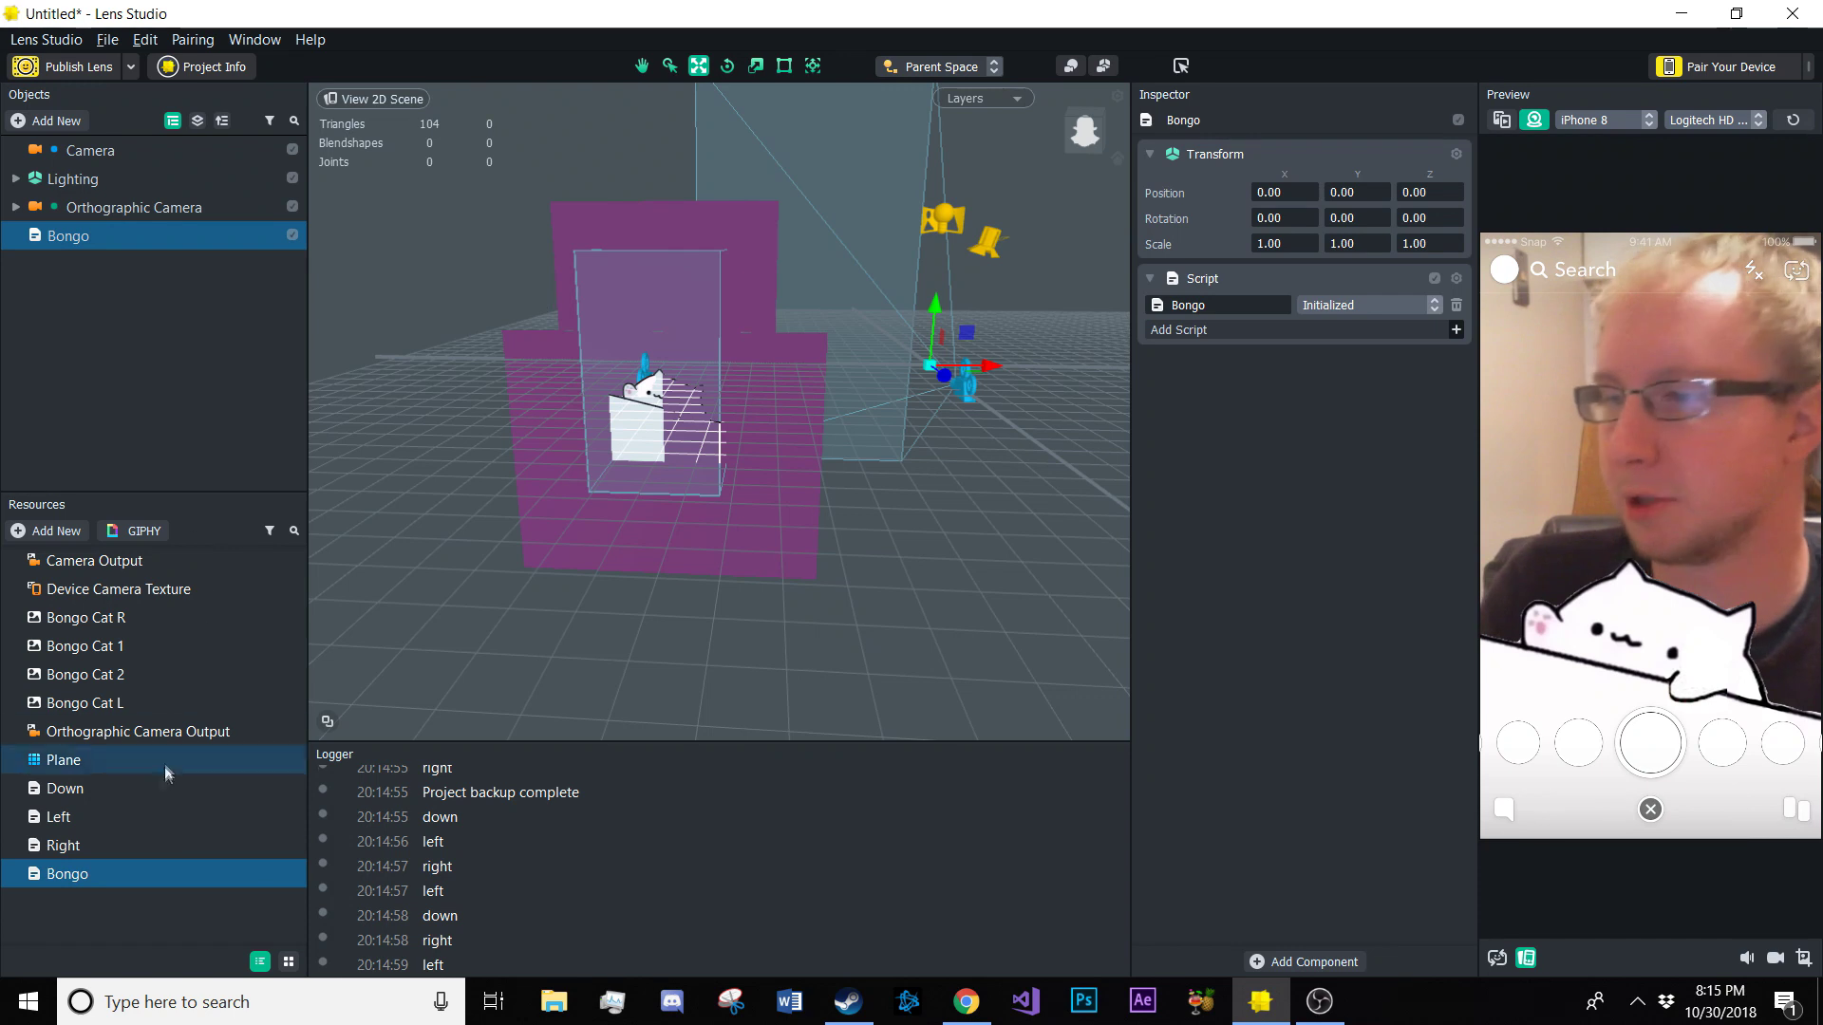
double_click(123, 873)
left_click(1236, 228)
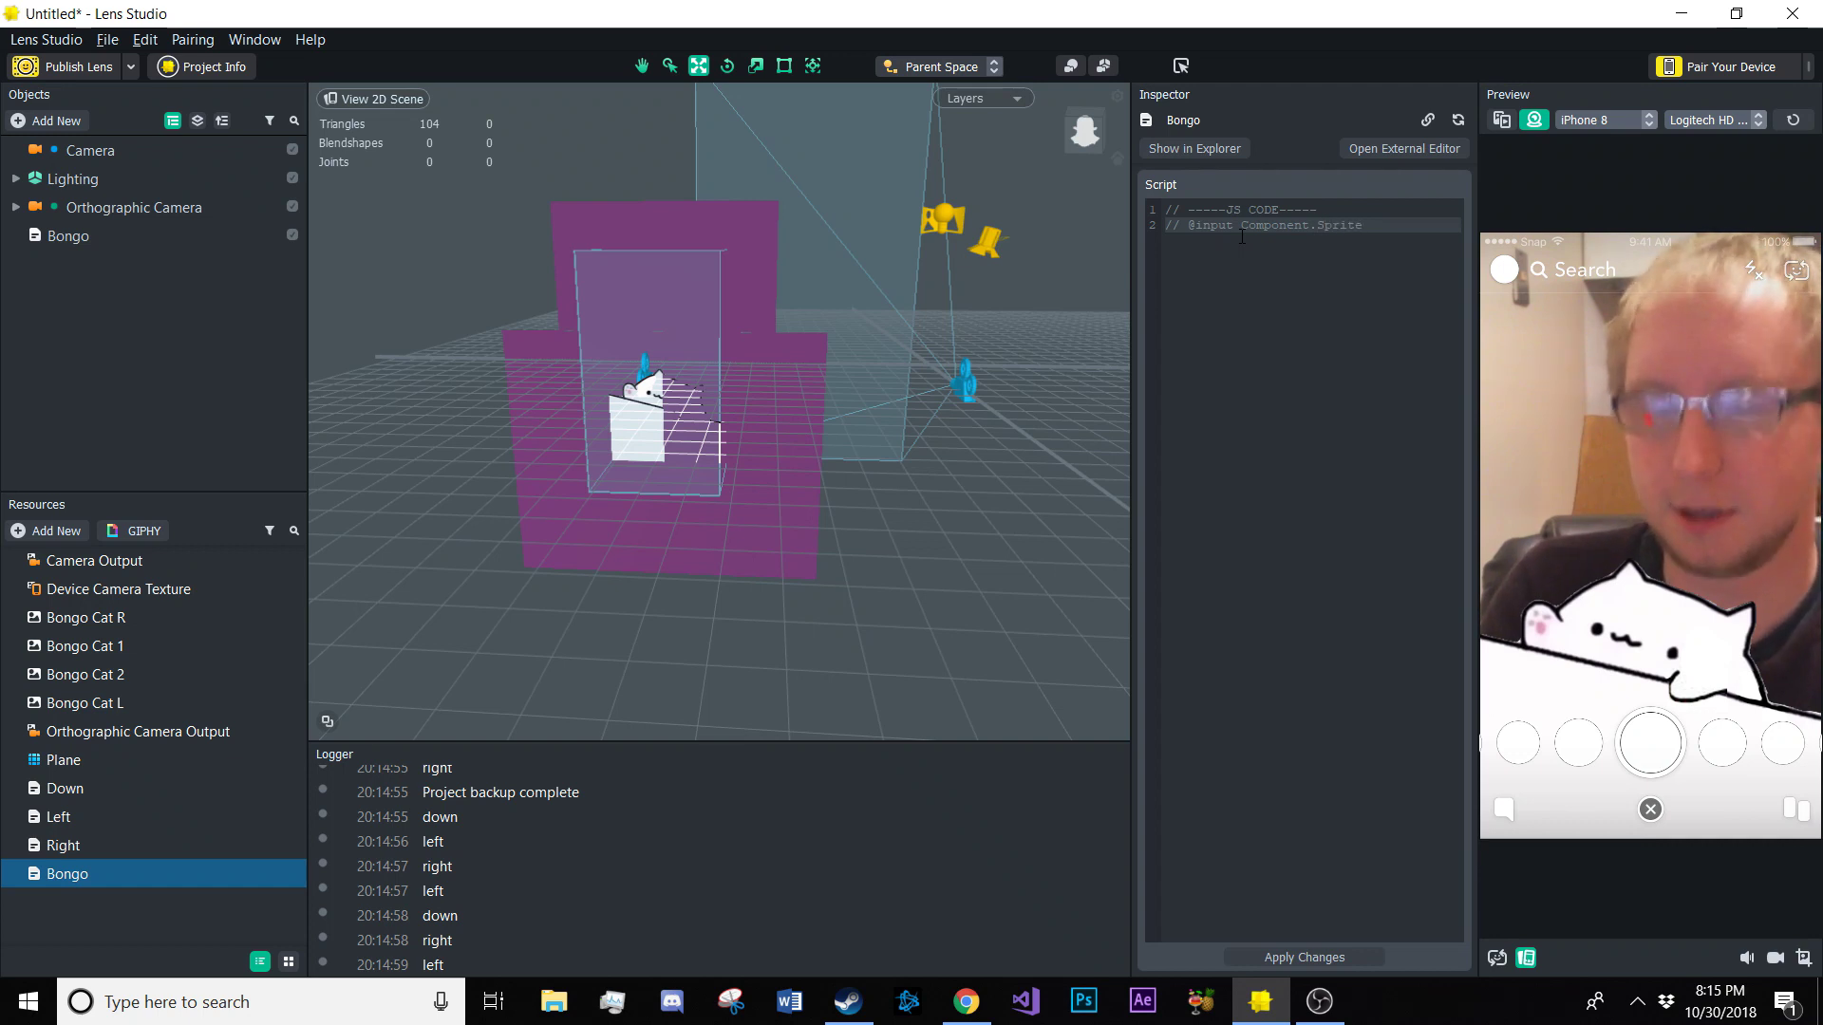
Declare the Up sprite input on line 2 and paste three copies of it below
type("Up")
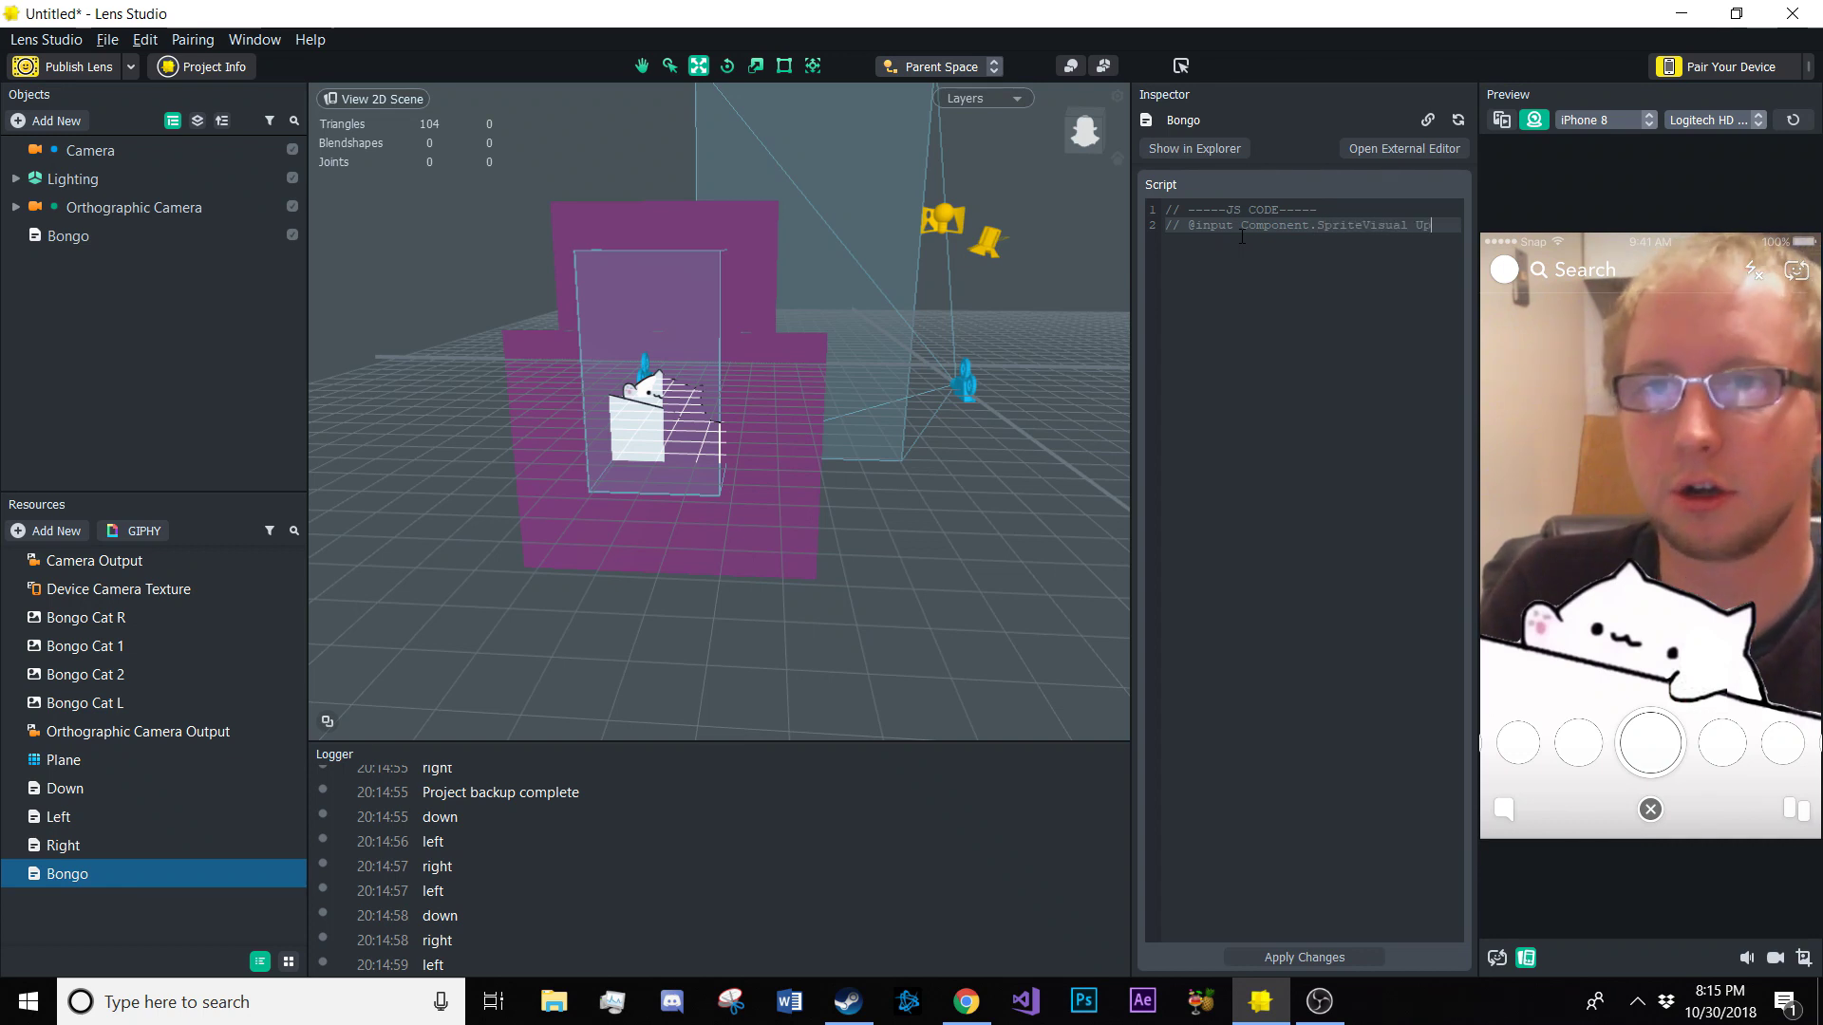
key("shift+Home")
right_click(1248, 229)
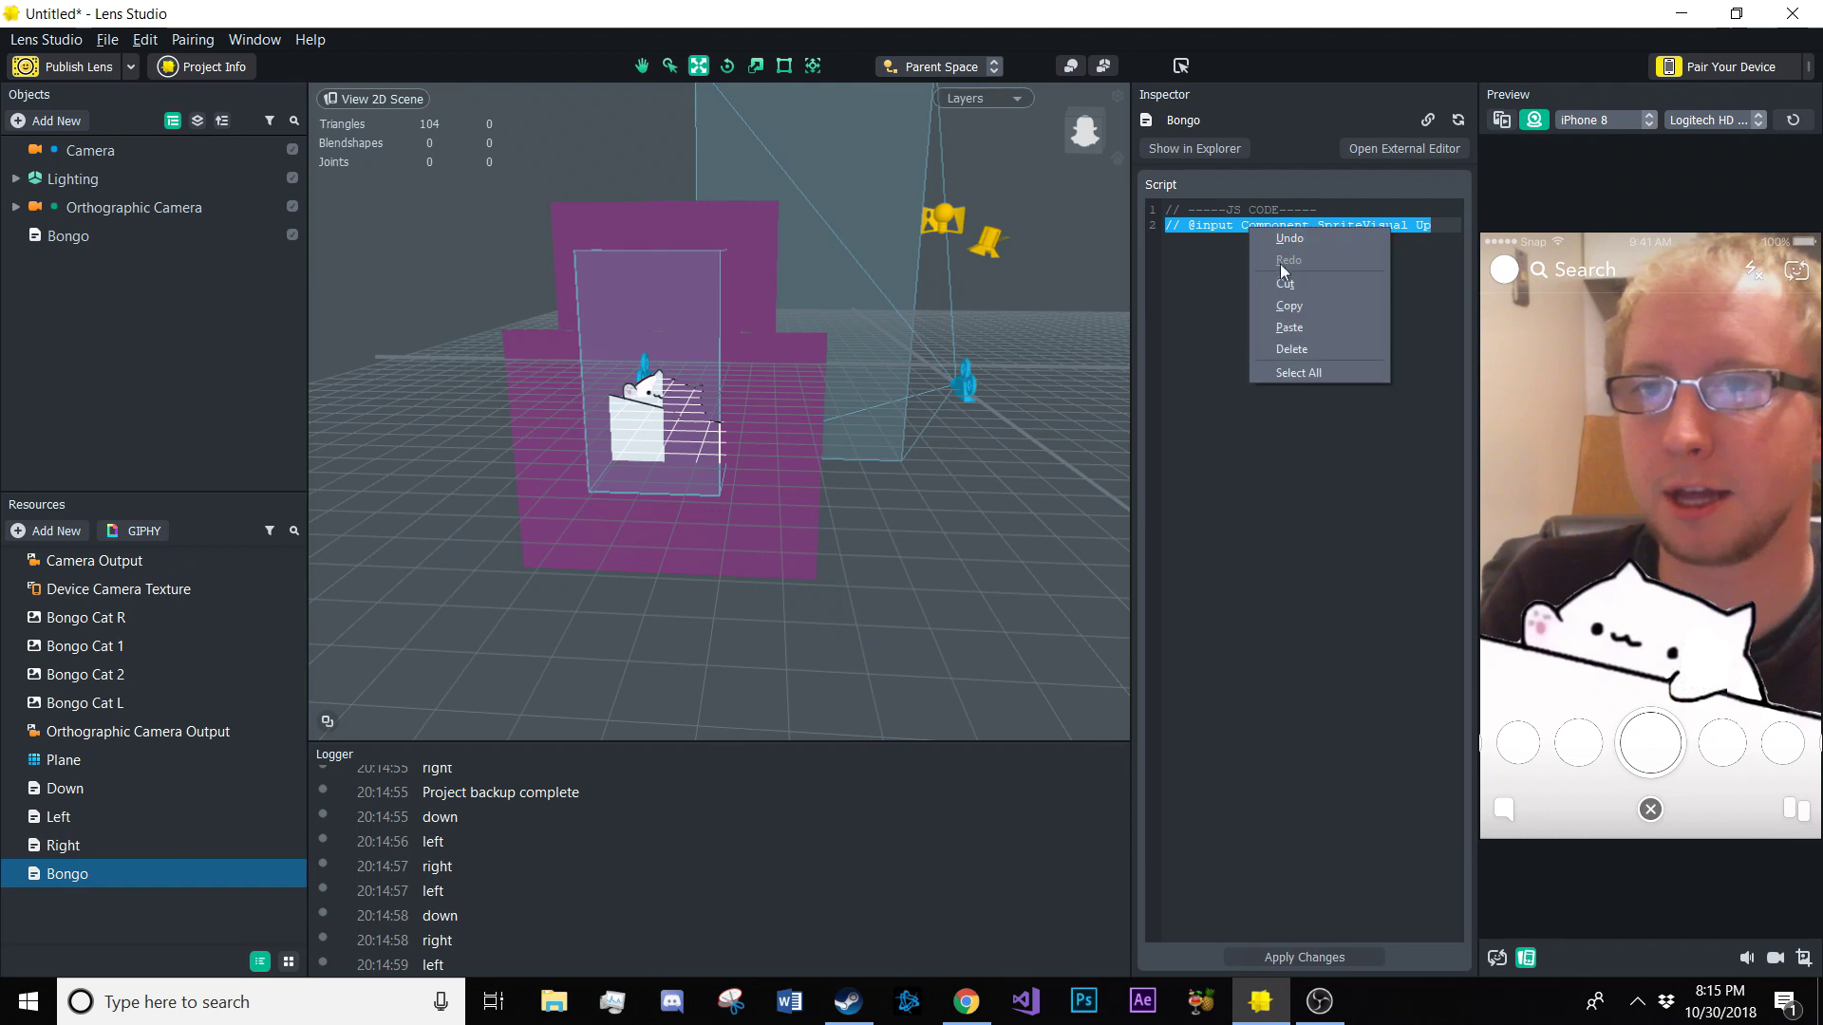
left_click(1301, 304)
left_click(1437, 225)
key("Return")
key("ctrl+v")
key("Return")
key("ctrl+v")
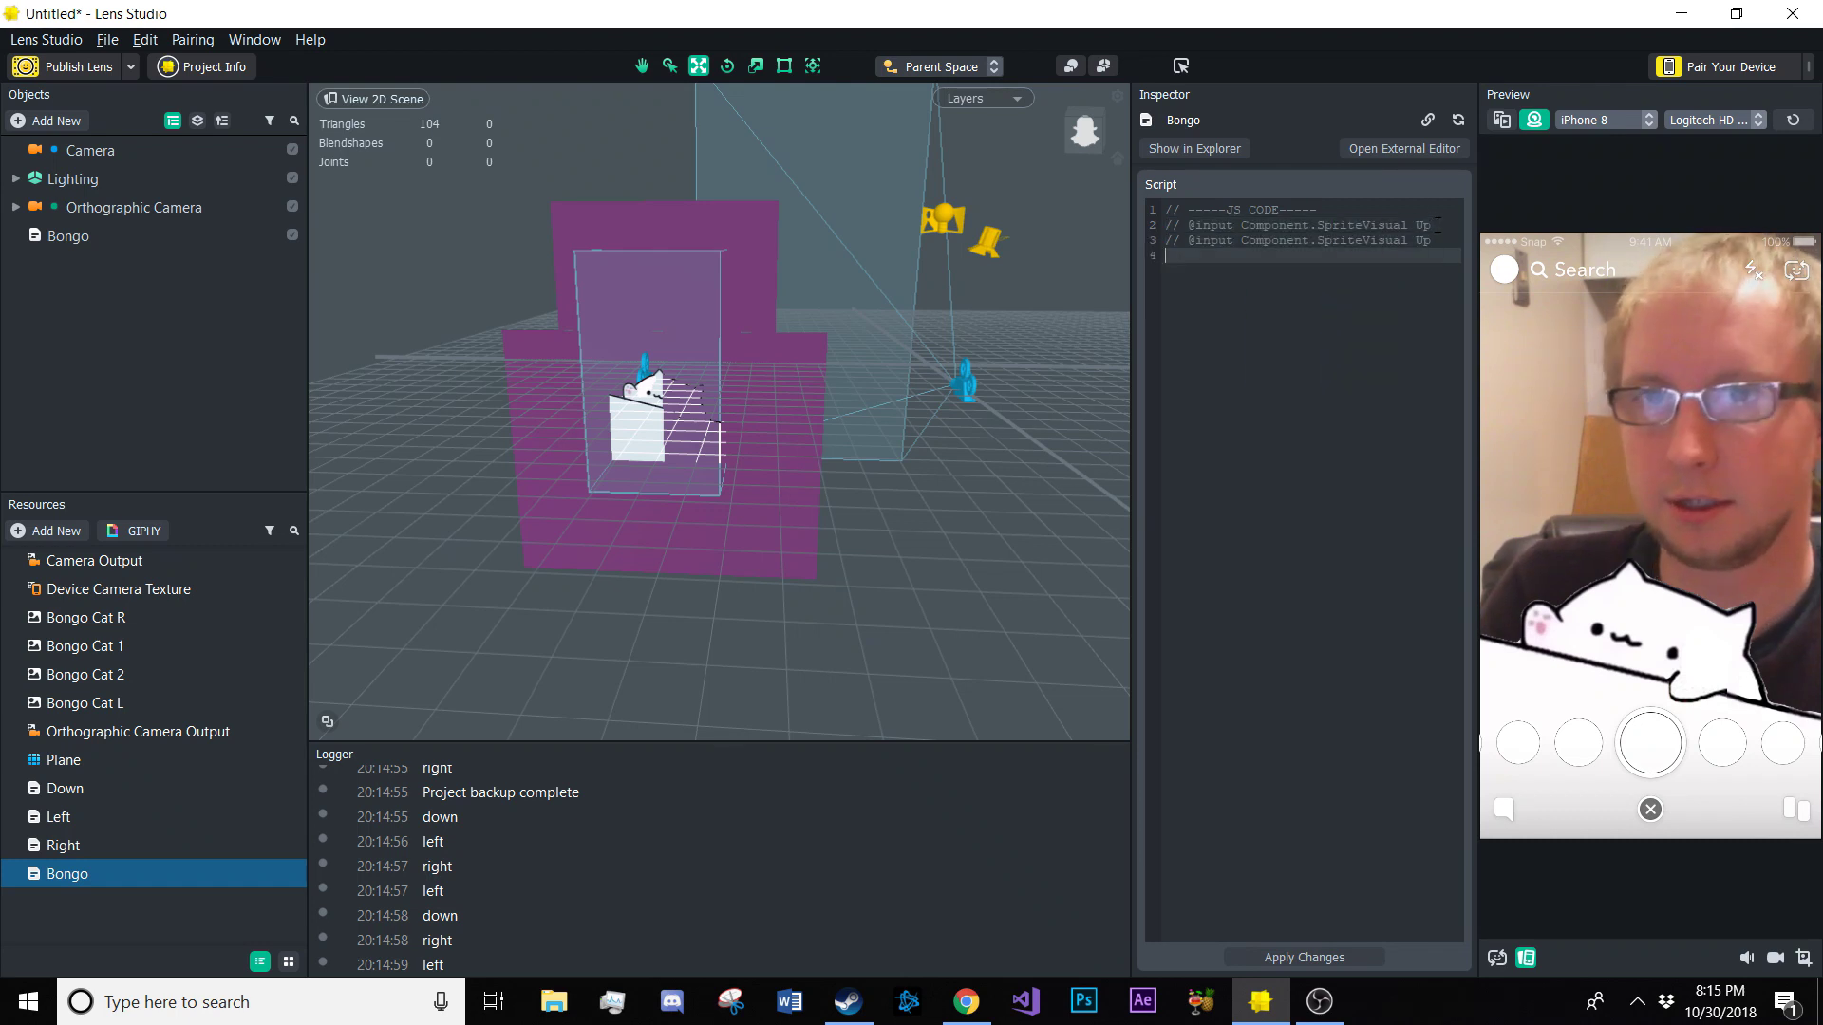
key("Return")
key("ctrl+v")
Rename the copied inputs to Down, Left and Right and apply the script
double_click(1422, 240)
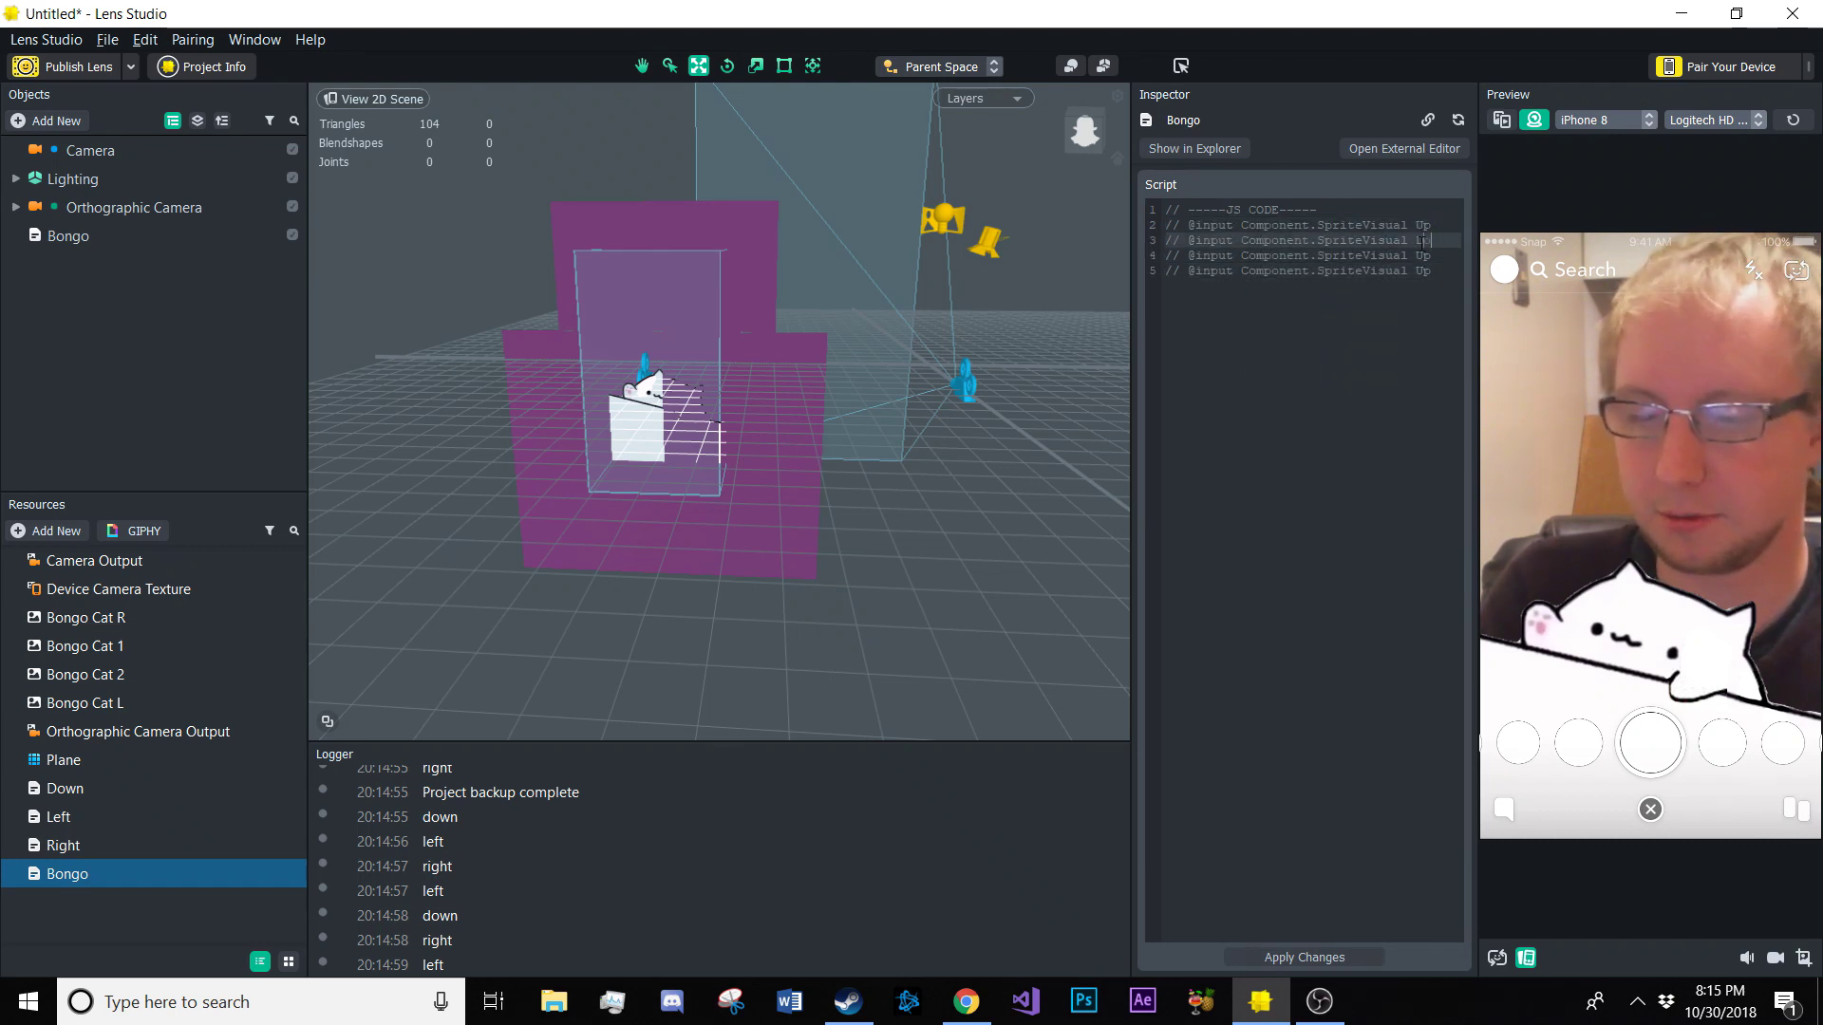
double_click(1423, 256)
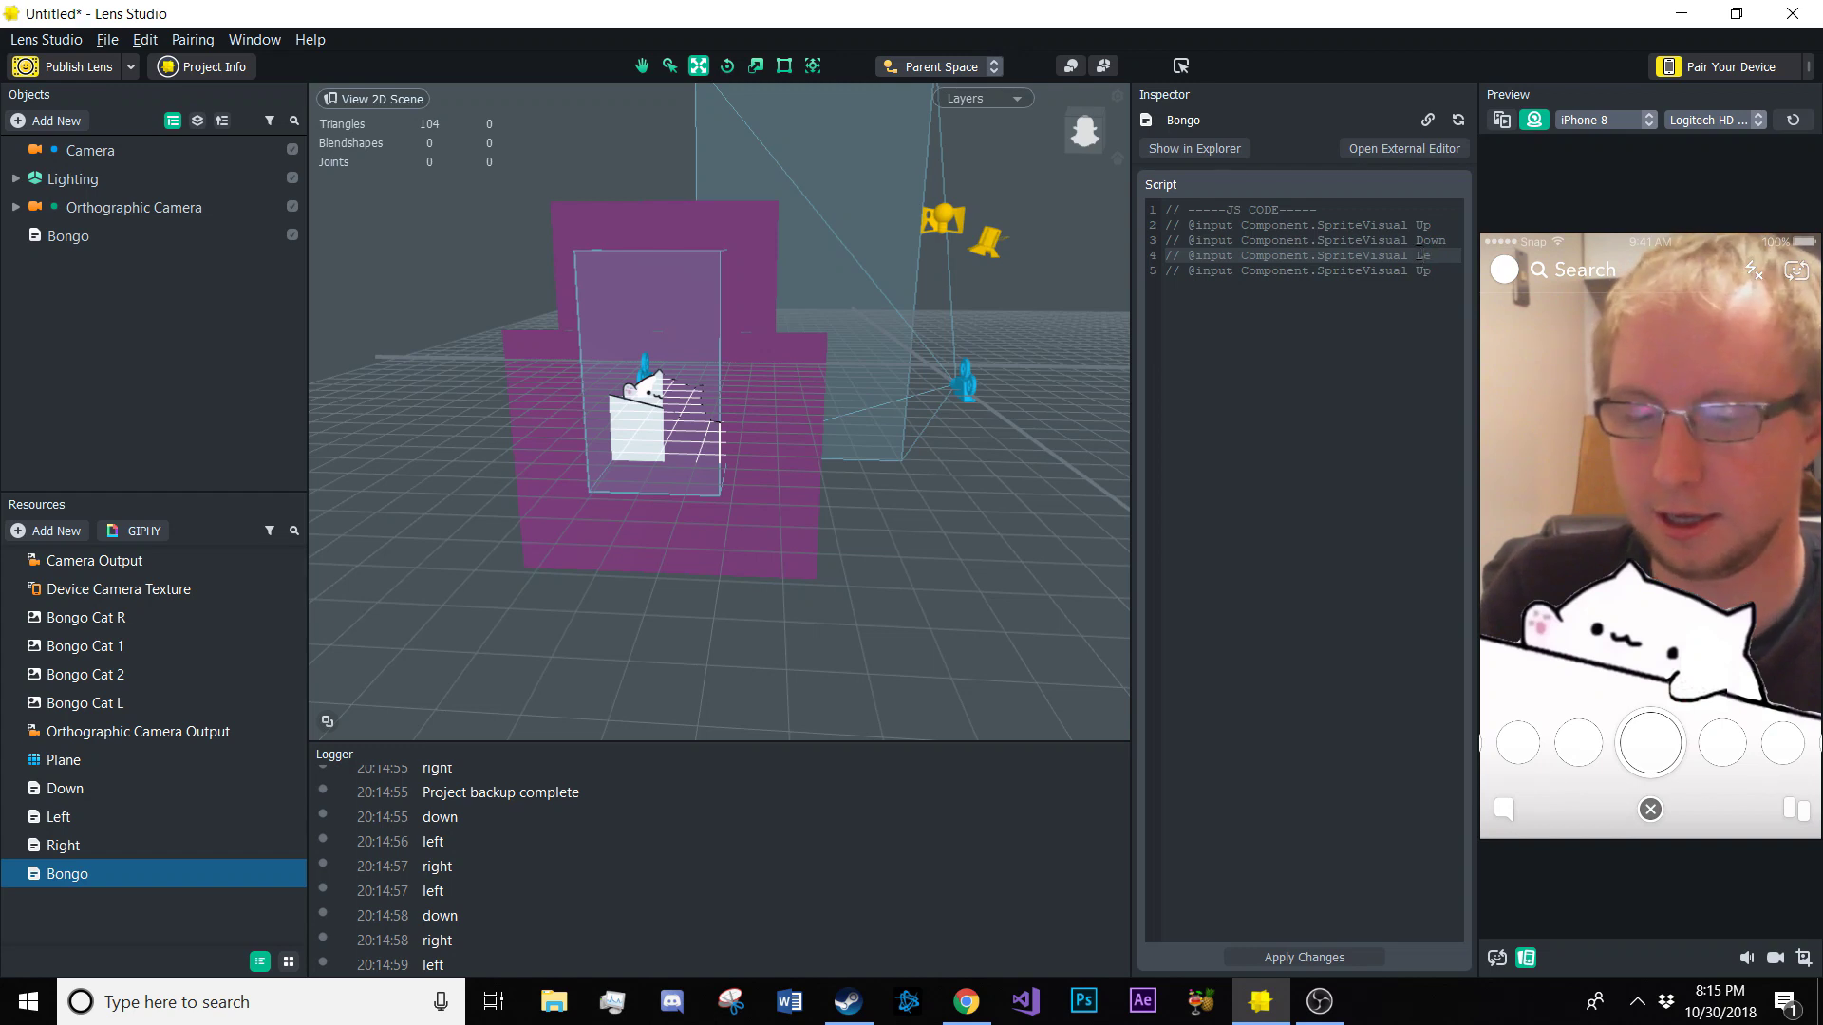
double_click(1422, 270)
type("Right")
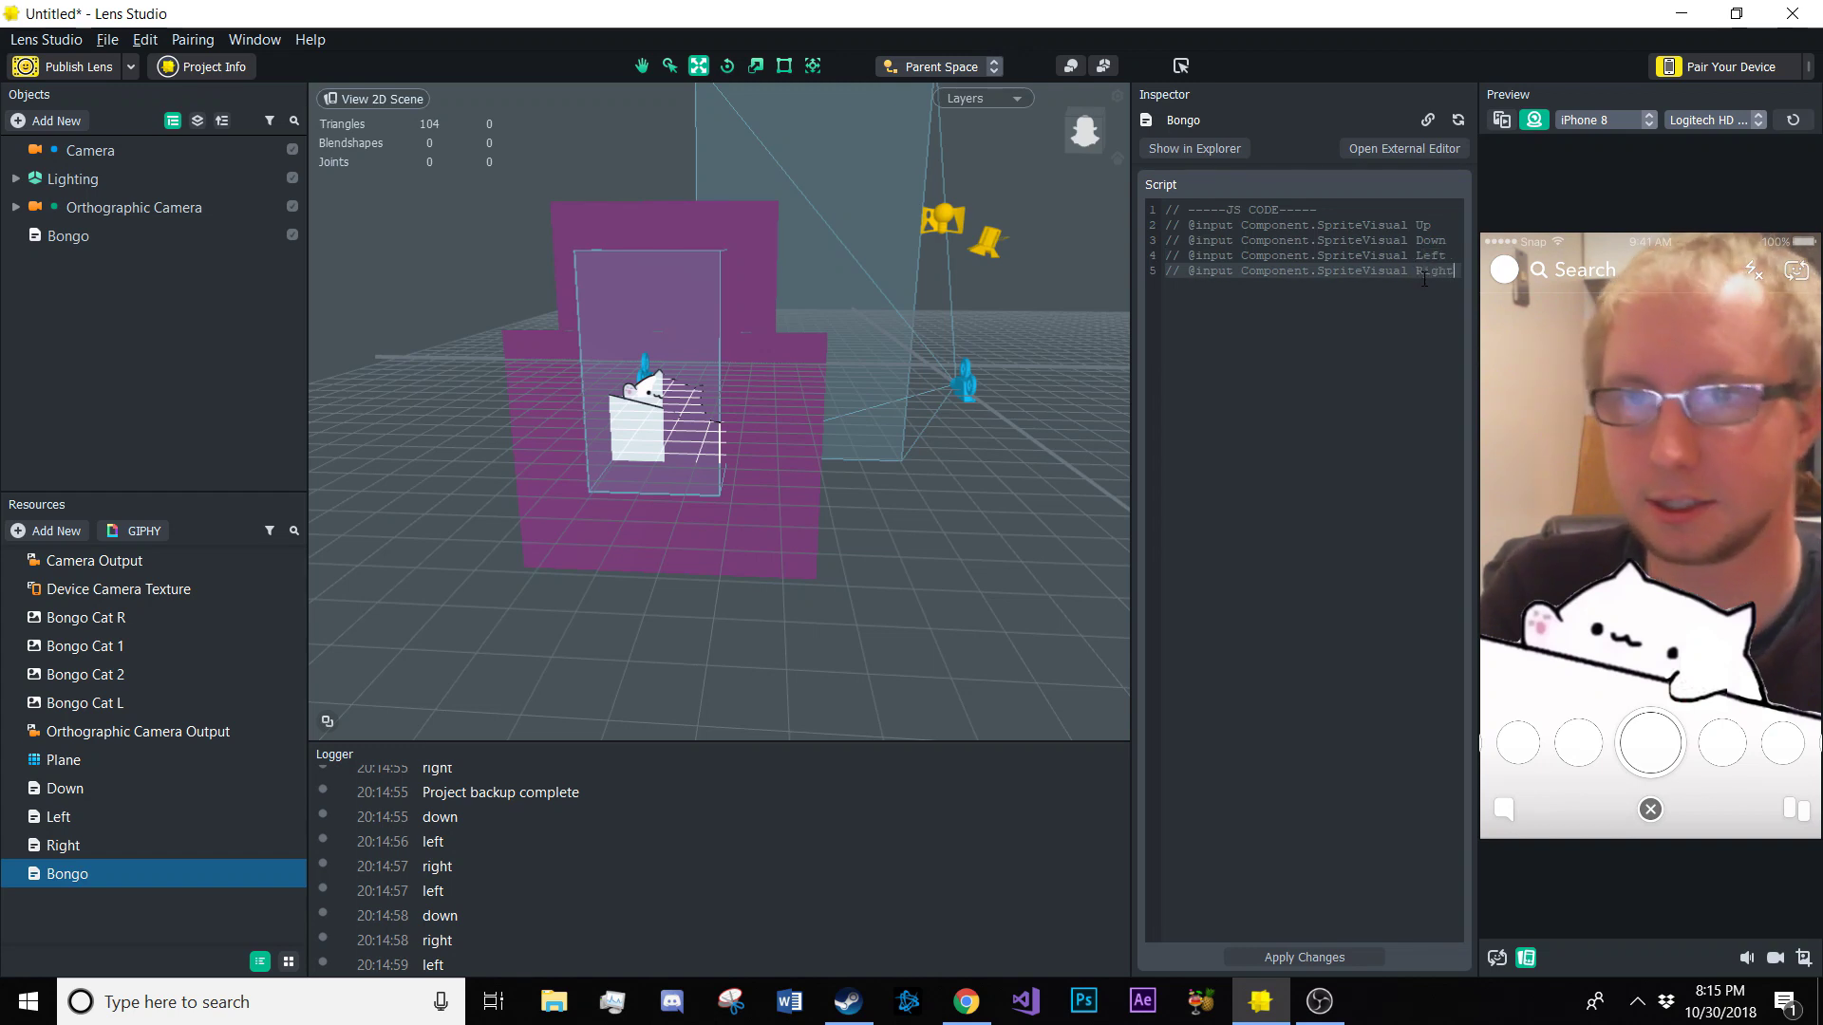
left_click(1303, 957)
On the Bongo object, link the Up and Down inputs to the Up and Down sprites under Effects
left_click(90, 239)
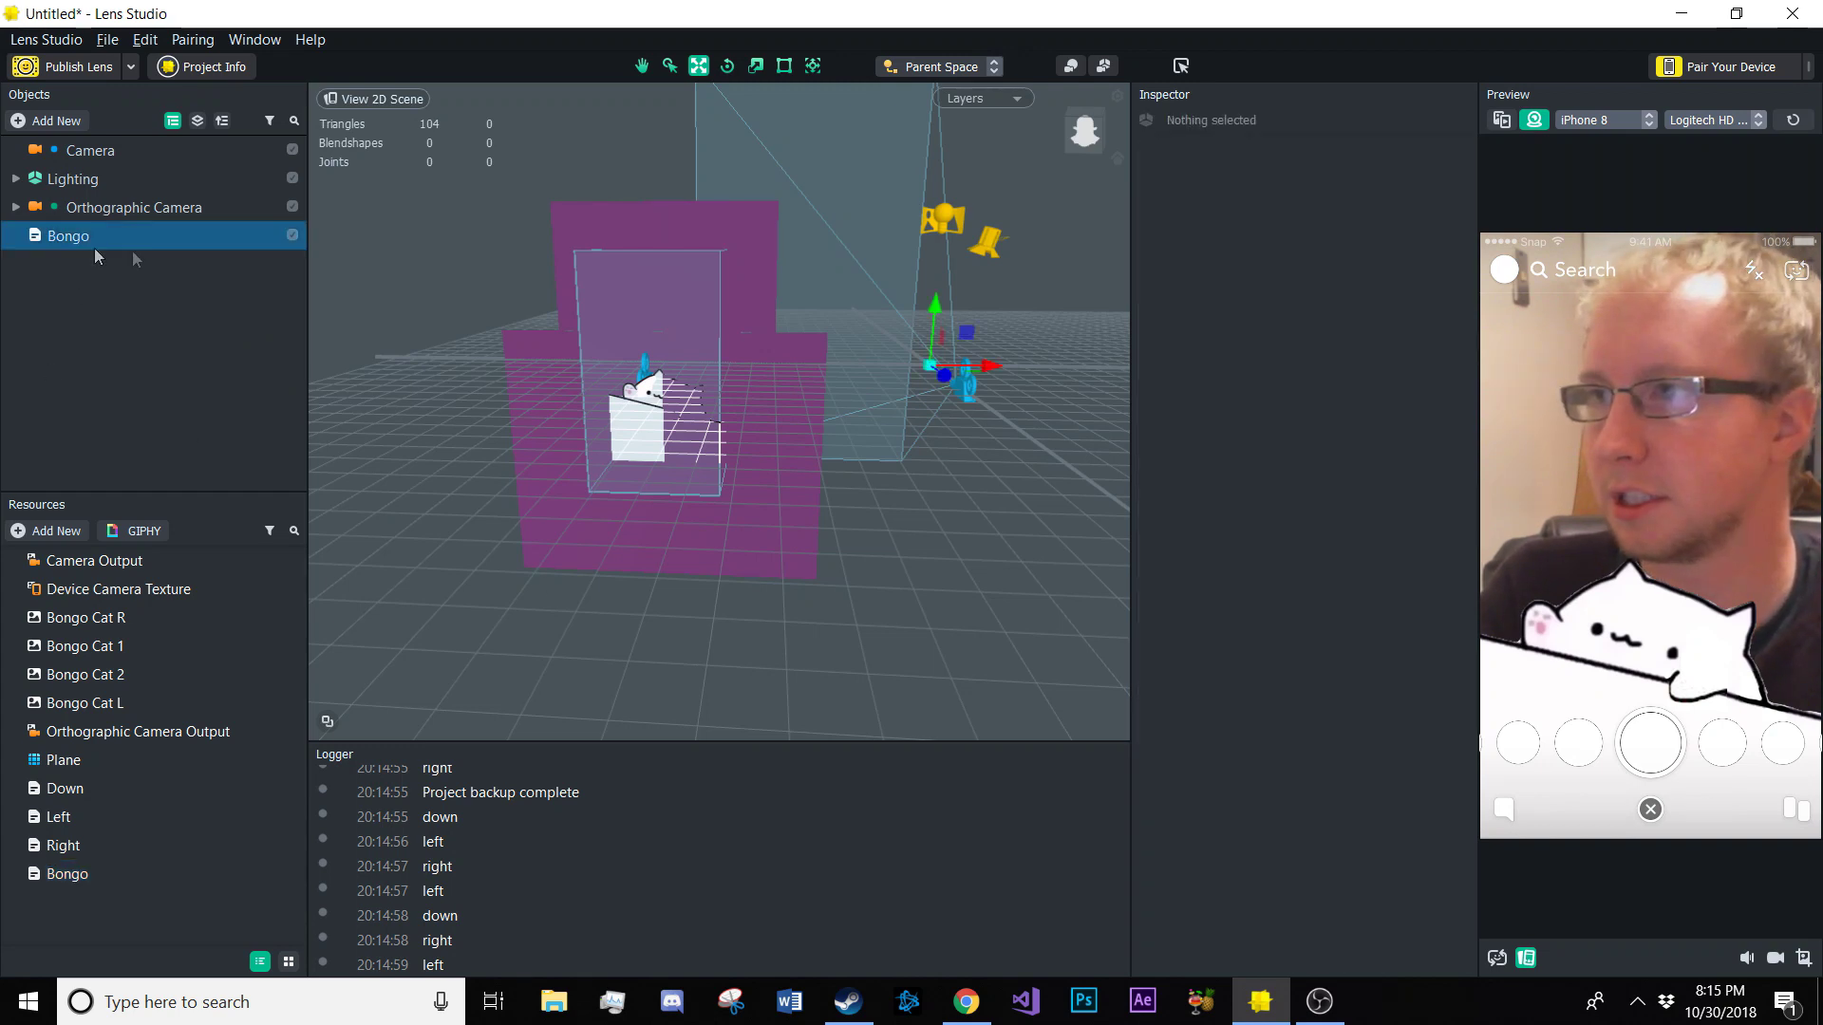
left_click(1320, 366)
left_click(700, 306)
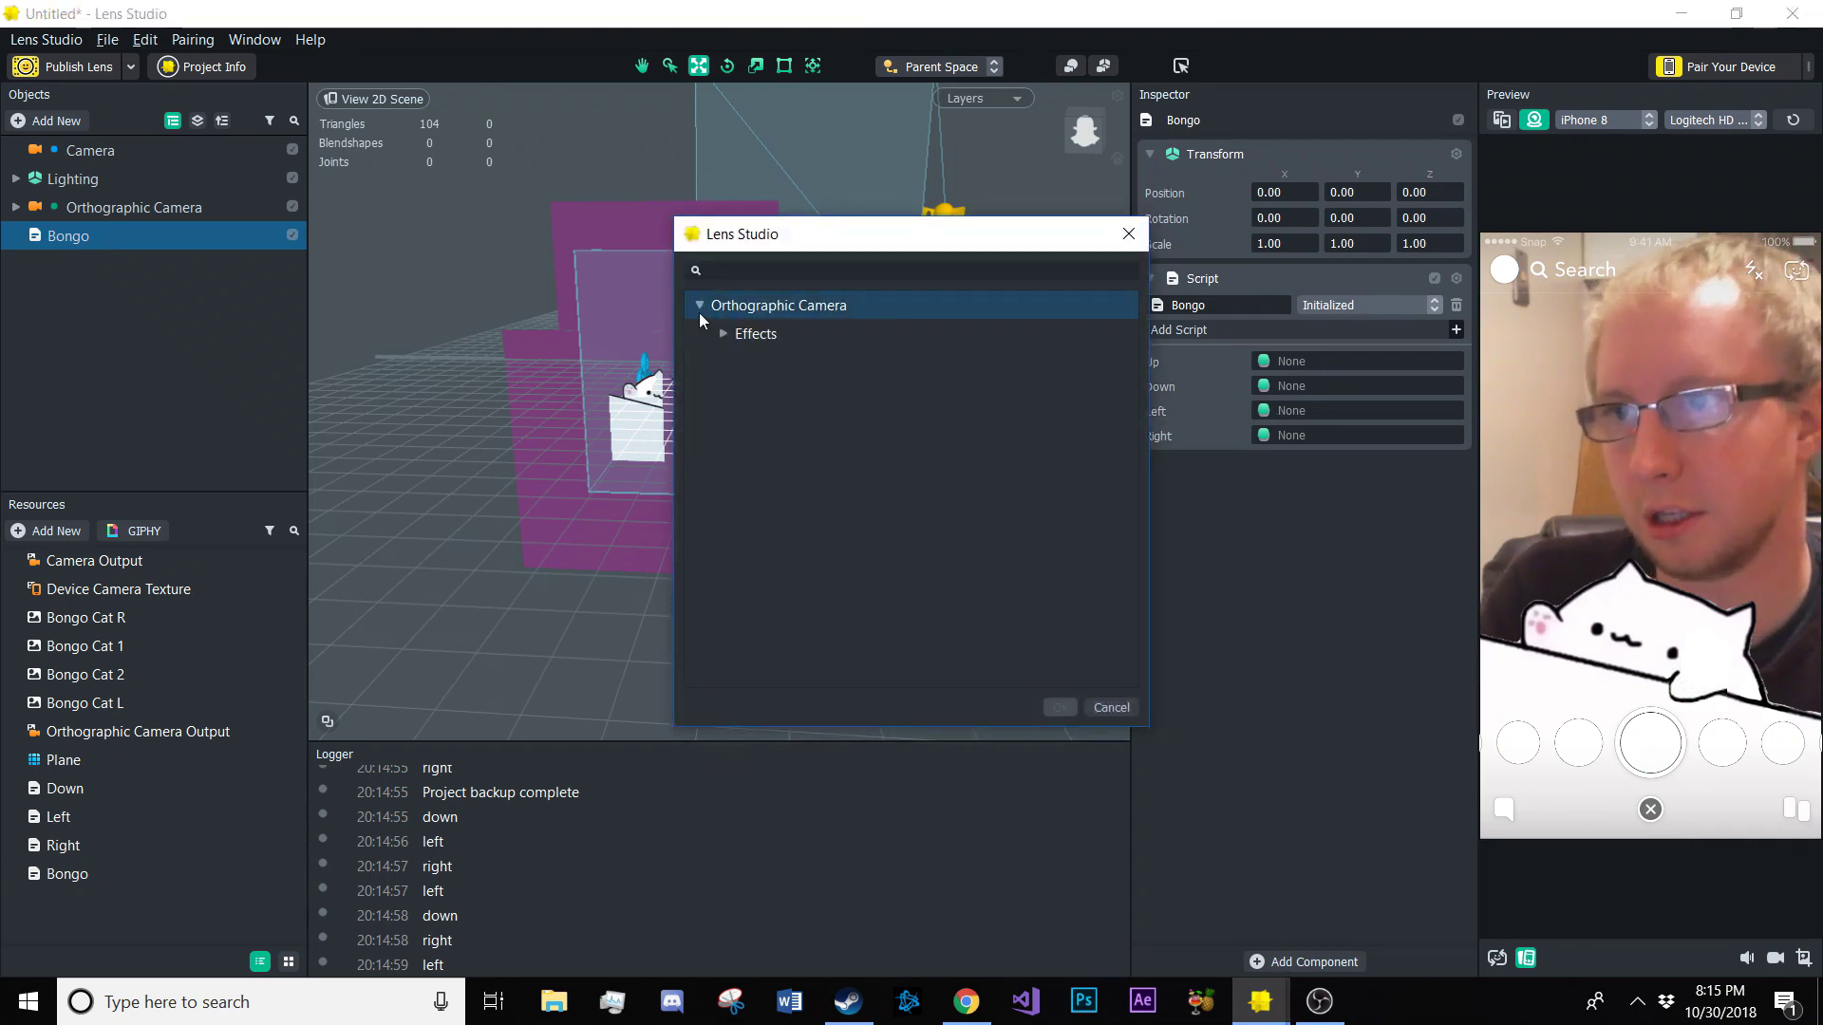
left_click(720, 334)
left_click(812, 369)
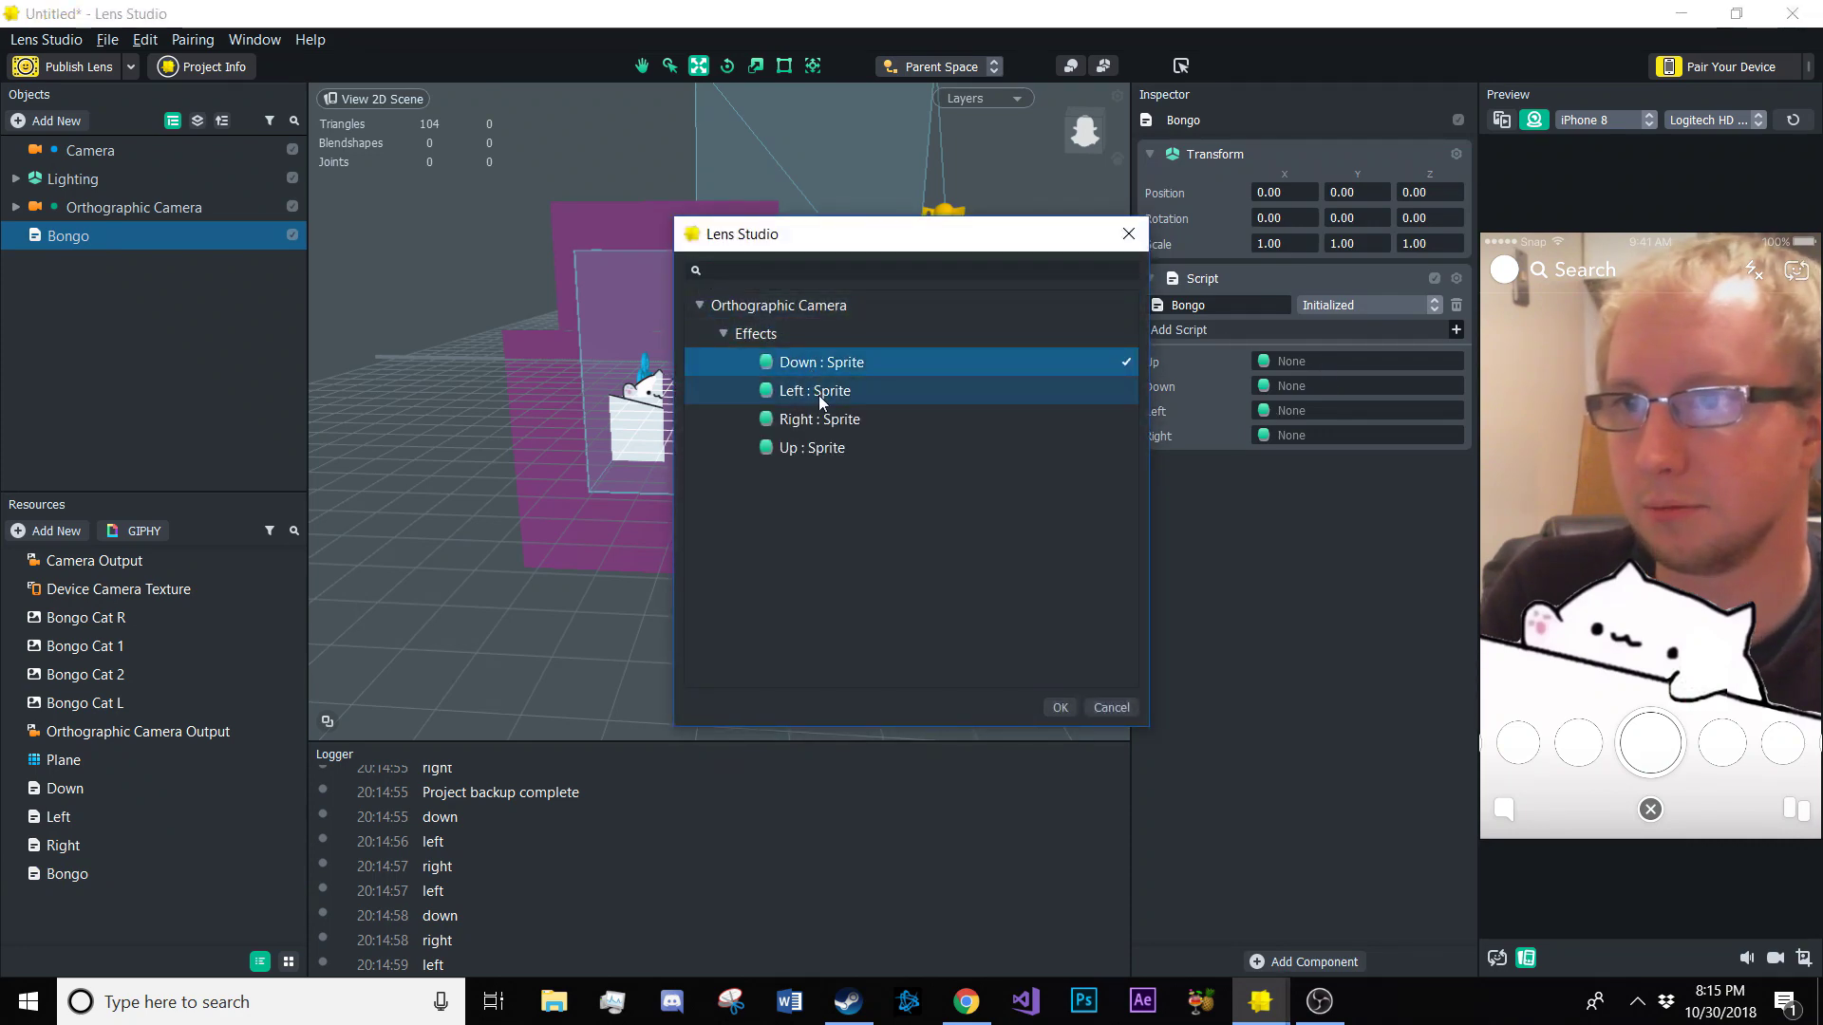
left_click(822, 449)
double_click(822, 449)
left_click(1314, 387)
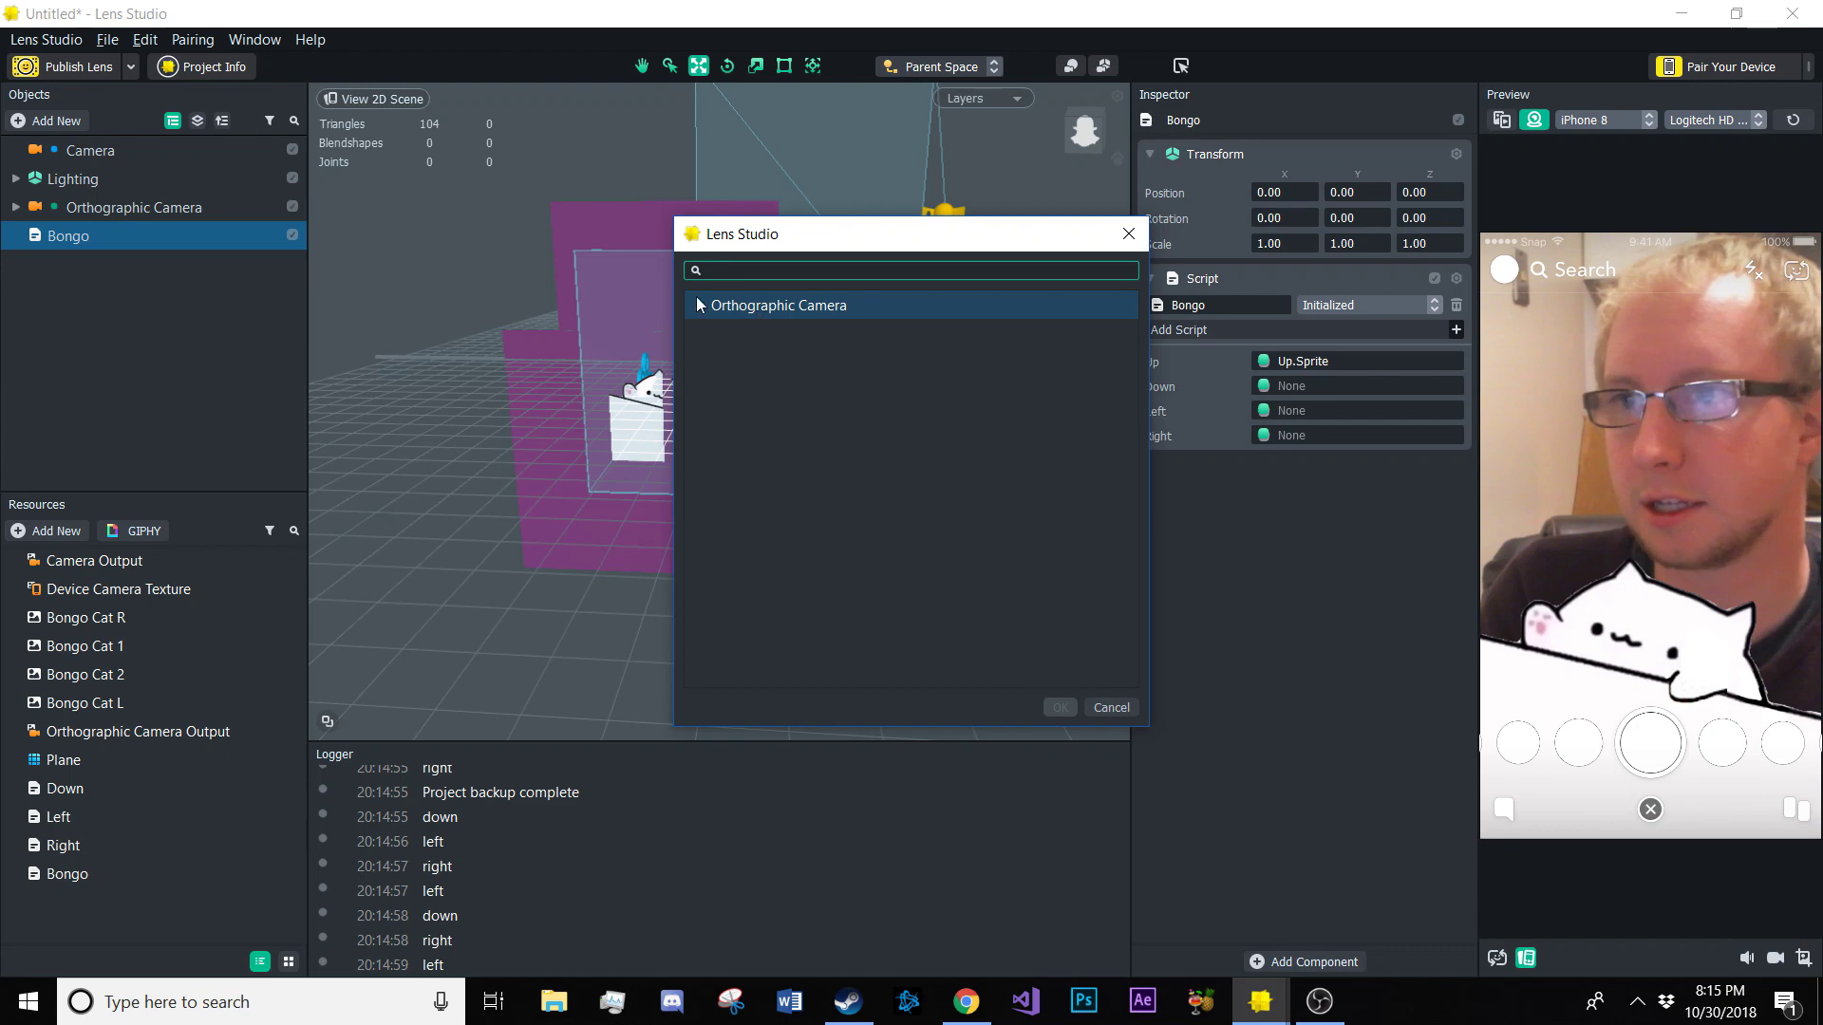
left_click(699, 305)
left_click(723, 333)
double_click(821, 361)
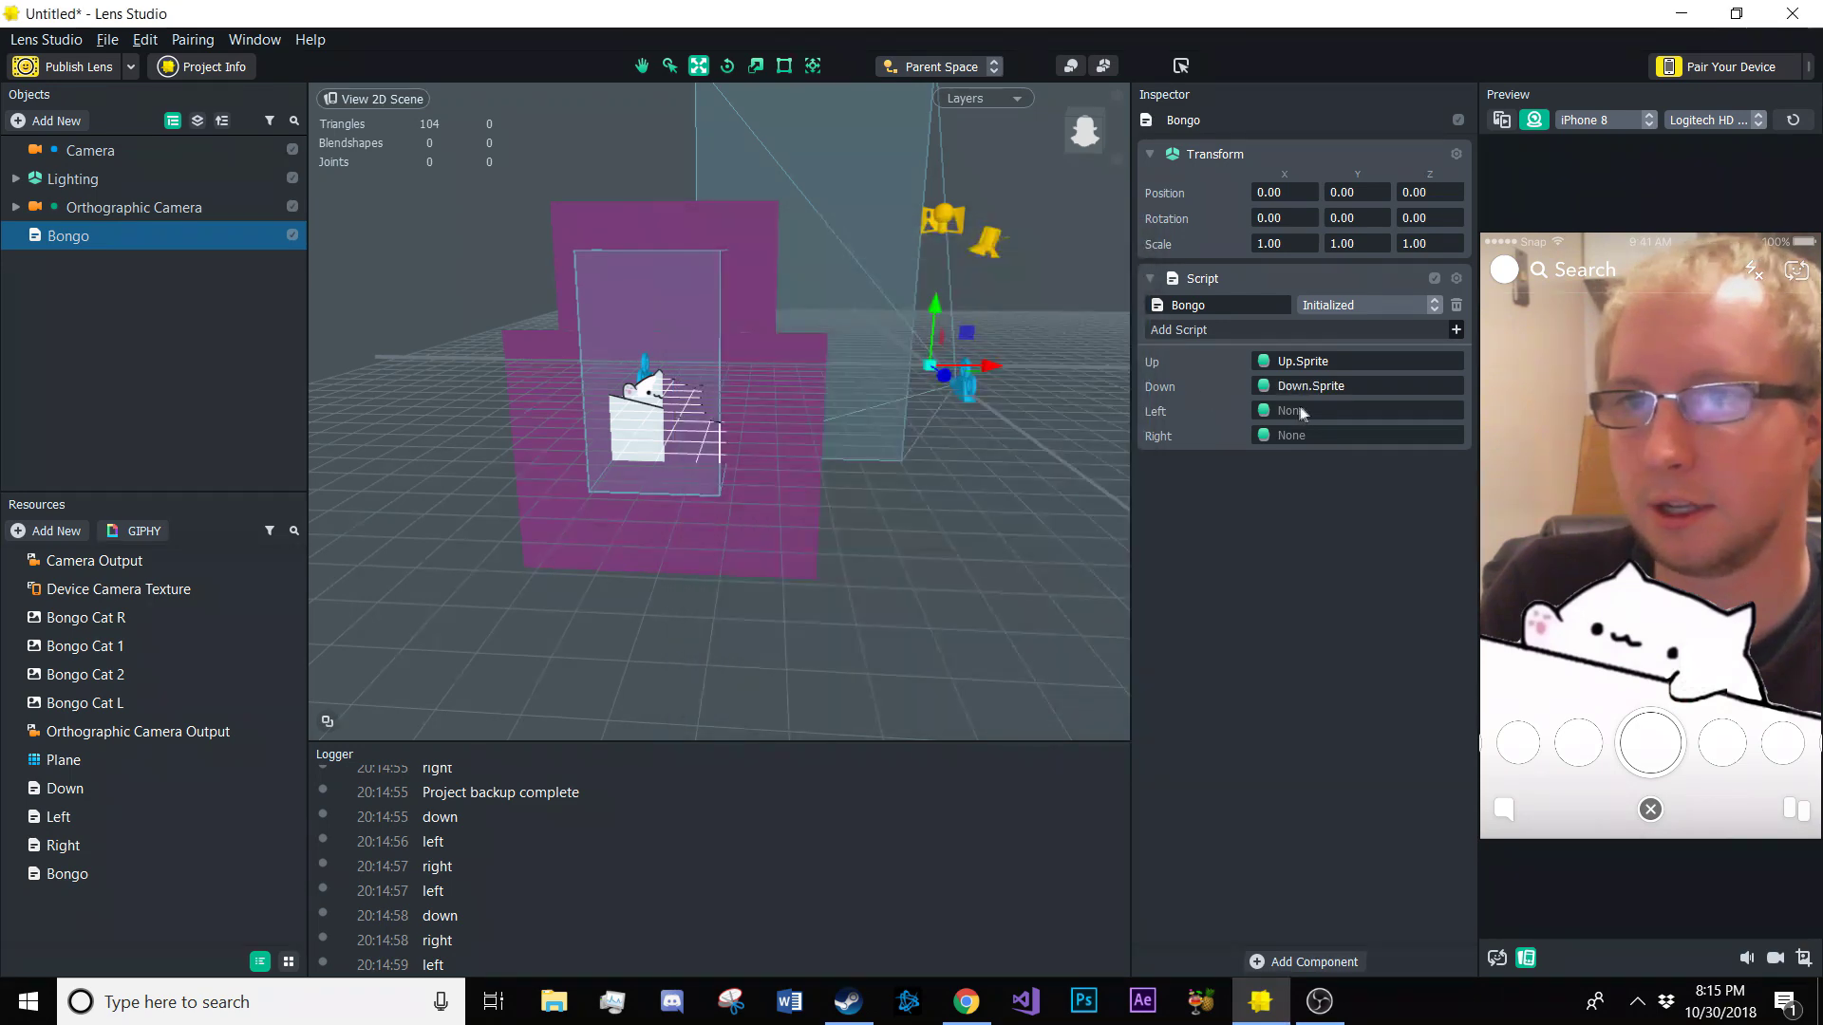
Link the Left and Right inputs to the Left and Right sprites
left_click(1314, 411)
left_click(699, 306)
left_click(724, 333)
left_click(822, 390)
double_click(822, 390)
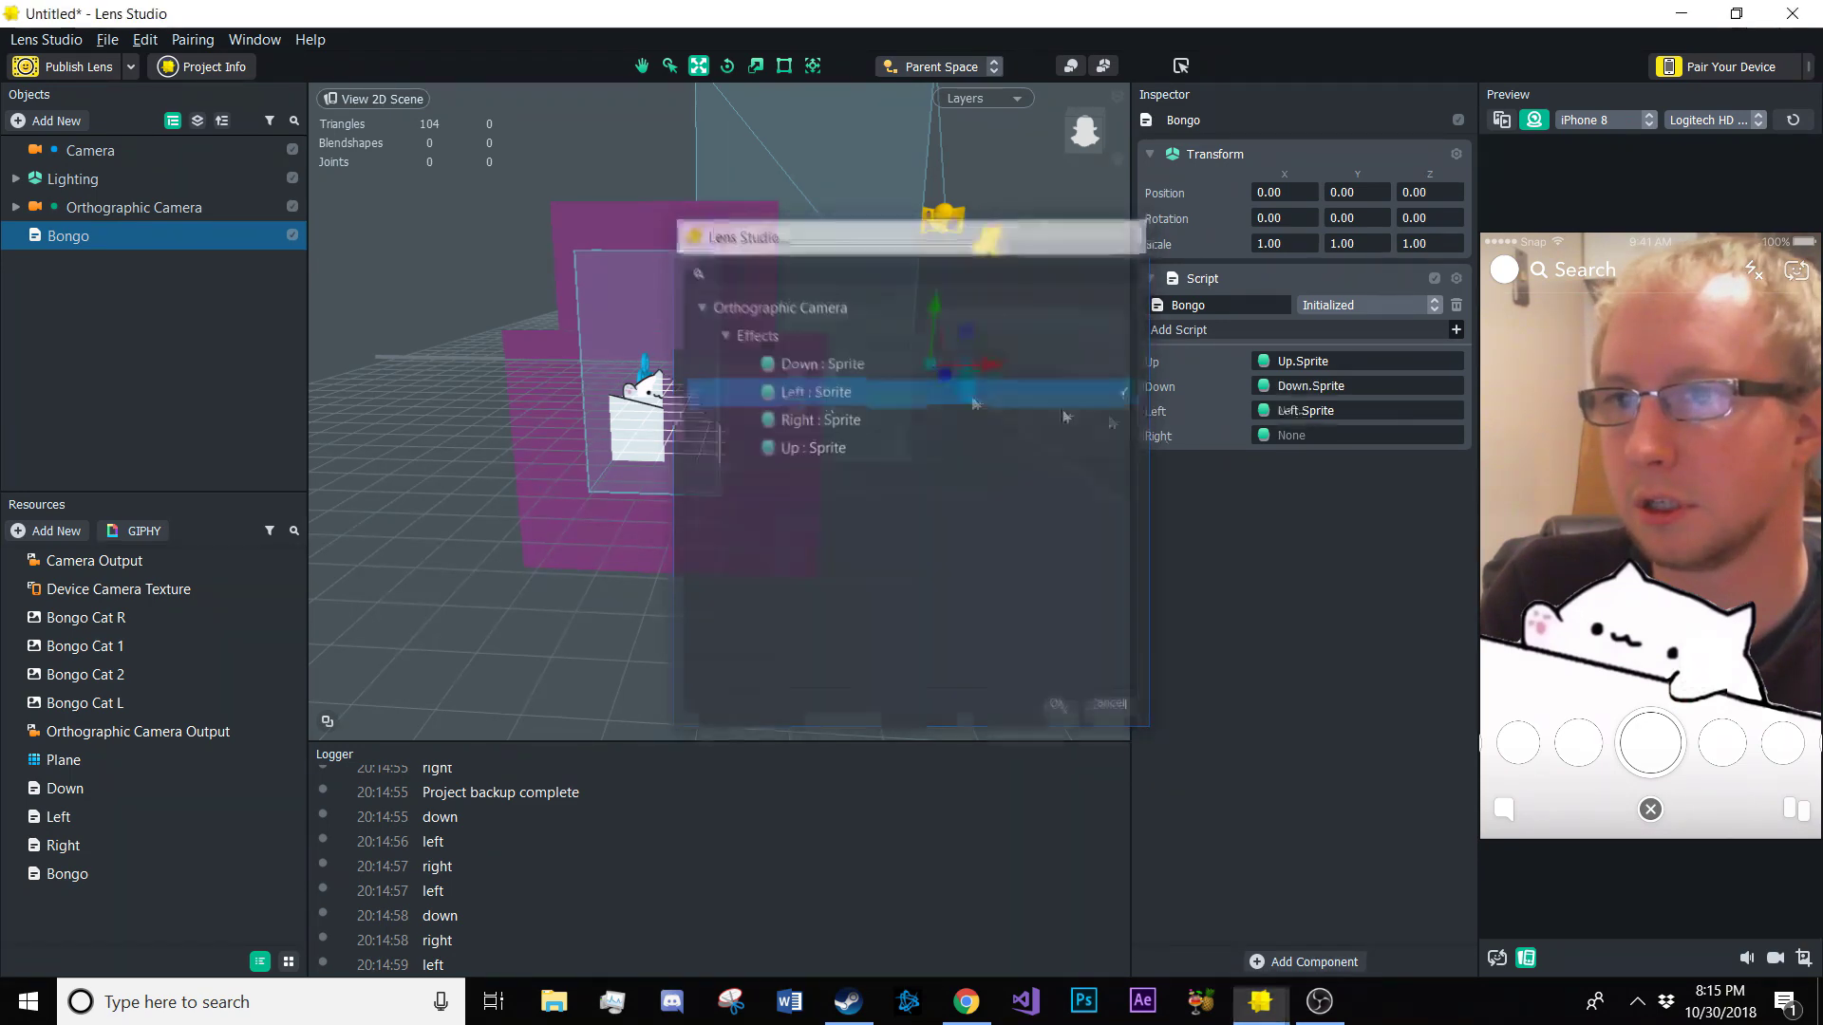
left_click(1296, 437)
left_click(700, 306)
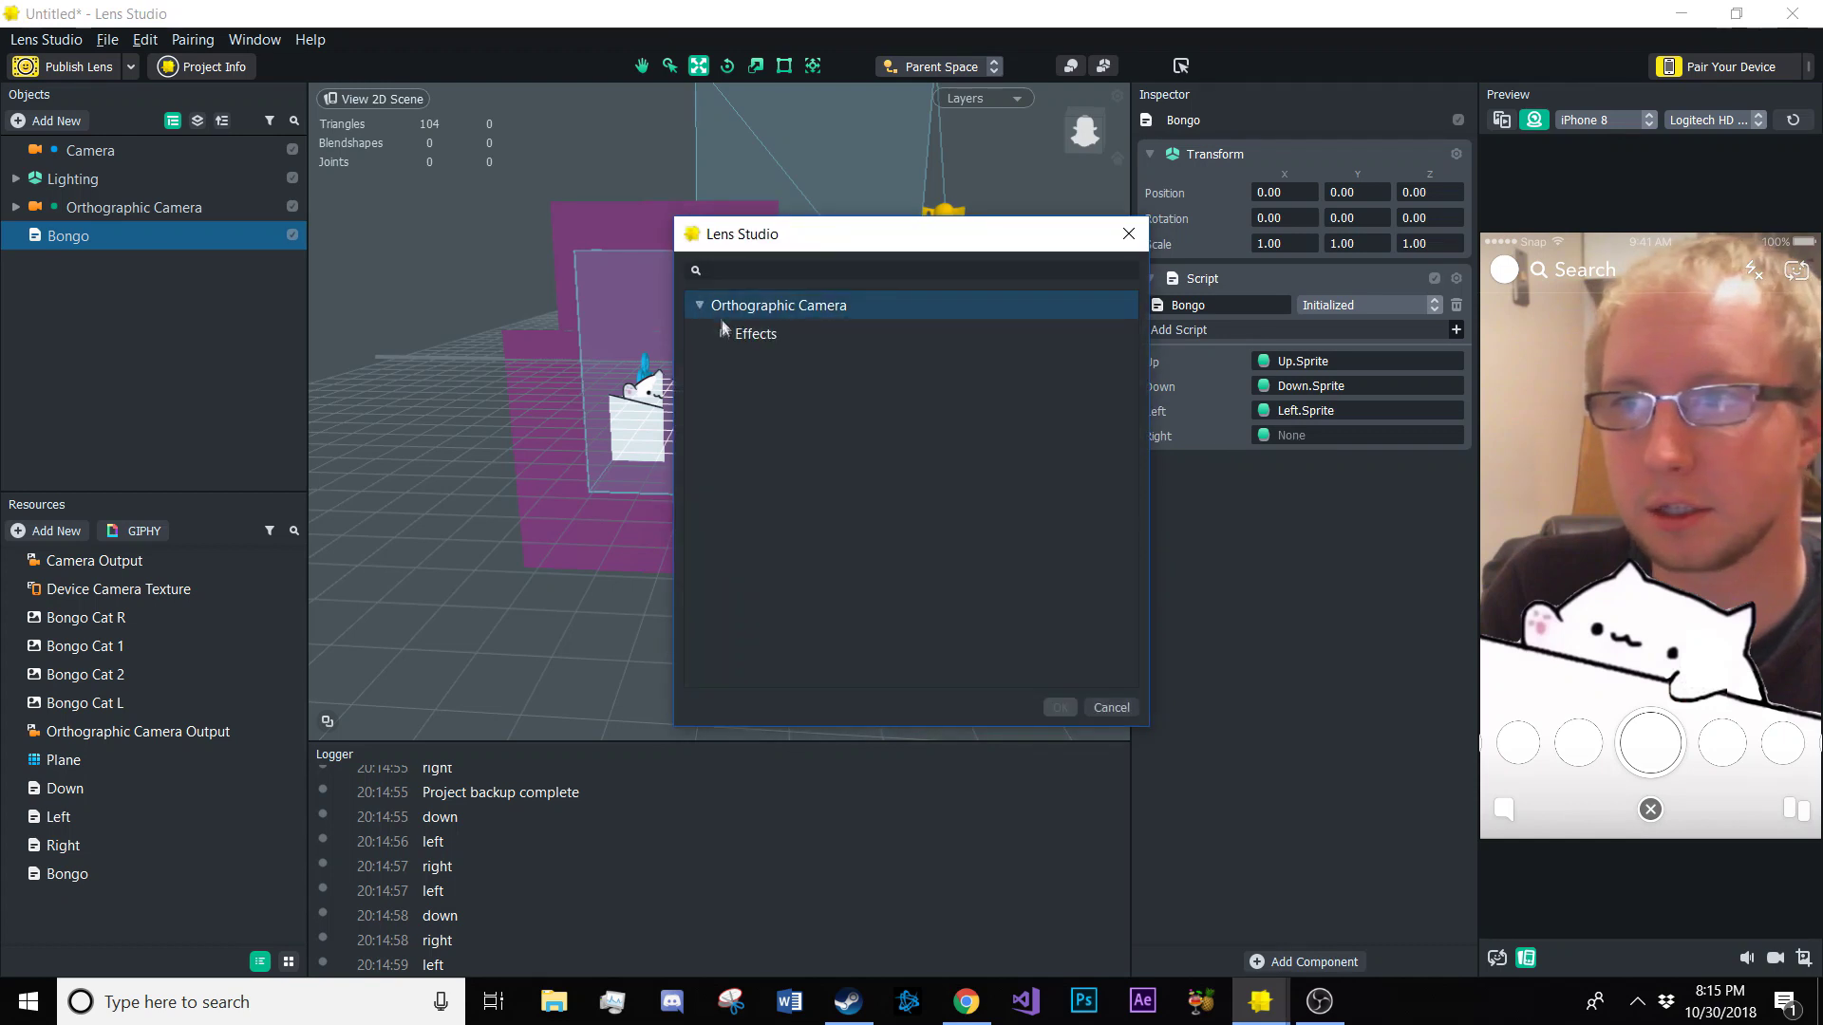
left_click(723, 333)
left_click(817, 391)
left_click(819, 412)
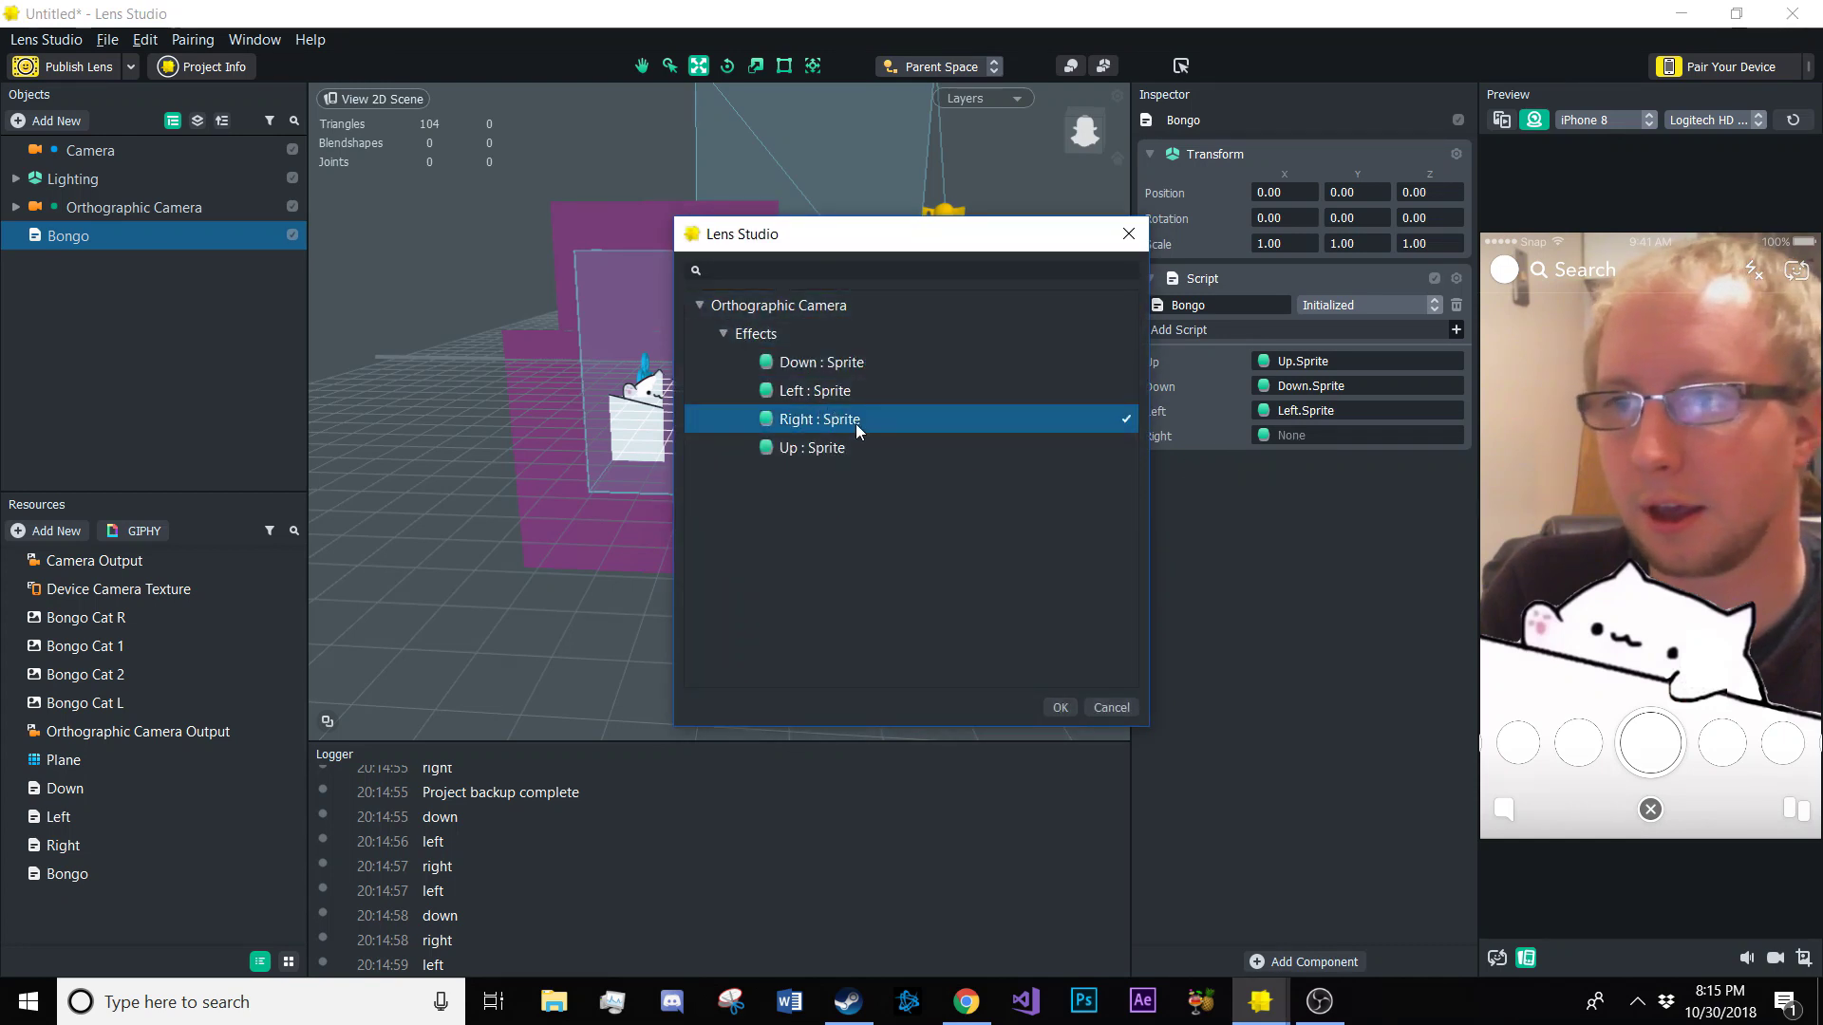
double_click(857, 421)
Add 'script.Up.enabled = true' to the Bongo script and paste three copies below it
left_click(67, 873)
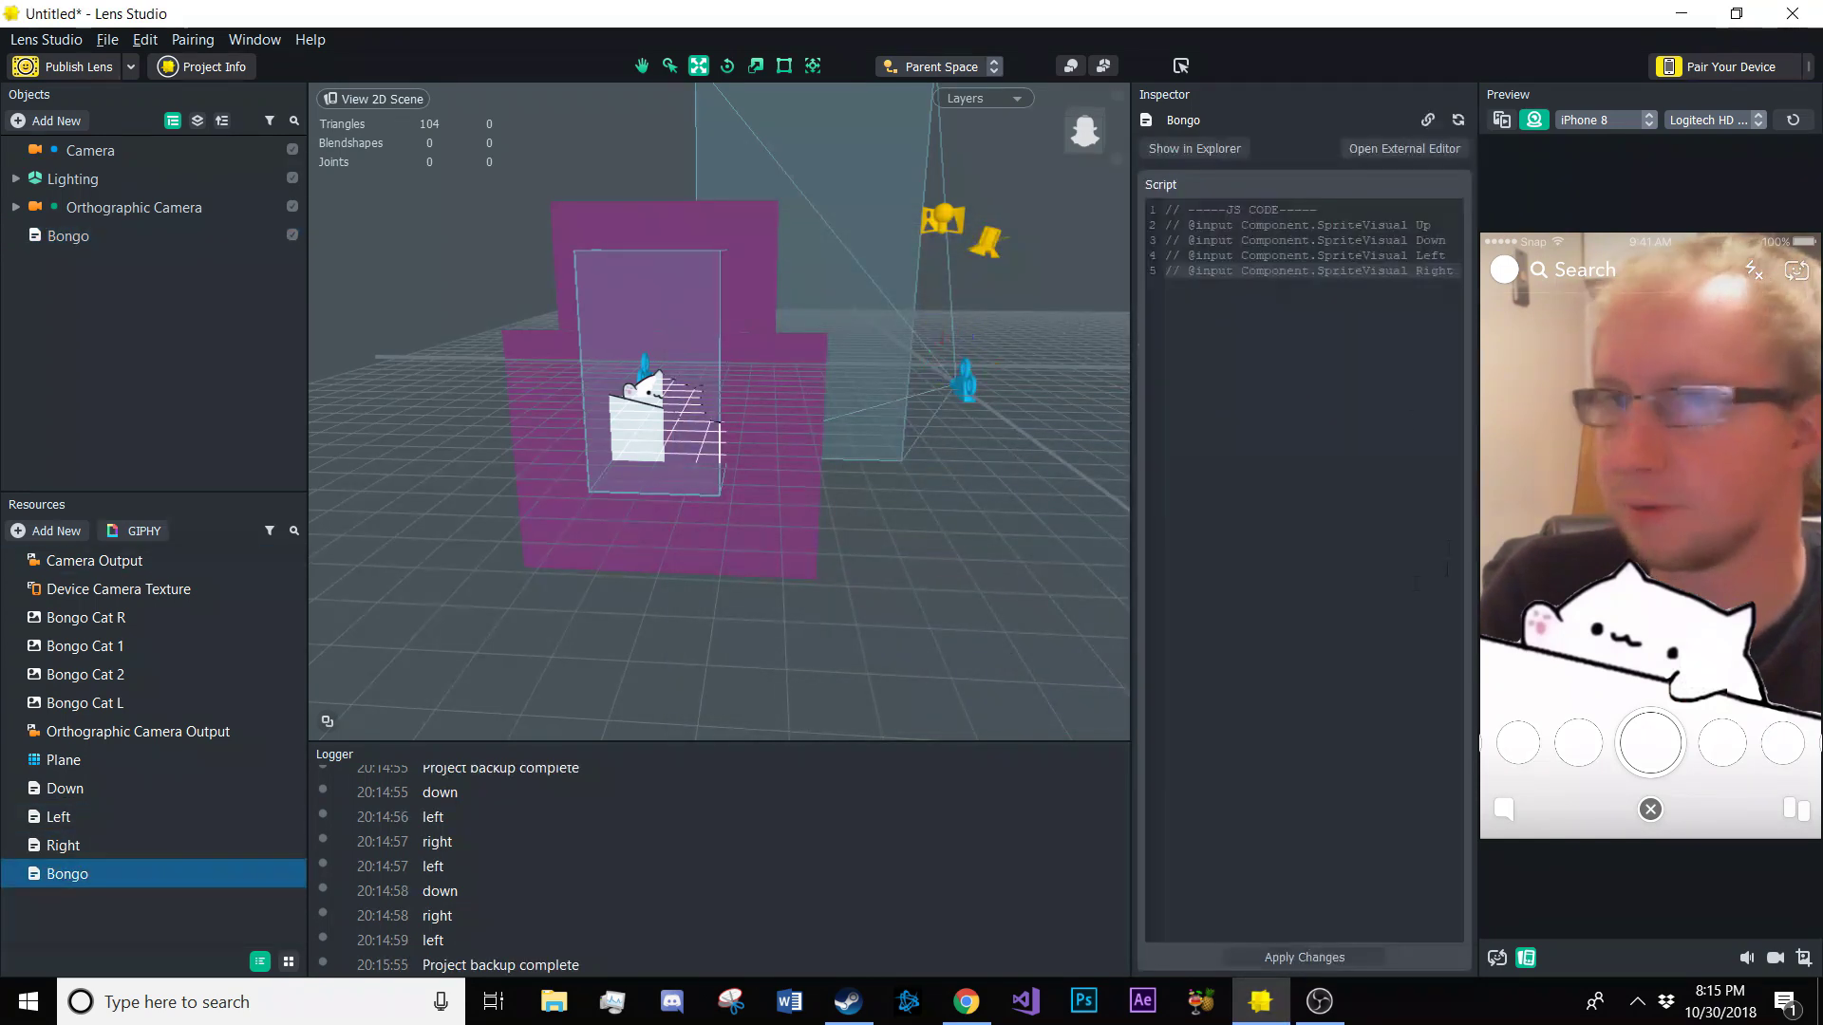
key("Return")
key("Return")
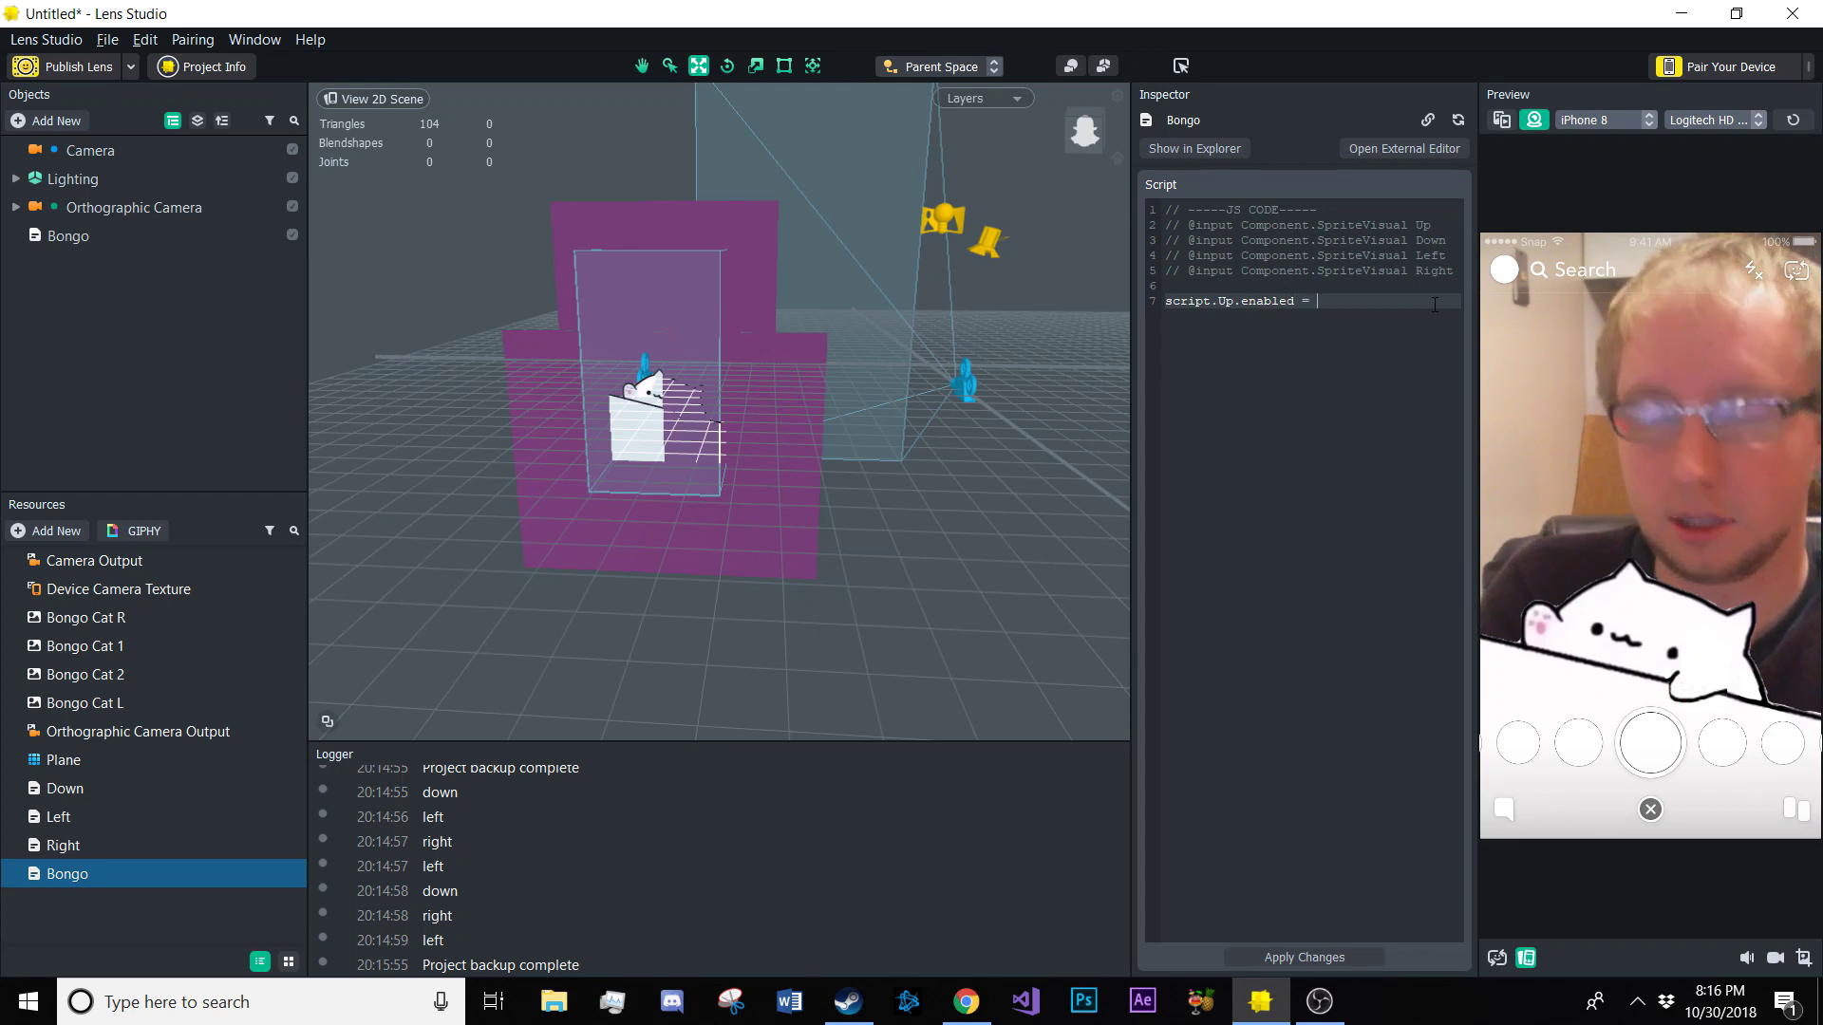
key("BackSpace")
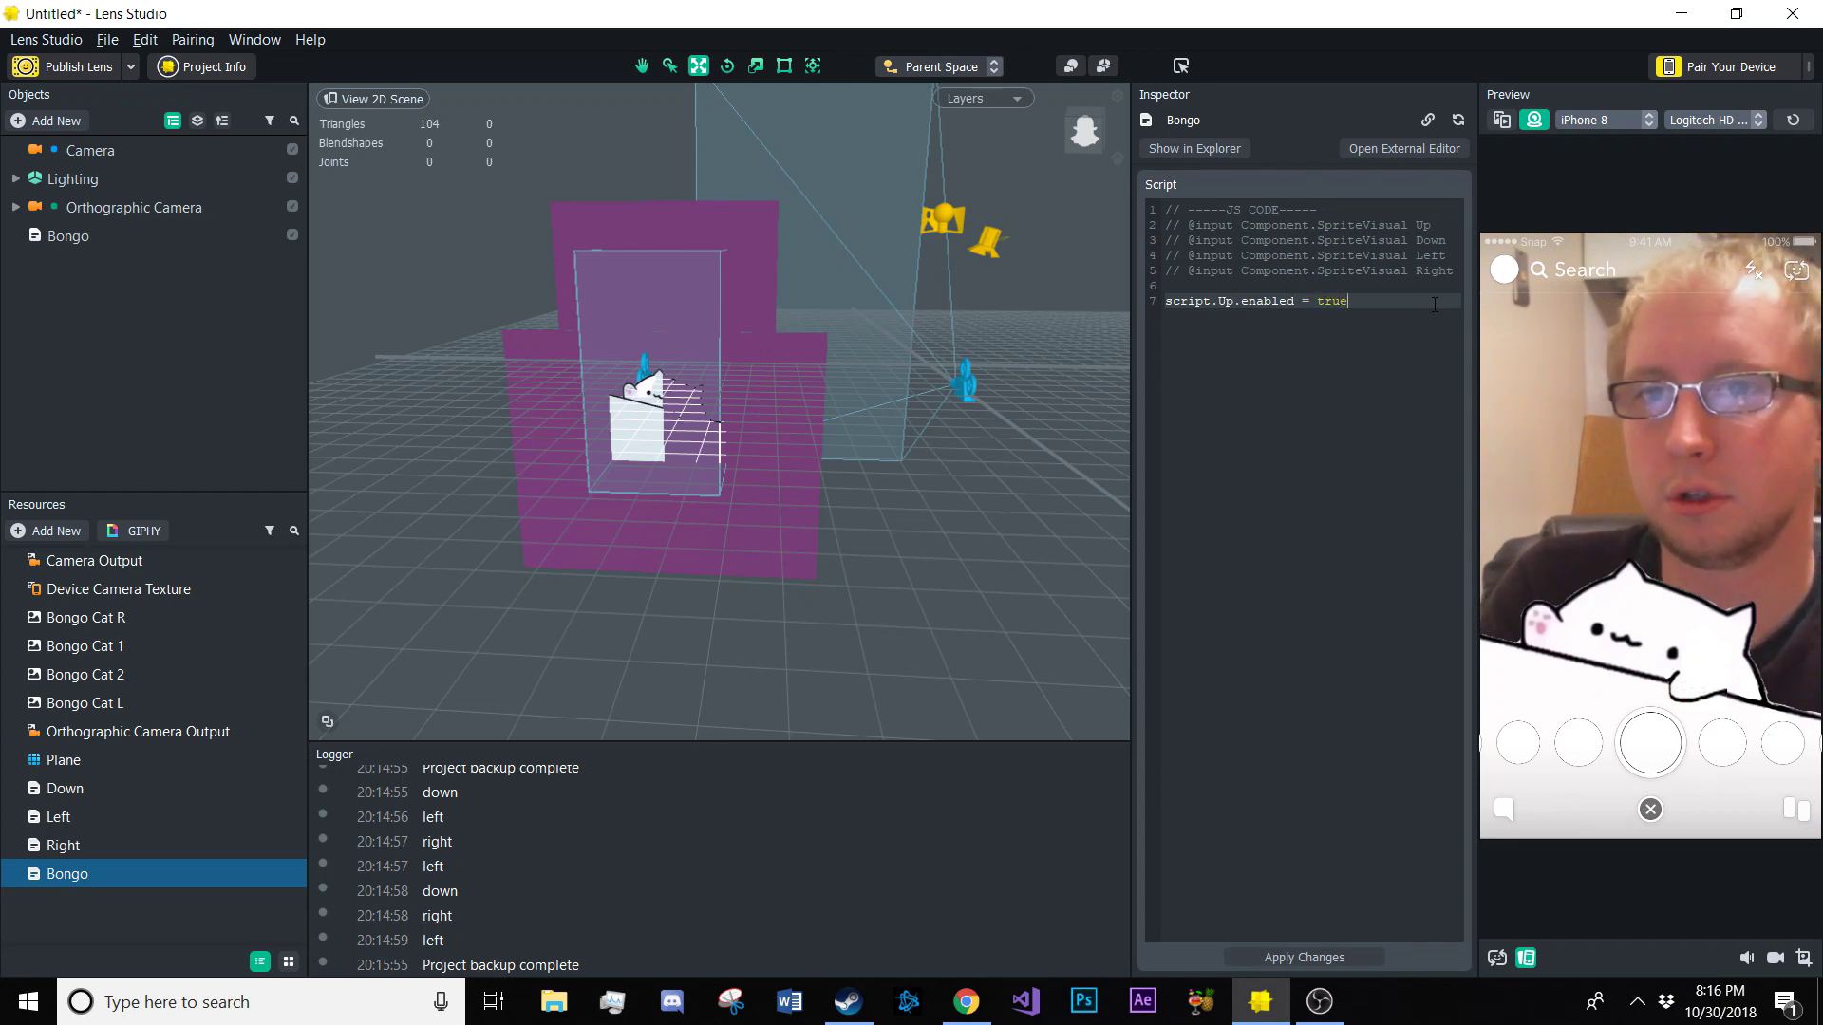
left_click_drag(1355, 301, 1090, 281)
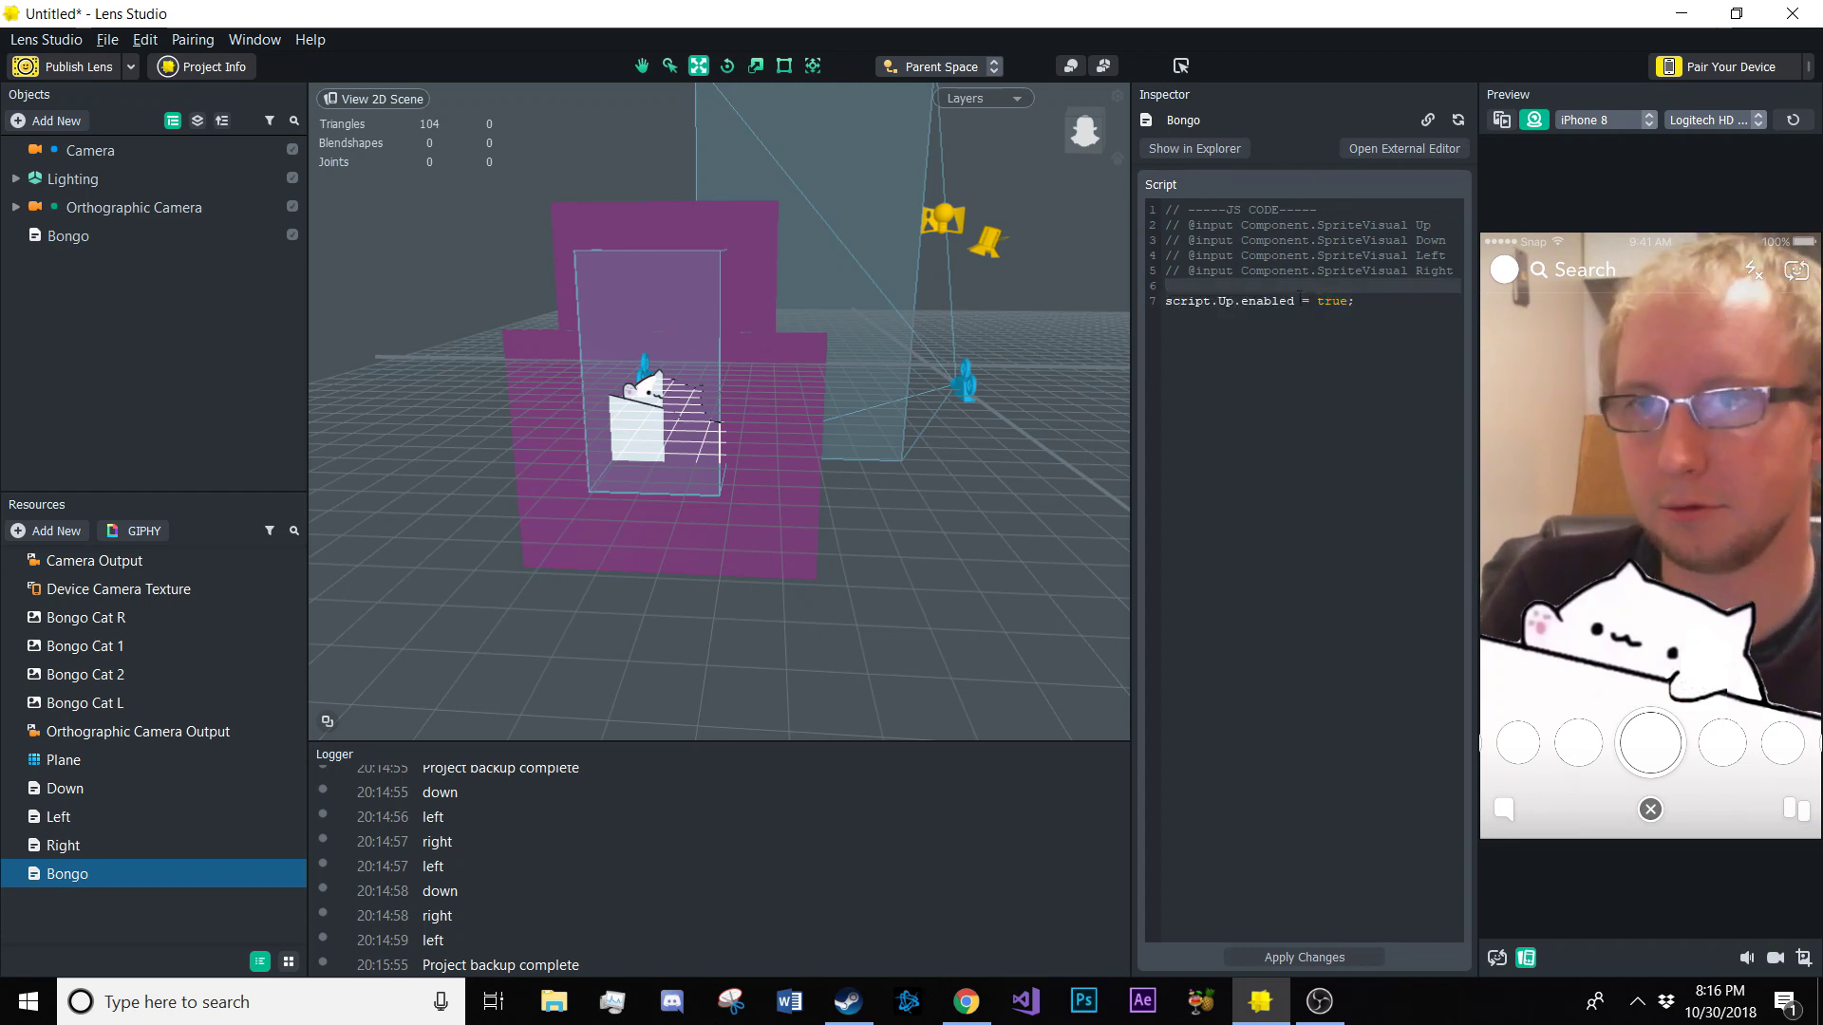
key("ctrl+End")
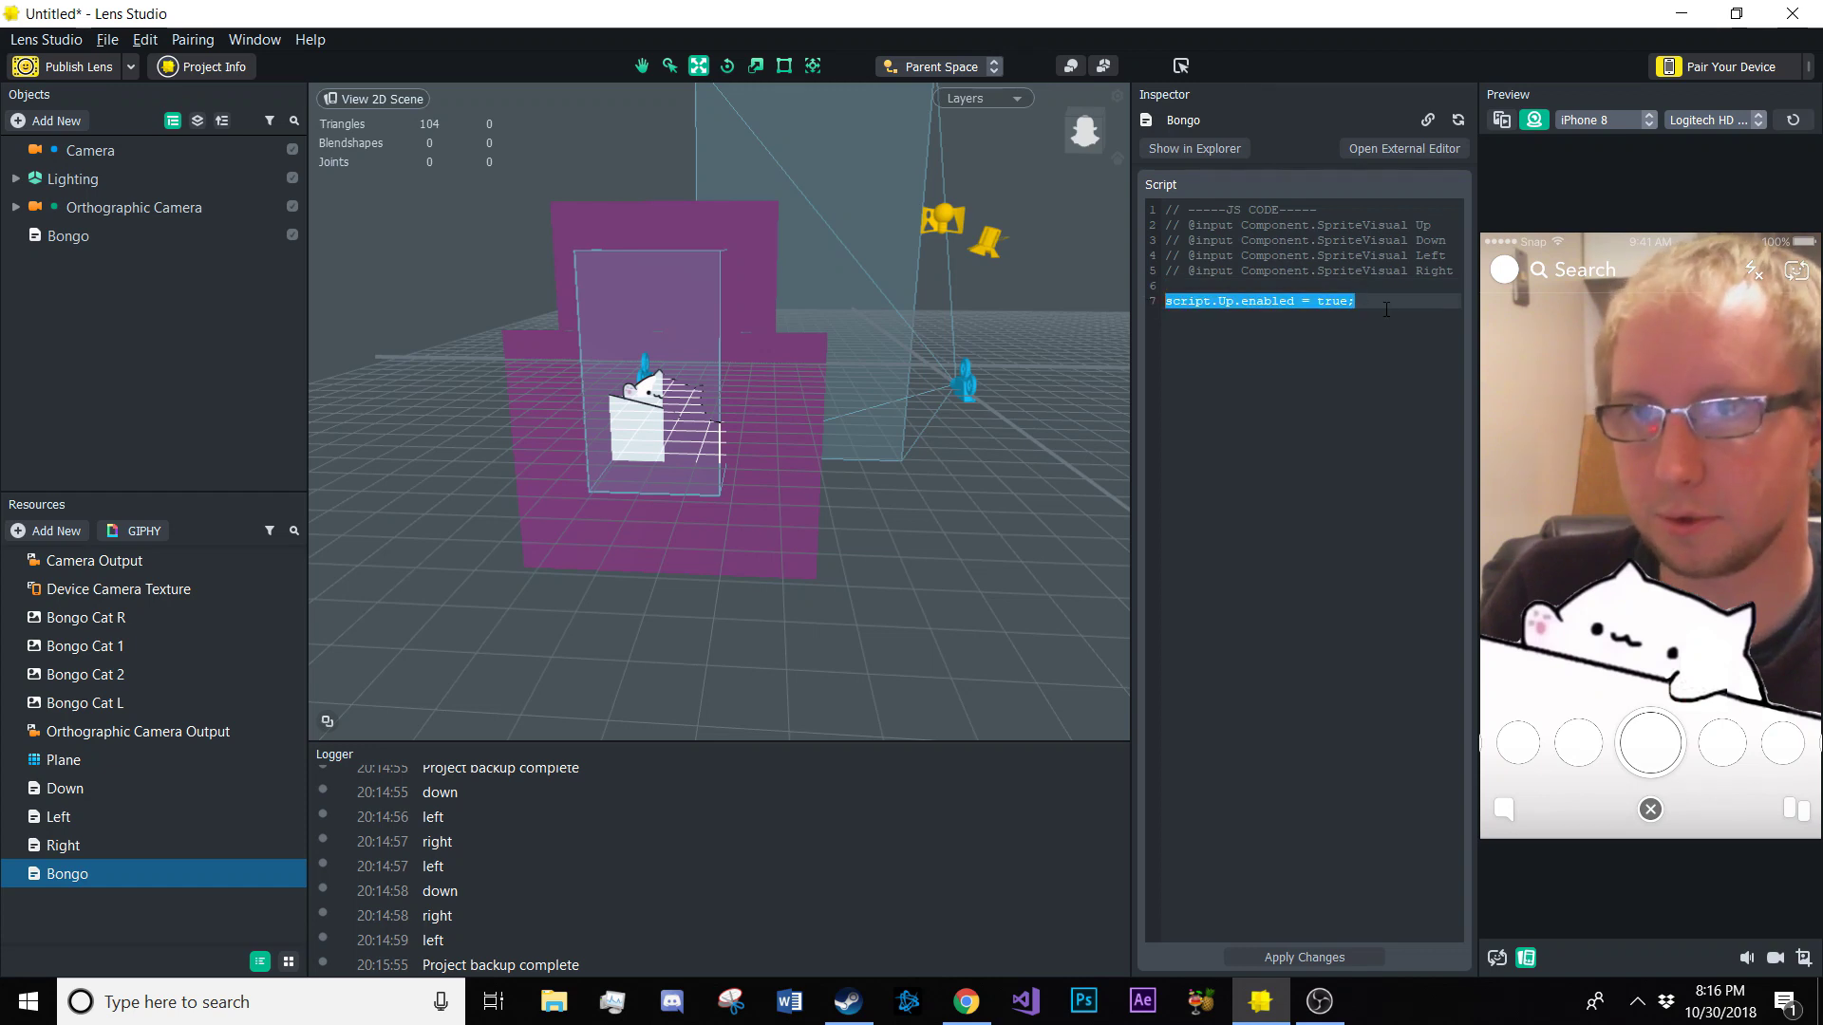
key("ctrl+c")
key("End")
key("Return")
key("ctrl+v")
key("Return")
key("ctrl+v")
key("Return")
key("ctrl+v")
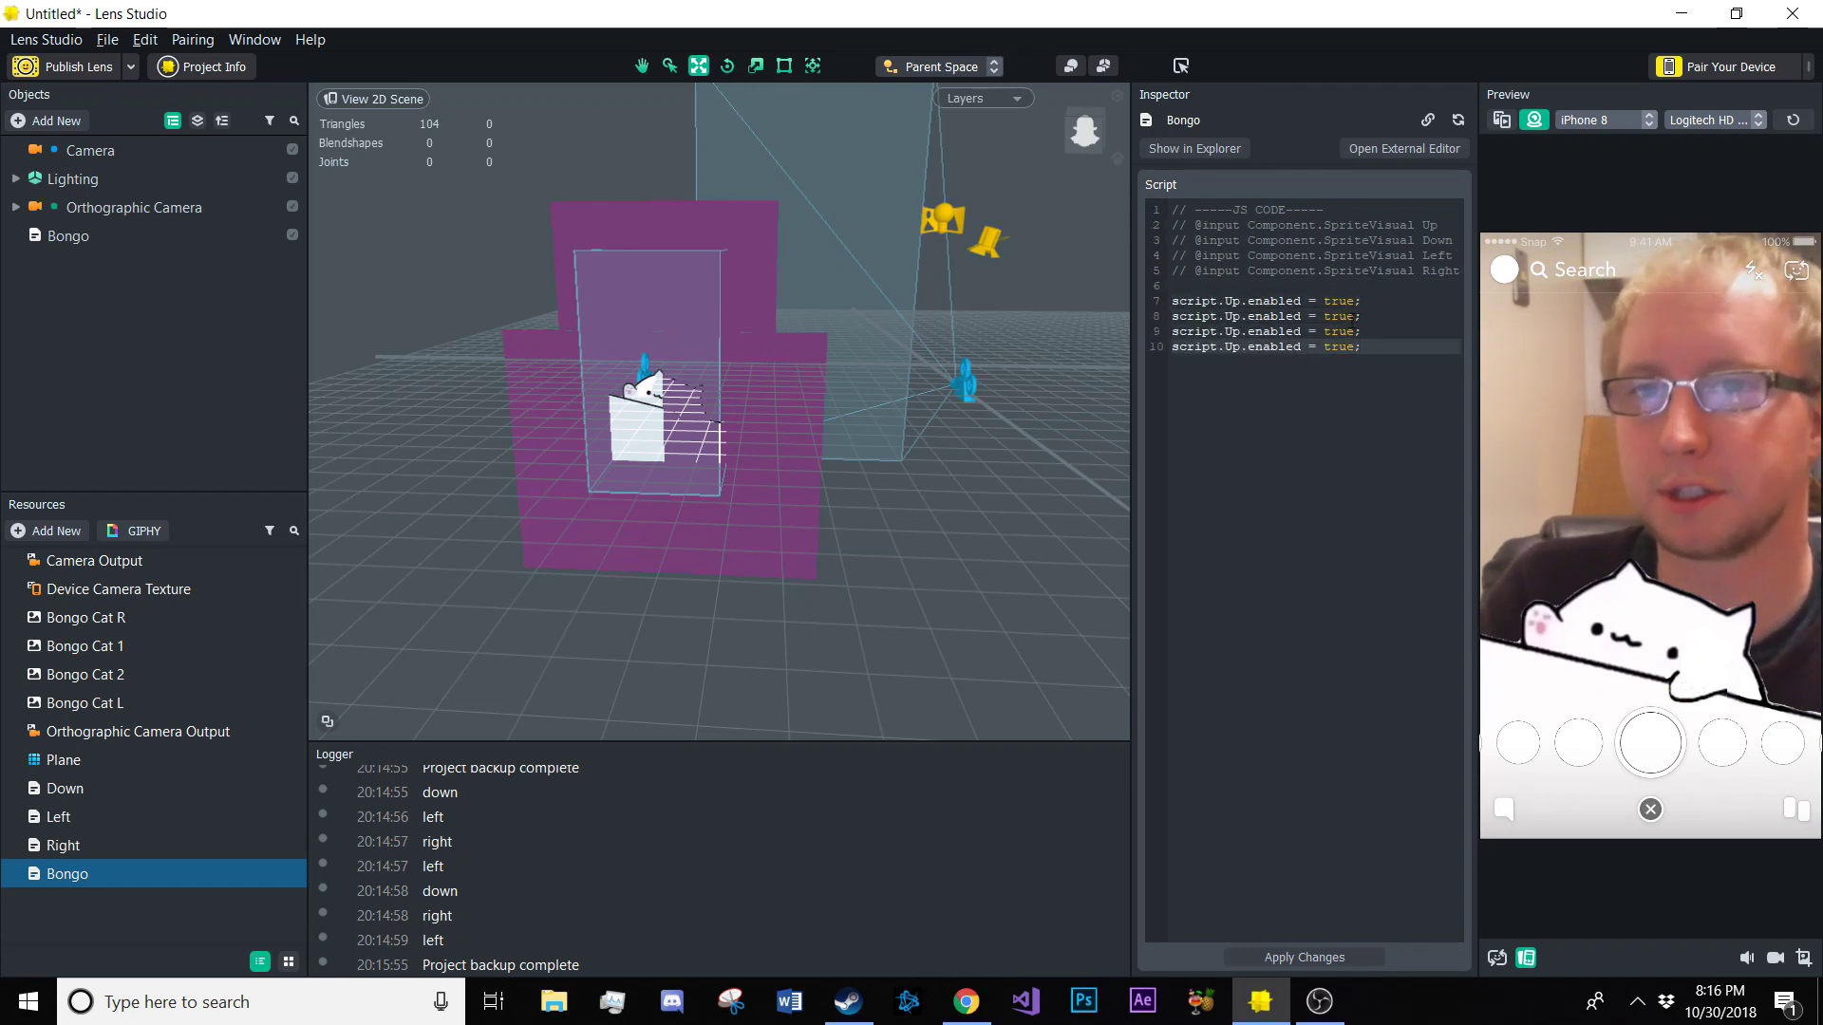
Change the copies to disable Down, Left and Right (false) and apply the script
double_click(1338, 316)
type("false")
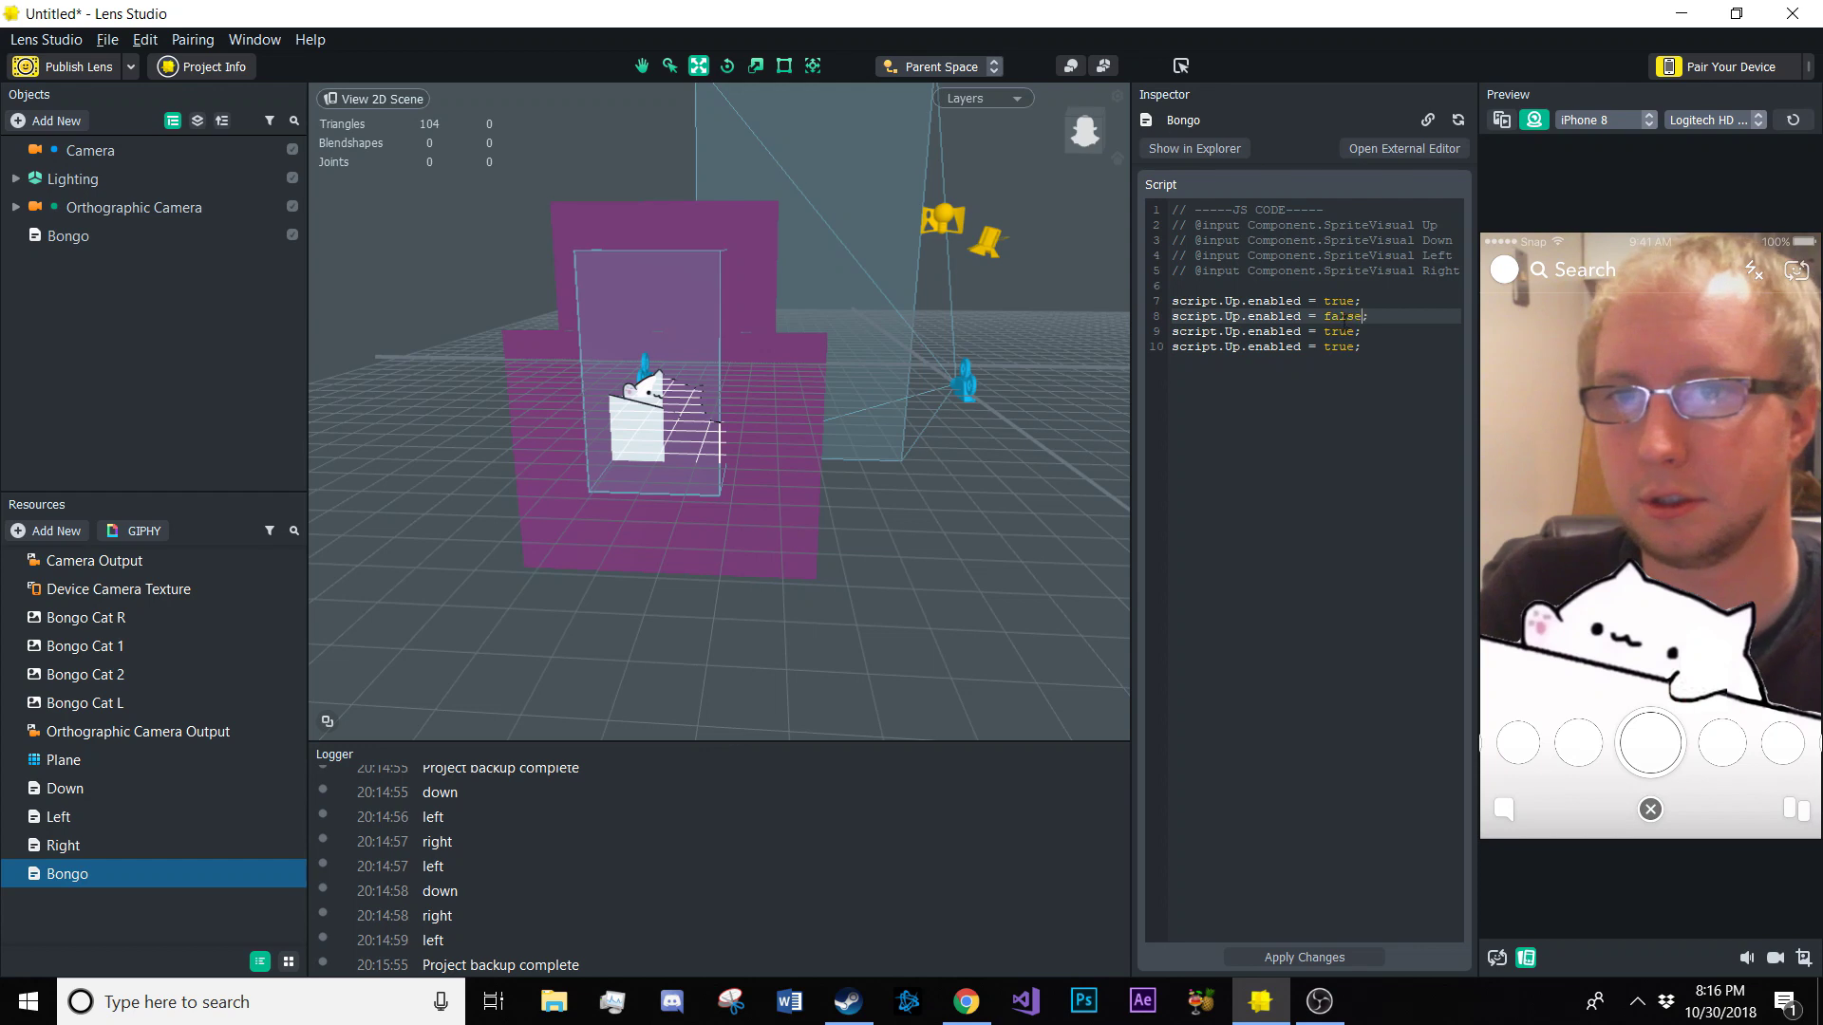
left_click(1337, 331)
double_click(1339, 347)
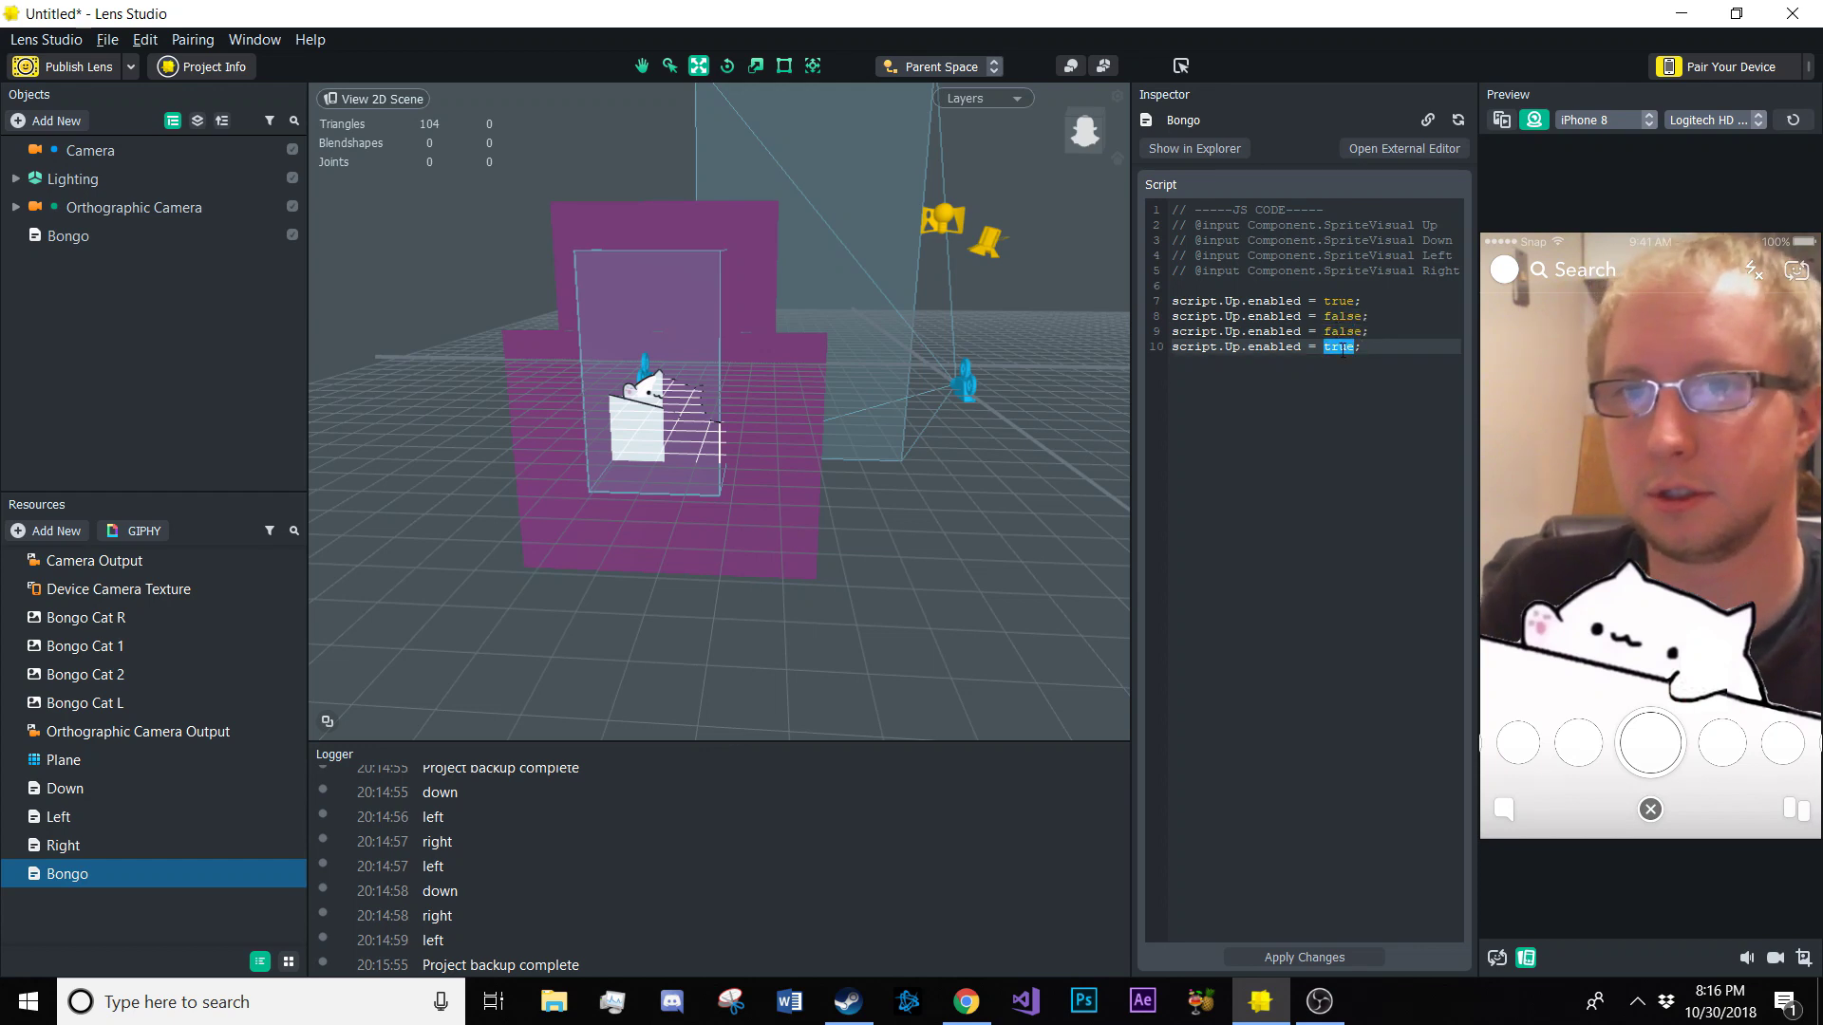
left_click(1231, 316)
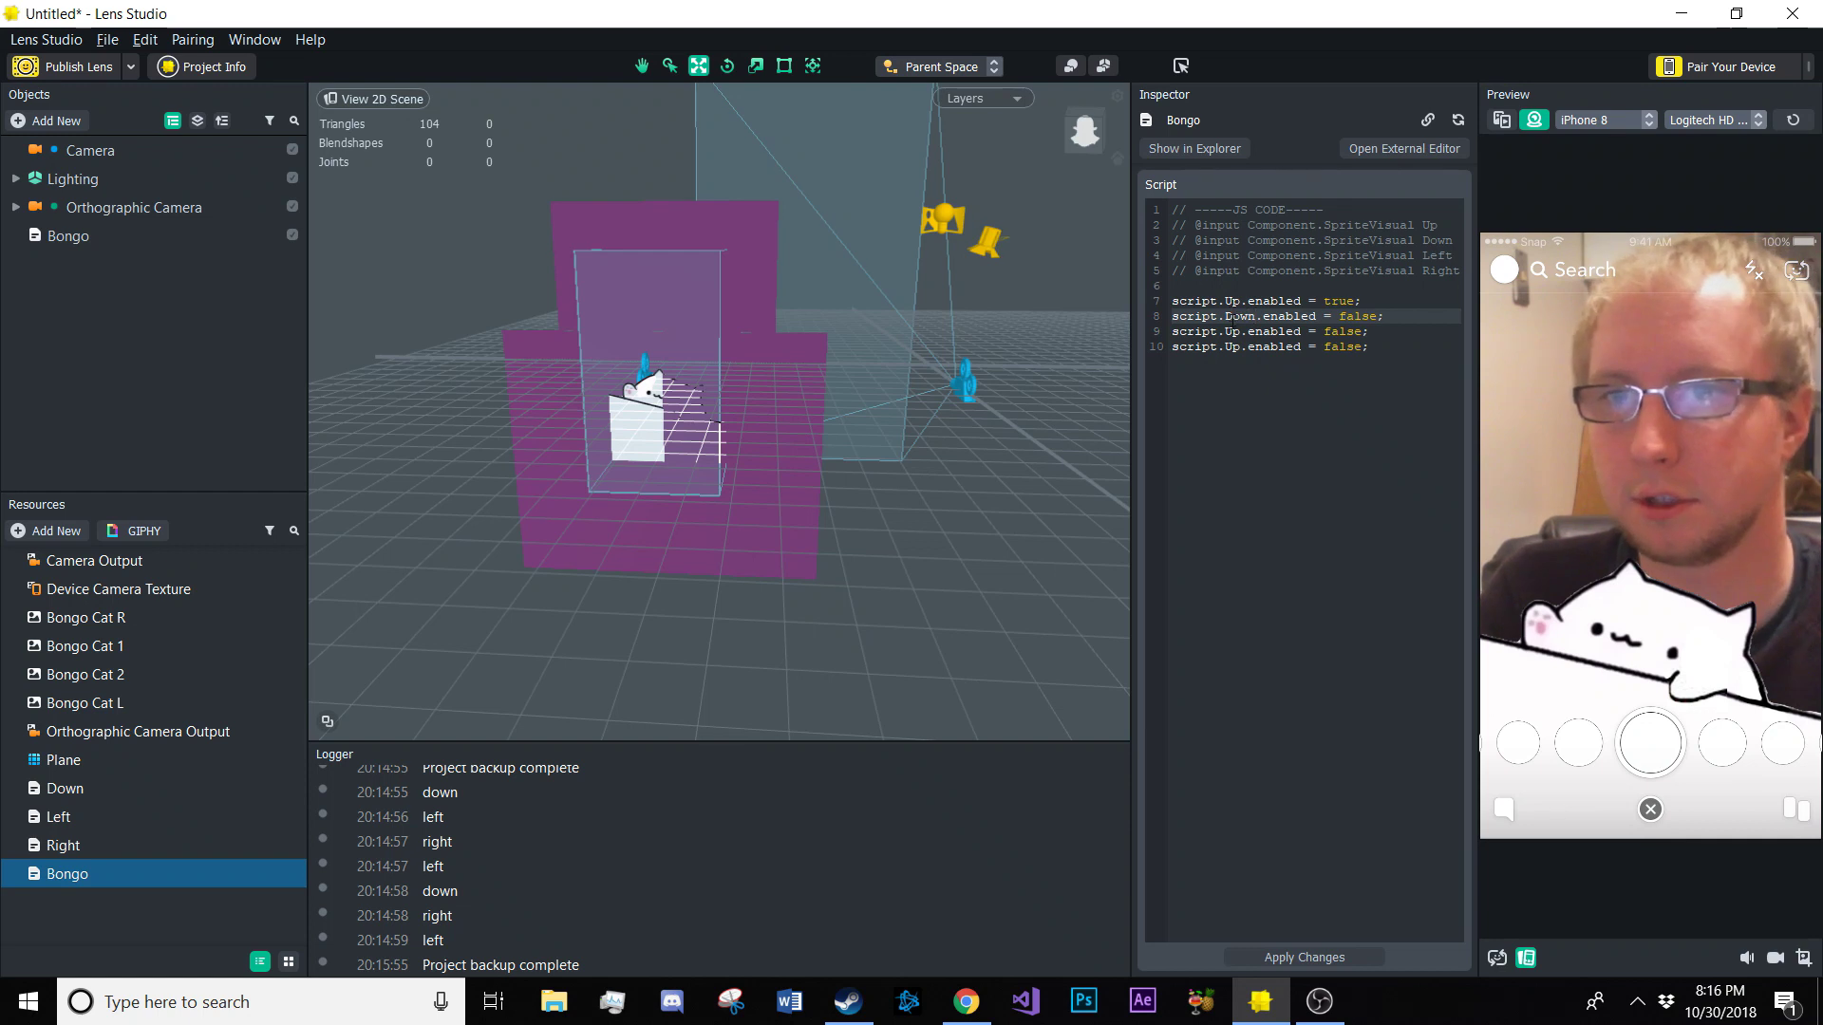
left_click(1240, 331)
left_click_drag(1240, 331, 1367, 347)
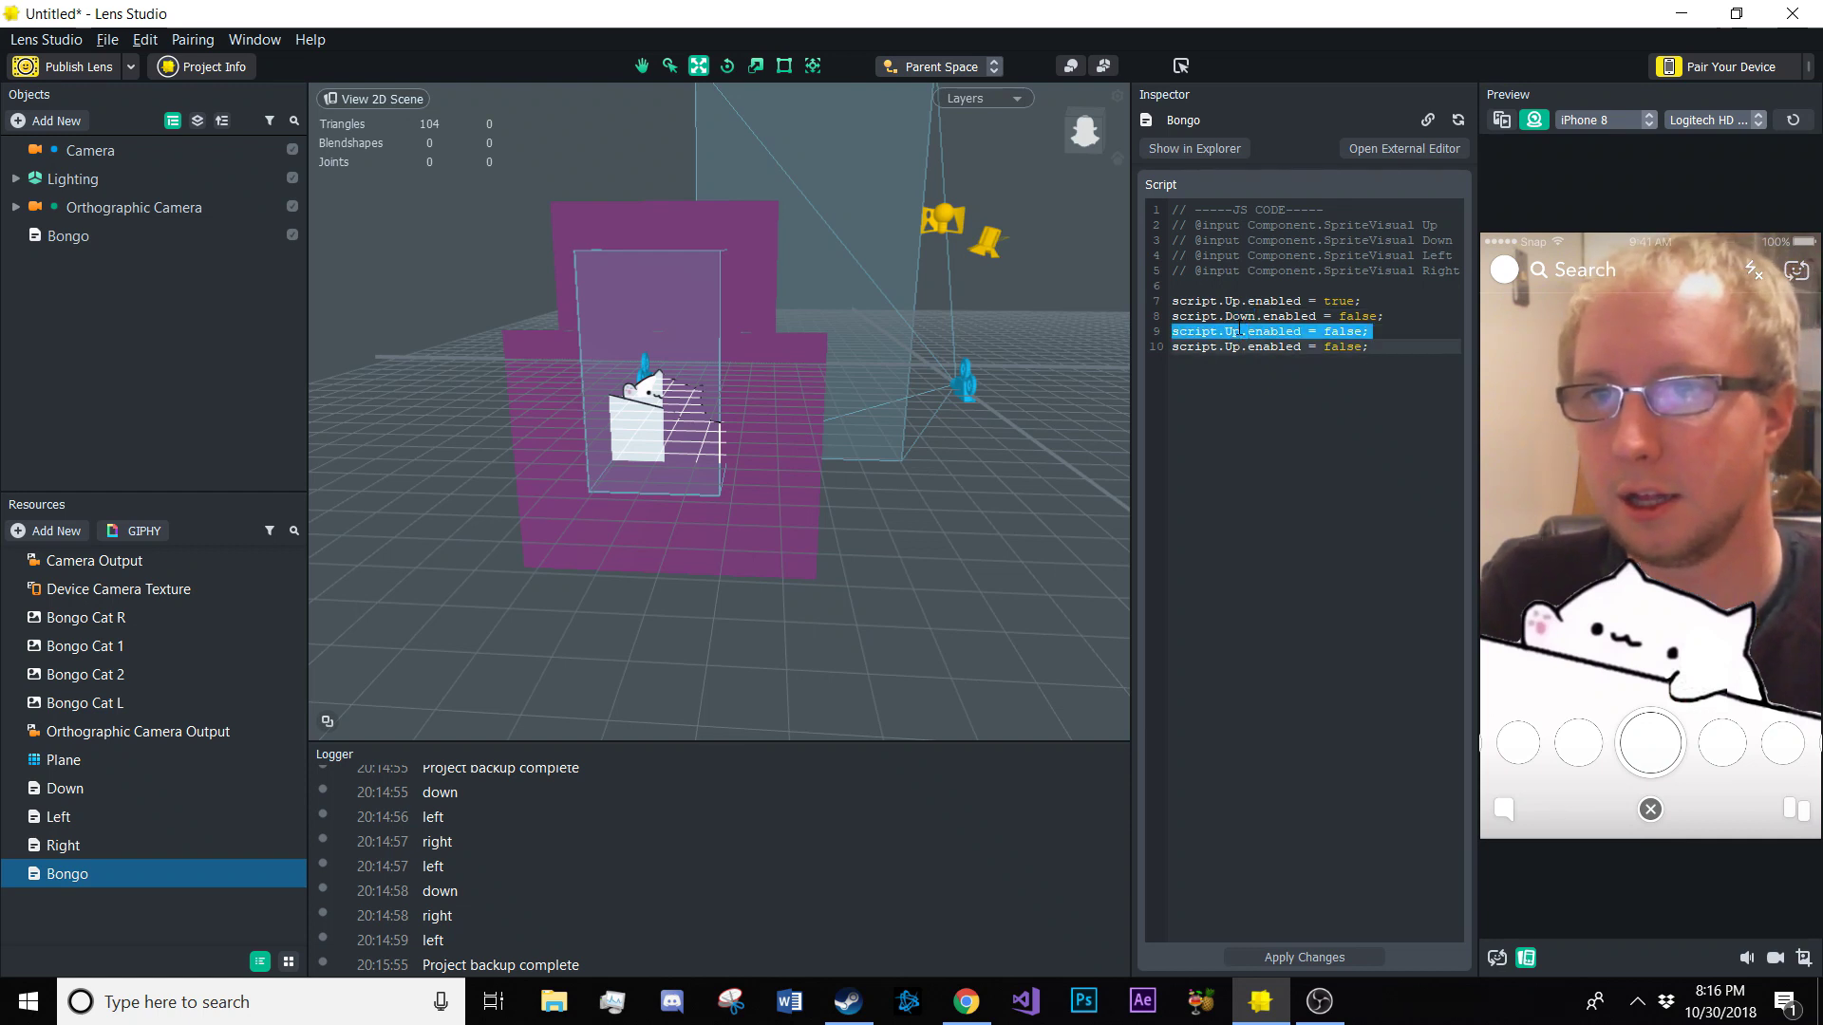
left_click(1225, 331)
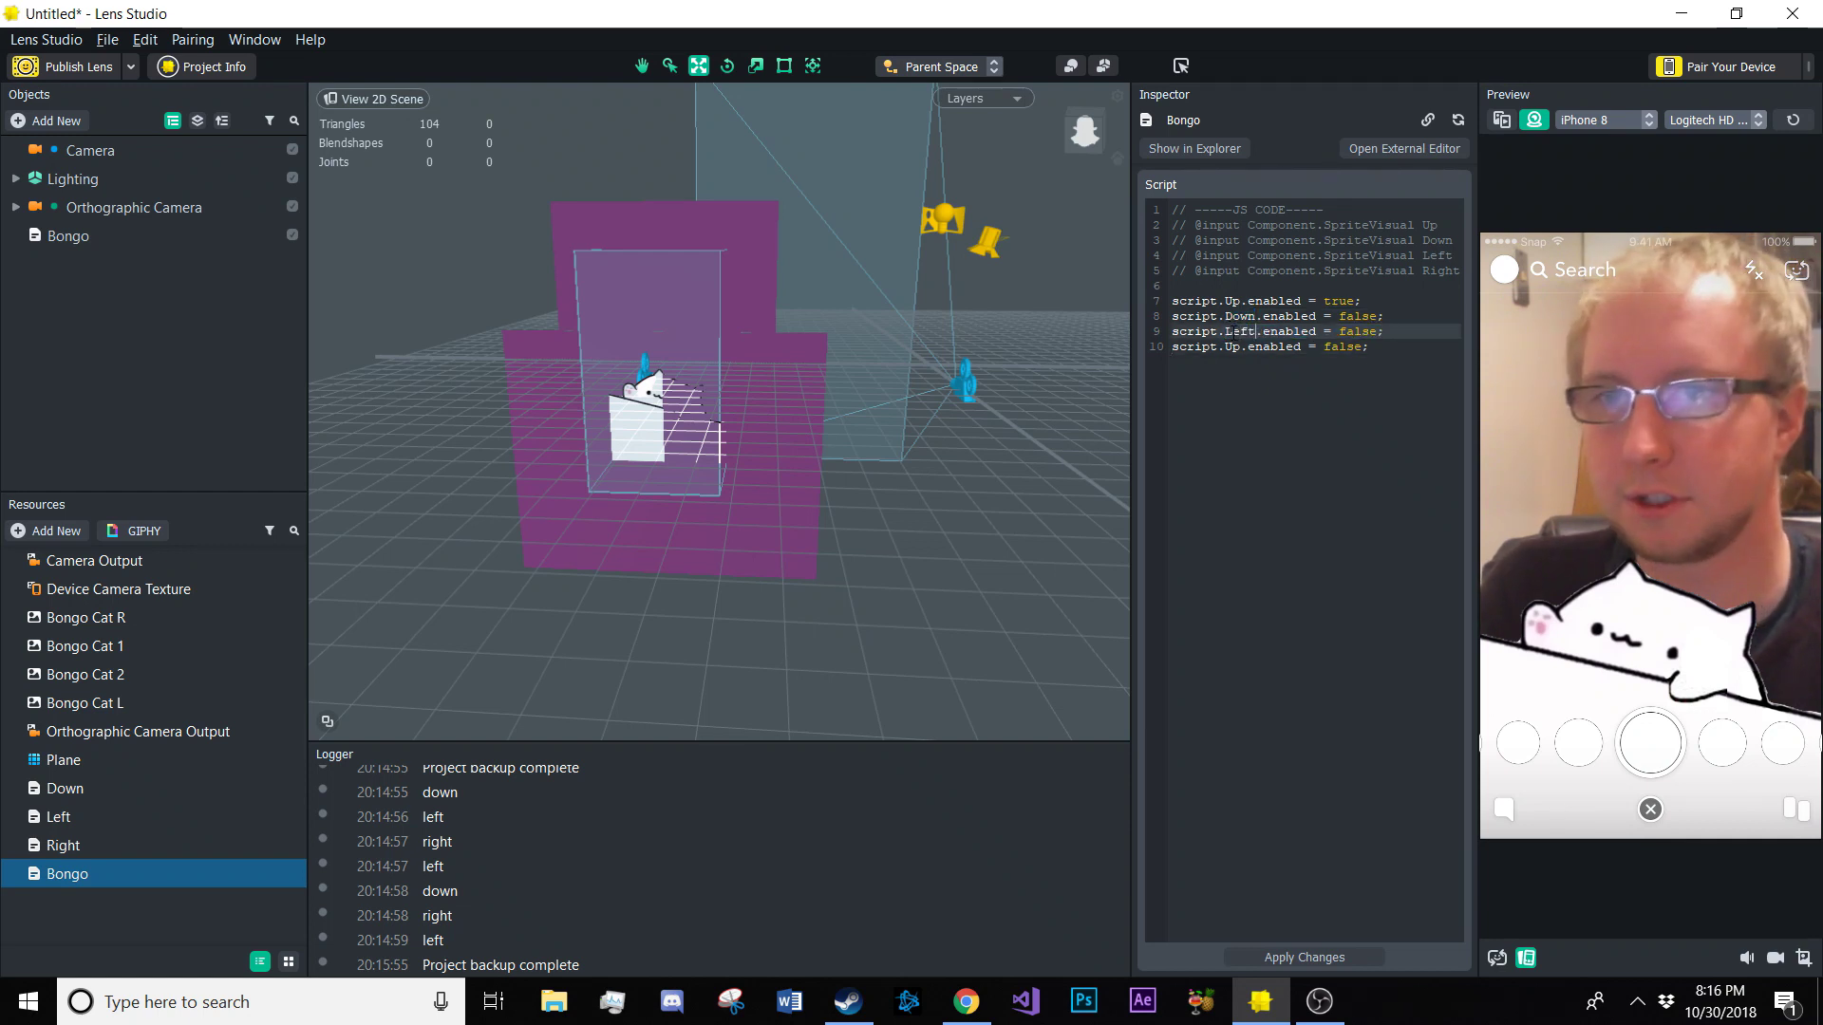
left_click(1230, 347)
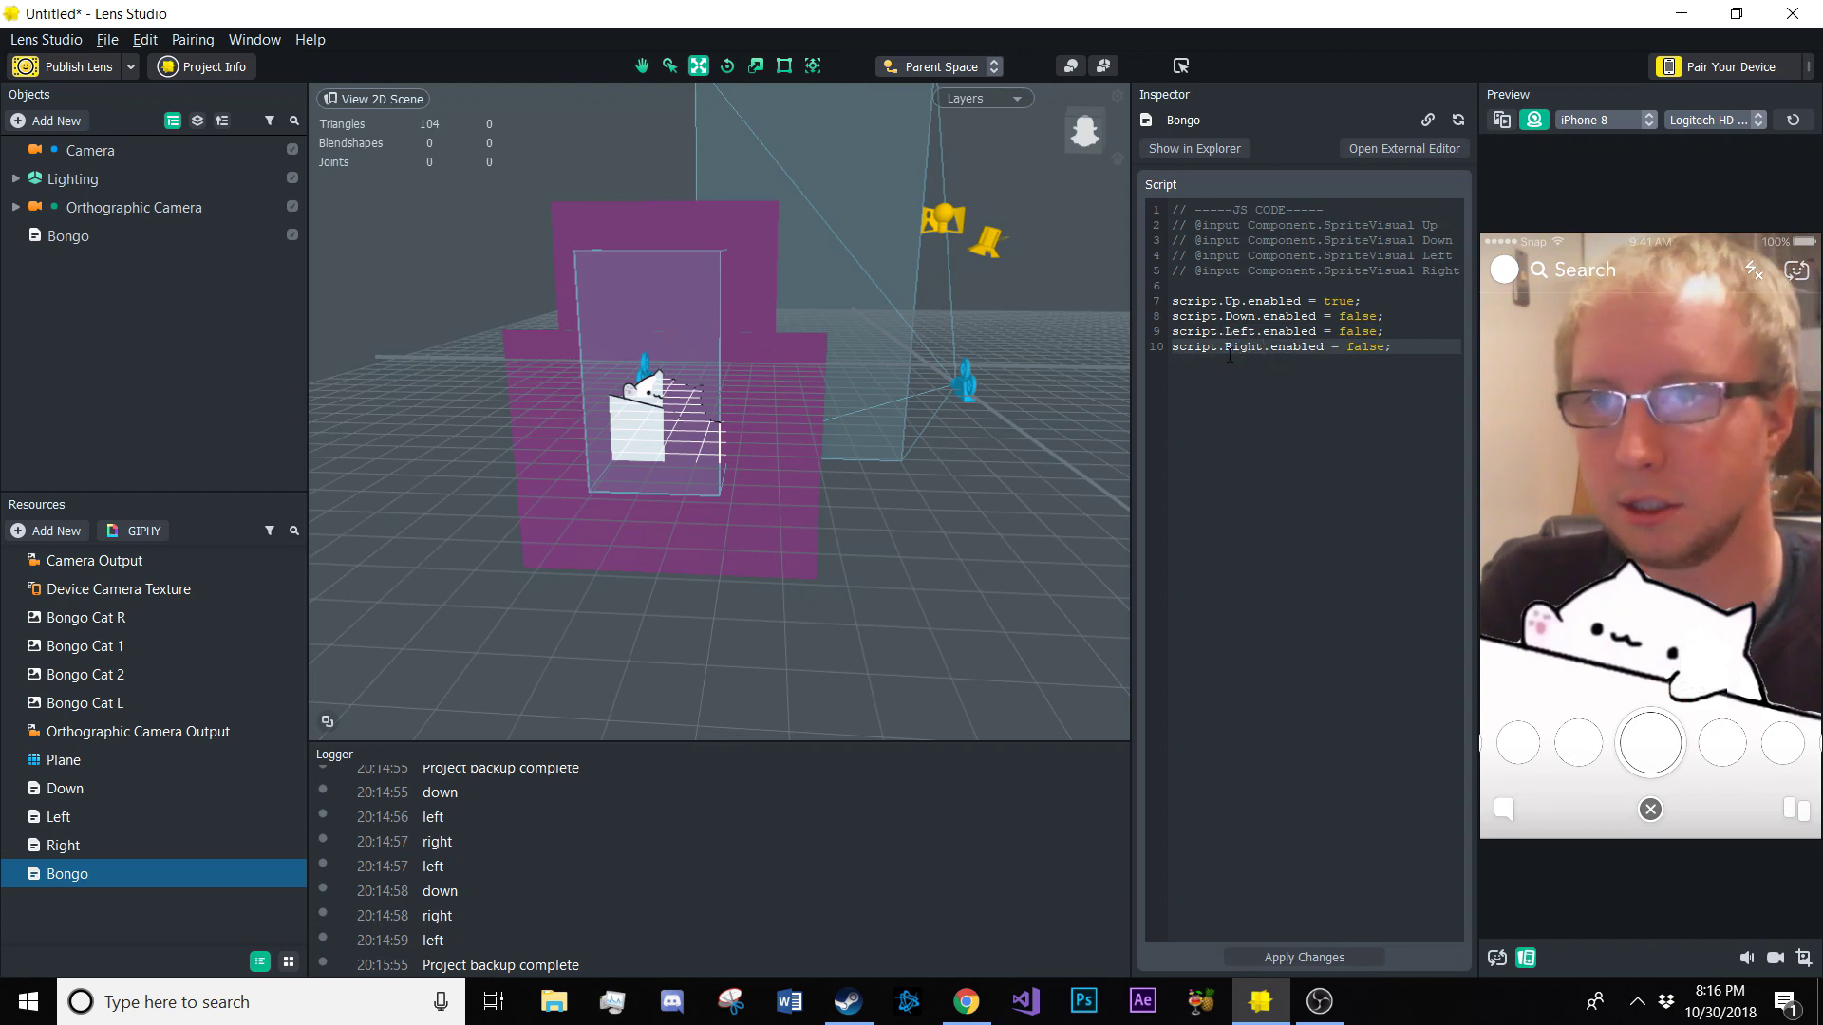
left_click(1320, 956)
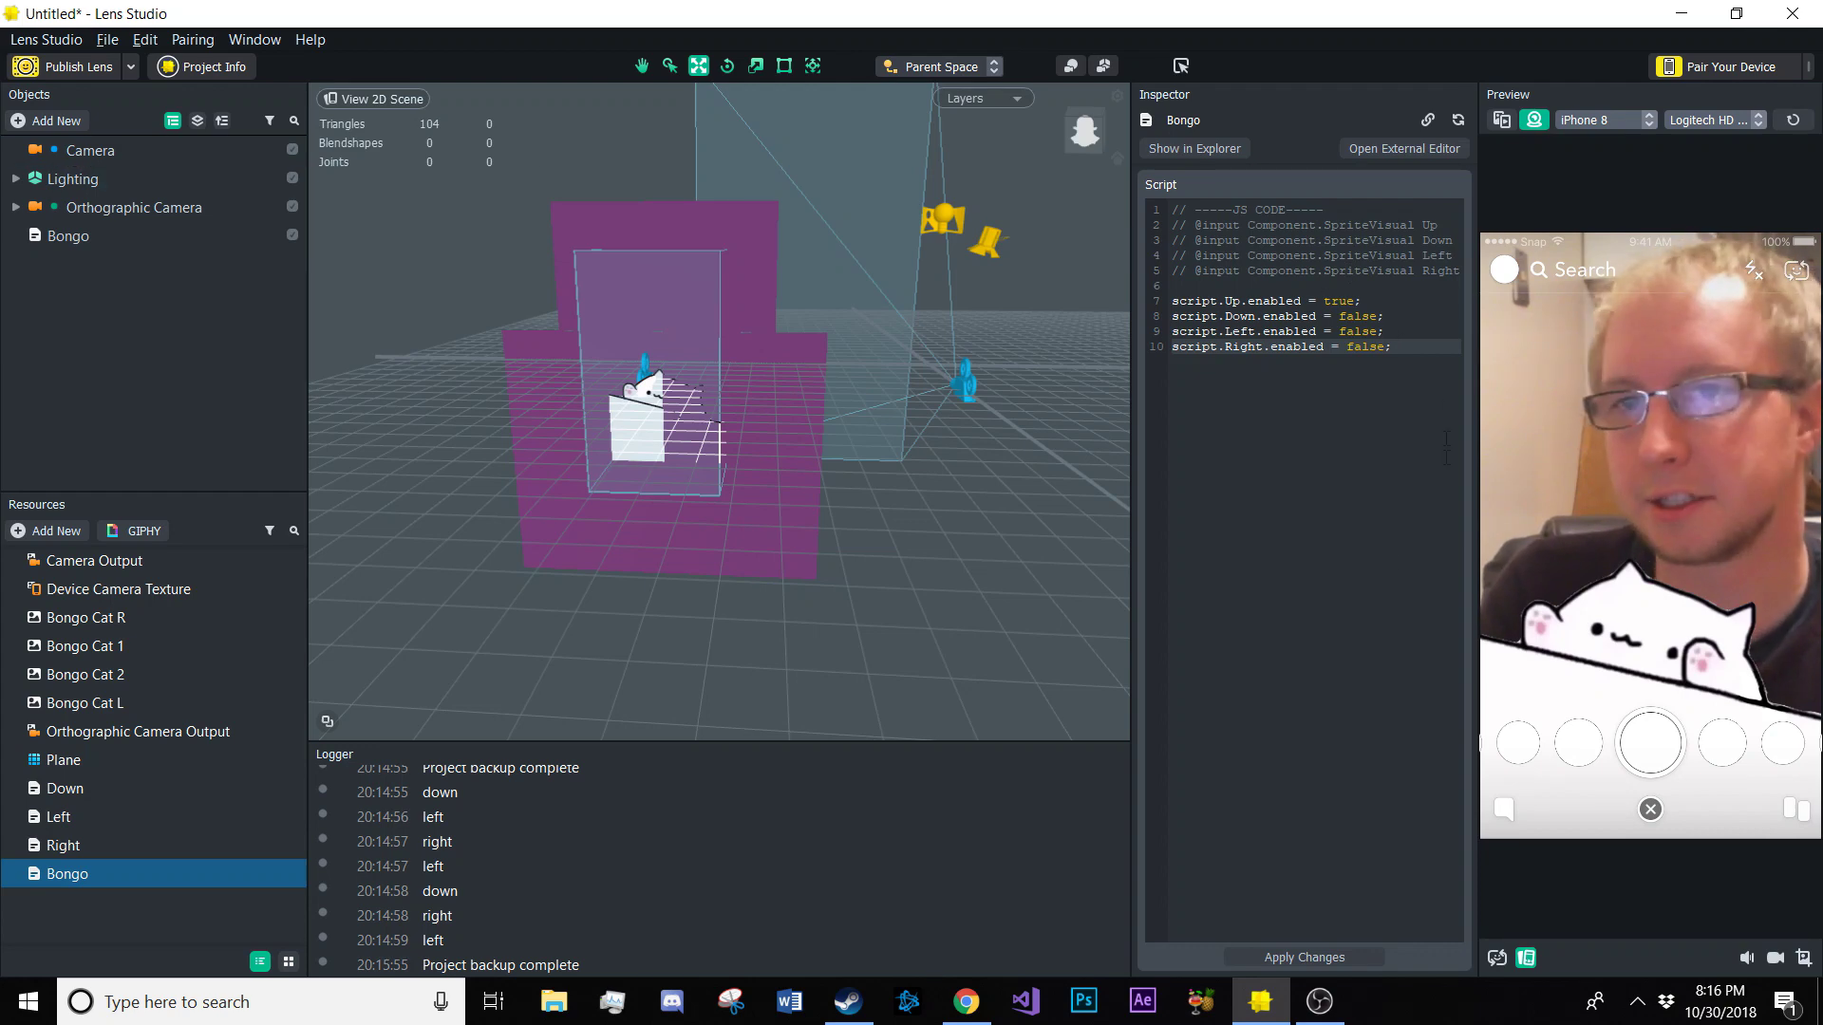
left_click(966, 1001)
Search the API reference for 'updateevent' and copy the UpdateEvent example code
left_click(1325, 143)
type("up")
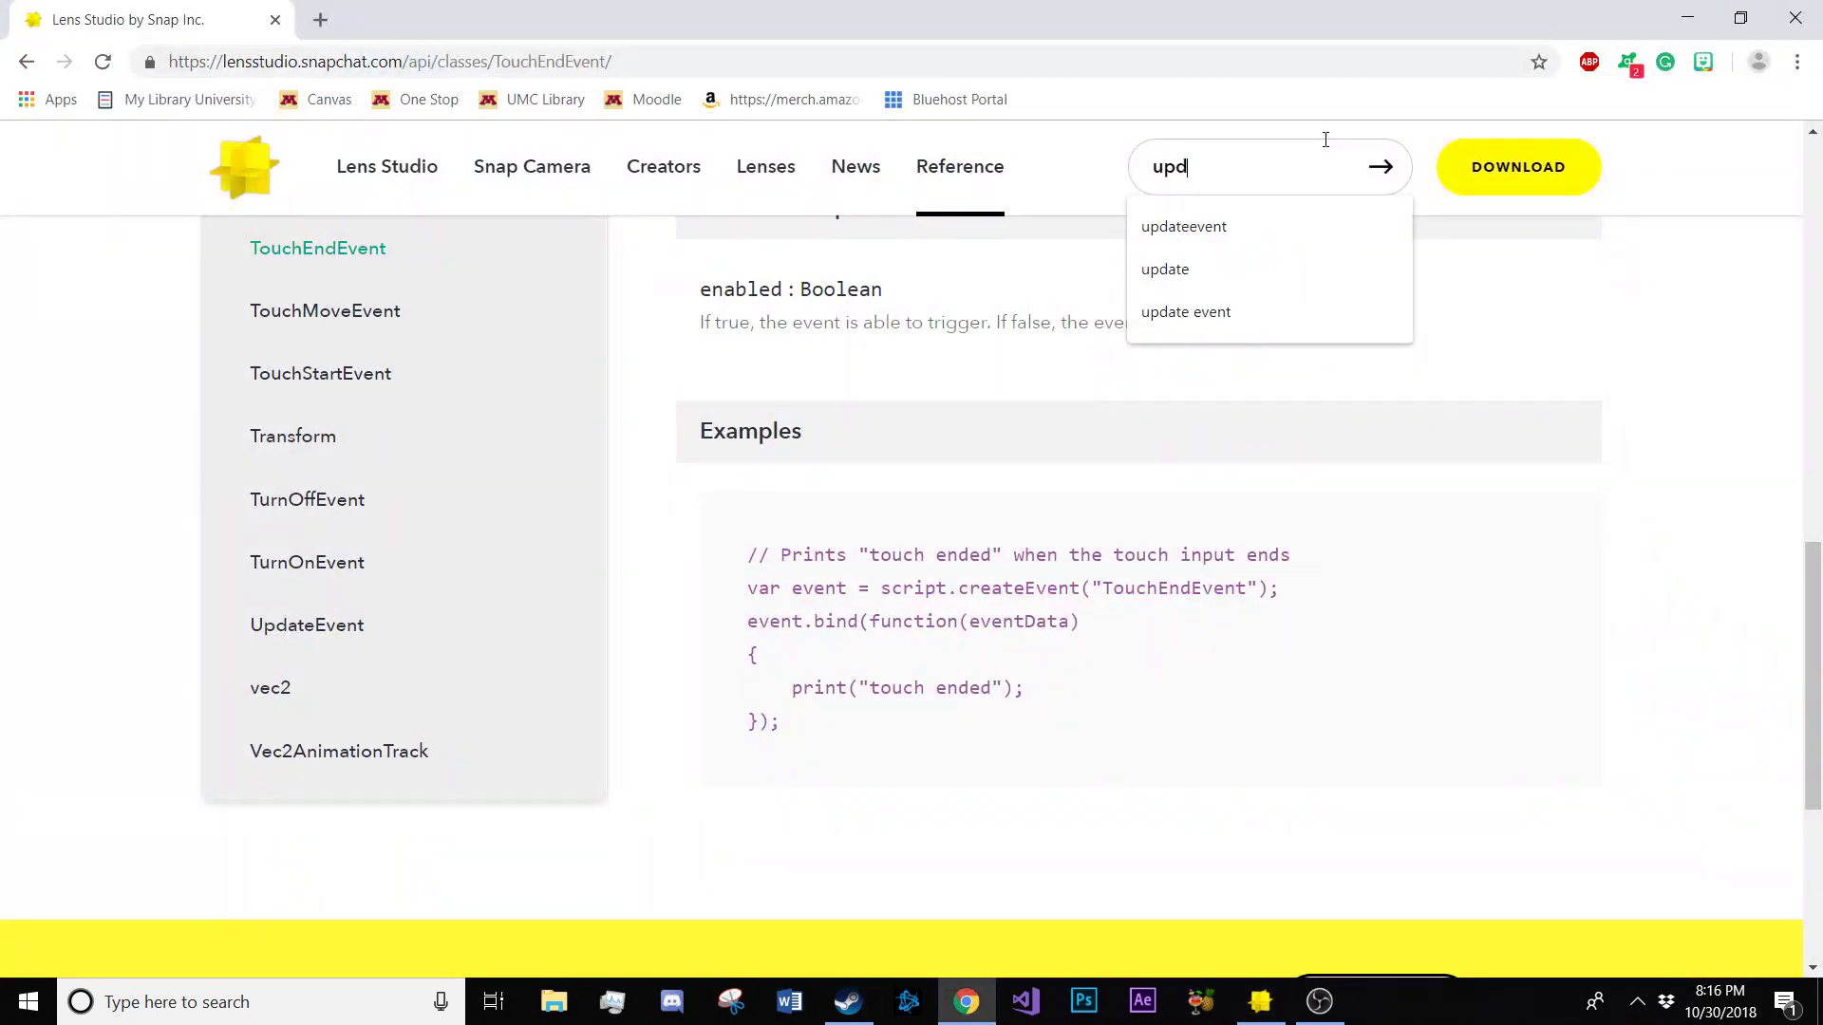
type("d")
key("Down")
key("Return")
left_click(1381, 167)
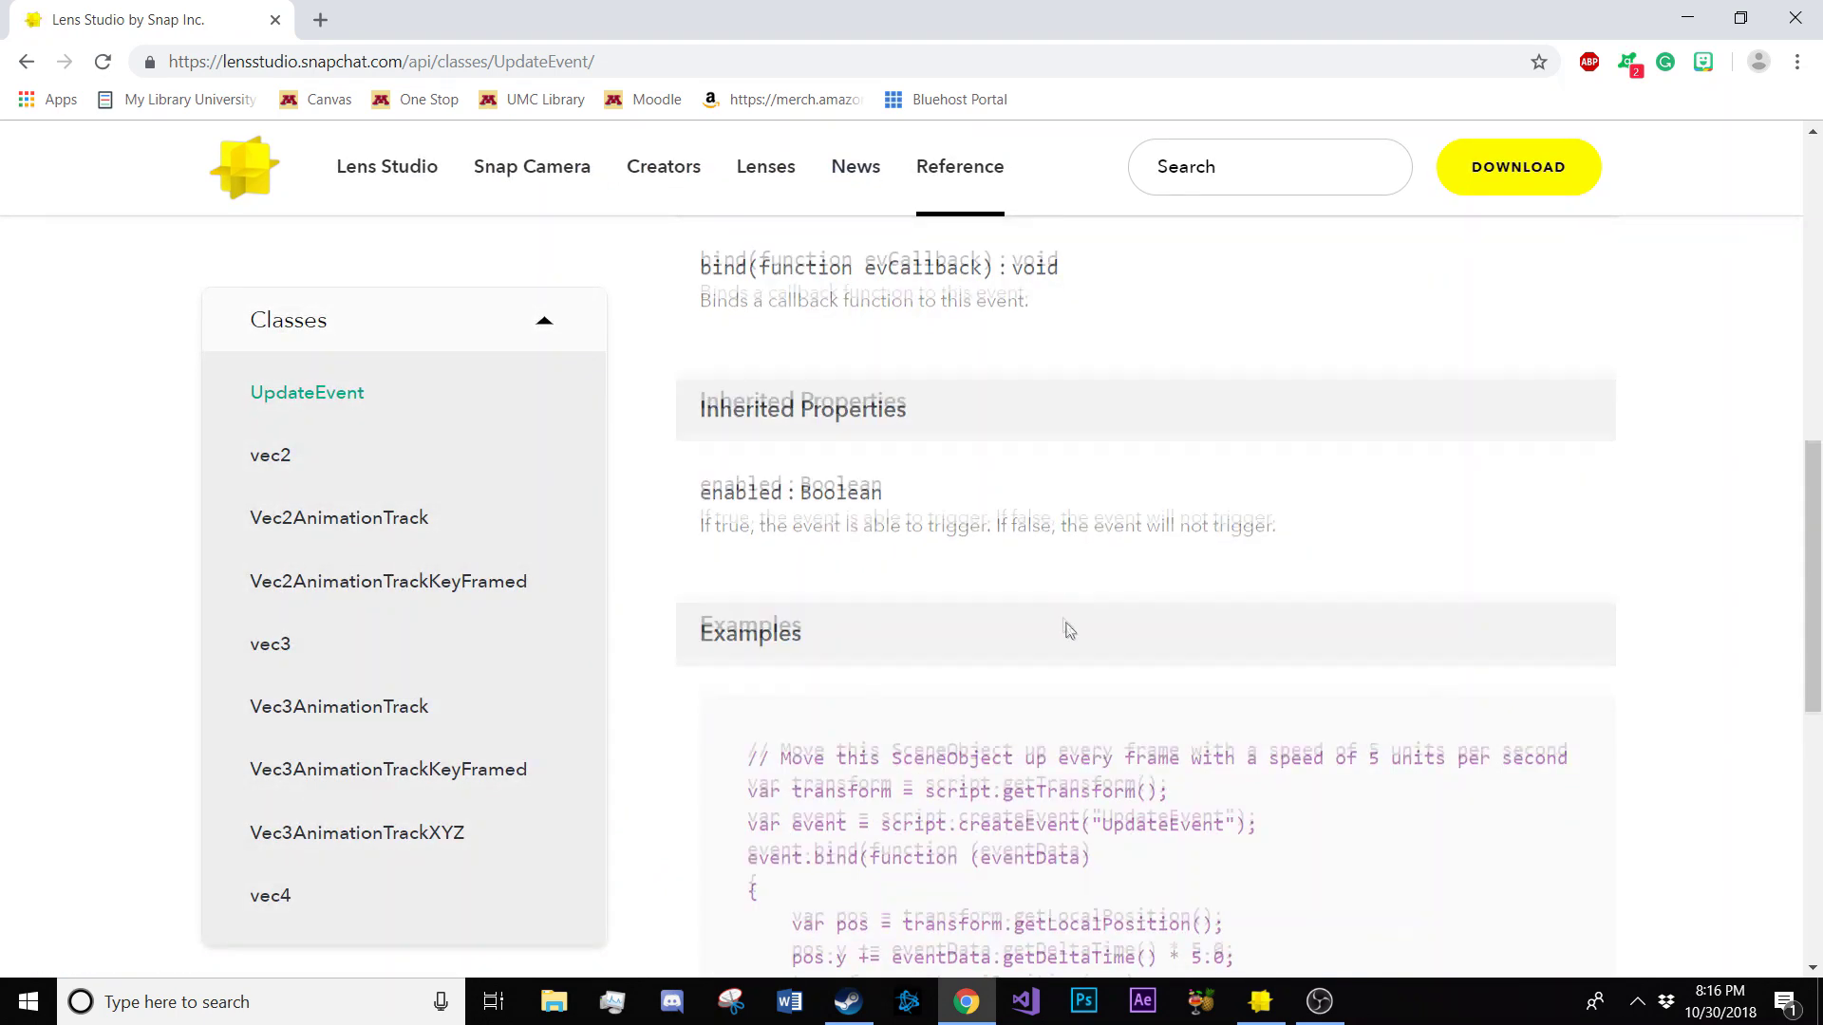
left_click_drag(911, 678, 719, 487)
key("ctrl+c")
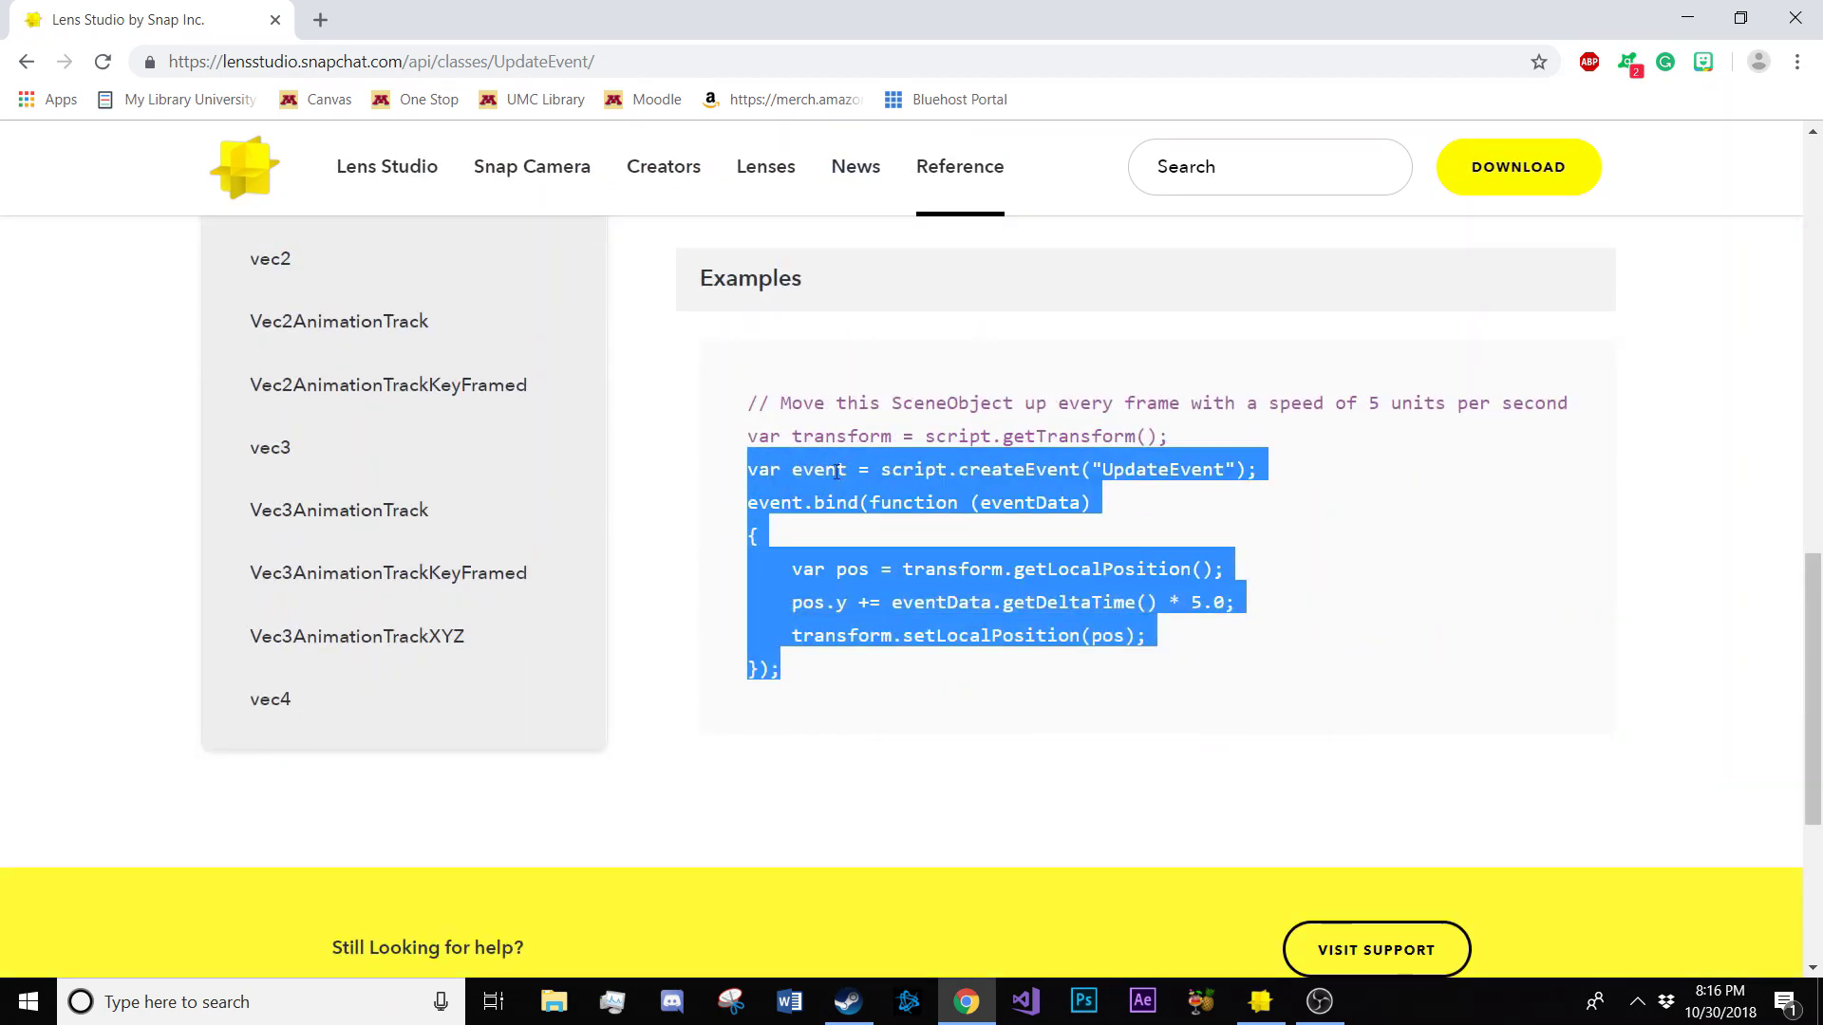
right_click(743, 473)
left_click(788, 484)
Paste the UpdateEvent handler code, strip the example's position code, and open an if (global.down) block
left_click(1684, 31)
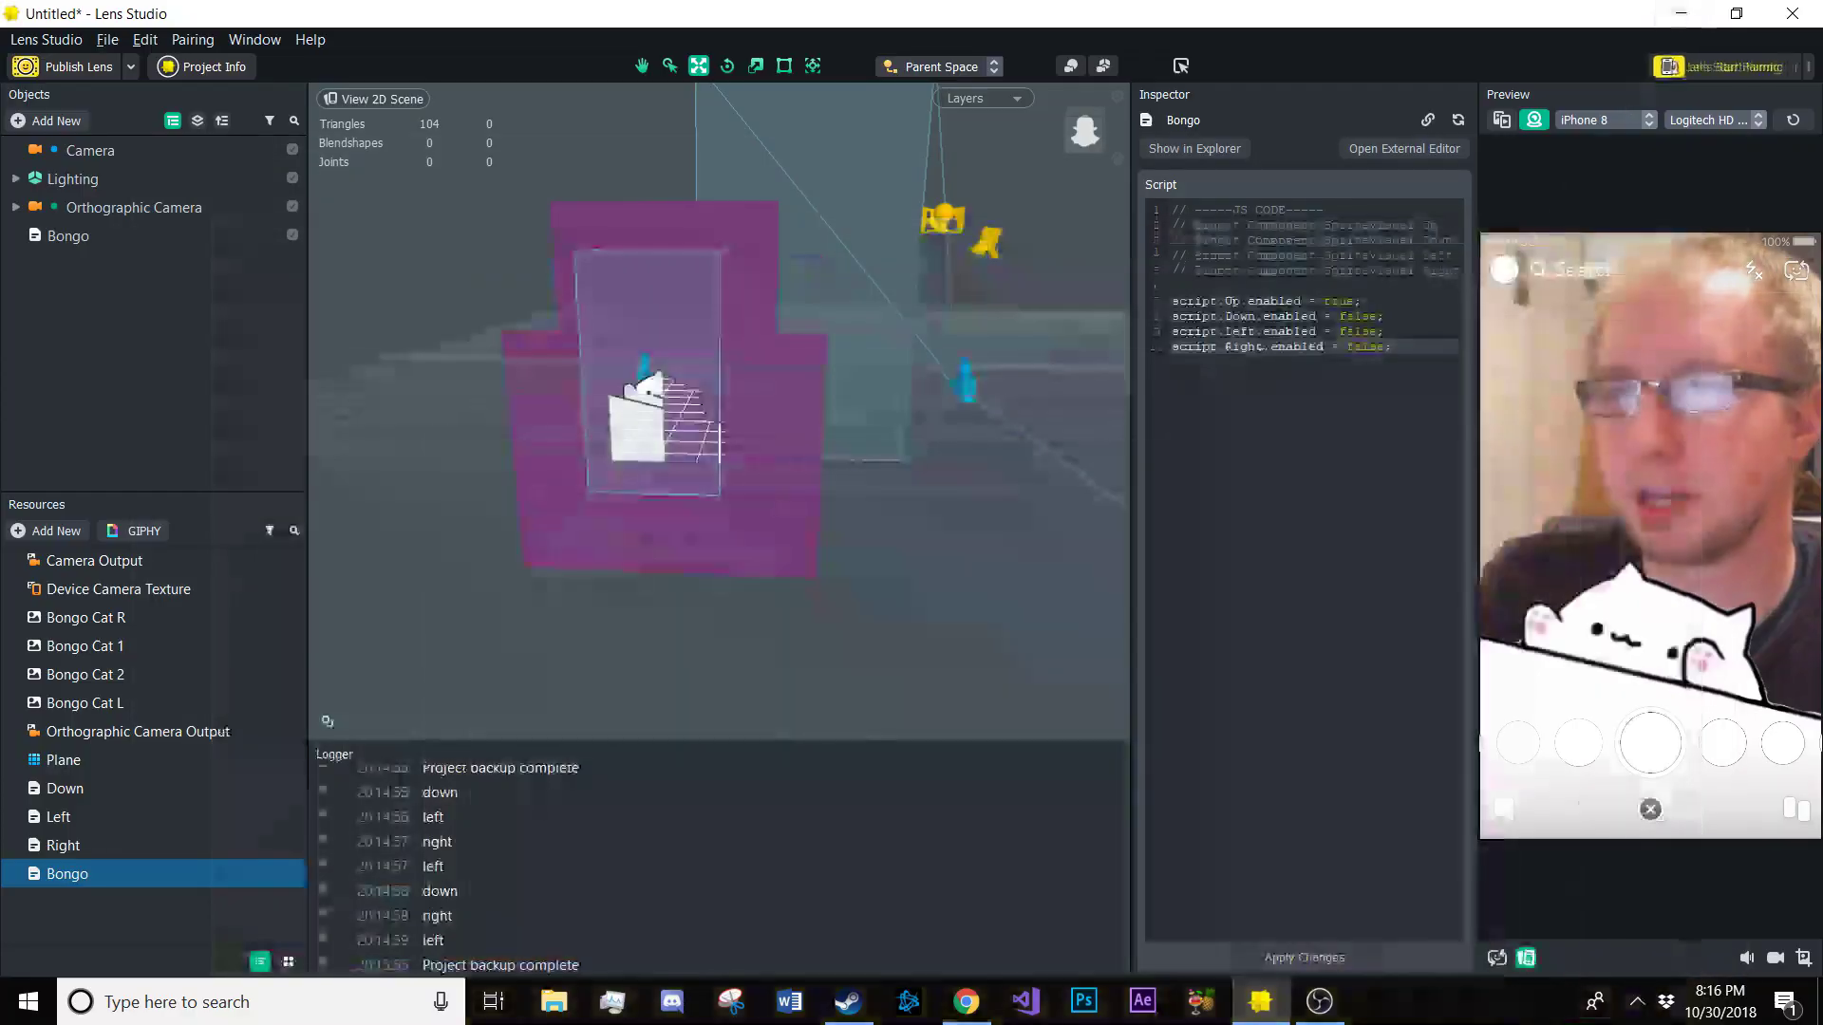
left_click(1429, 361)
key("Return")
key("ctrl+v")
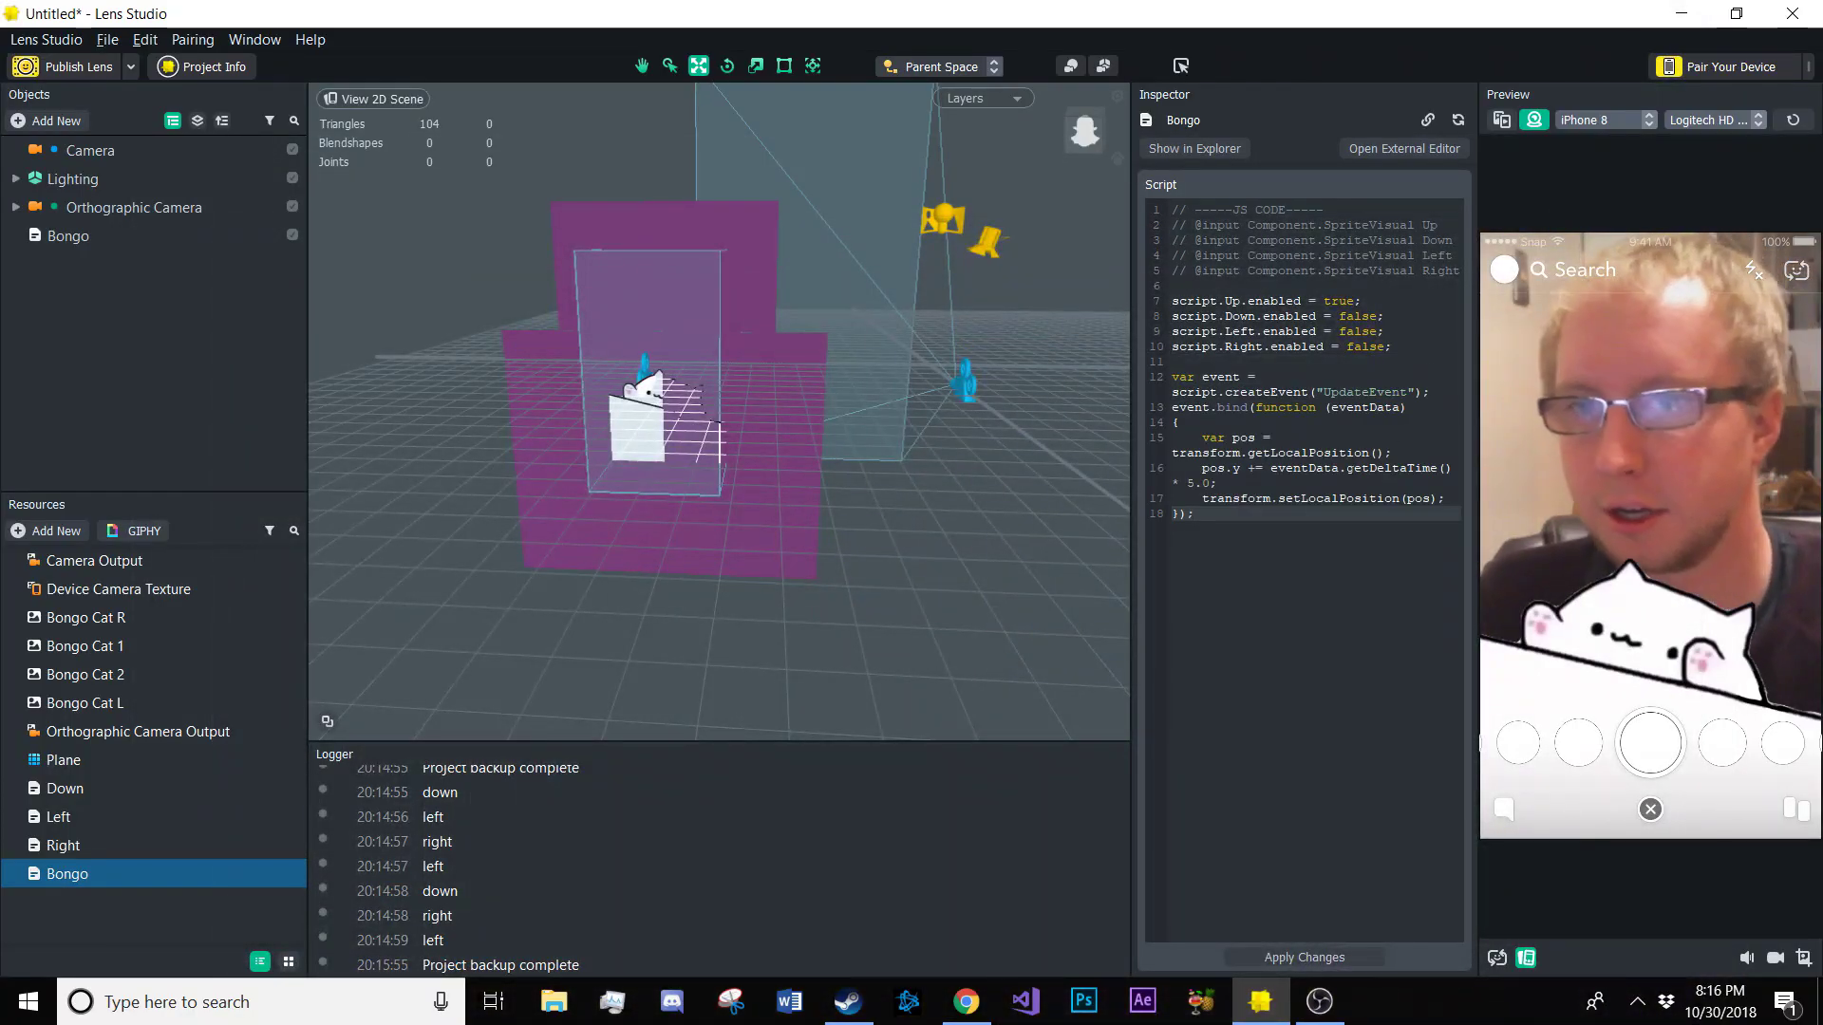
left_click_drag(1441, 497, 1204, 453)
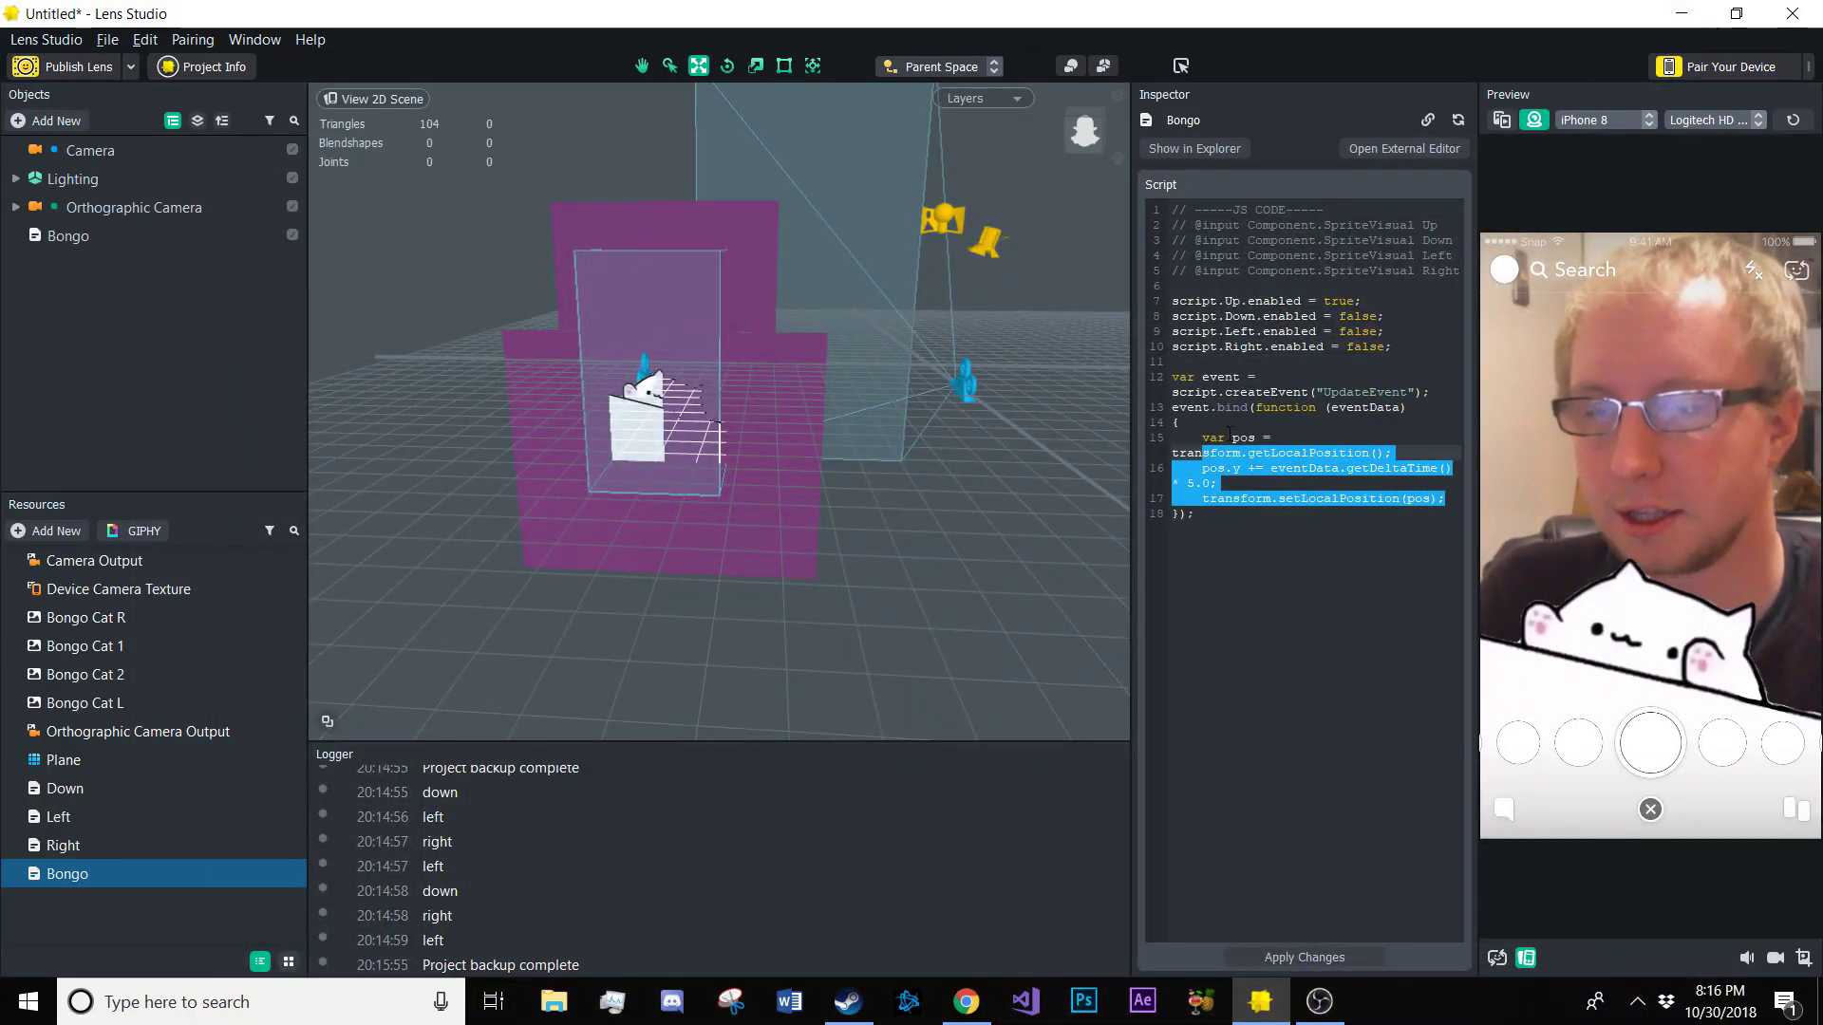
key("BackSpace")
key("shift+Home")
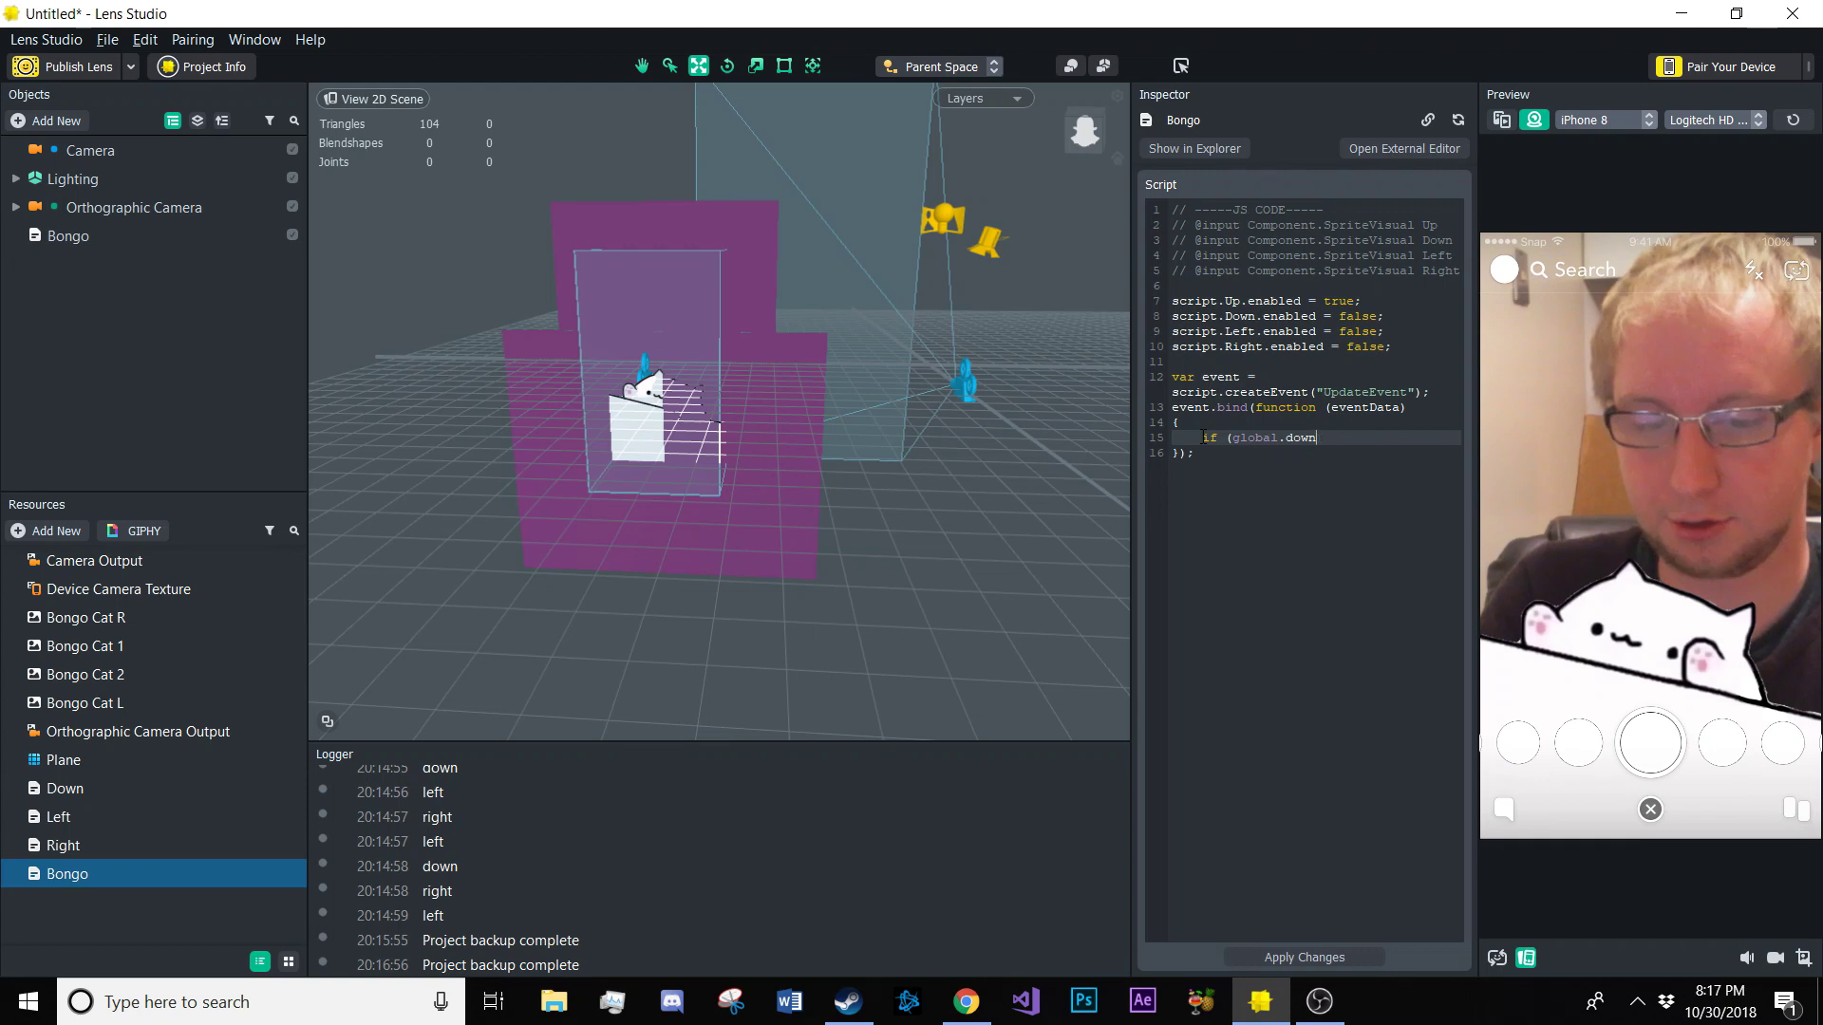
type(")")
key("Return")
type("{")
key("Return")
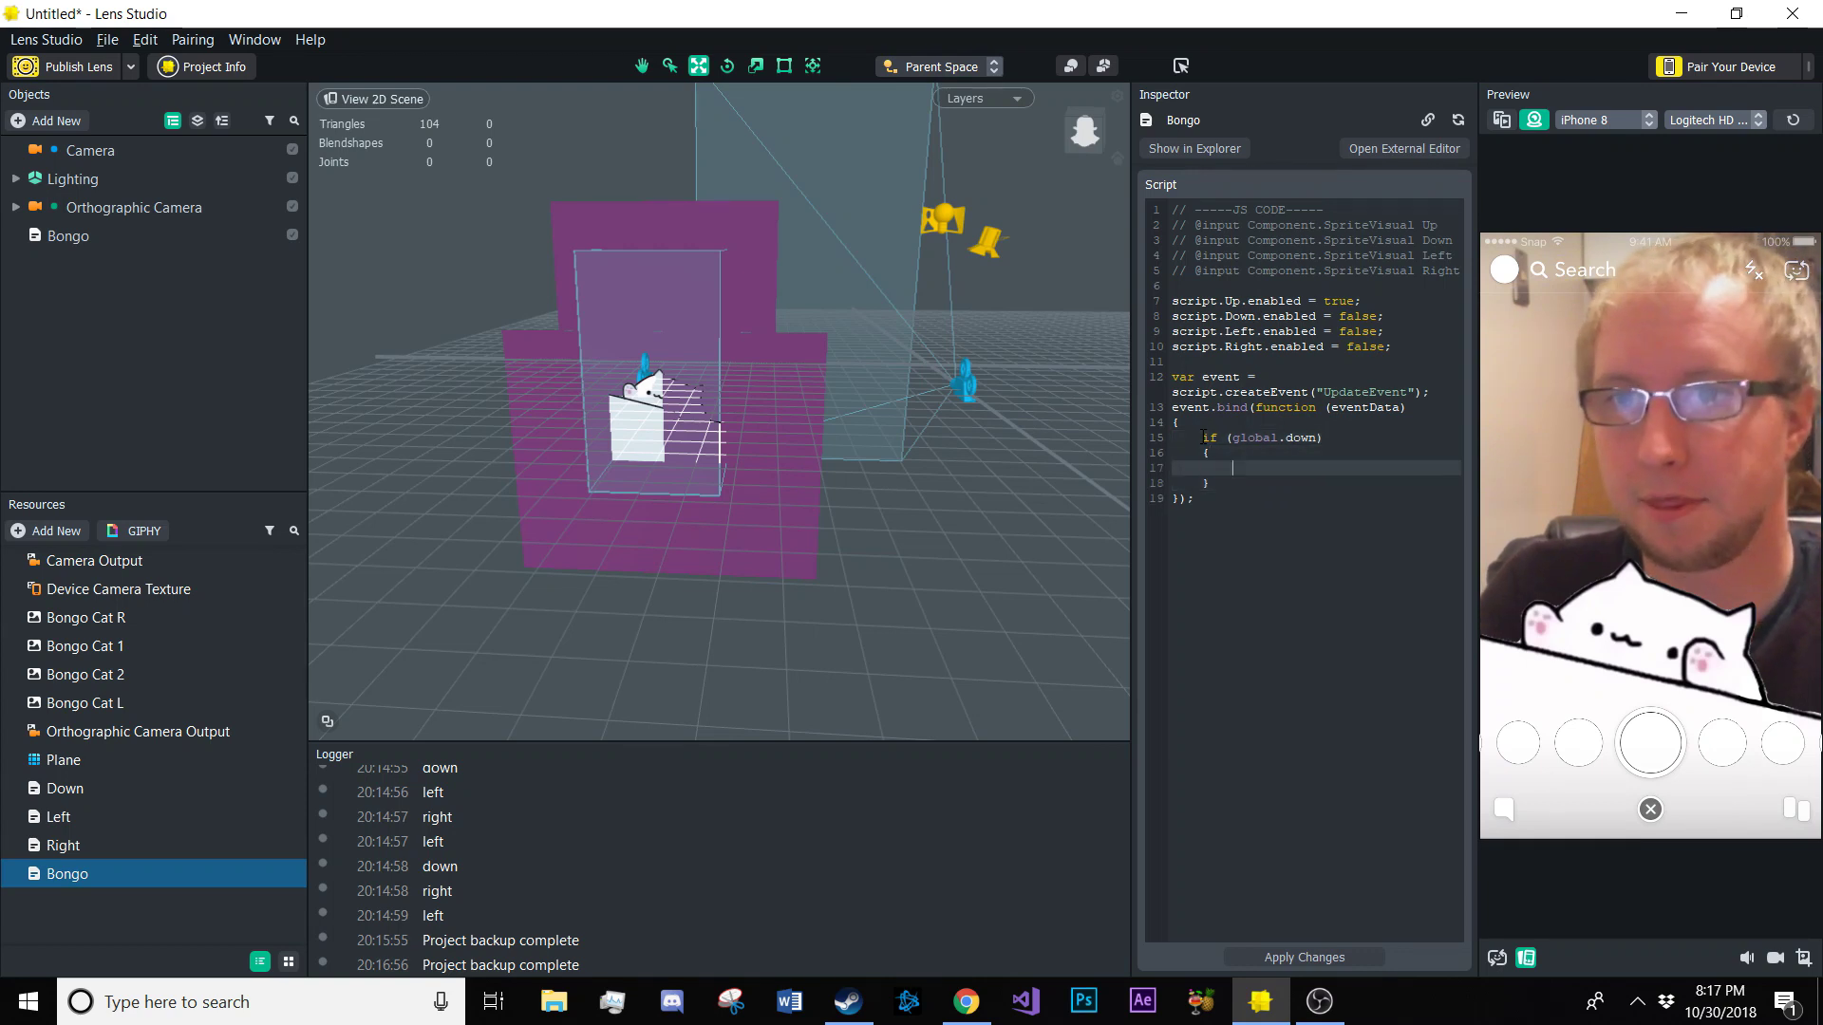
Copy the four sprite enabled lines into the down block and indent them
left_click_drag(1376, 354, 1152, 290)
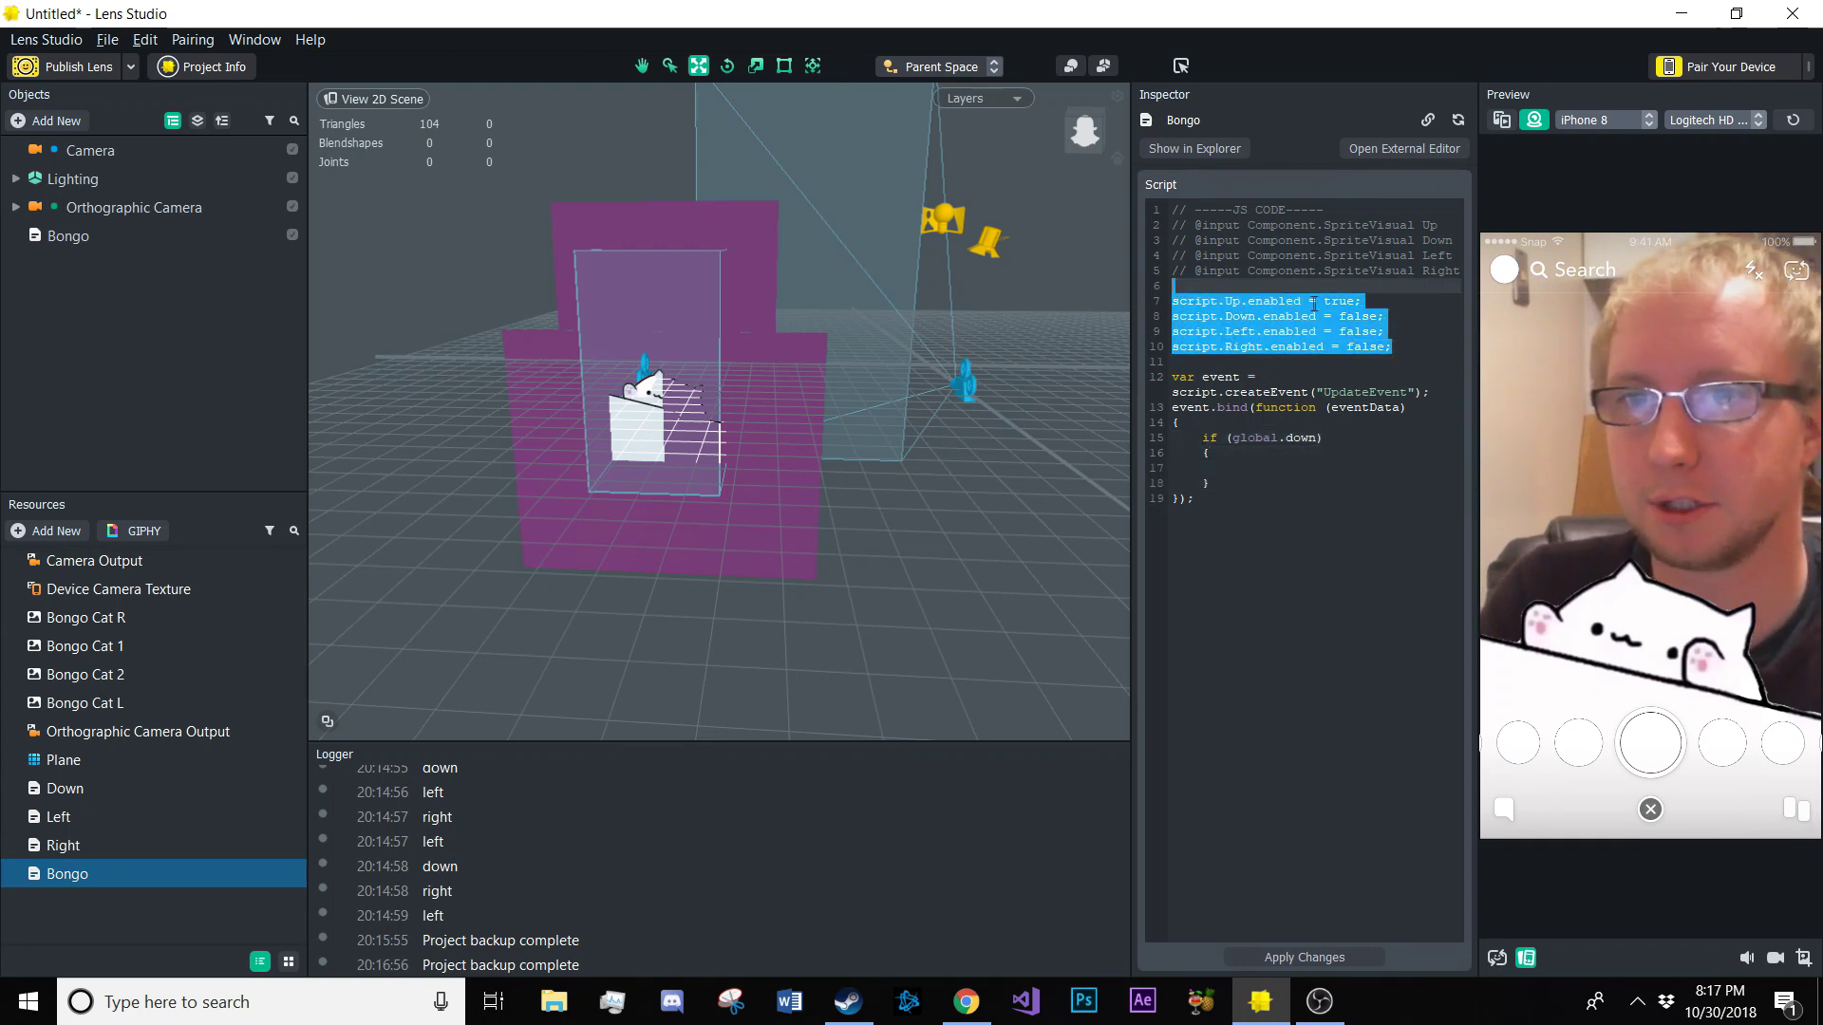
left_click_drag(1392, 347, 1149, 302)
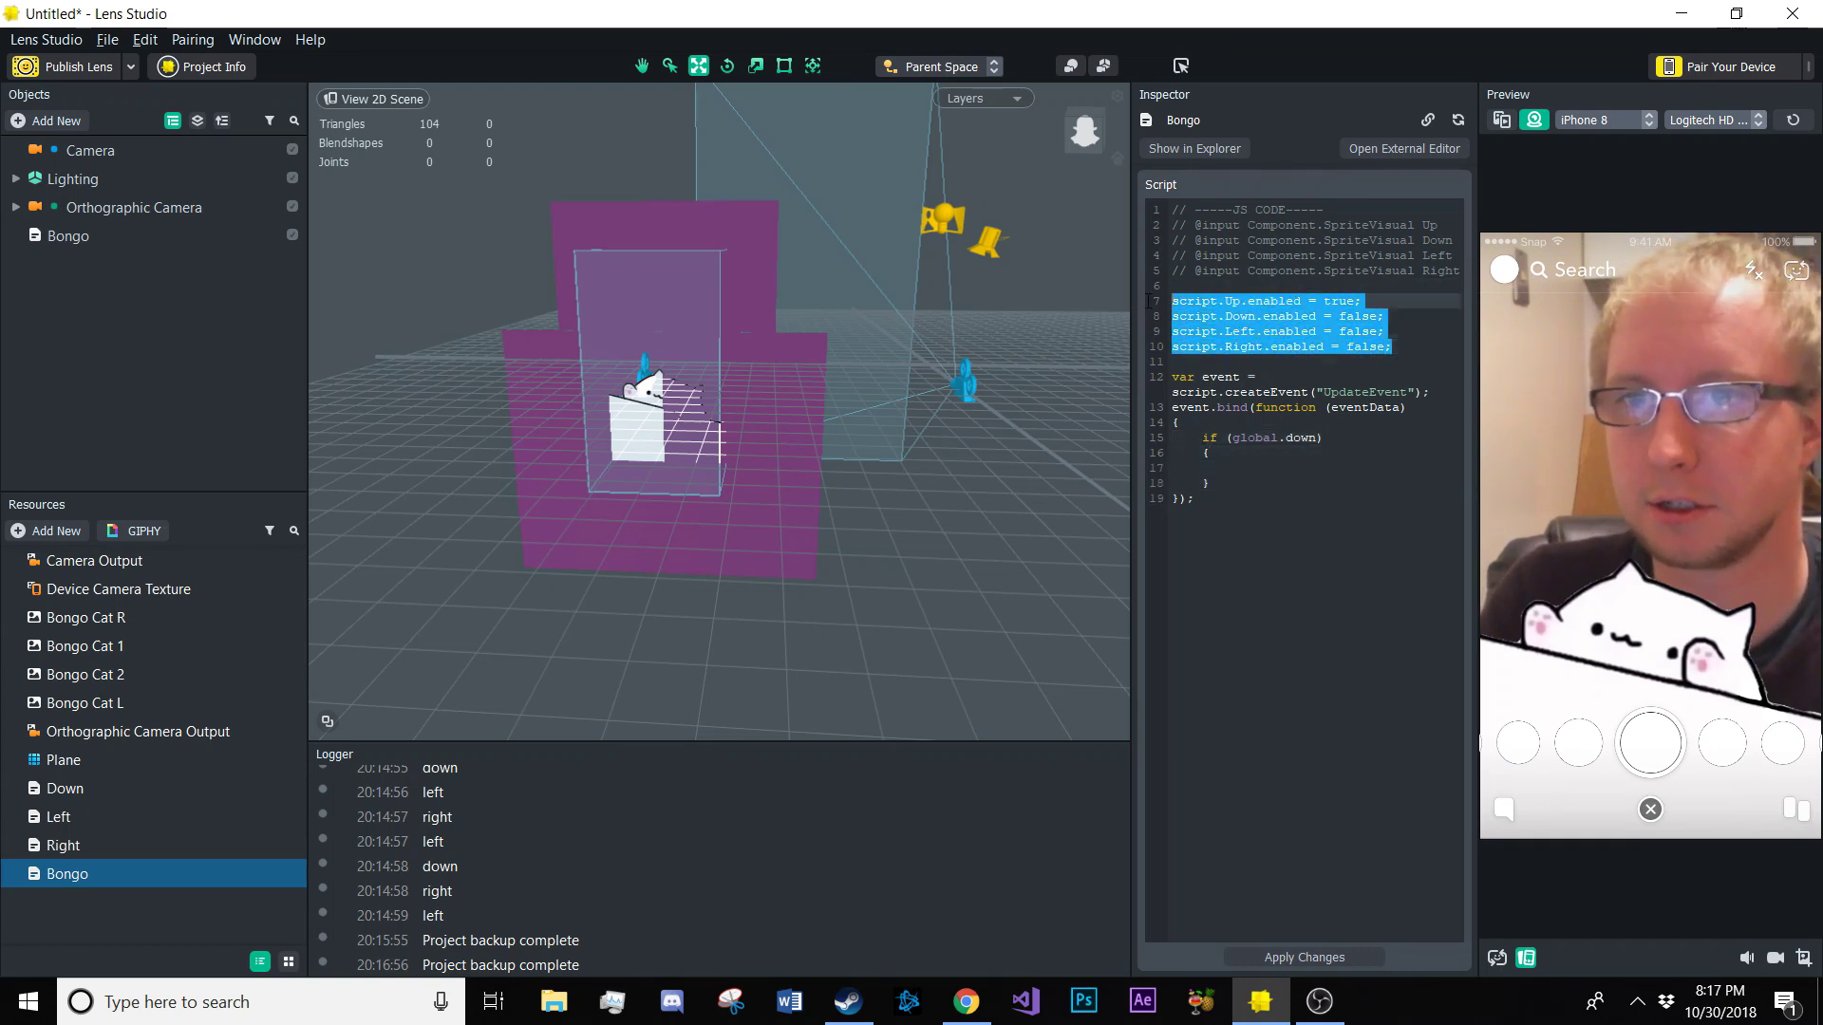
right_click(1210, 310)
left_click(1249, 389)
left_click(1254, 467)
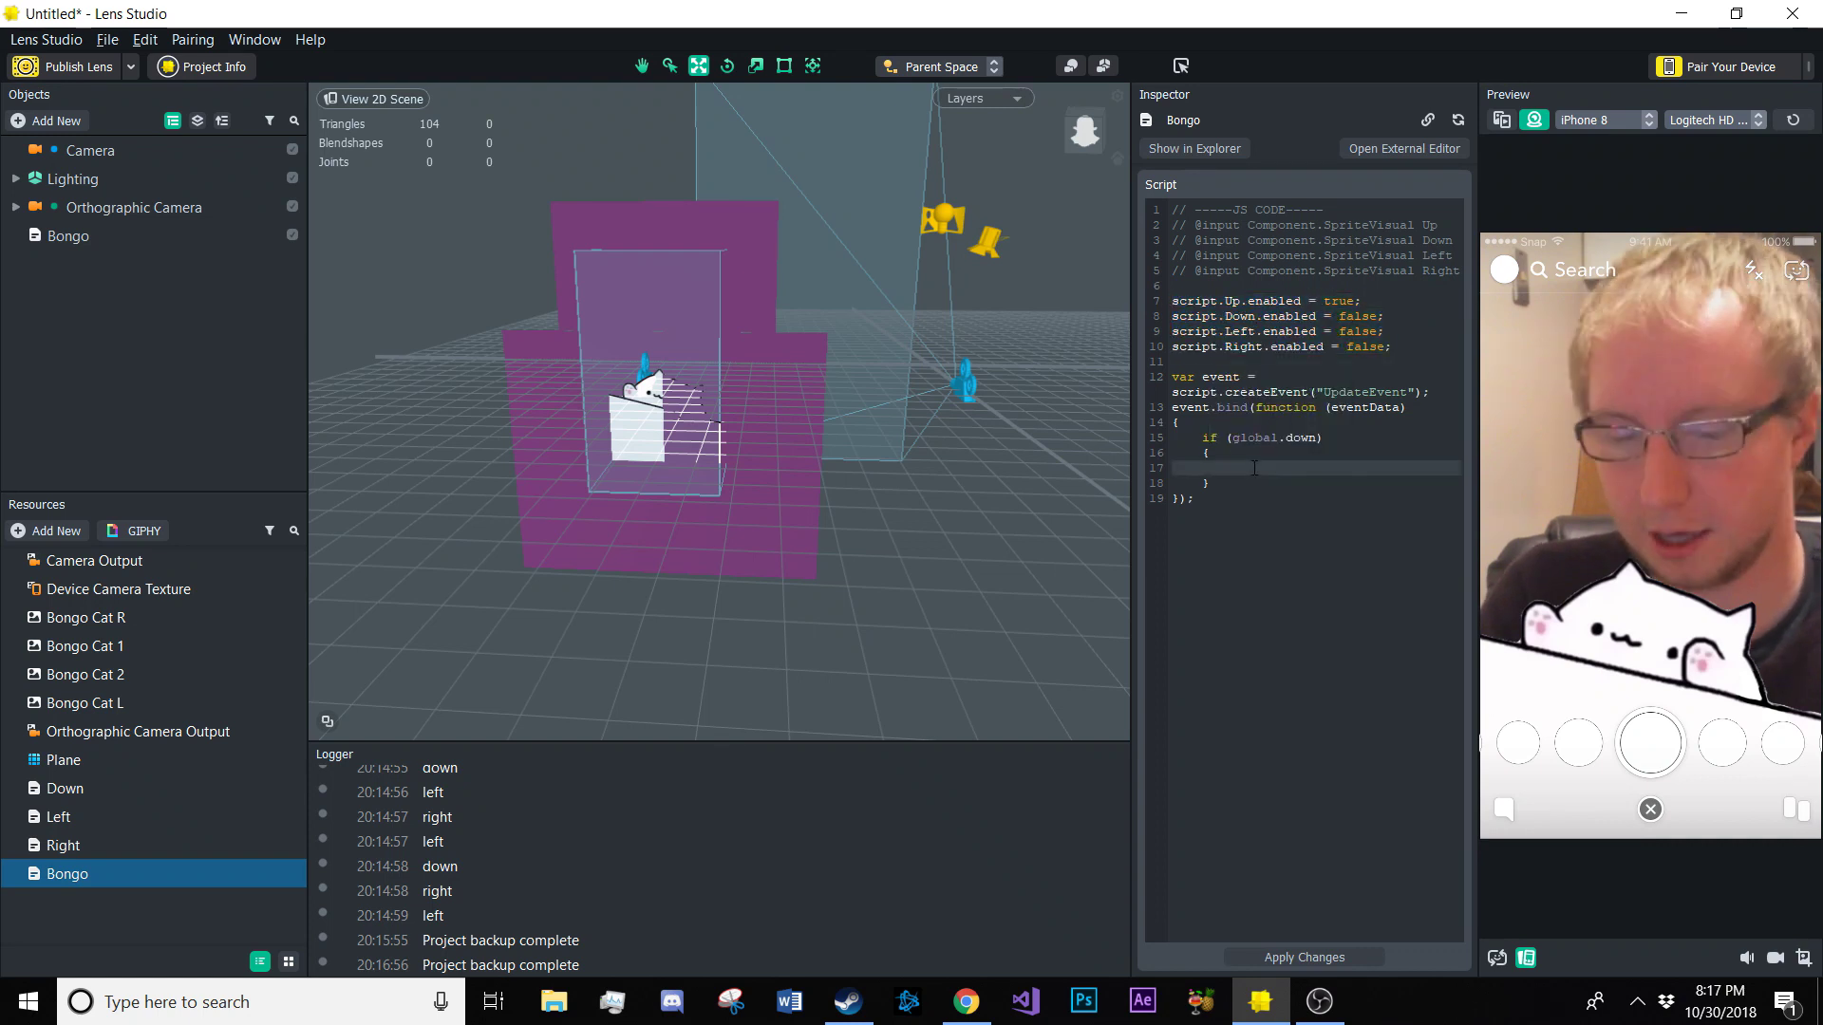
key("ctrl+v")
left_click(1173, 483)
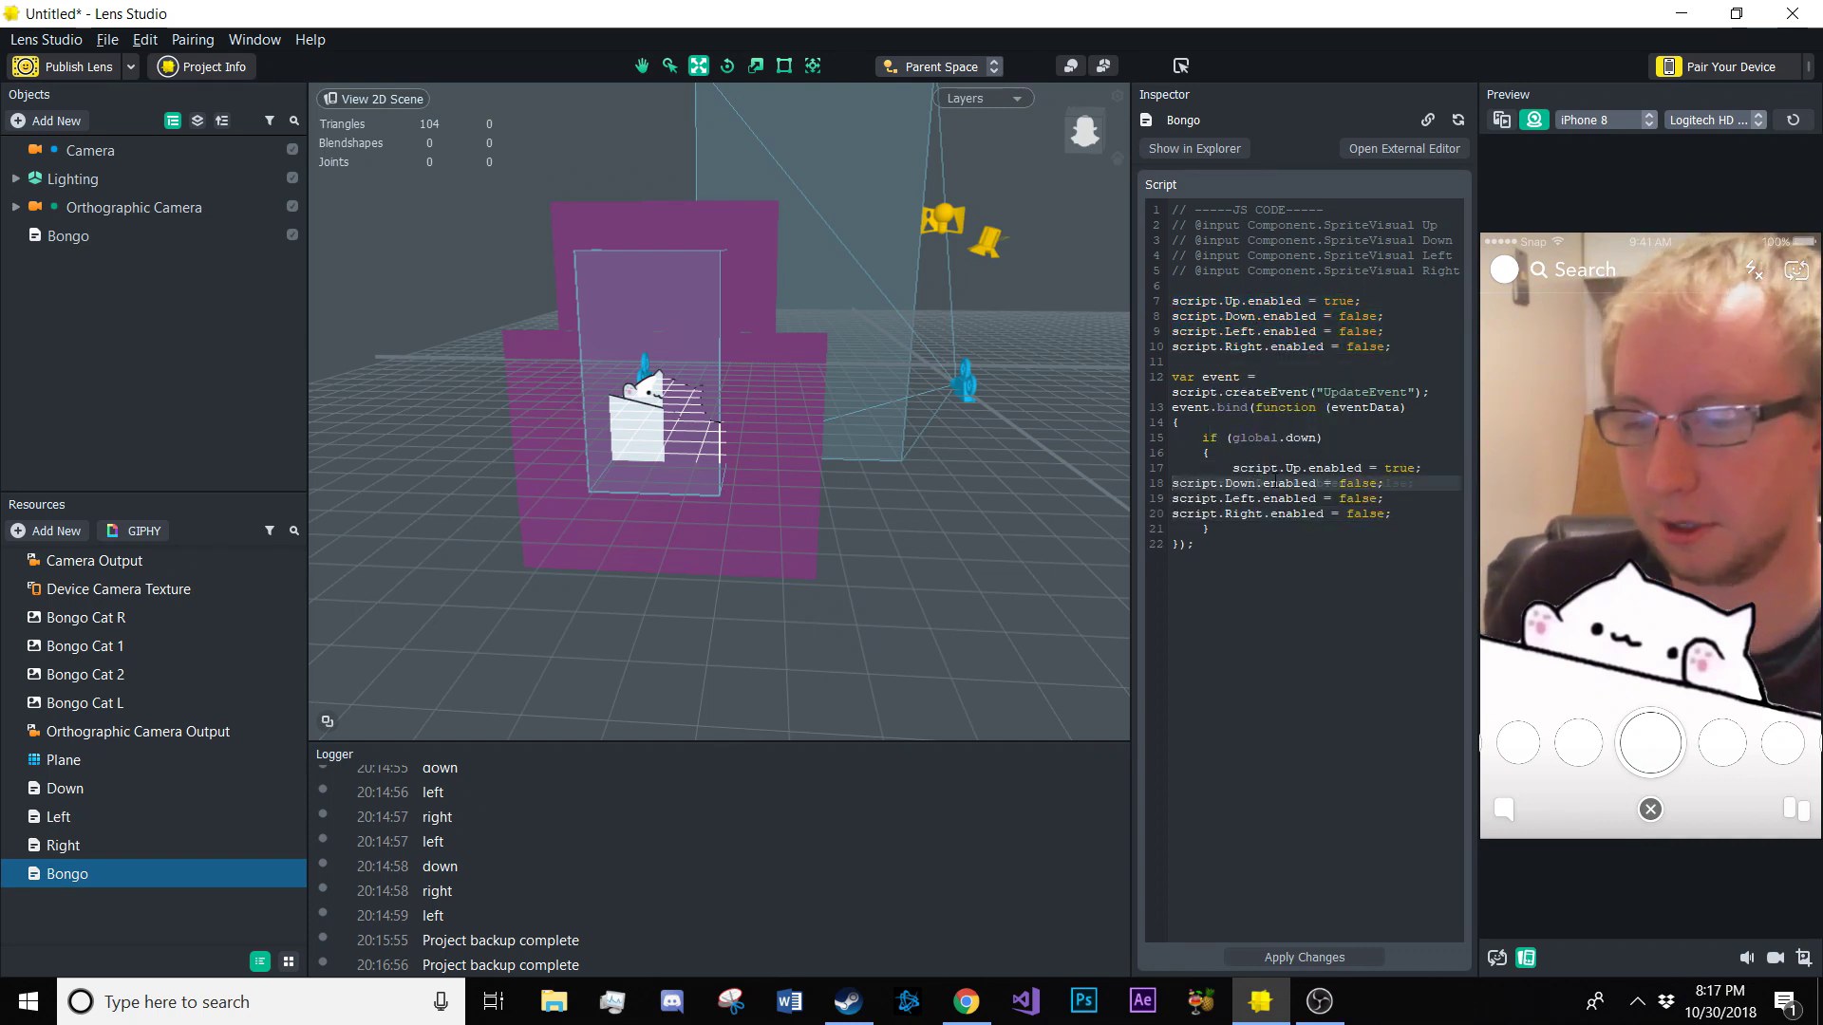
key("Tab")
key("Tab")
left_click(1172, 498)
key("Tab")
key("Tab")
left_click(1172, 513)
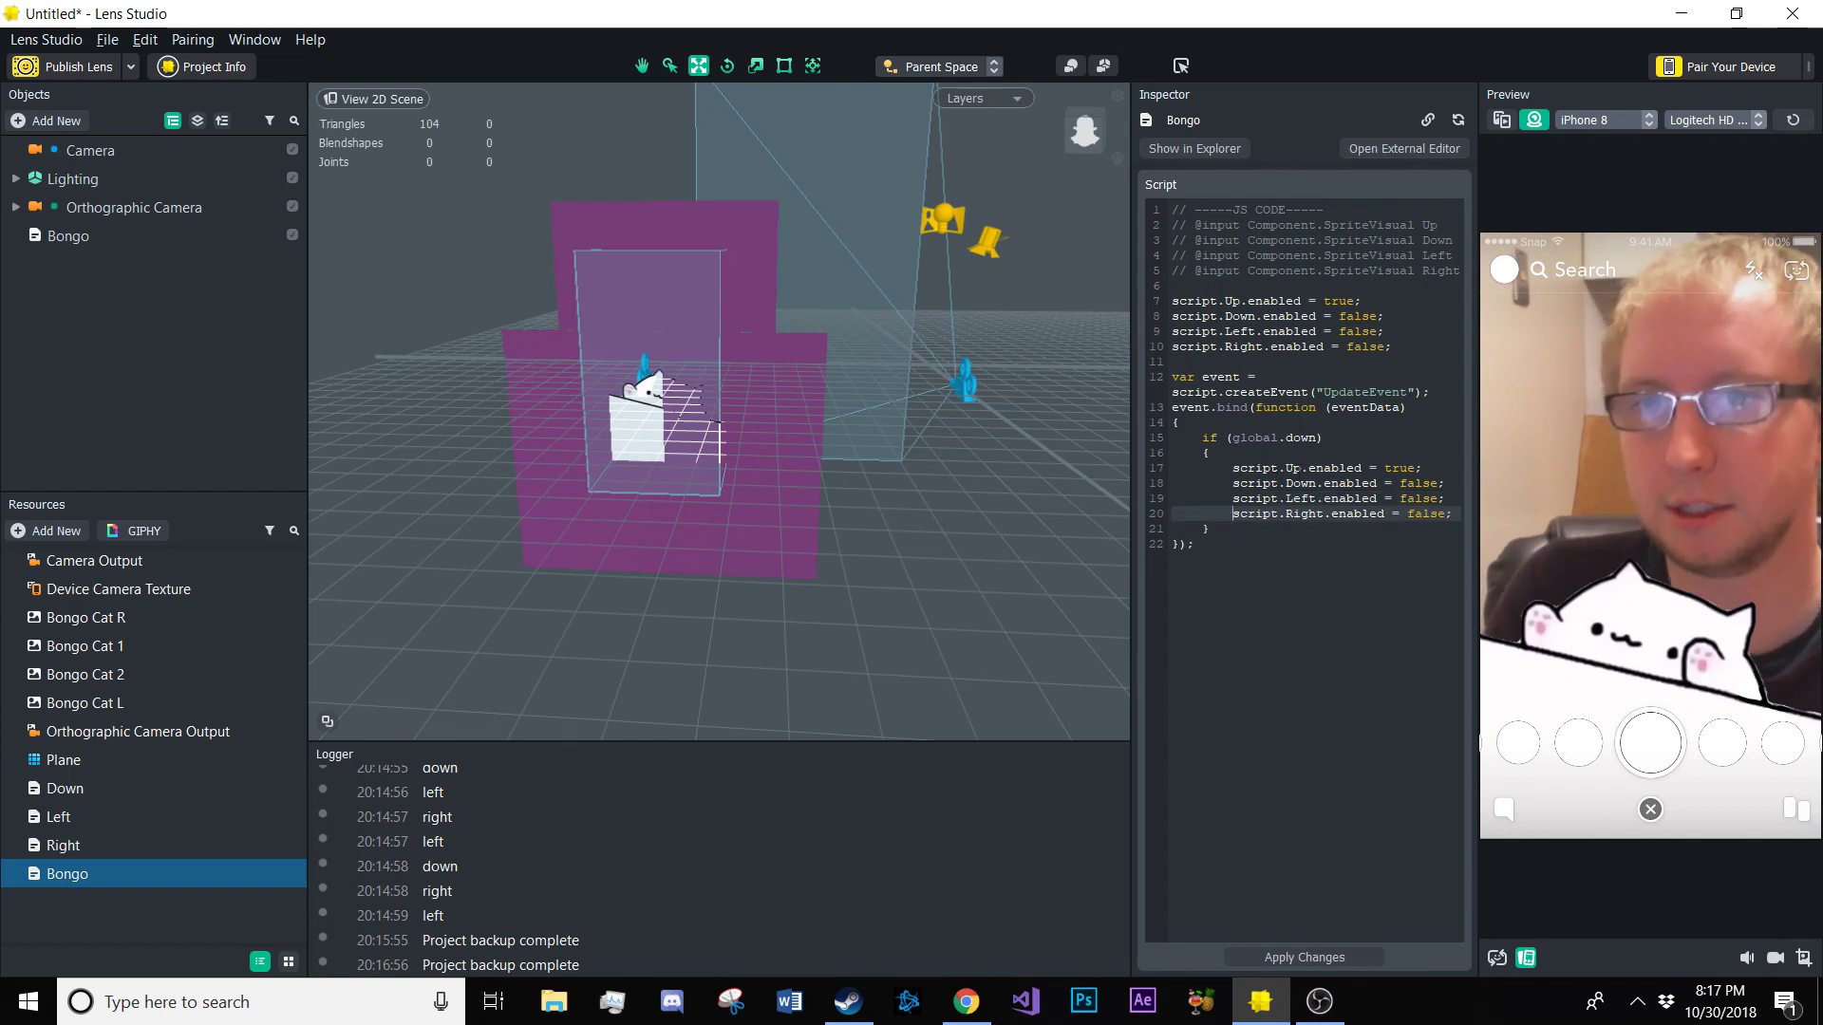
Set Up to false and Down to true in the down block, then copy the whole block
double_click(1431, 483)
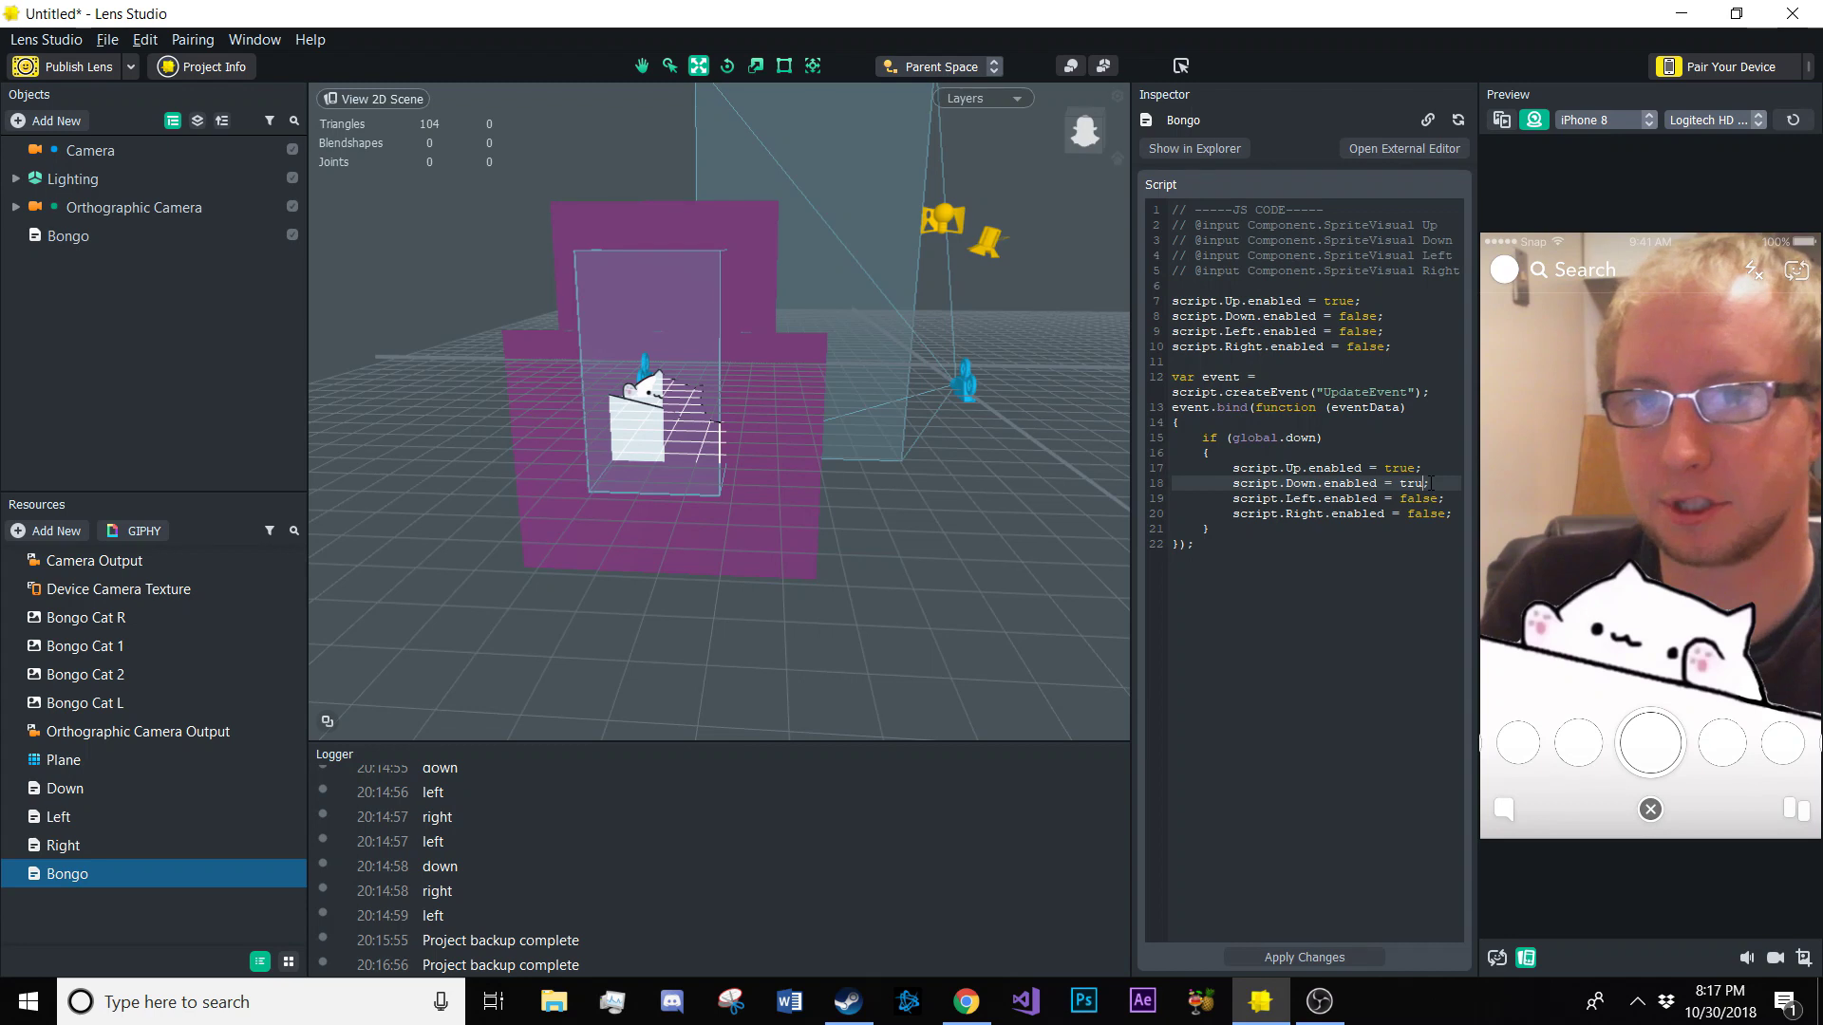
double_click(1398, 468)
type("fals")
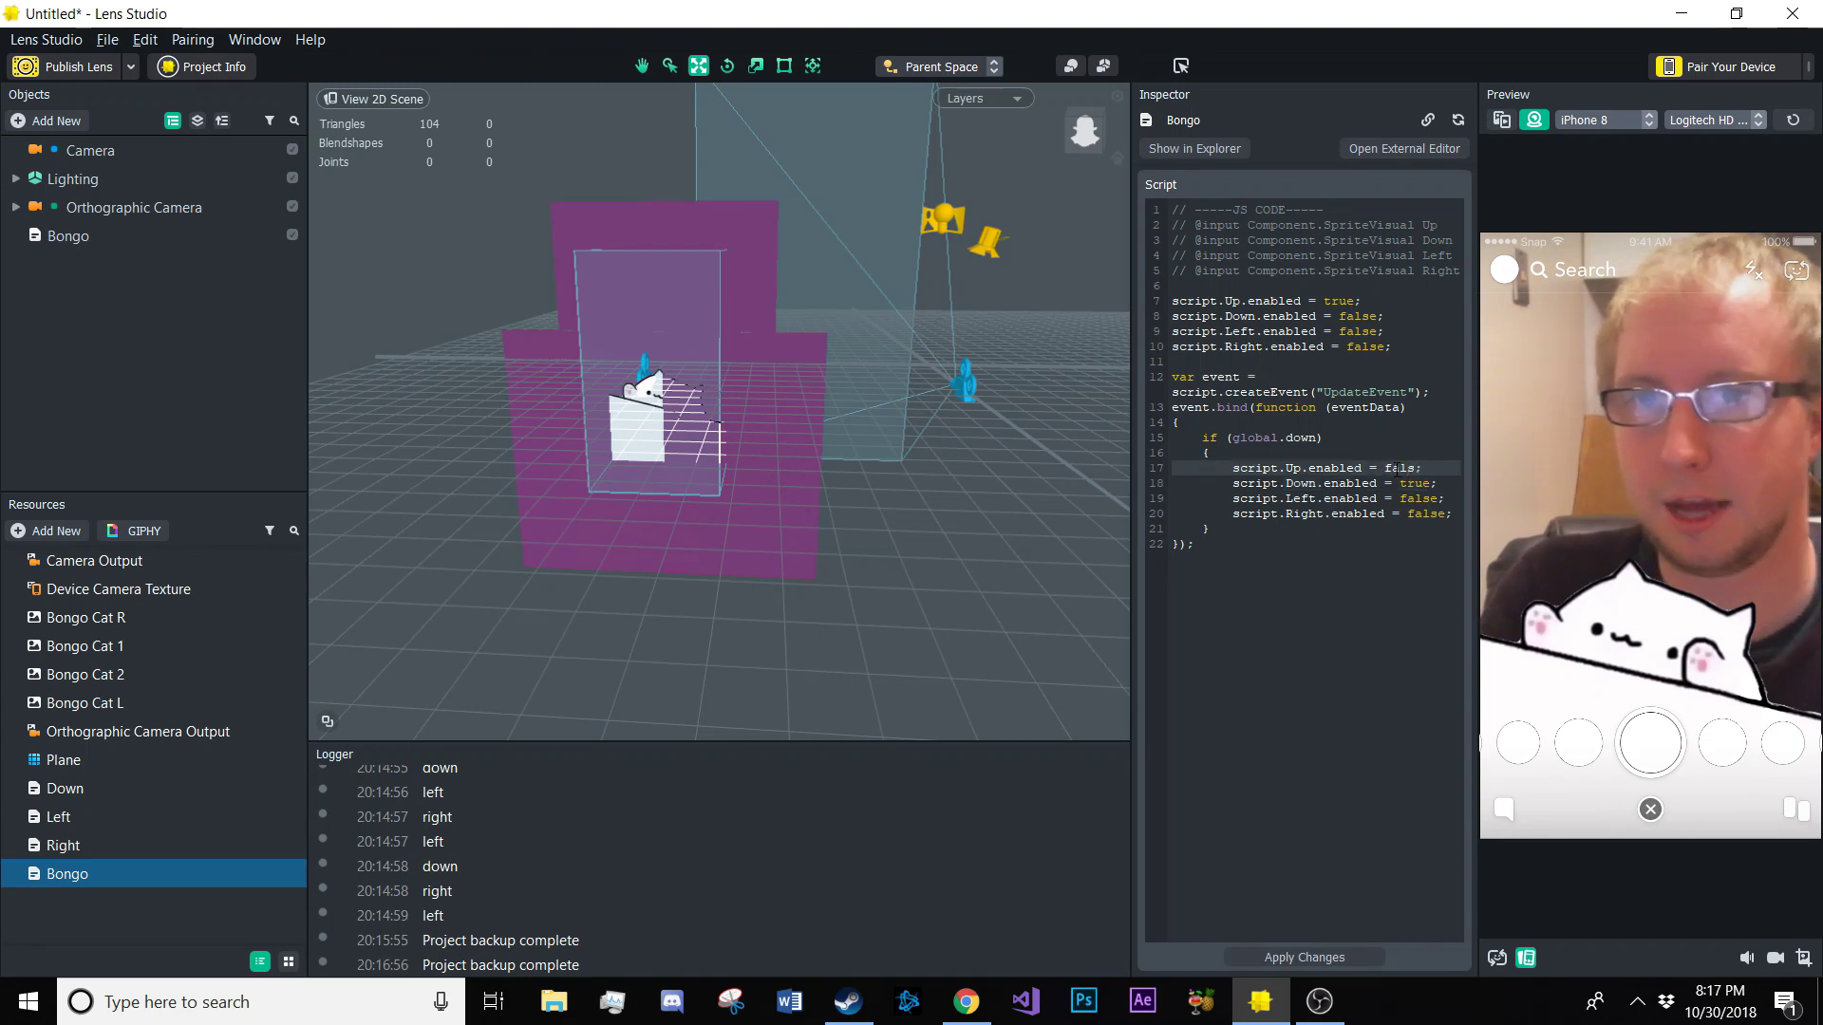
left_click(1255, 560)
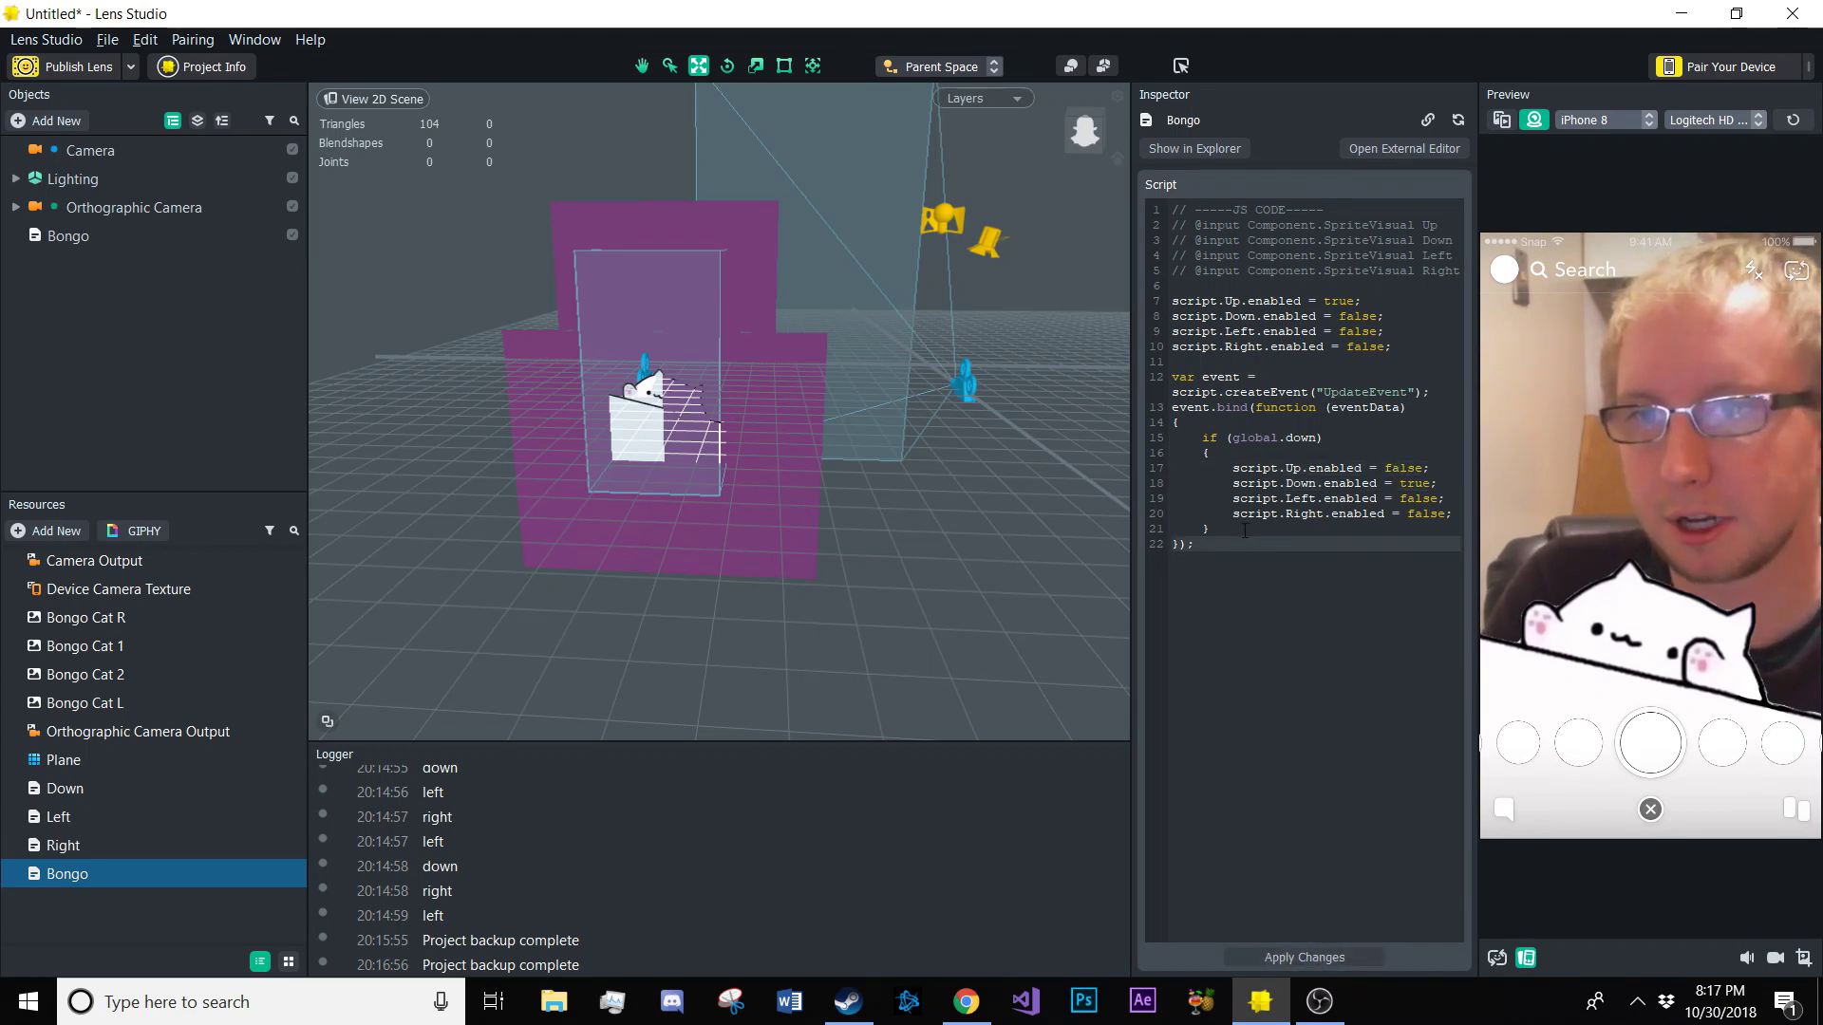
left_click_drag(1245, 530, 1211, 437)
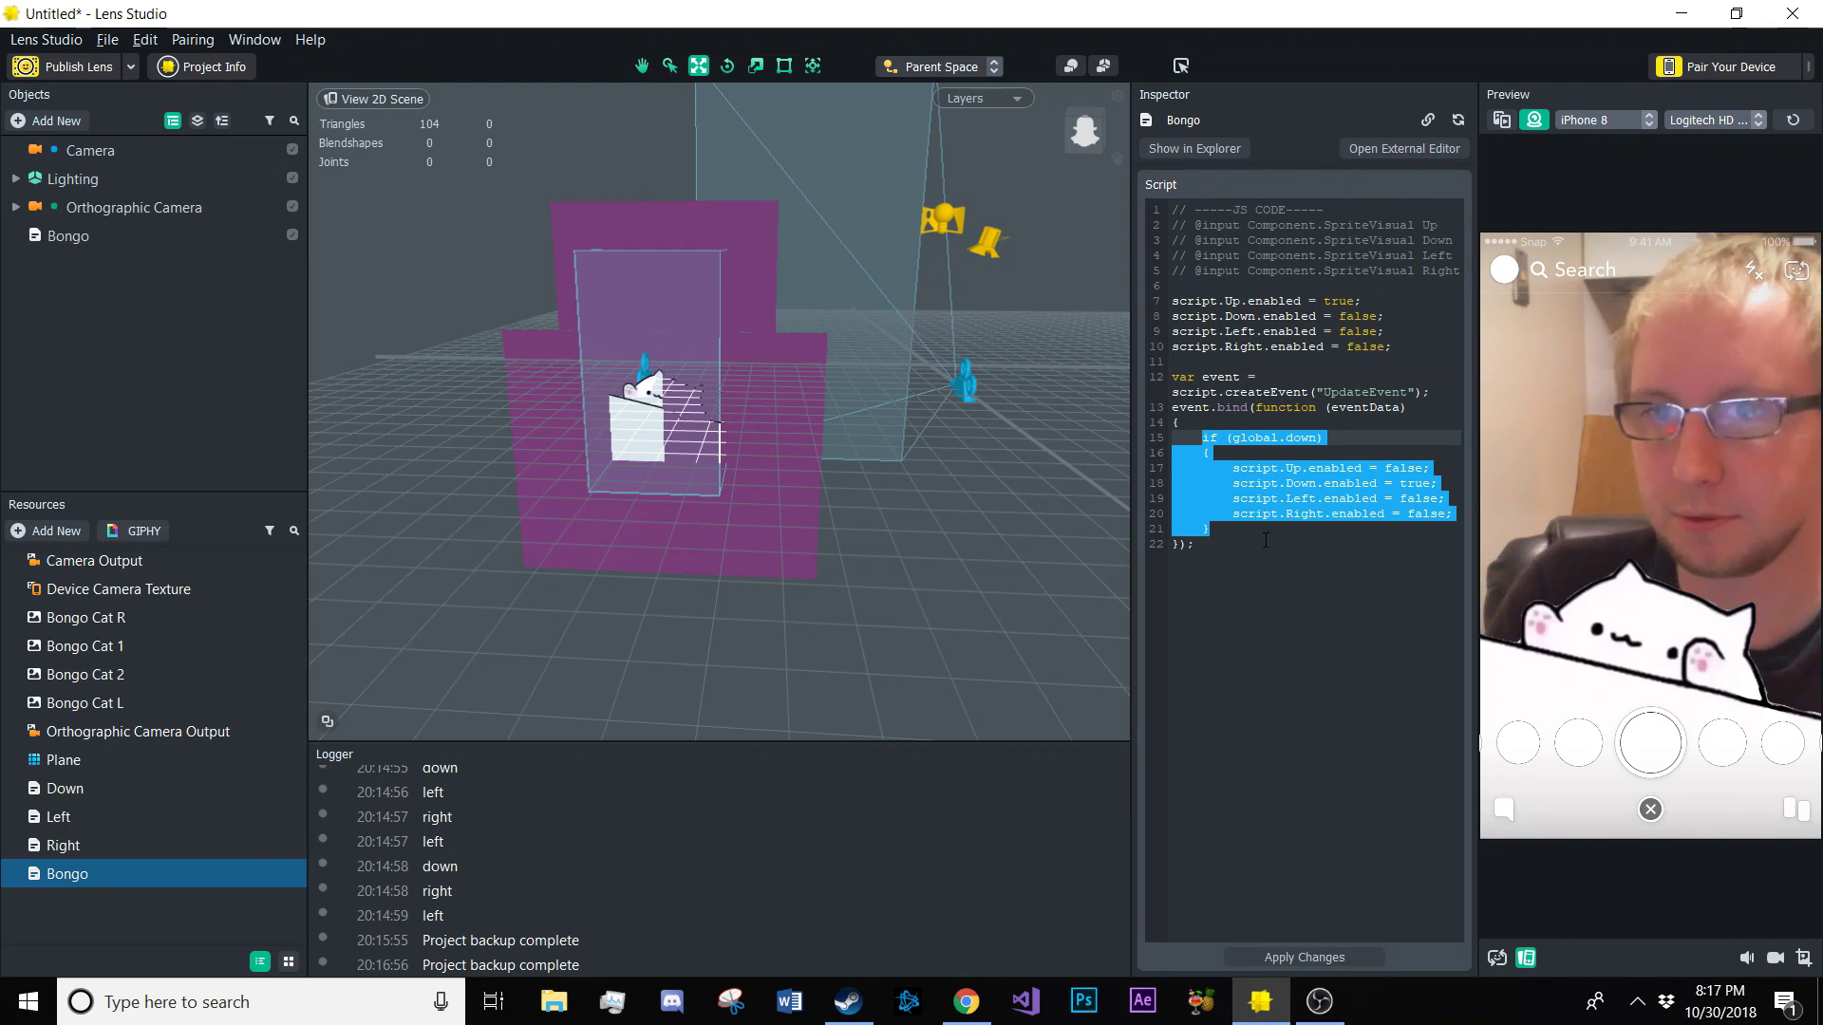
key("ctrl+c")
key("Right")
Paste two copies of the down if-block below the original
key("Return")
key("ctrl+v")
key("Return")
key("ctrl+v")
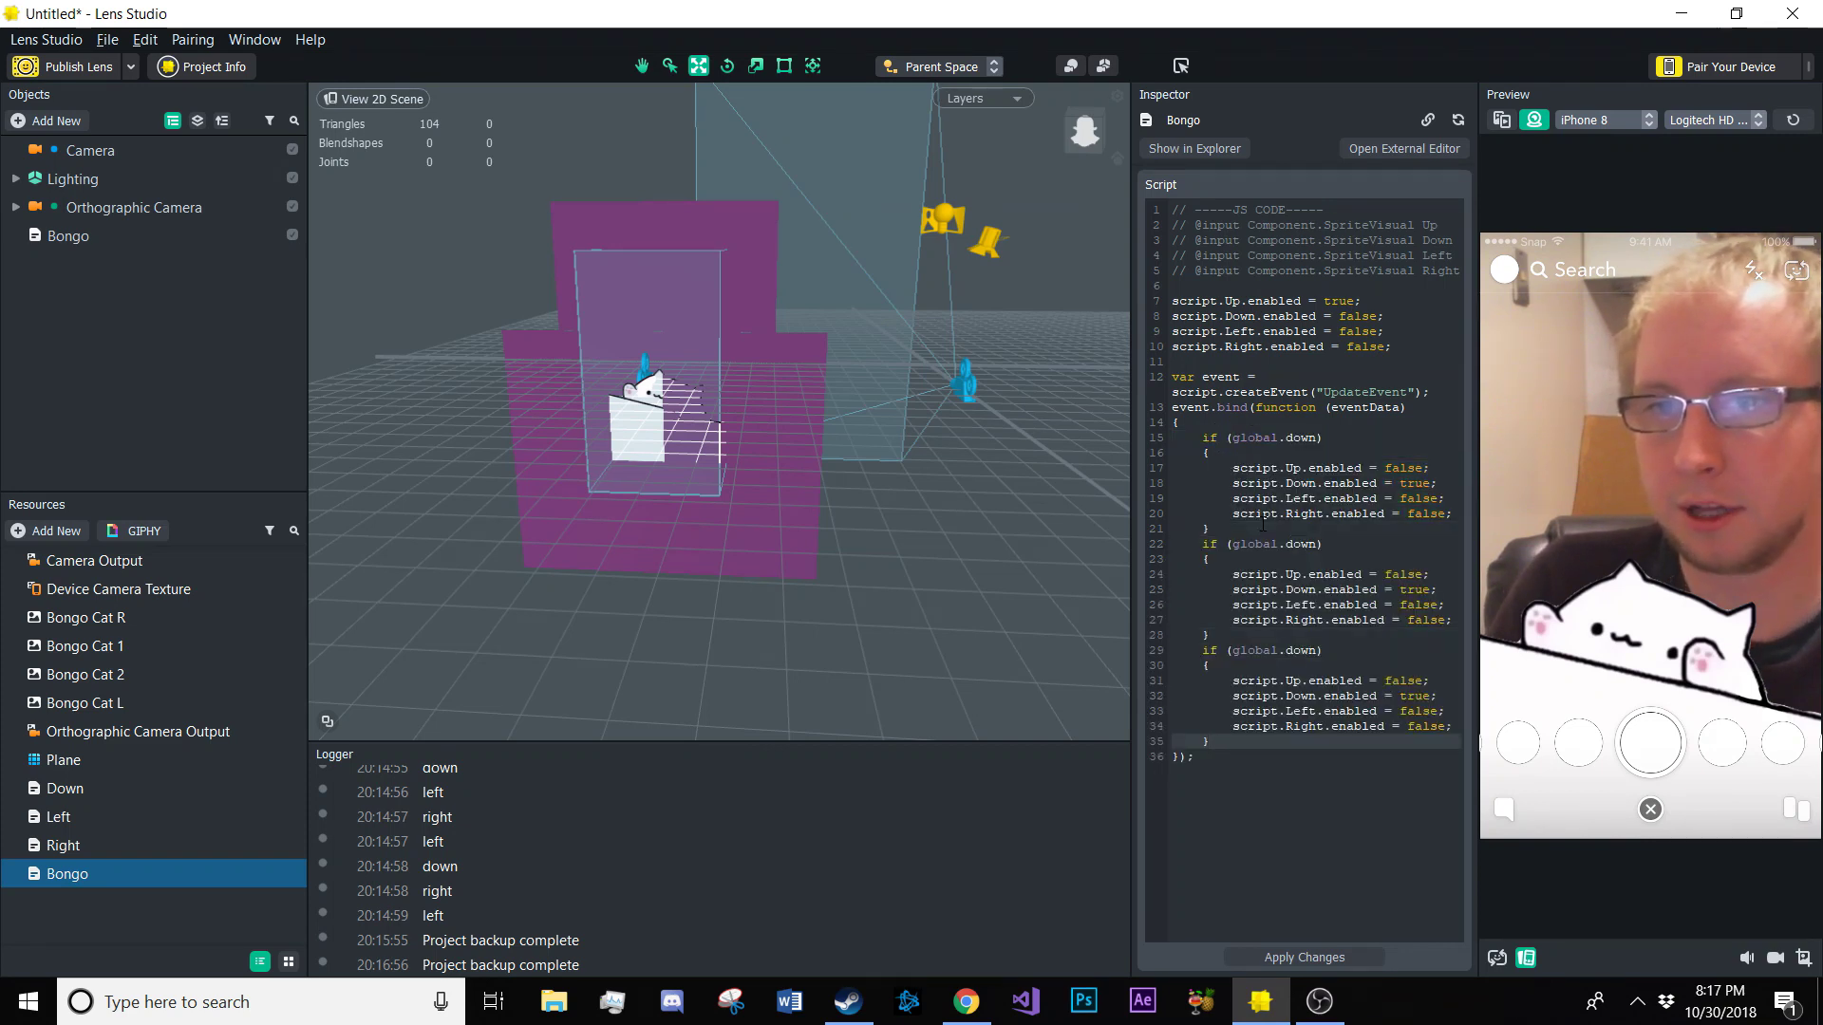
Make the first copy check global.left, with Left true and Down false
double_click(1303, 544)
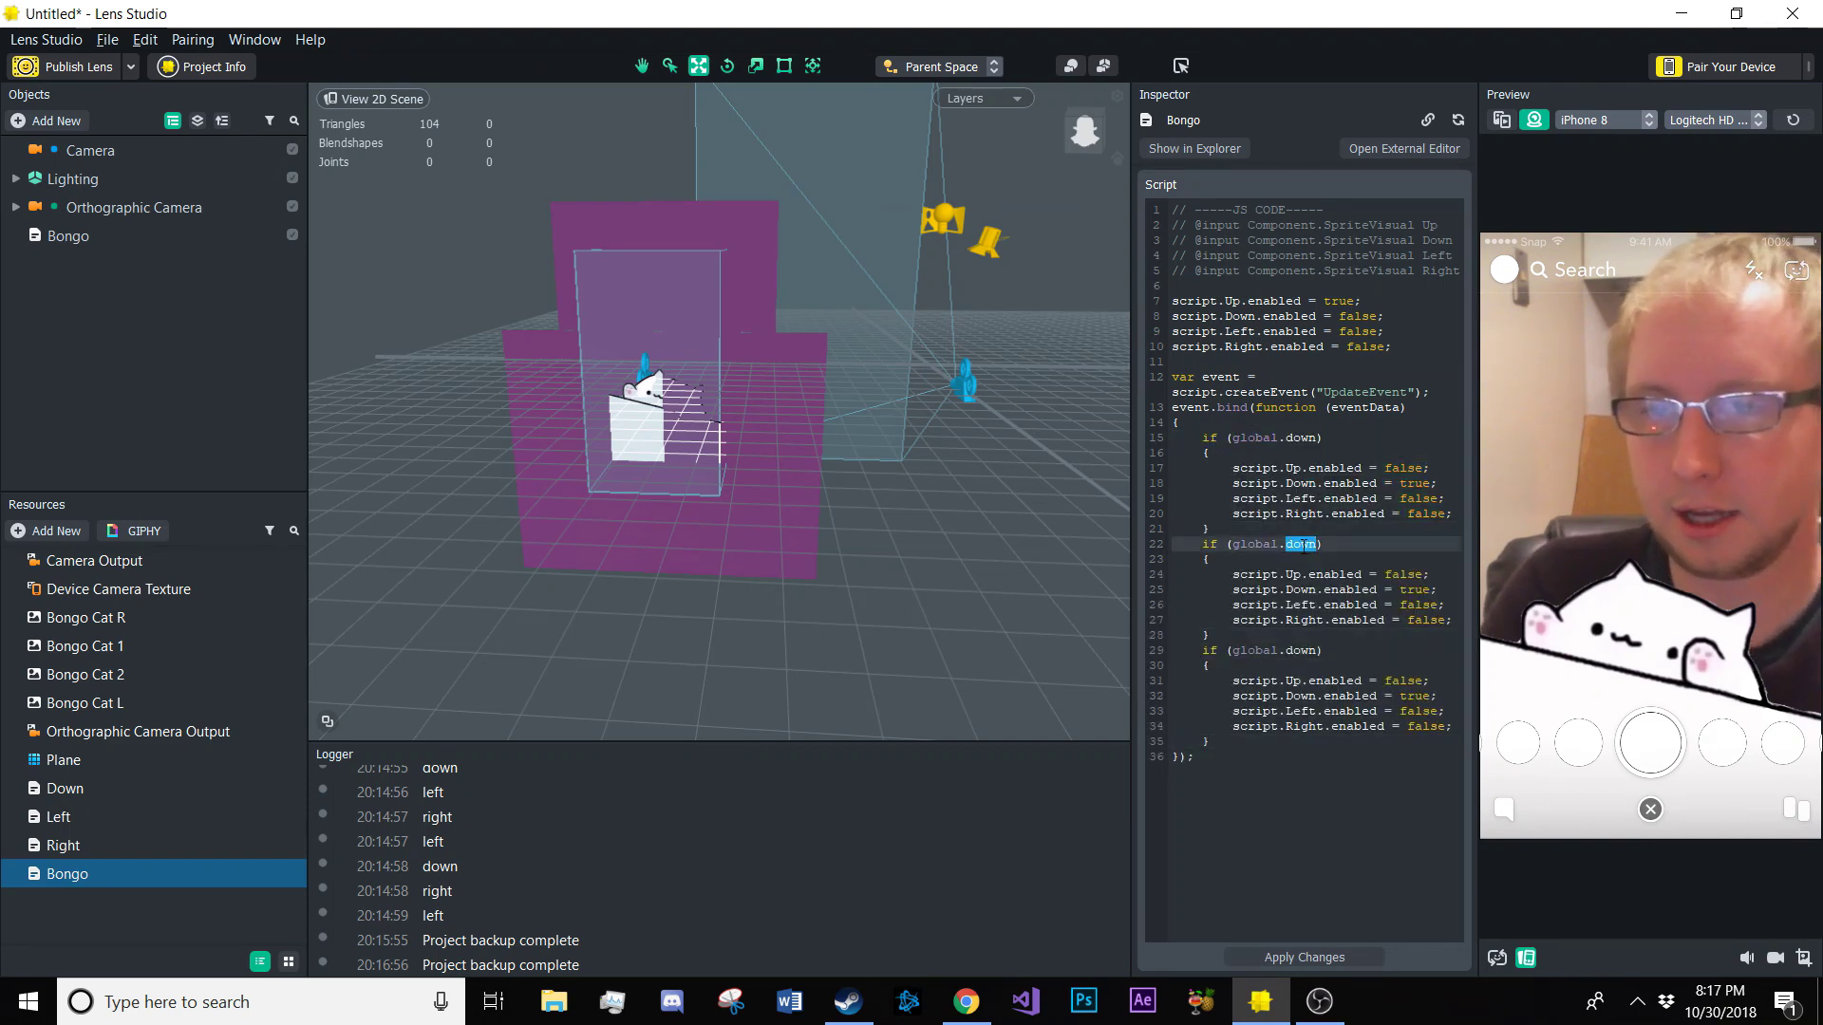
type("left")
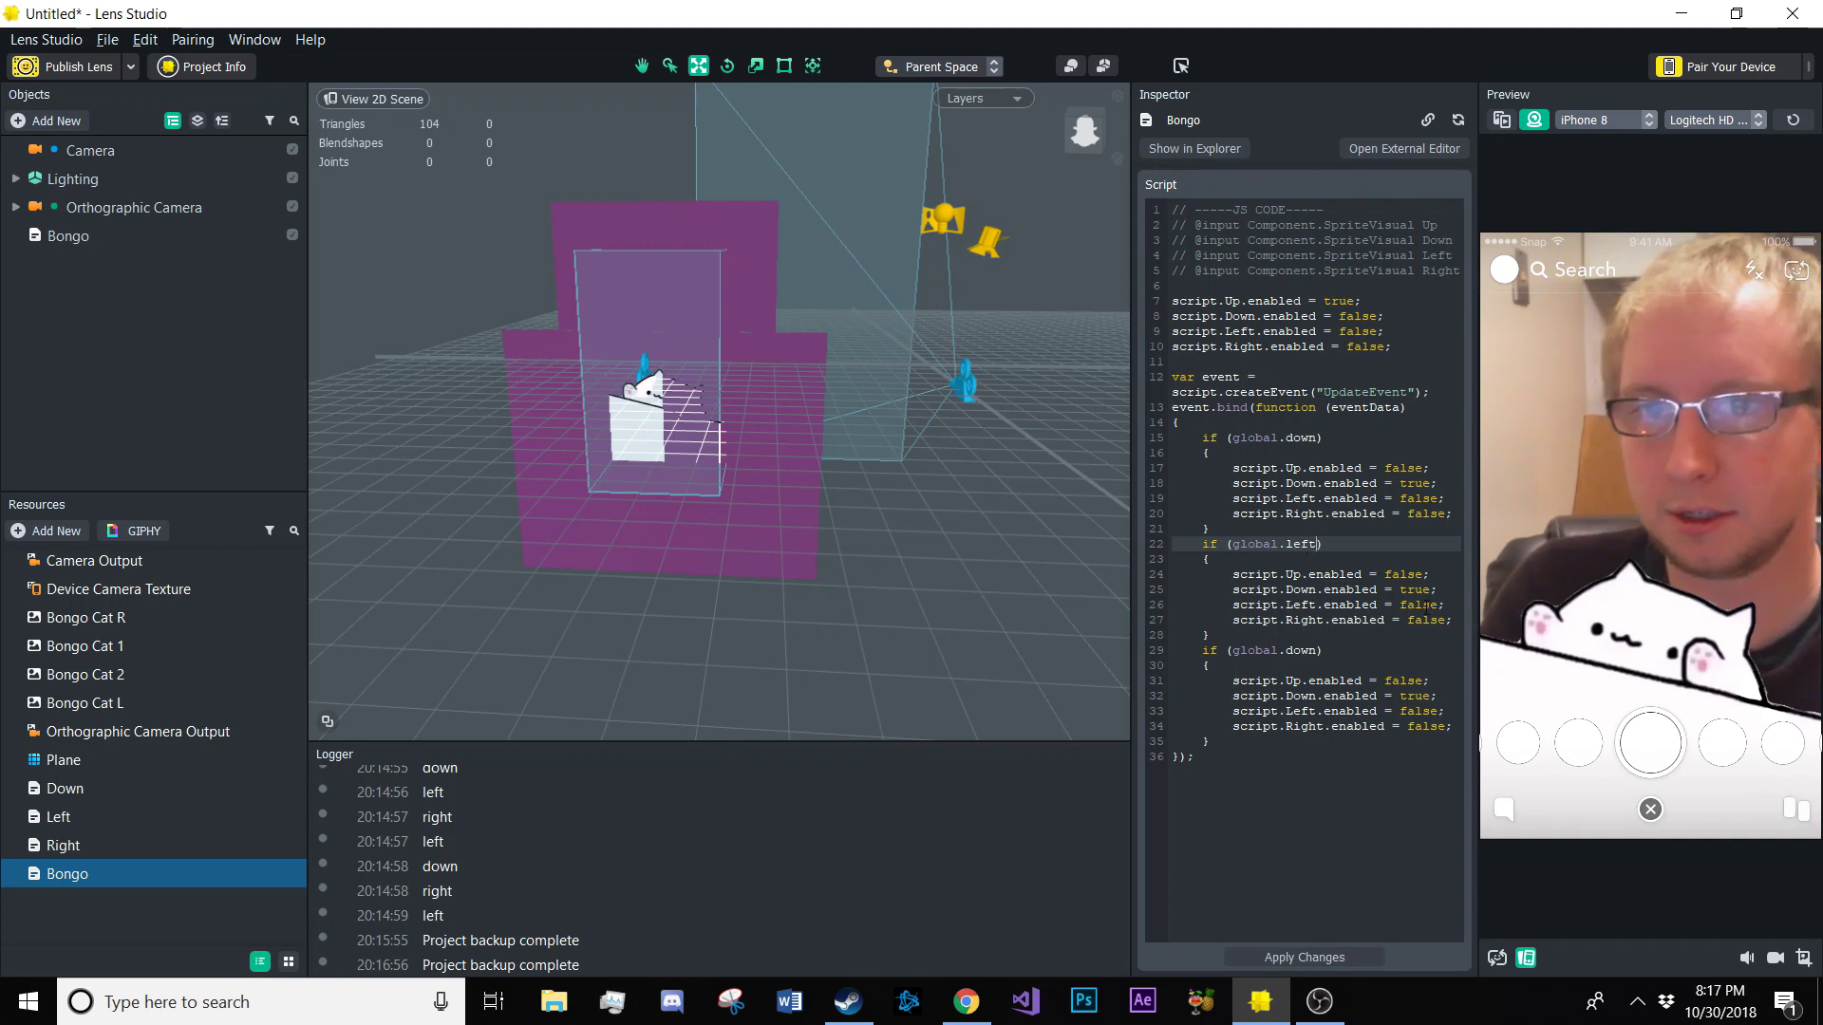
double_click(1423, 605)
type("true")
left_click(1411, 590)
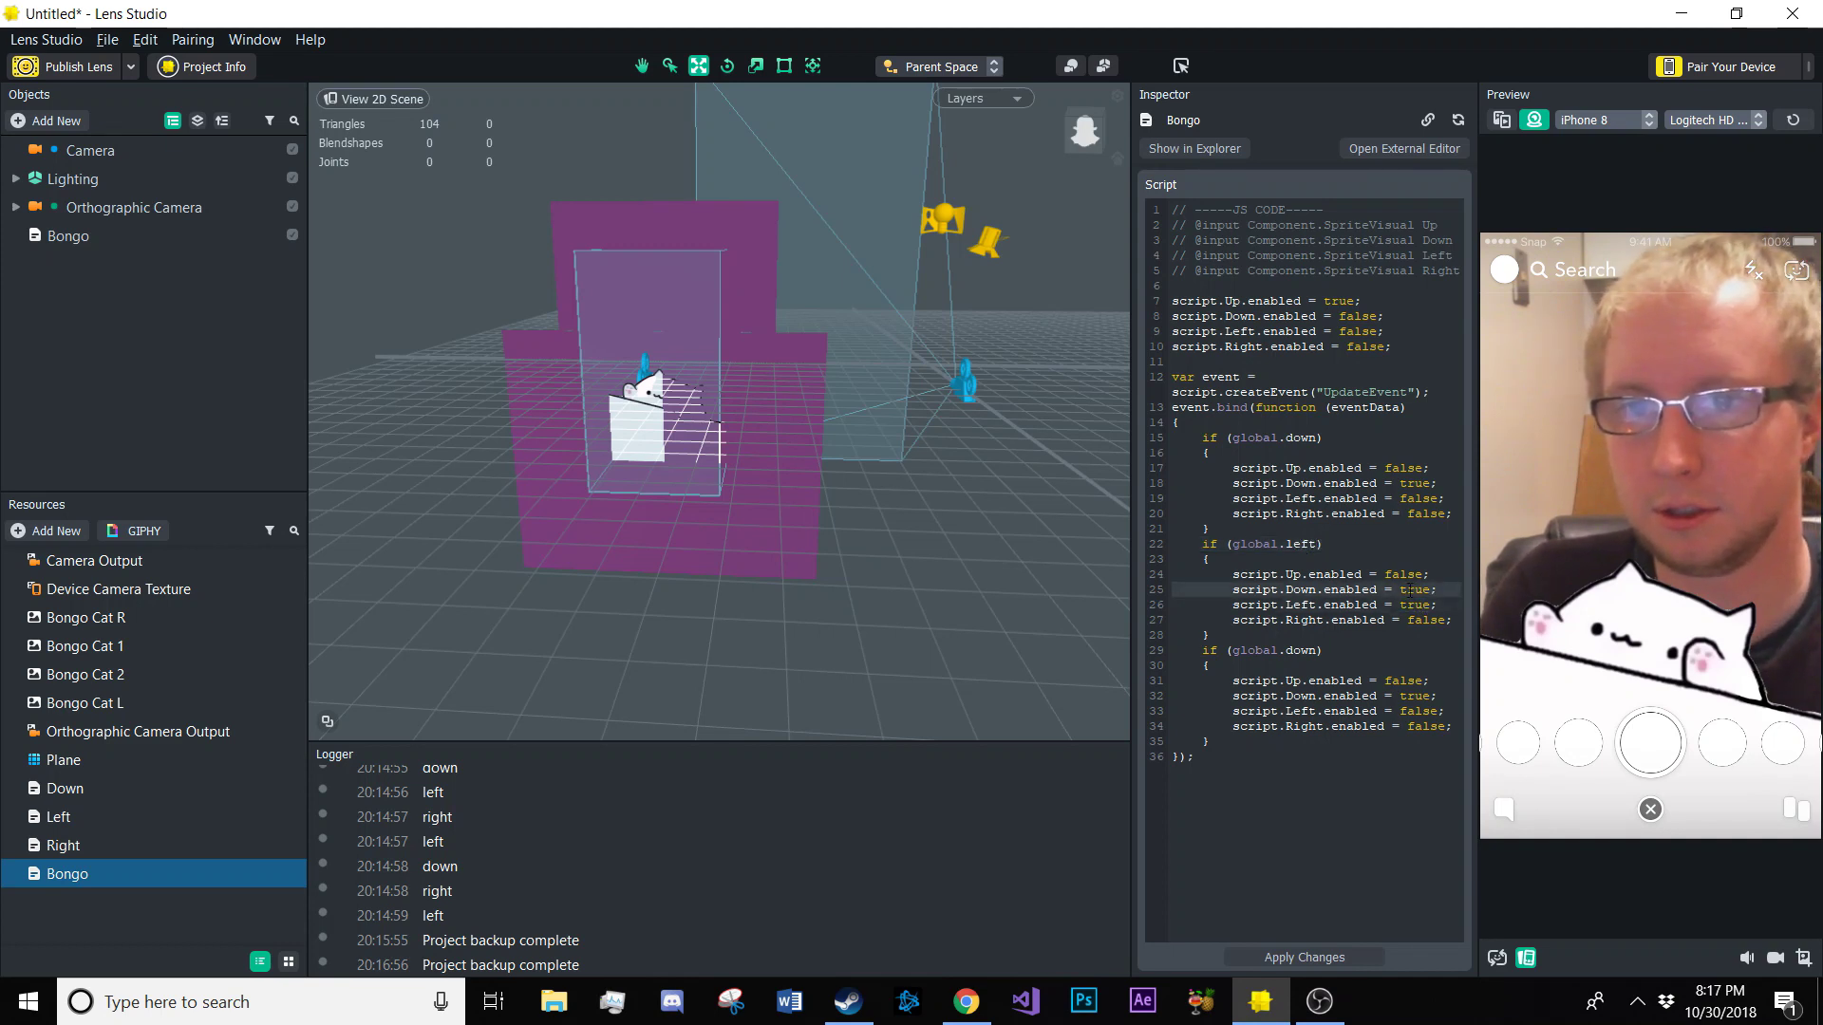
double_click(1413, 589)
type("false")
left_click(1309, 636)
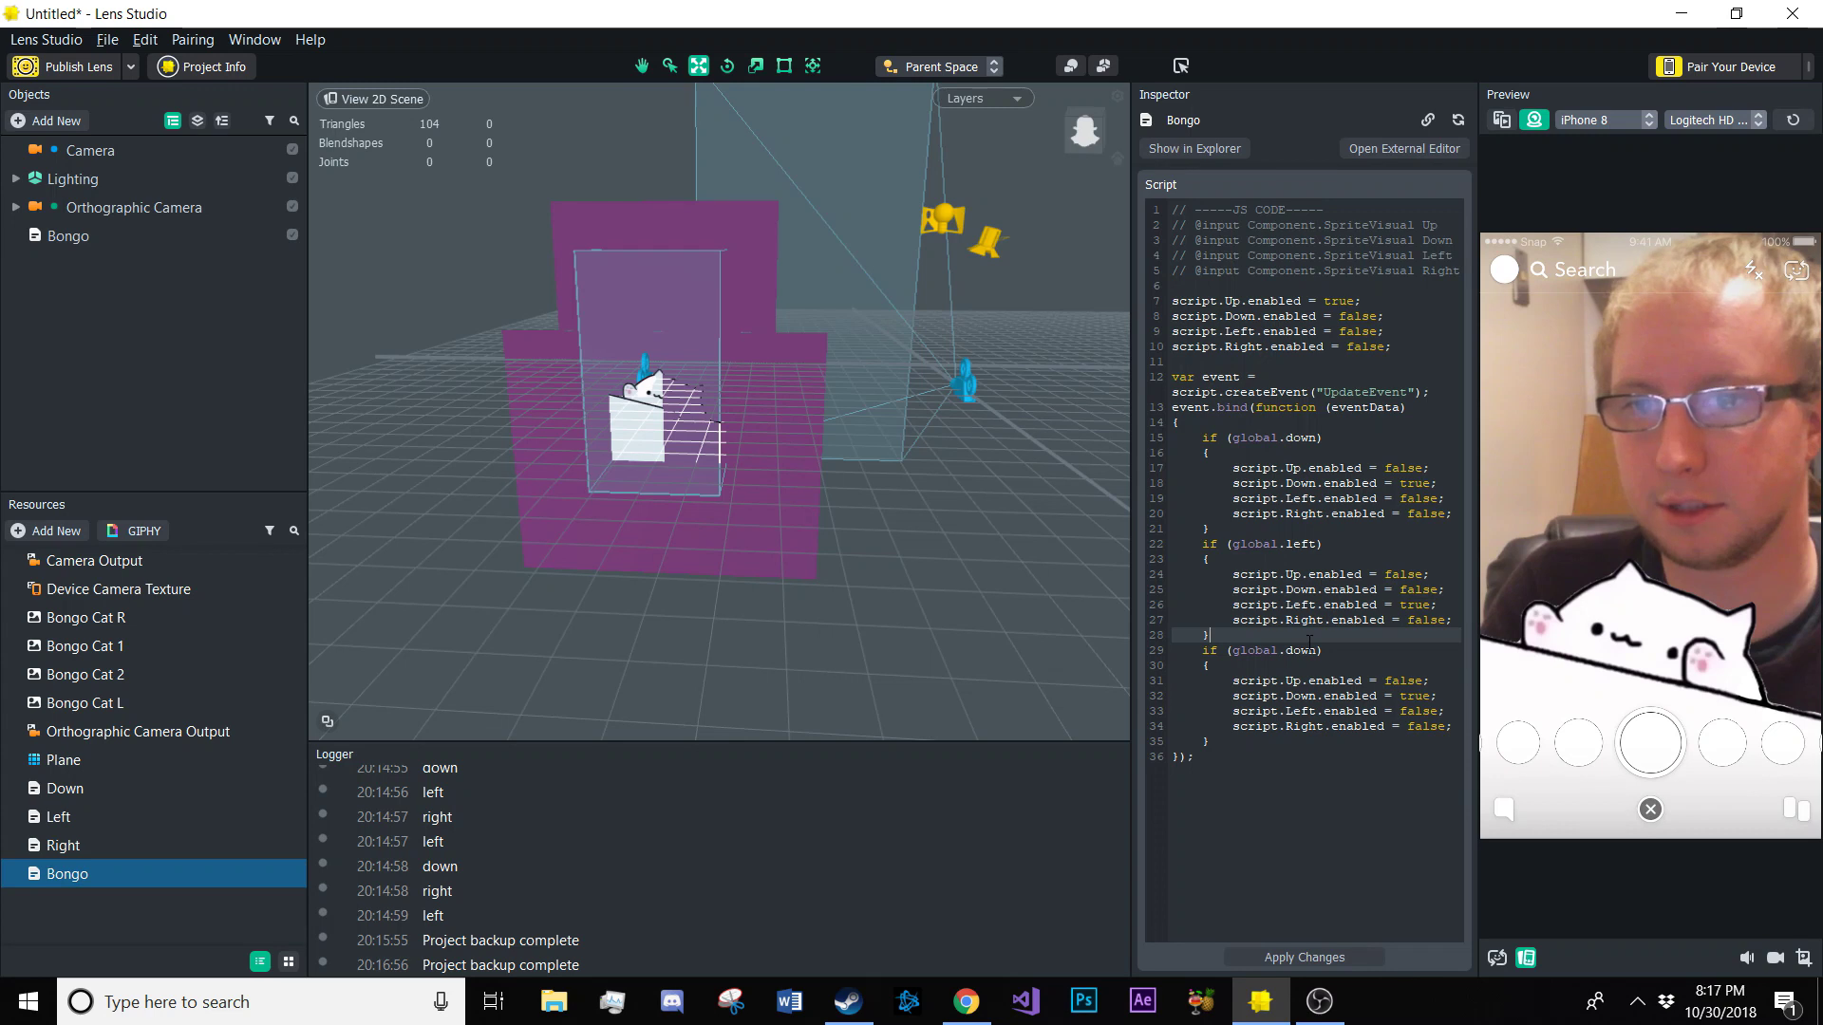
Make the second copy check global.right, with Right true and Down false, and apply changes
double_click(1304, 650)
type("right")
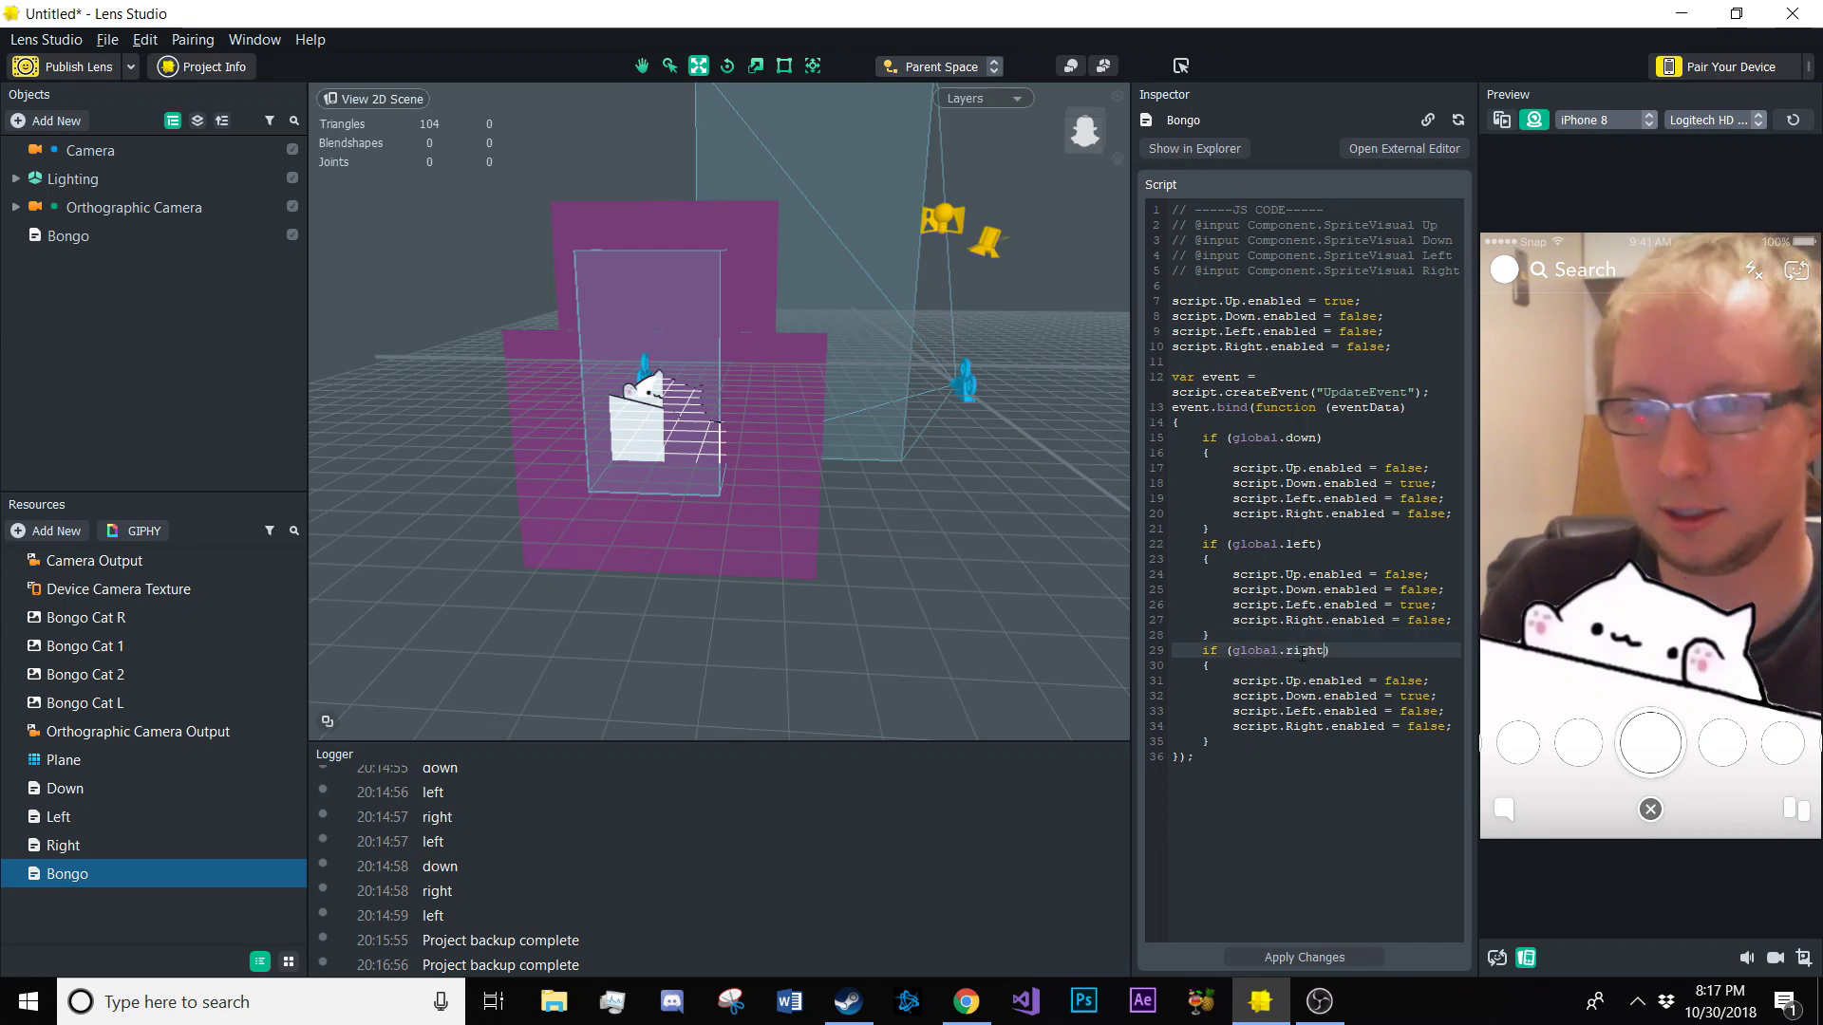
double_click(1415, 696)
type("fals")
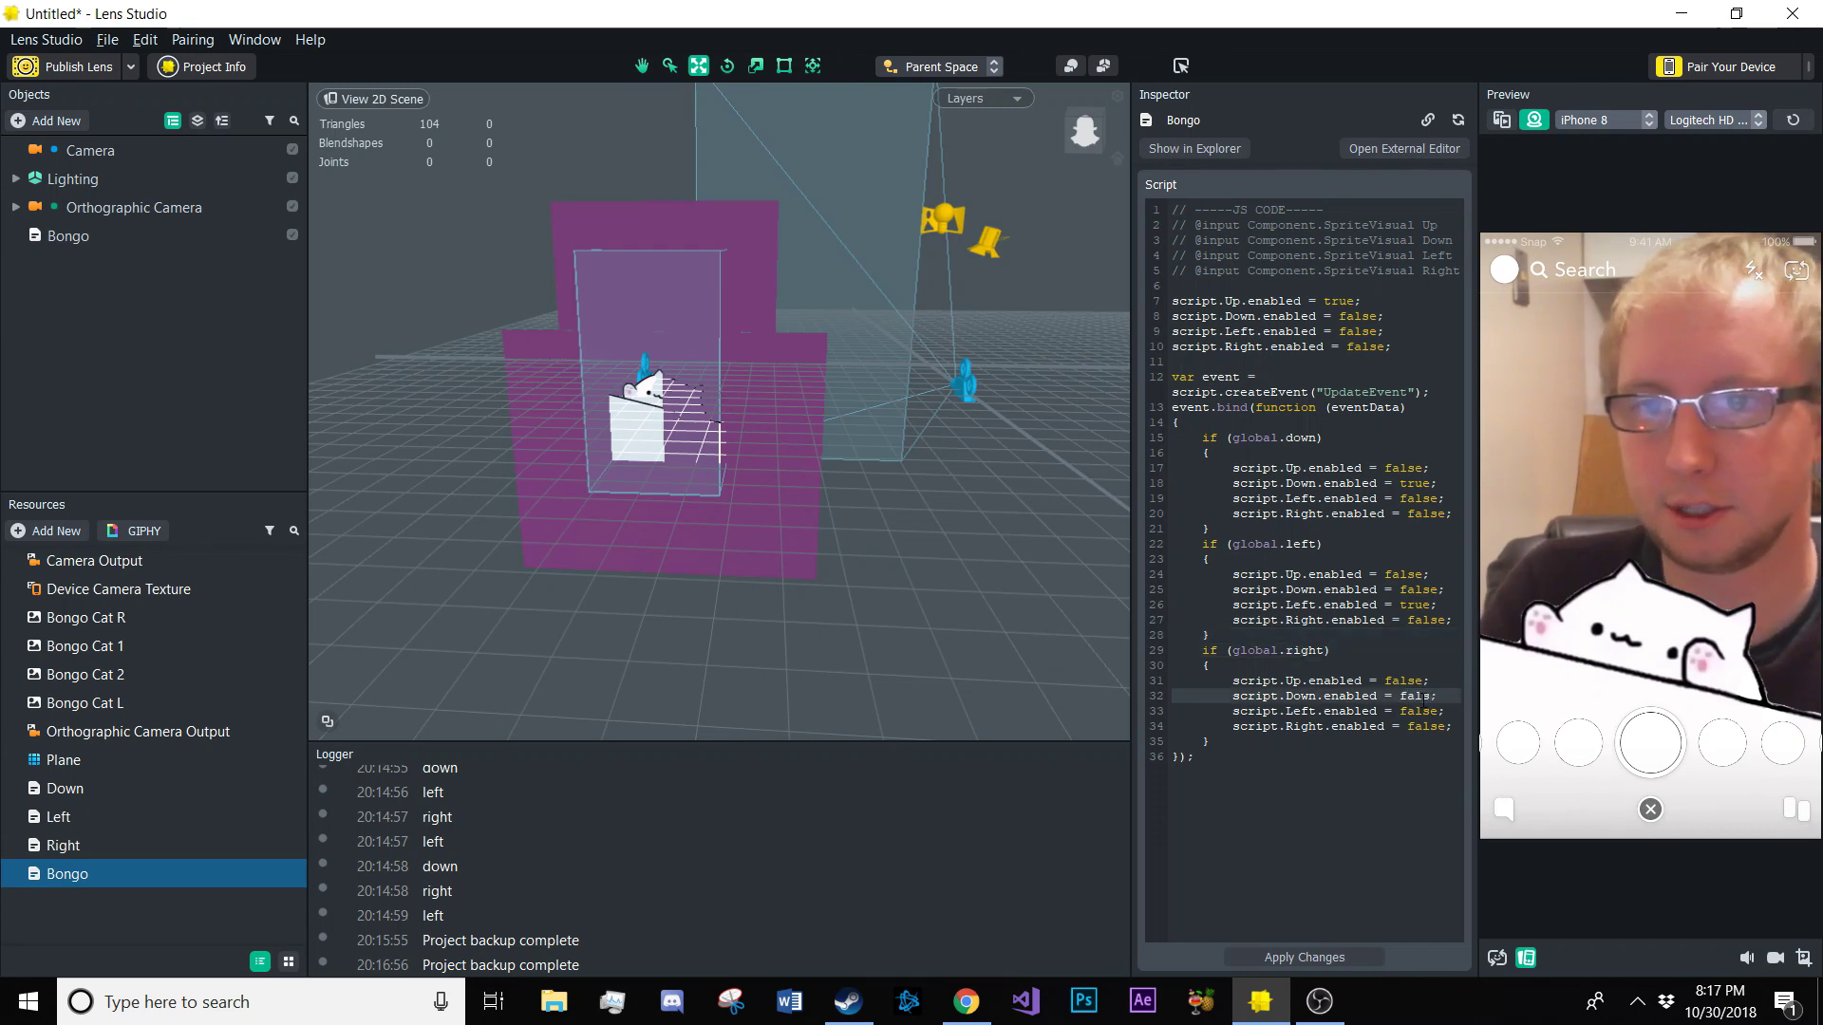
type("e")
double_click(1424, 726)
type("tru")
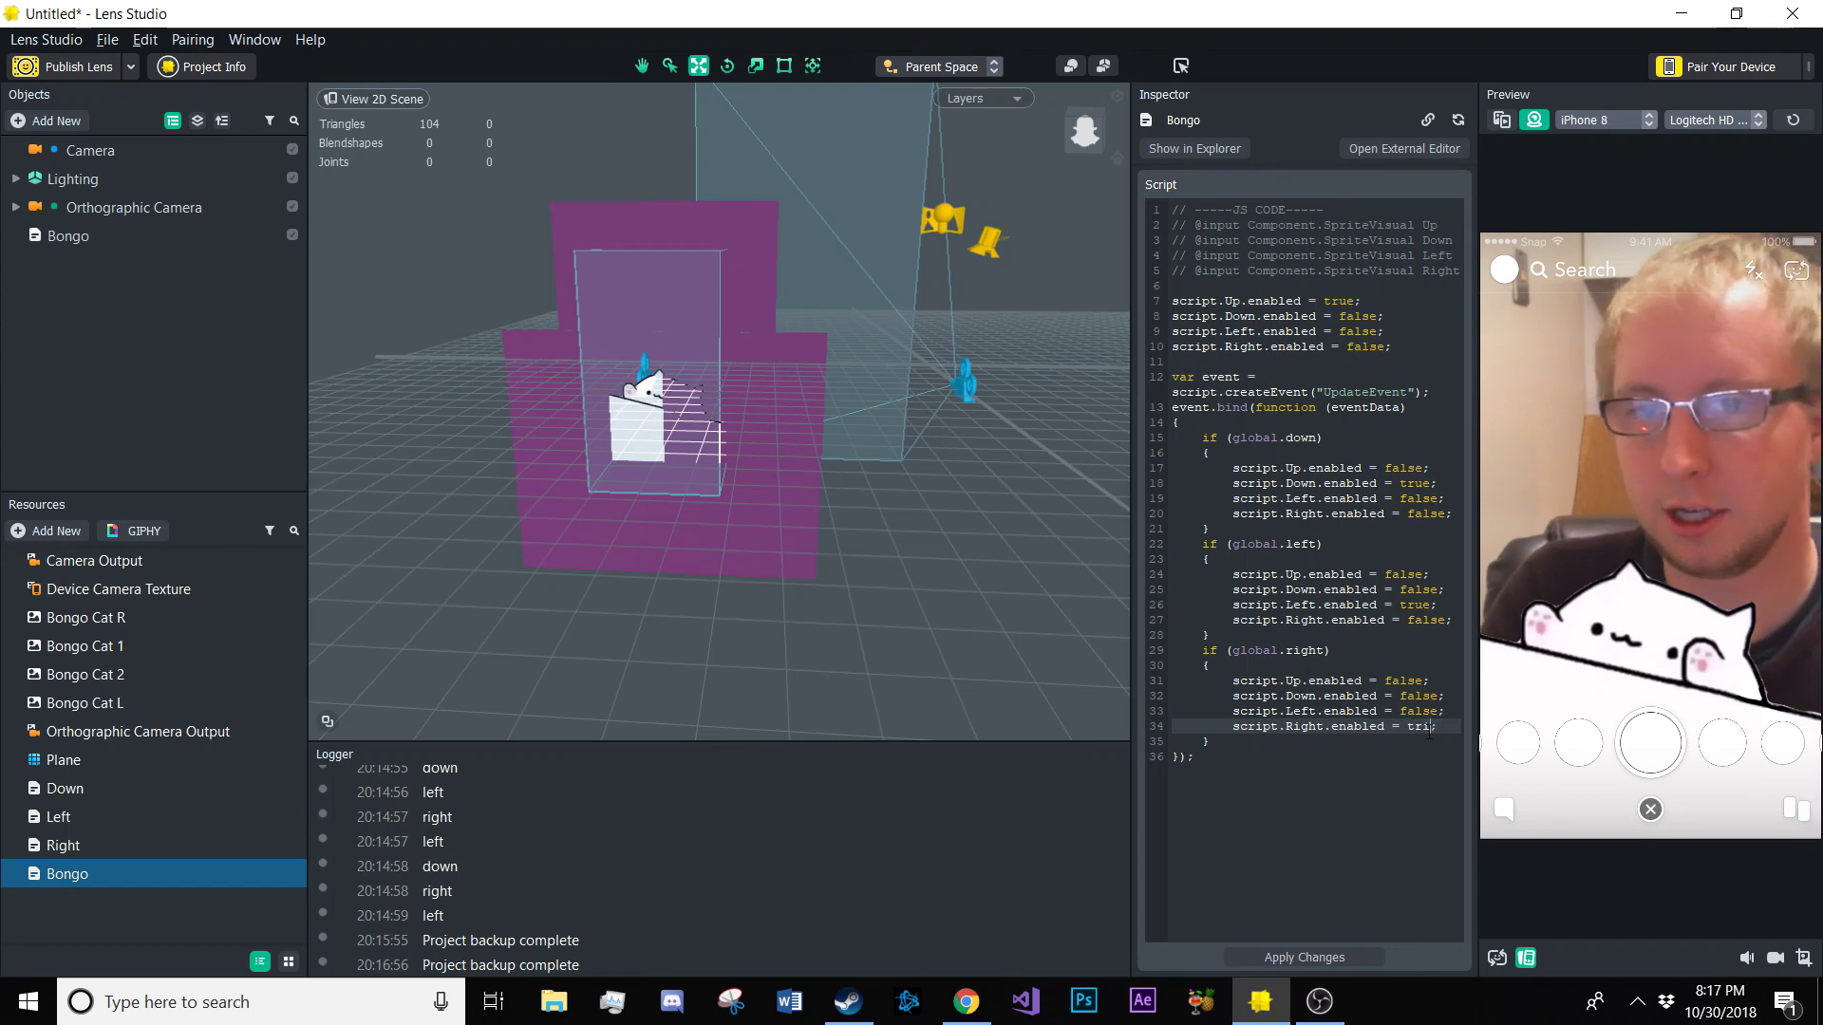
type("e")
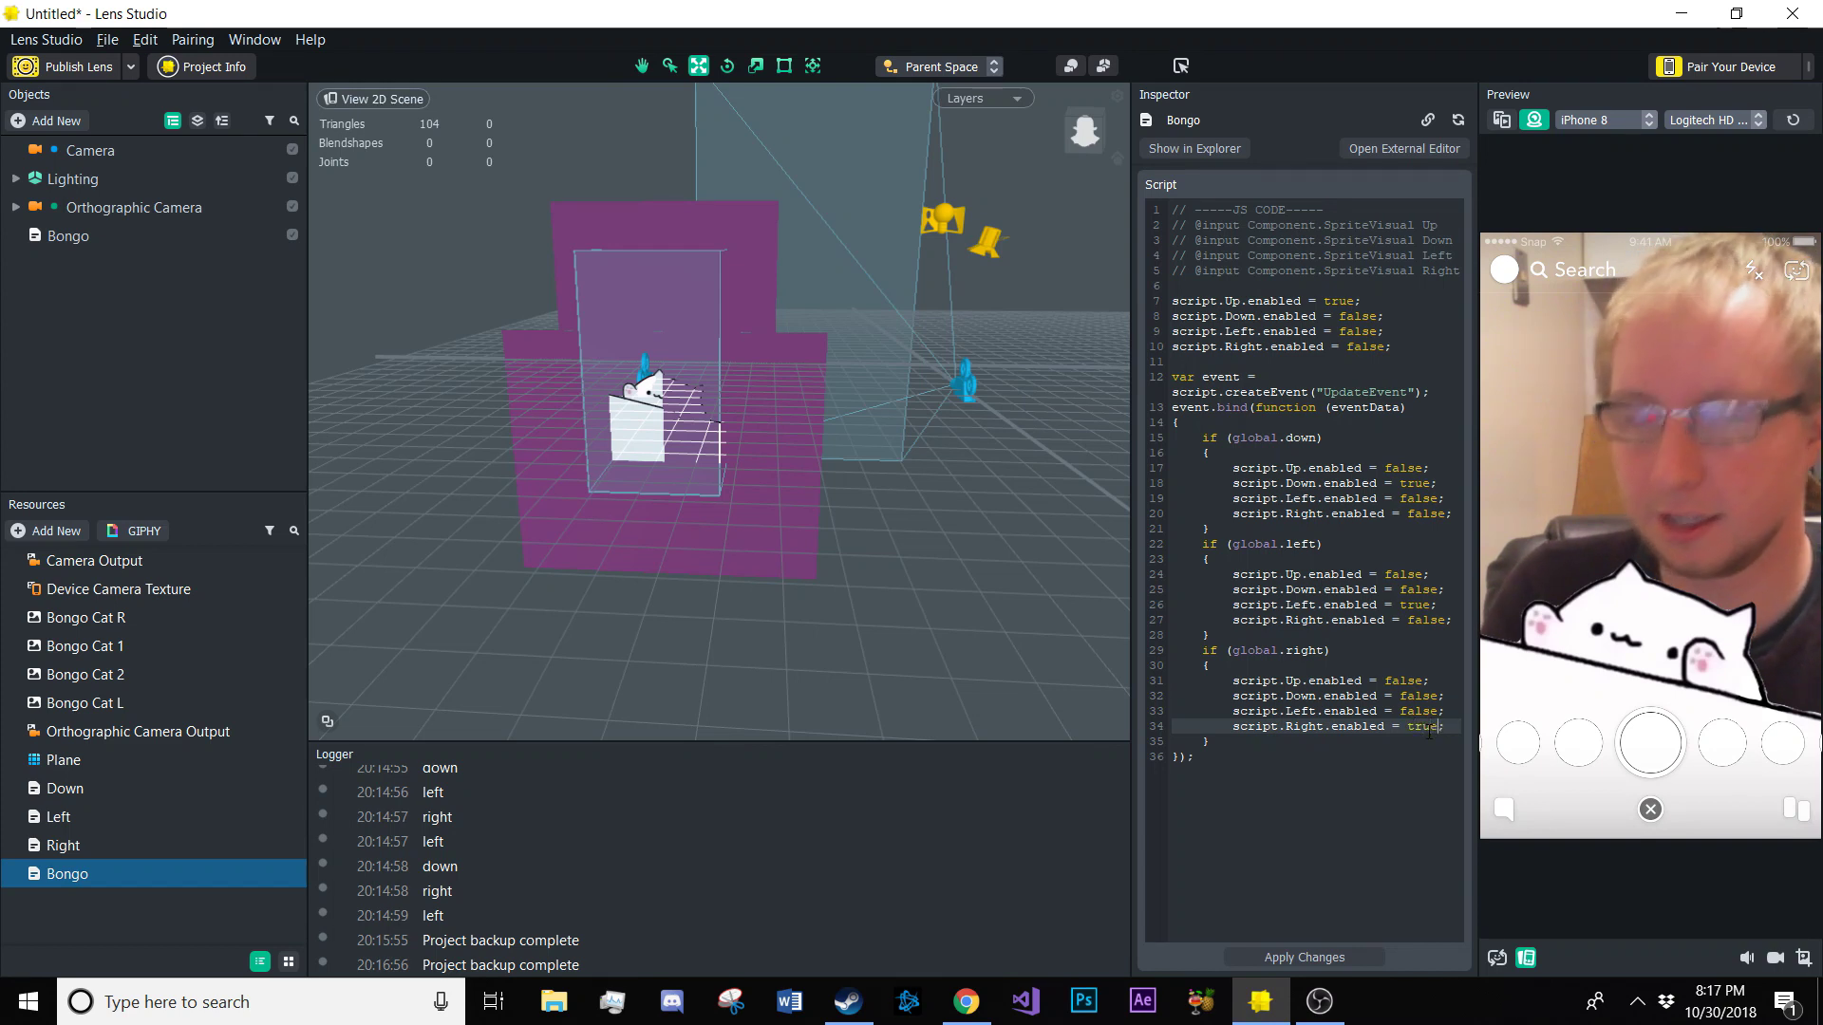
left_click(1324, 959)
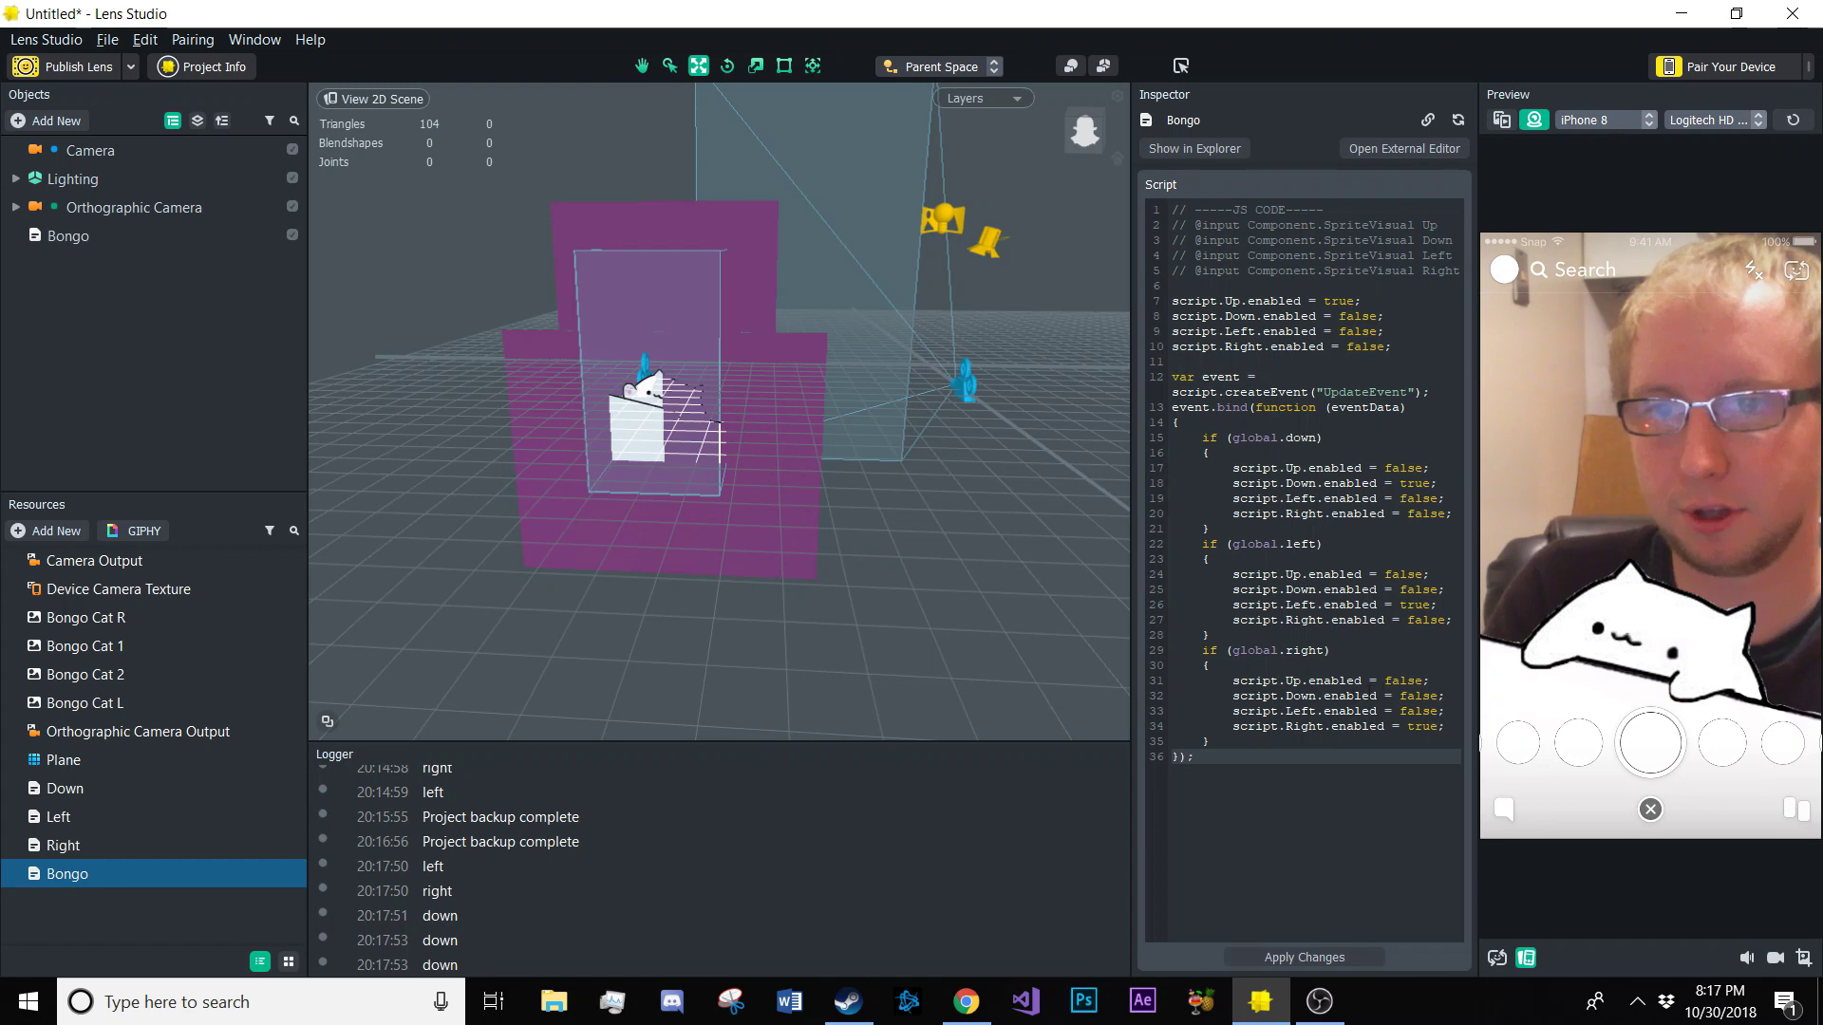
left_click(1266, 743)
key("Return")
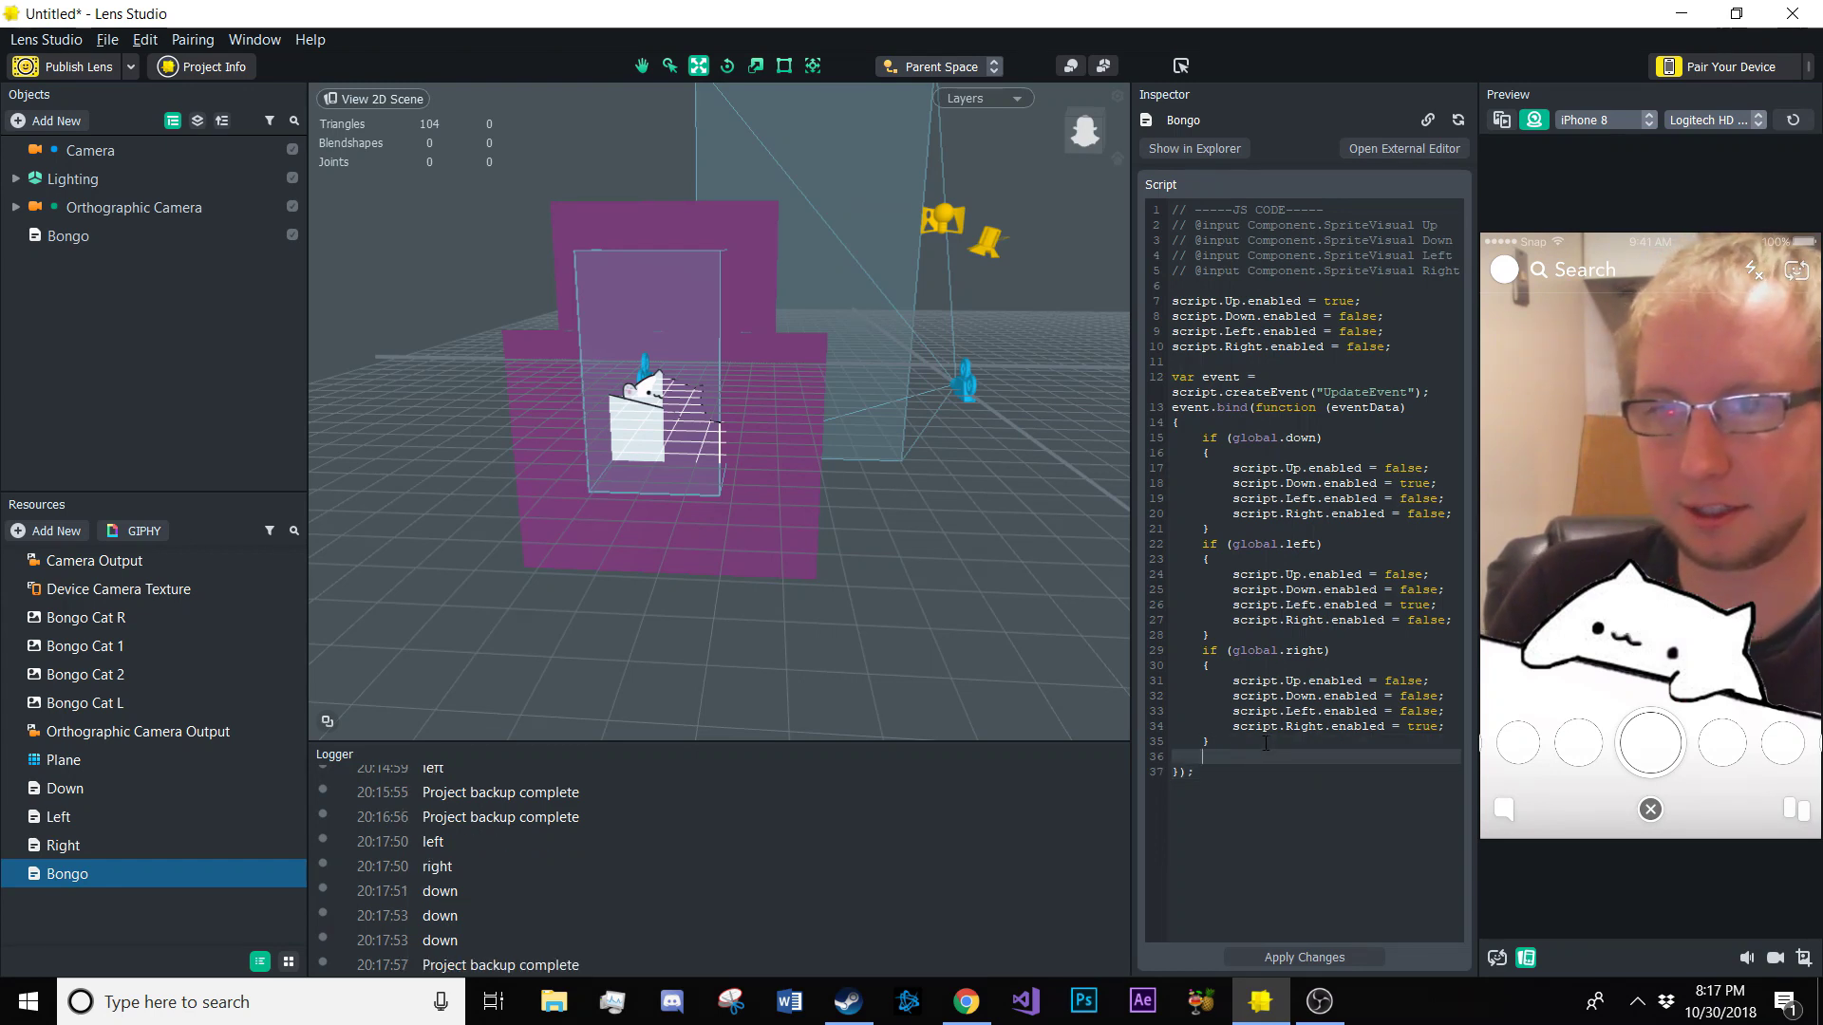
Paste another block with the condition !global.down && !global.left && !global.right
type("if (global.down)     {         script.Up.enabled = false;         script.Down.enabled = true;         script.Left.enabled = false;         script.Right.enabled = false;     }")
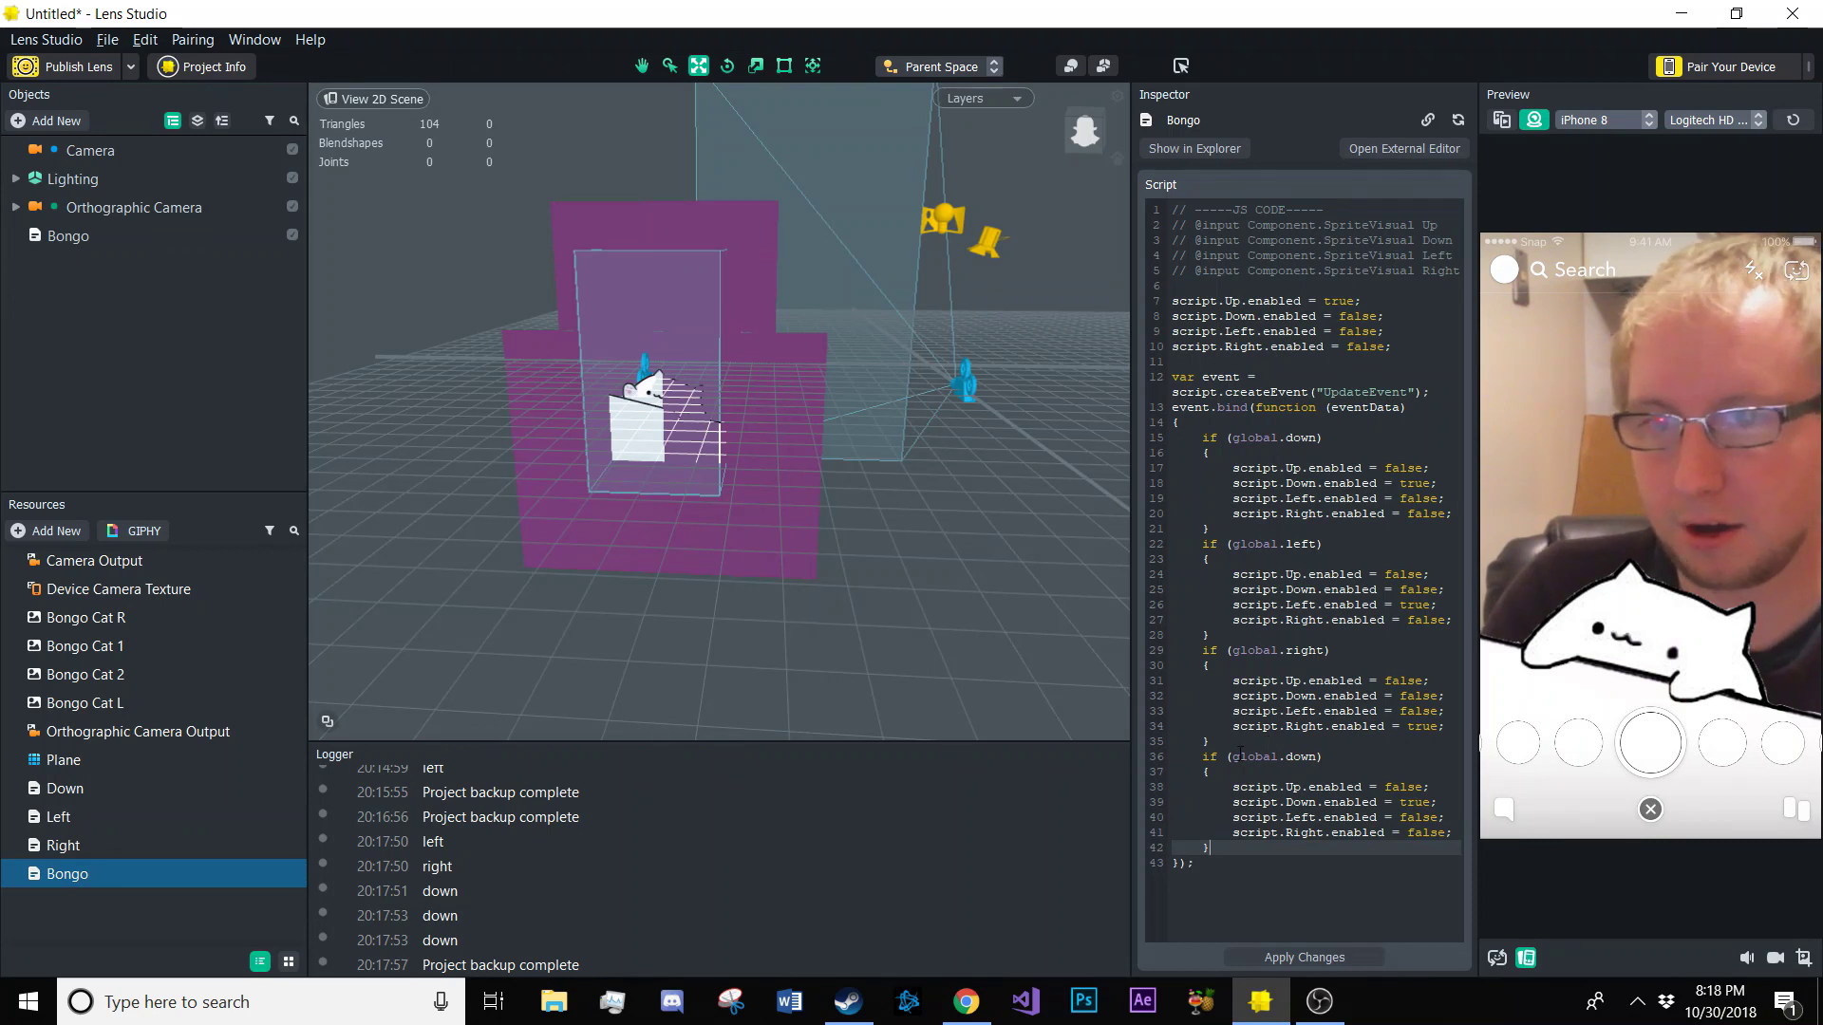
left_click(1232, 757)
type("!Q")
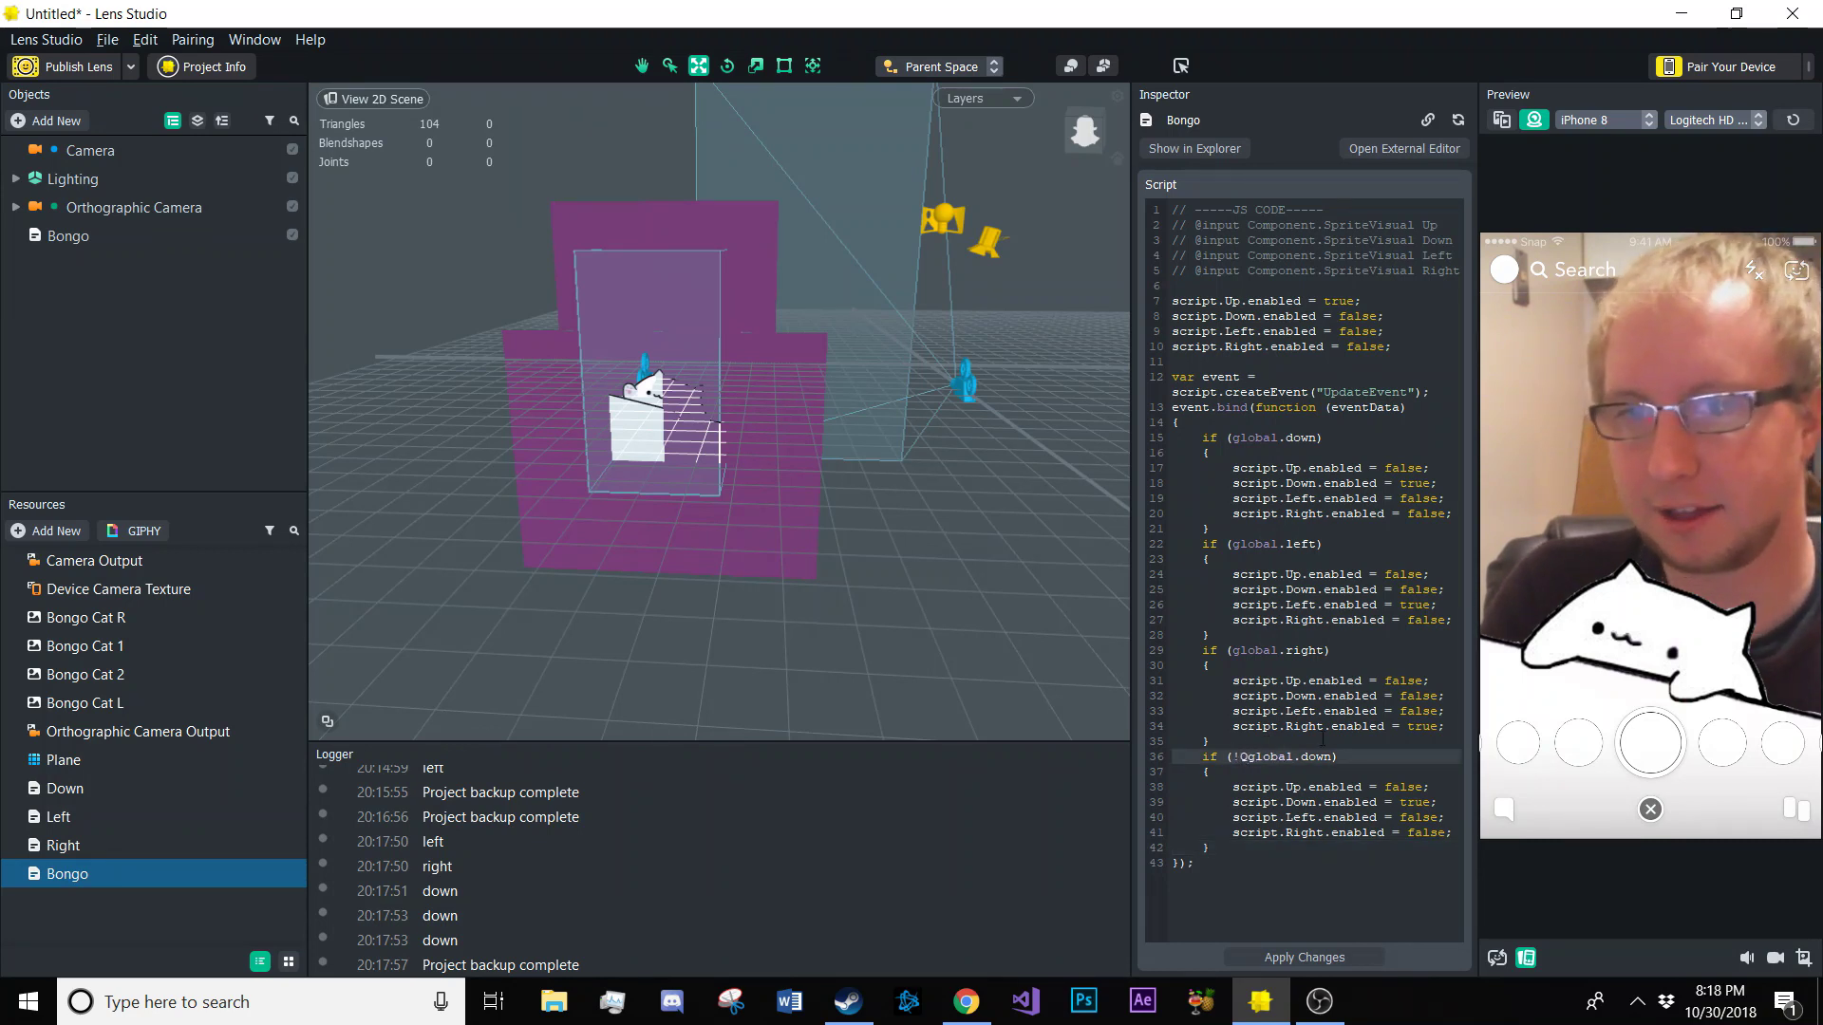
left_click(1327, 756)
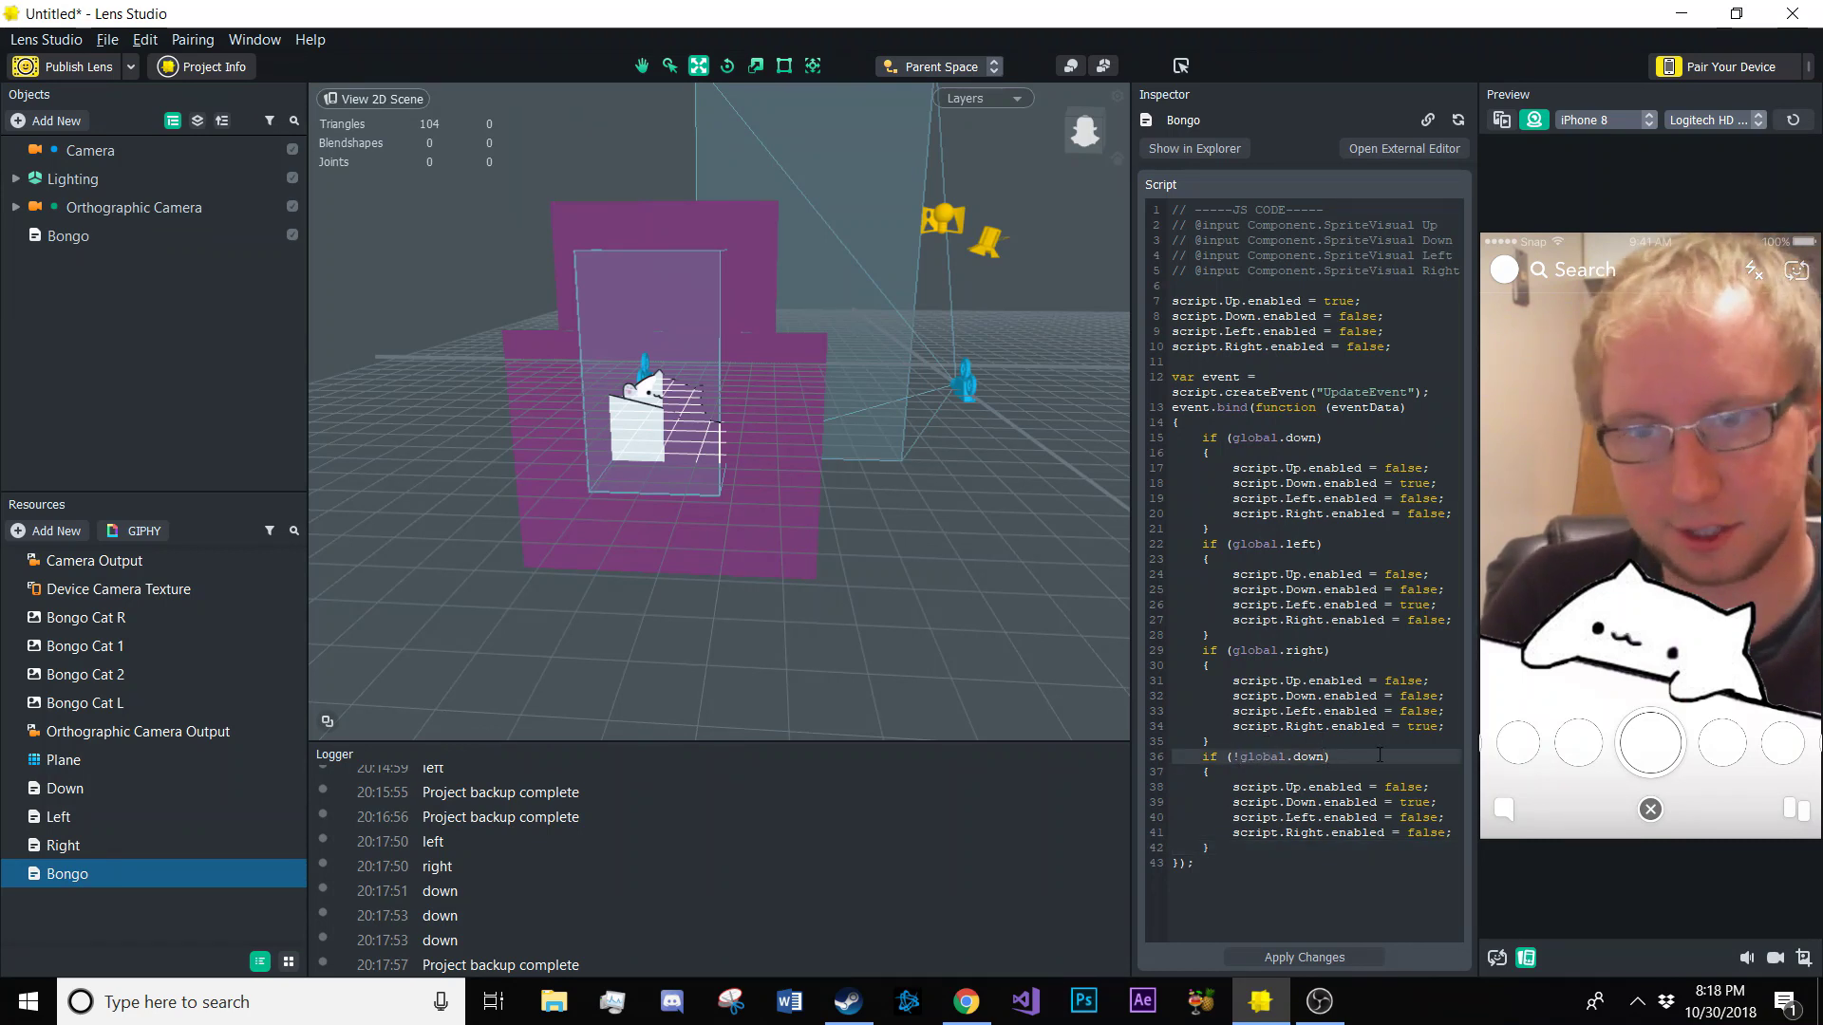
type("&& if")
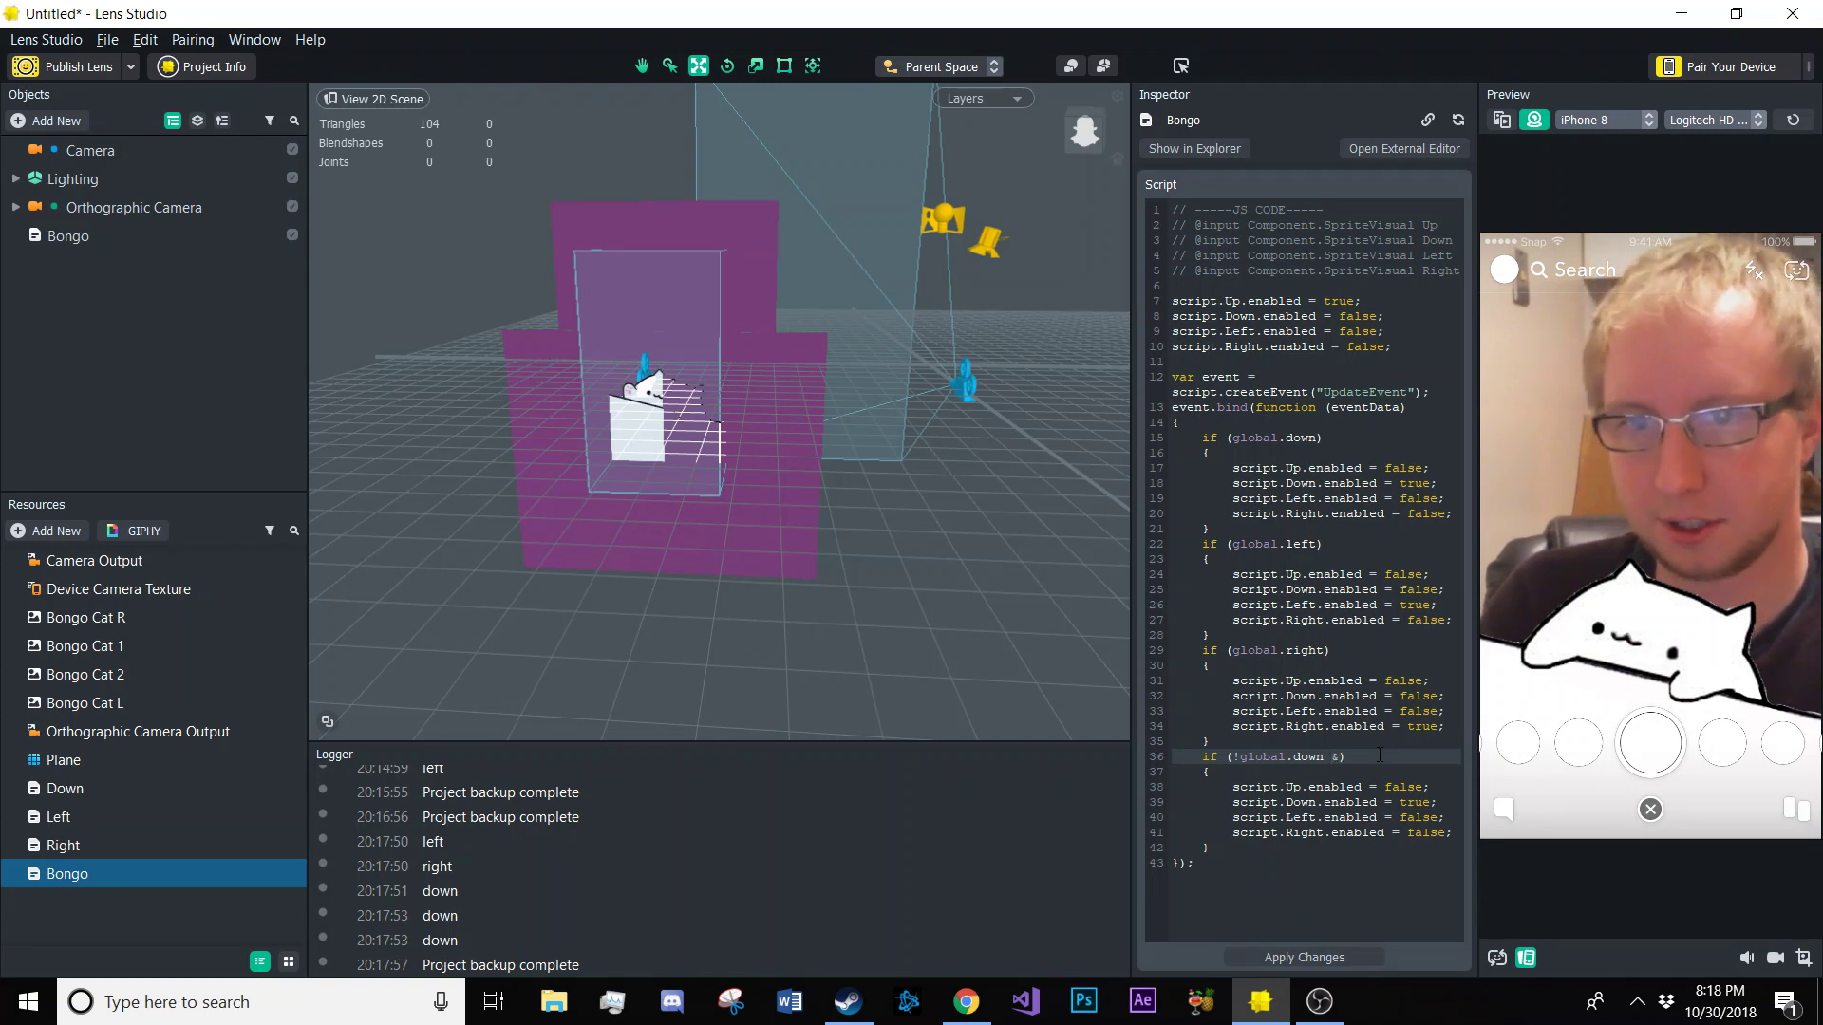
key("BackSpace")
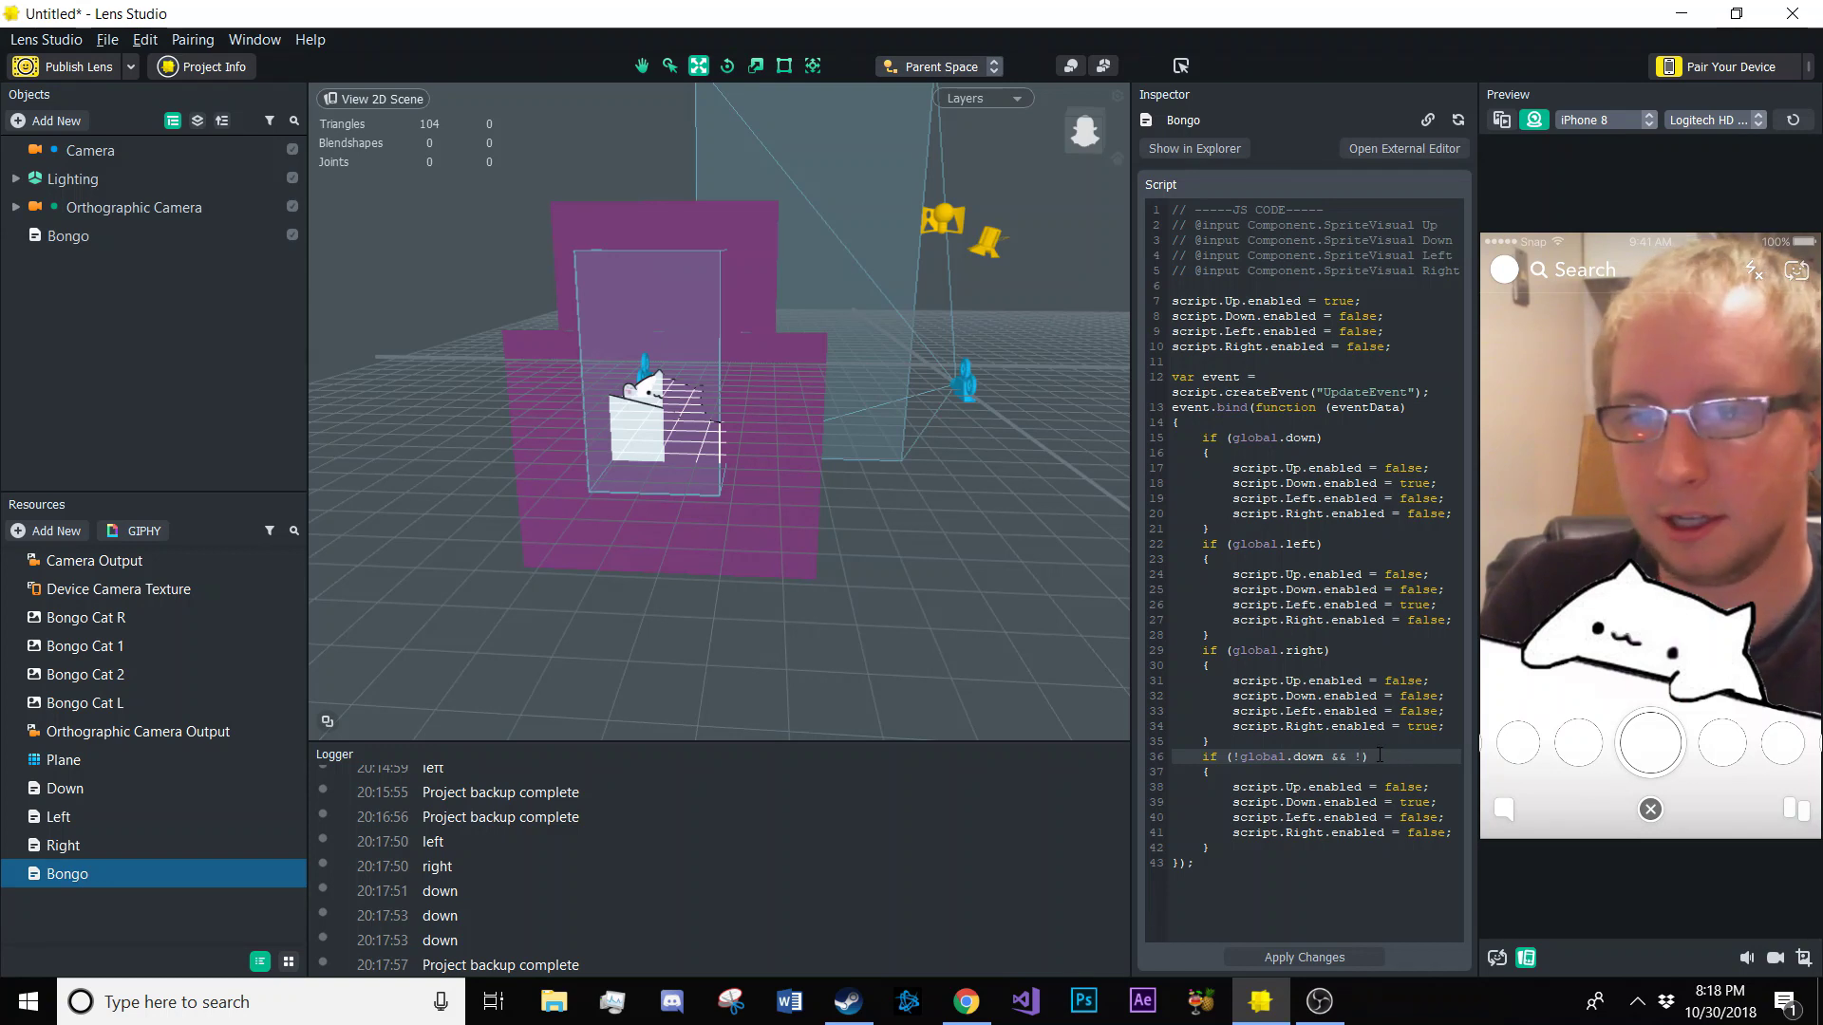
type("eft")
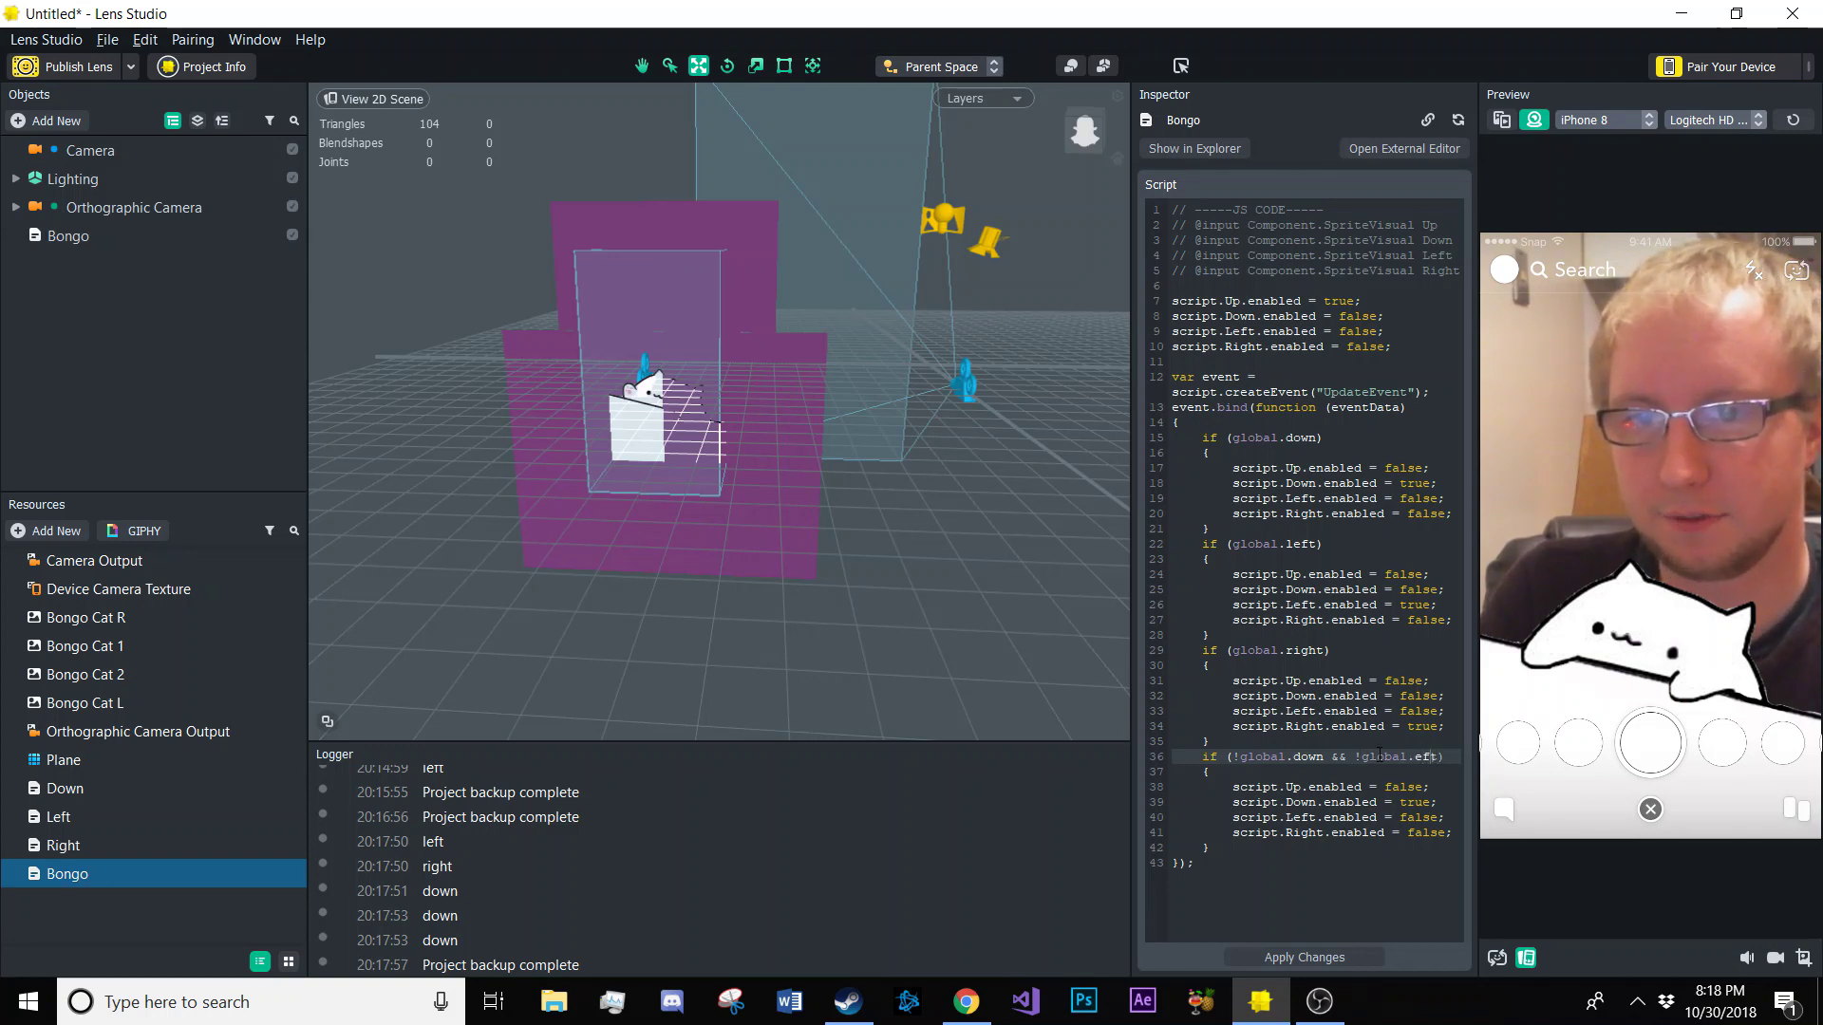
type("left &&")
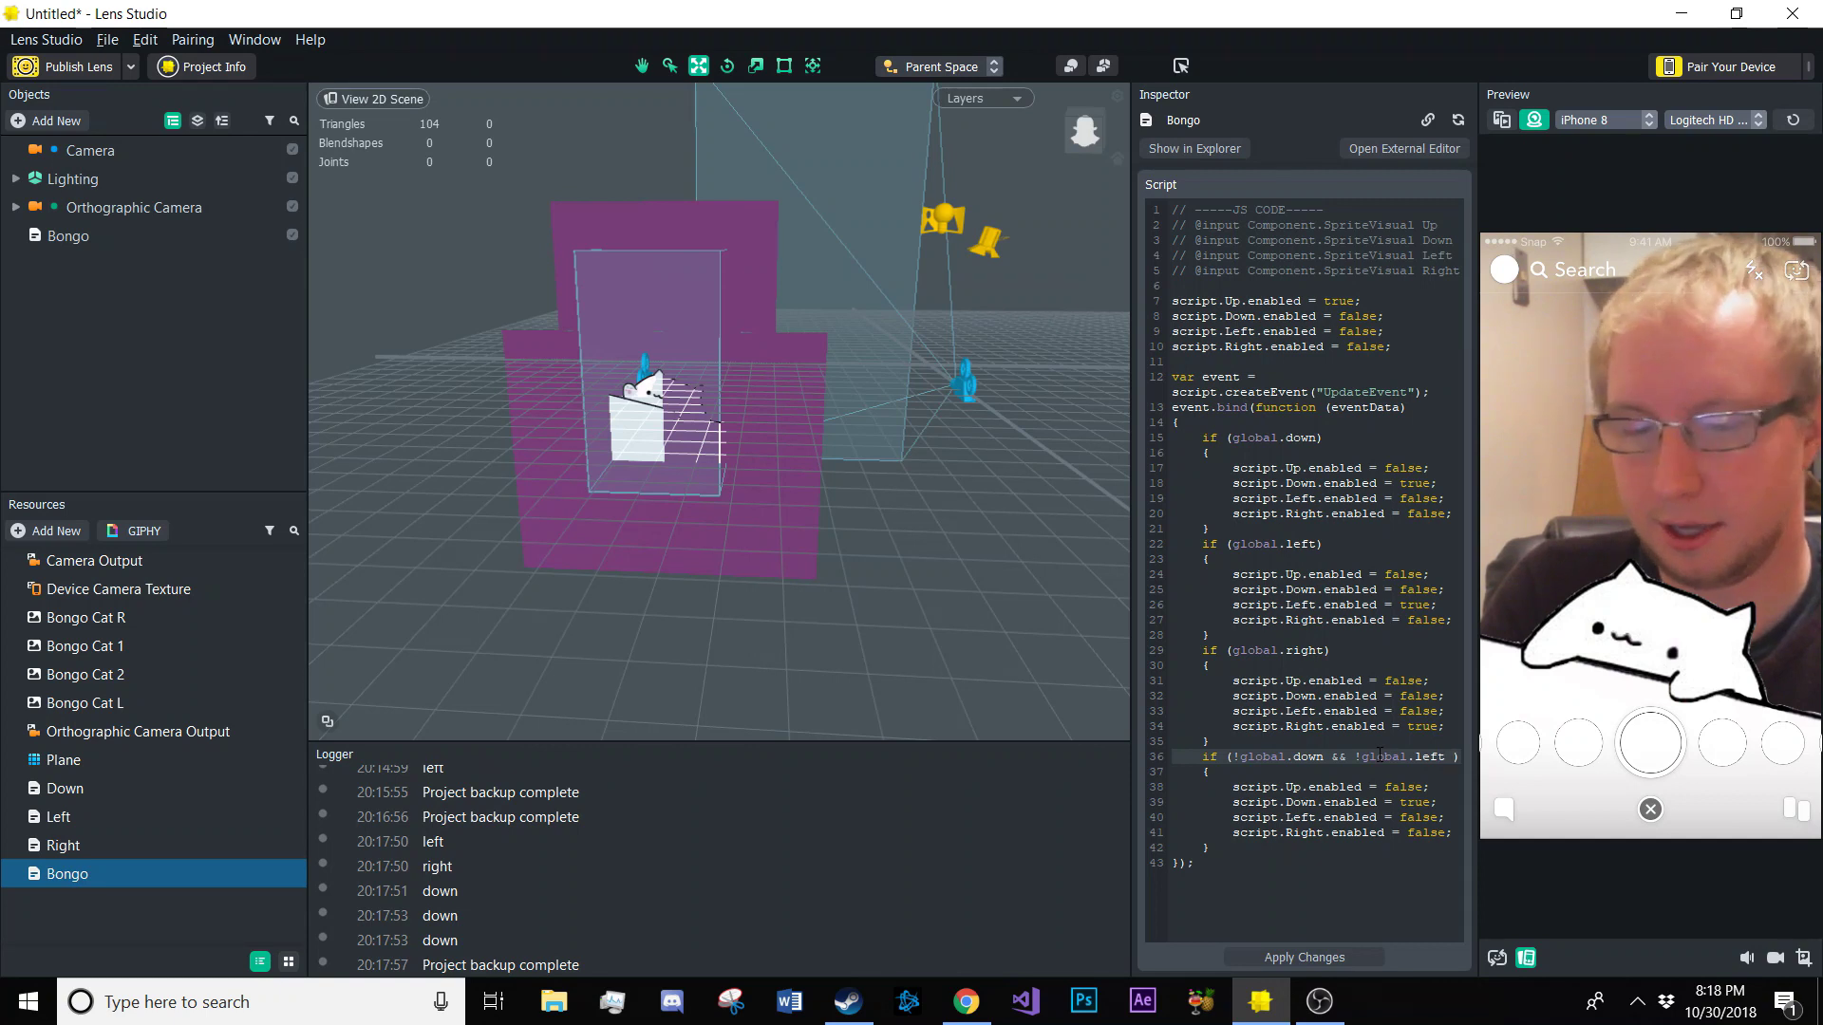
type(" !glo")
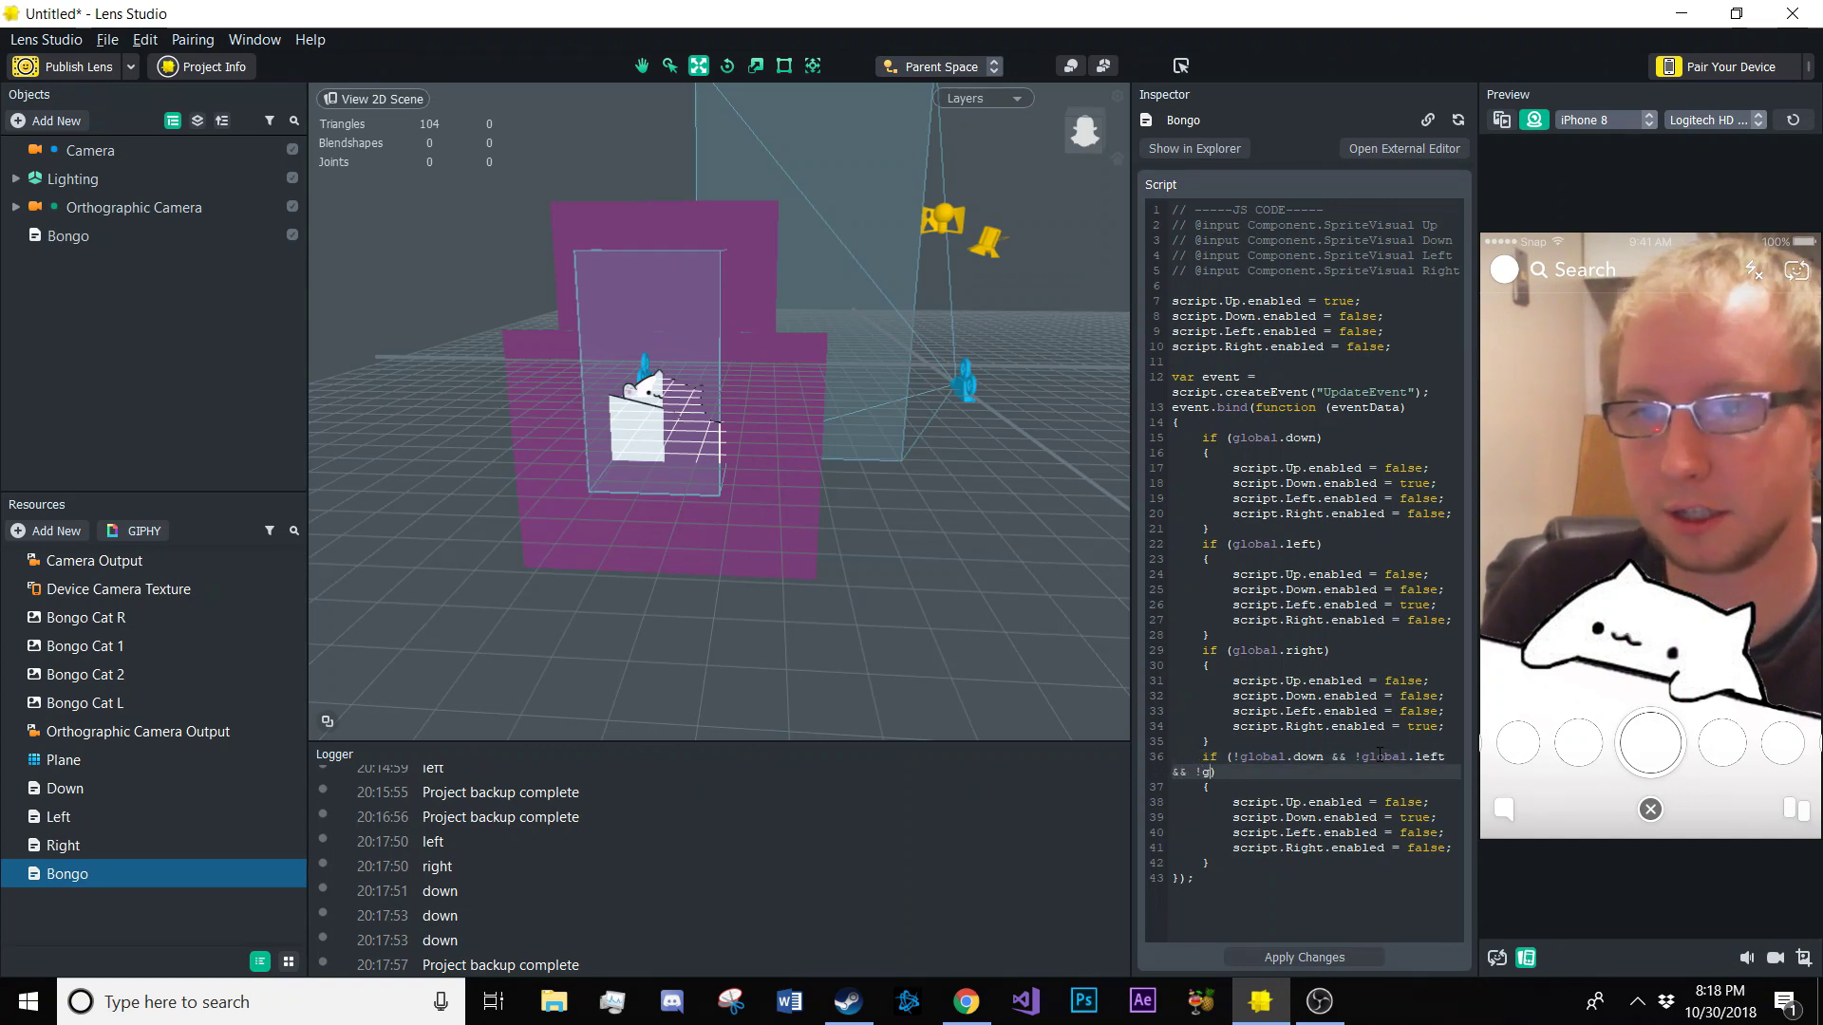
type("bal.right")
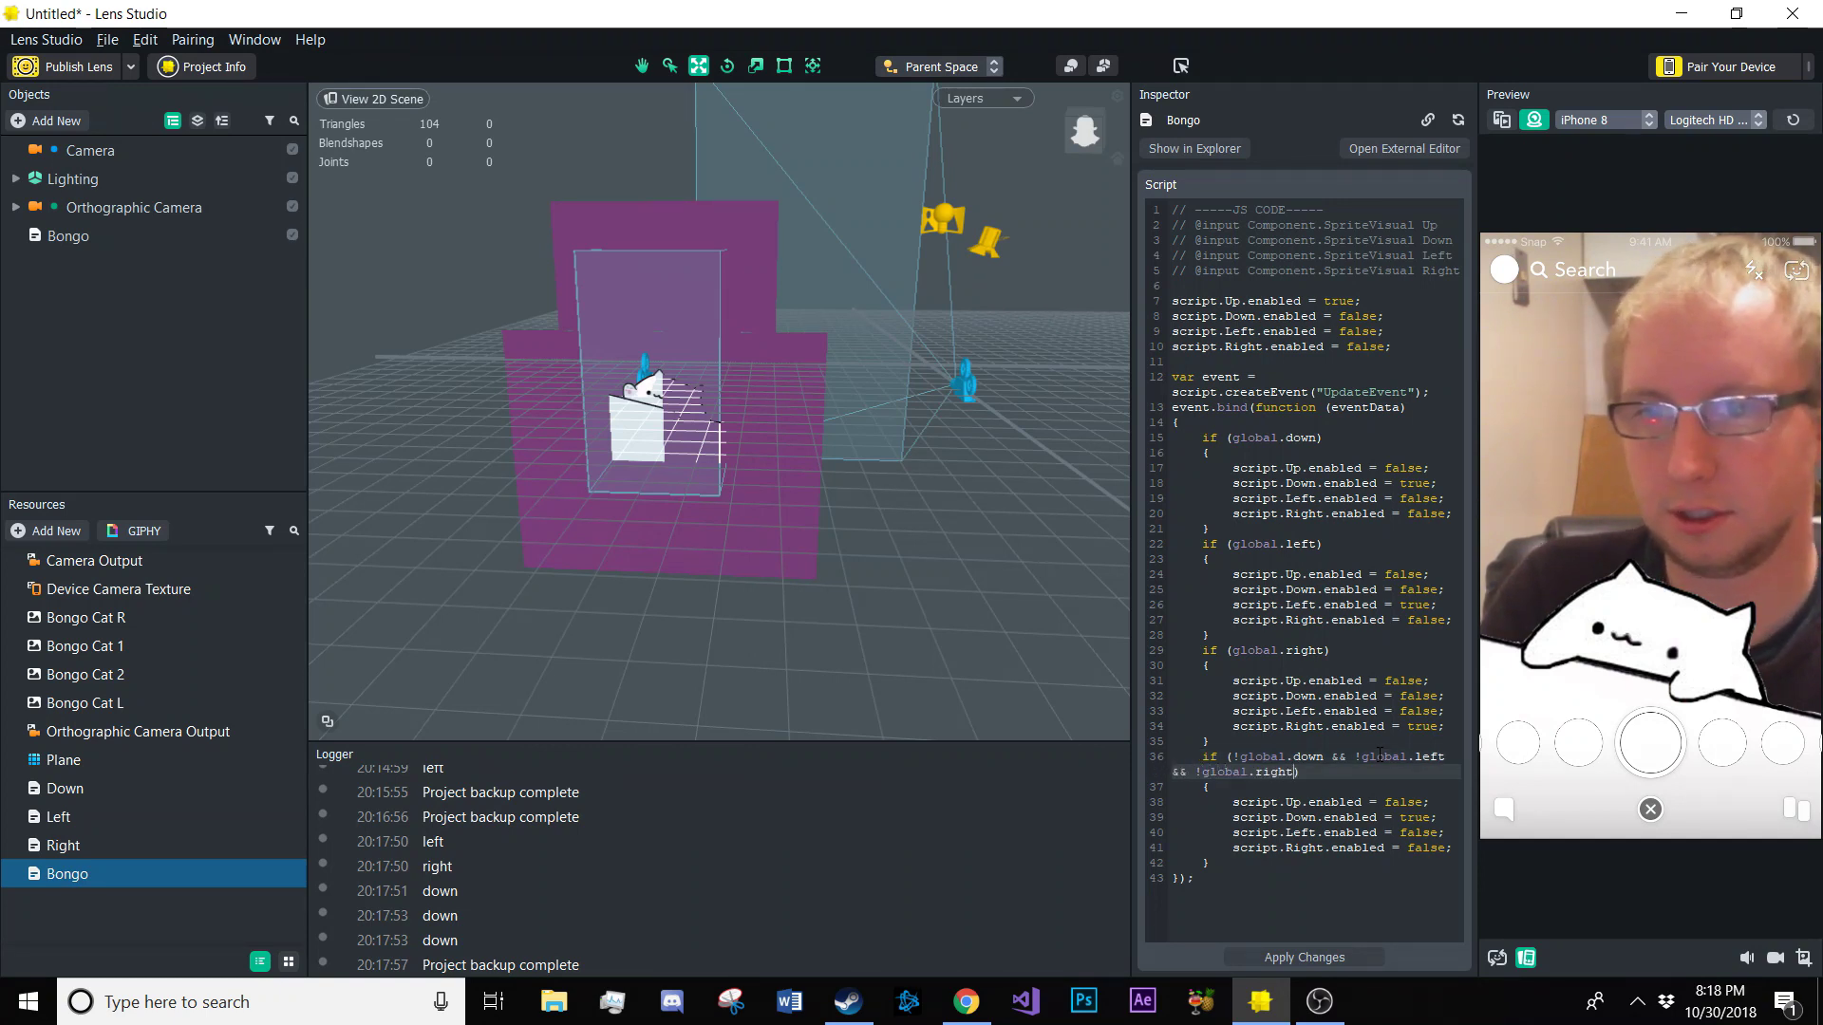
Set the fallback block's Up value to true
double_click(1403, 803)
type("true")
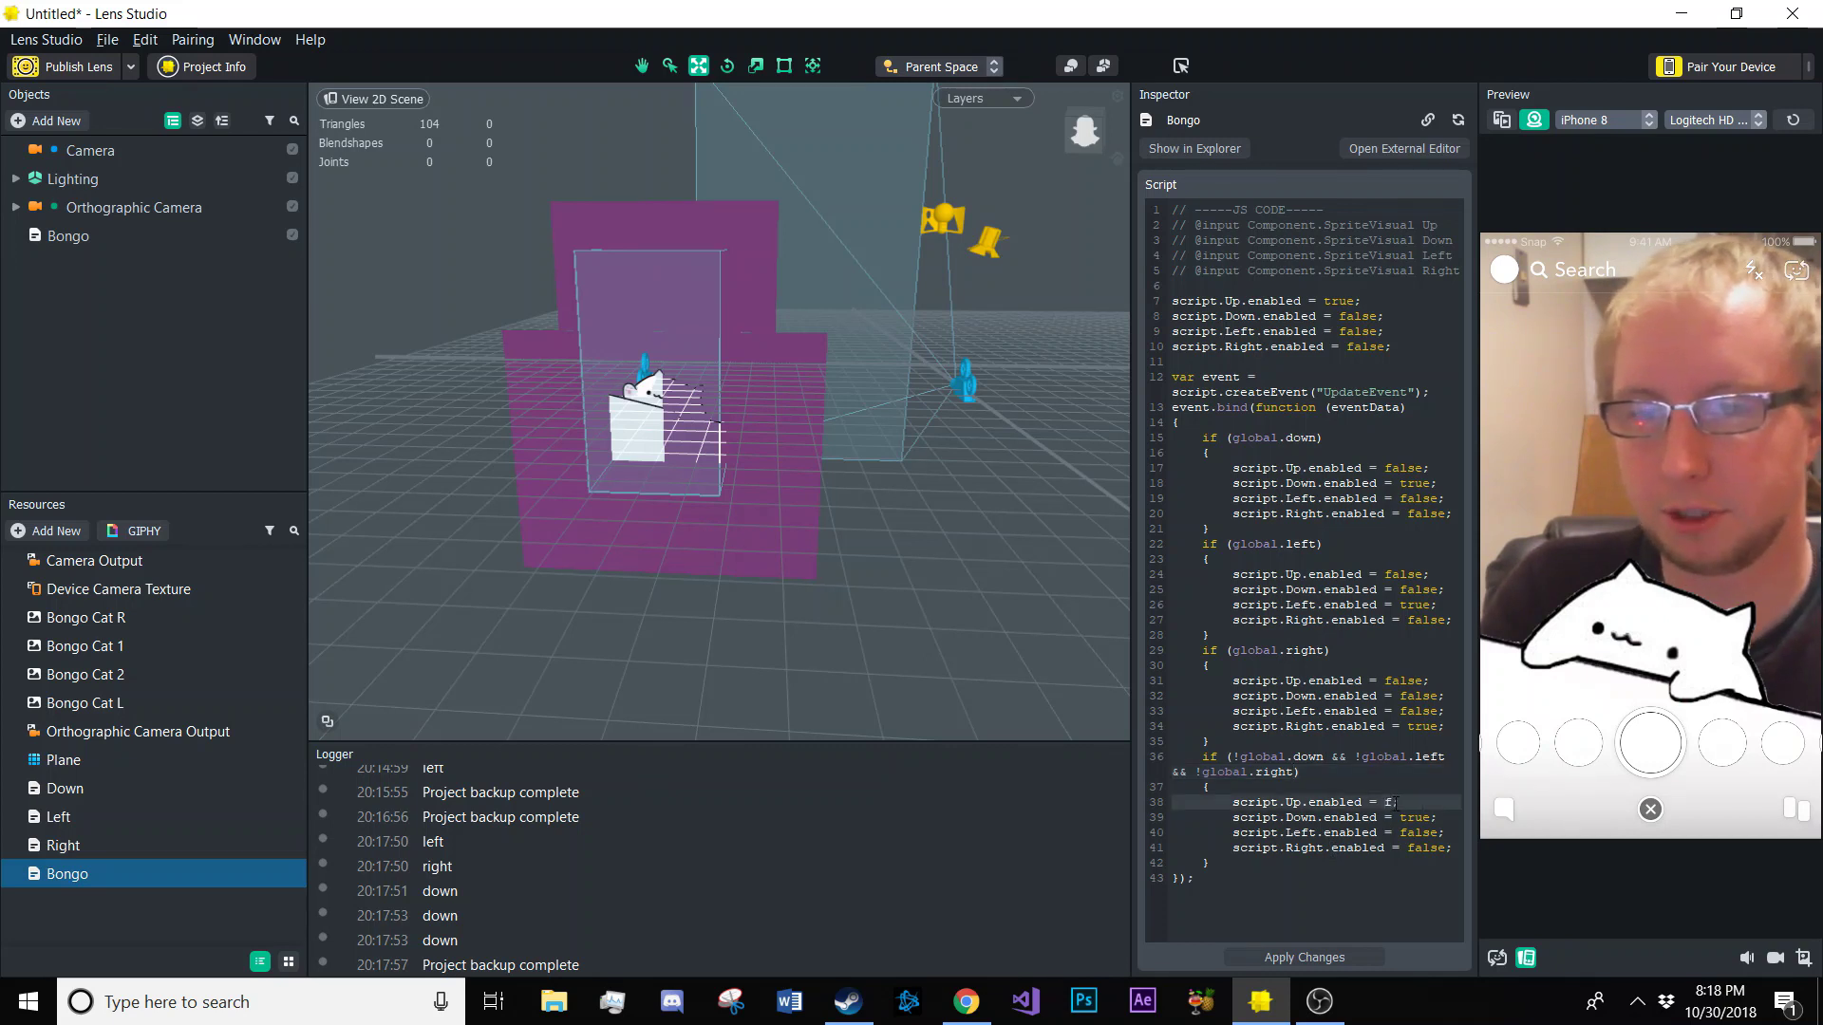
type("w")
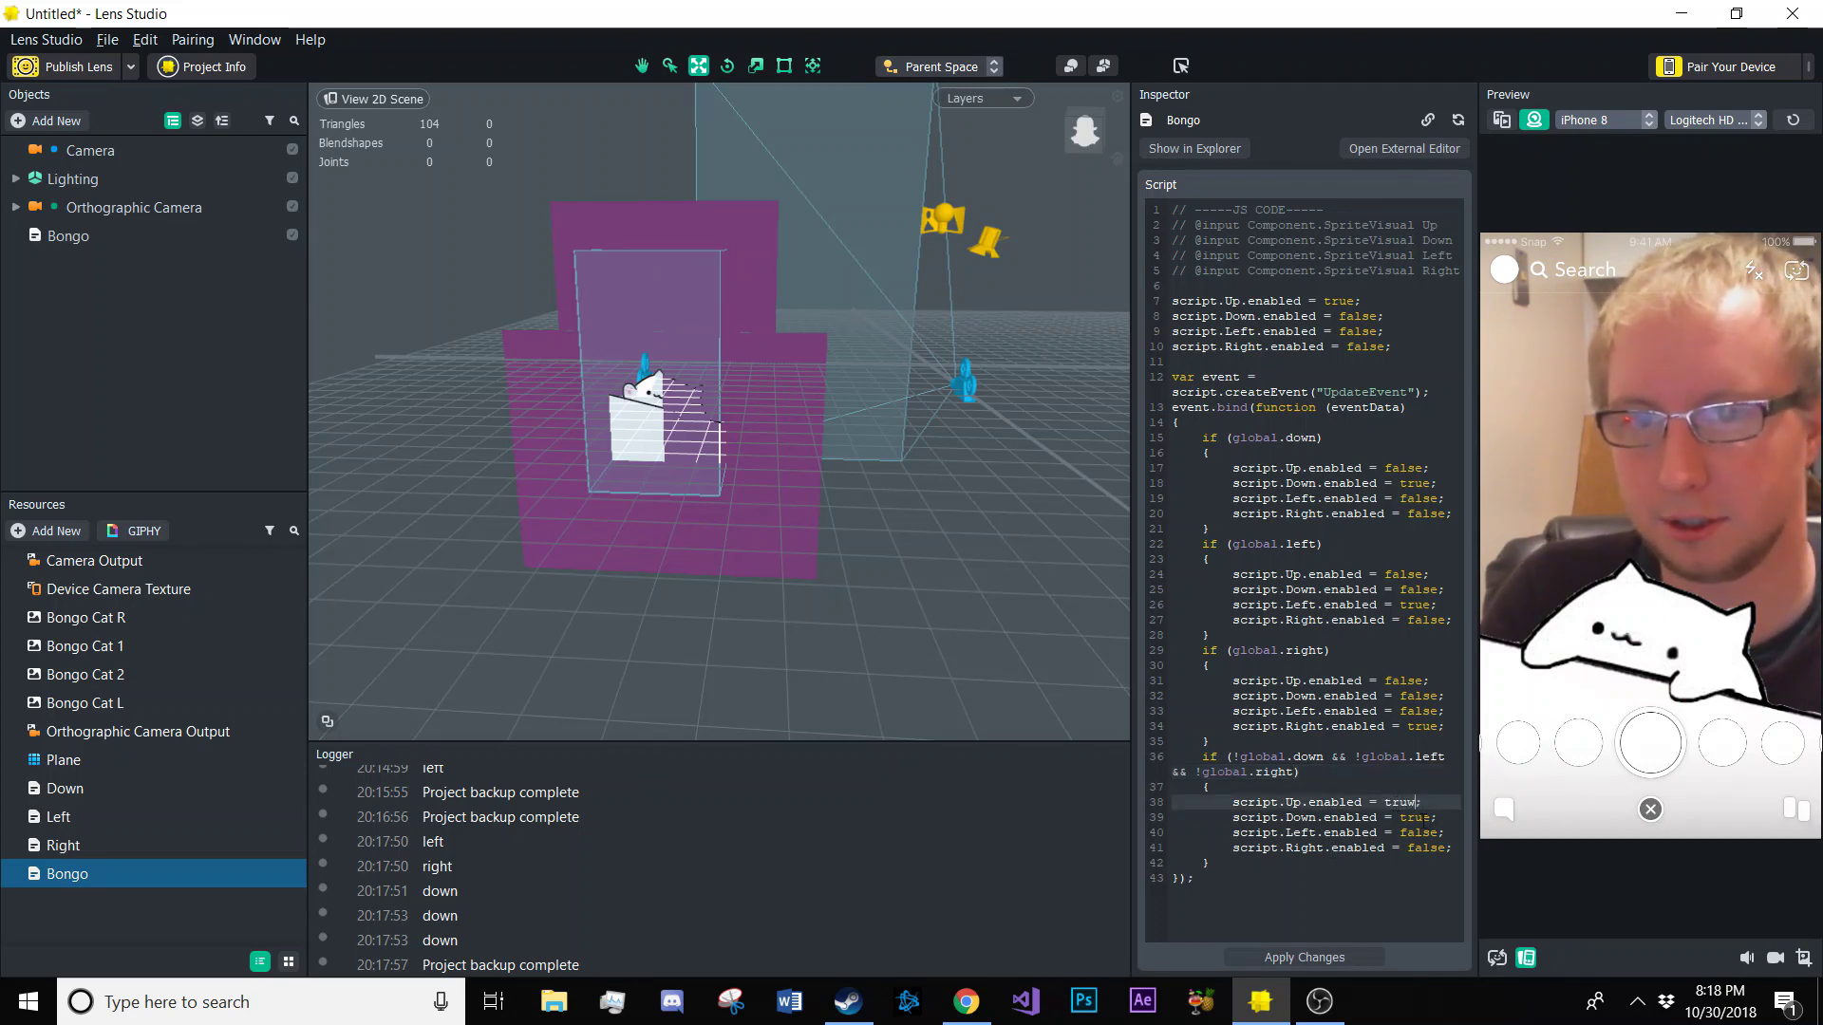
key("BackSpace")
type("e")
double_click(1414, 818)
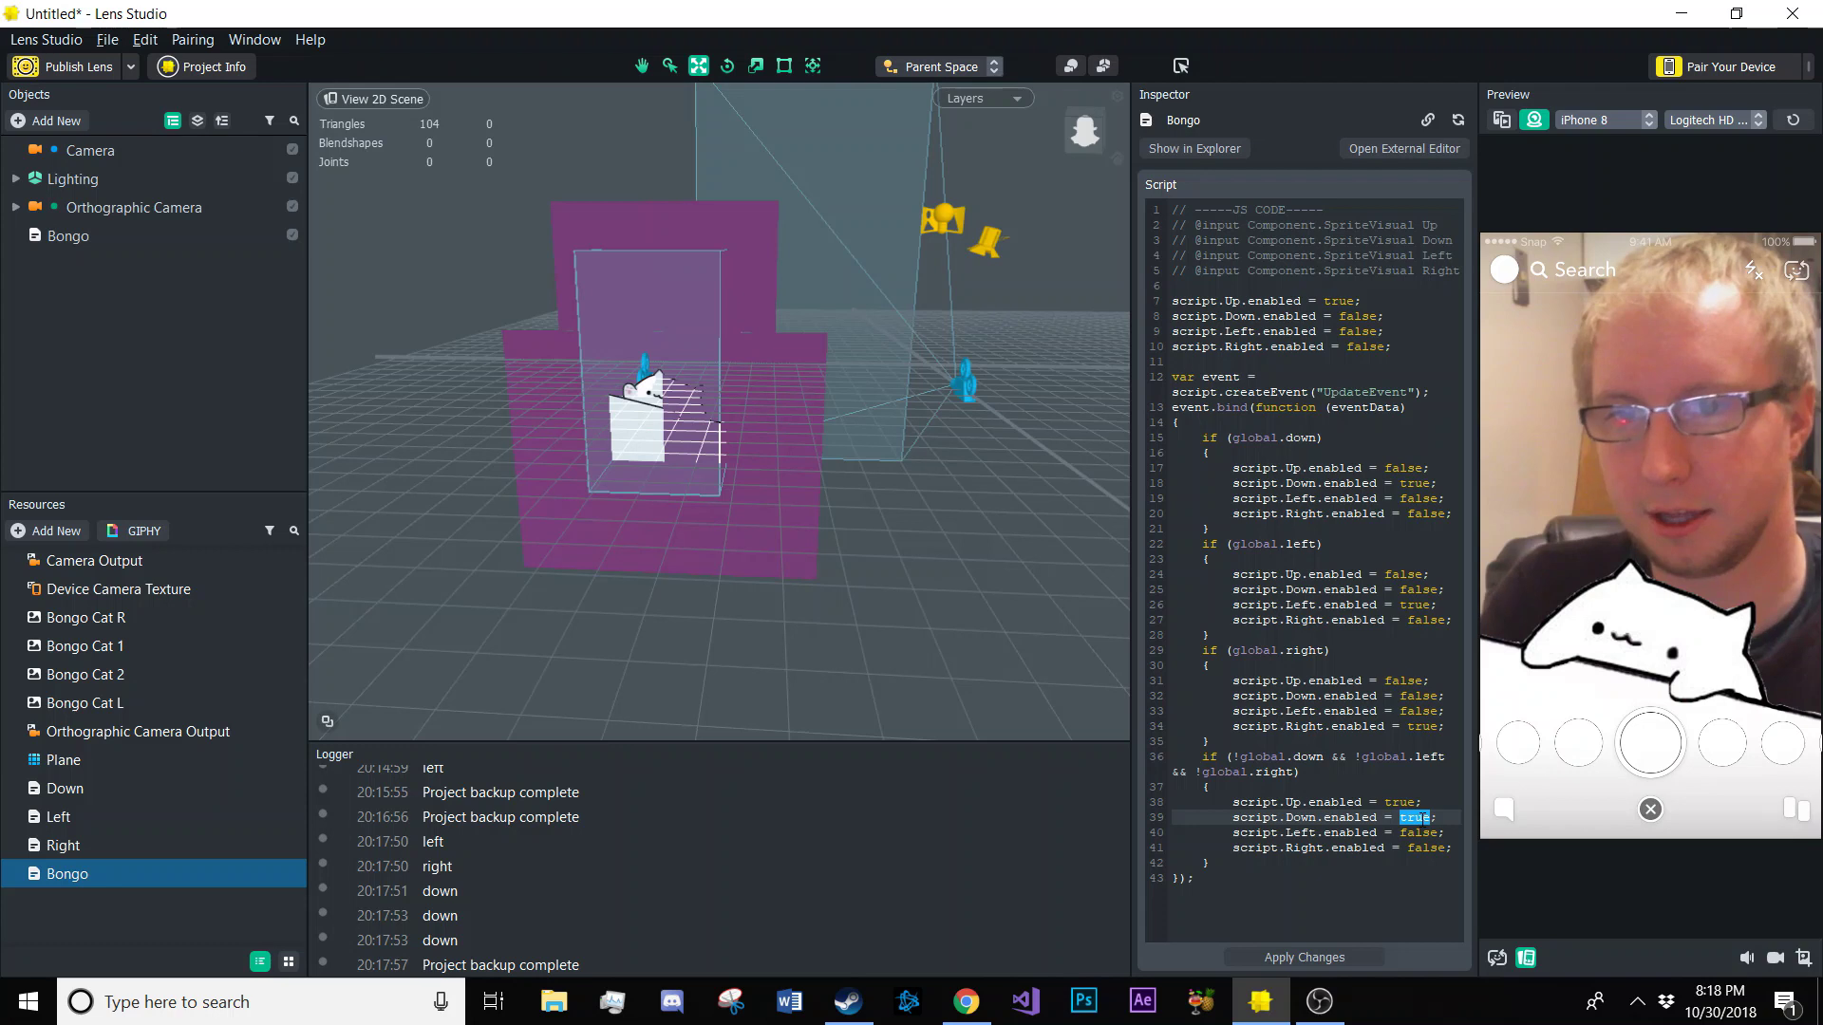
Set the fallback block's Down value to false and apply the script changes
type("false")
left_click(1350, 955)
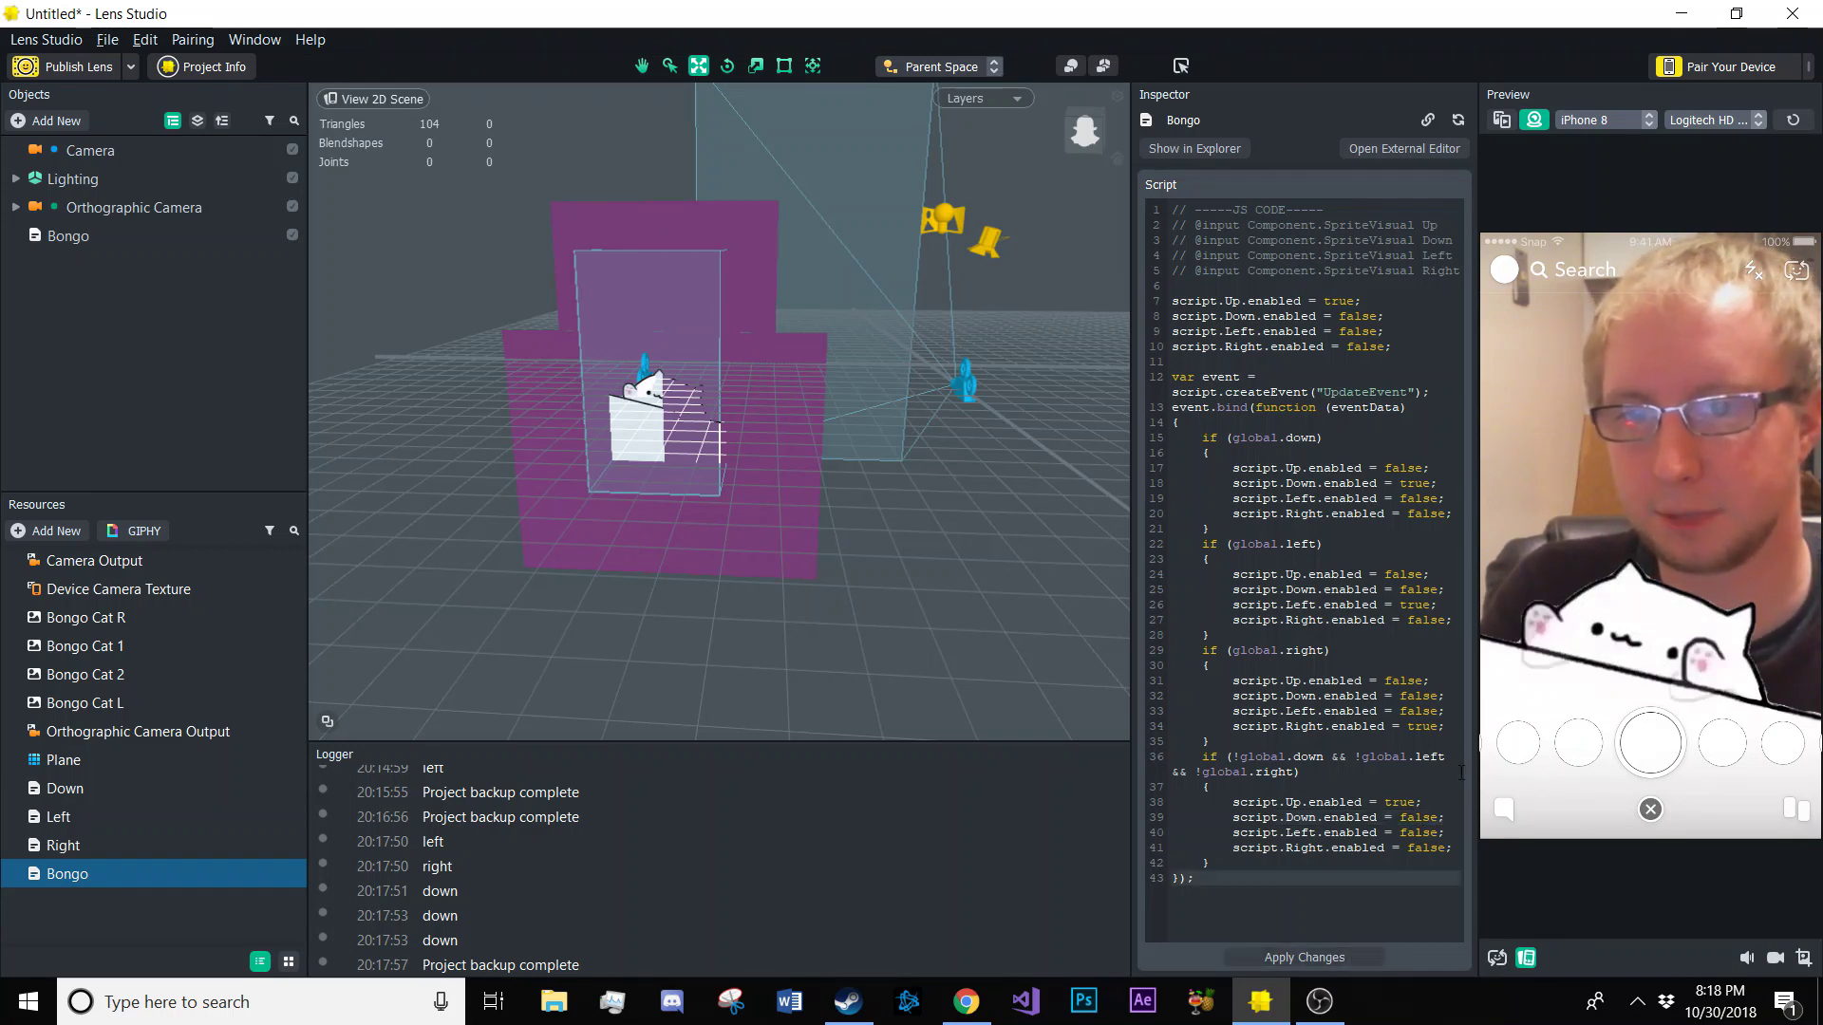